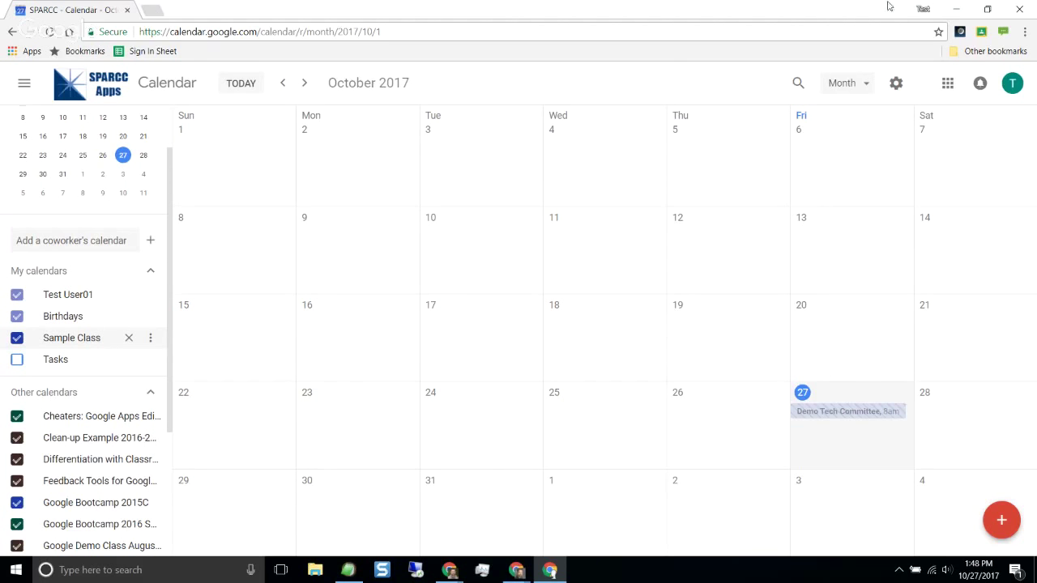
Step: Switch to the G Suite Updates article and examine the new Calendar features, from conference room details to side-by-side Day view
{"action": "left_click", "coordinate": [957, 12]}
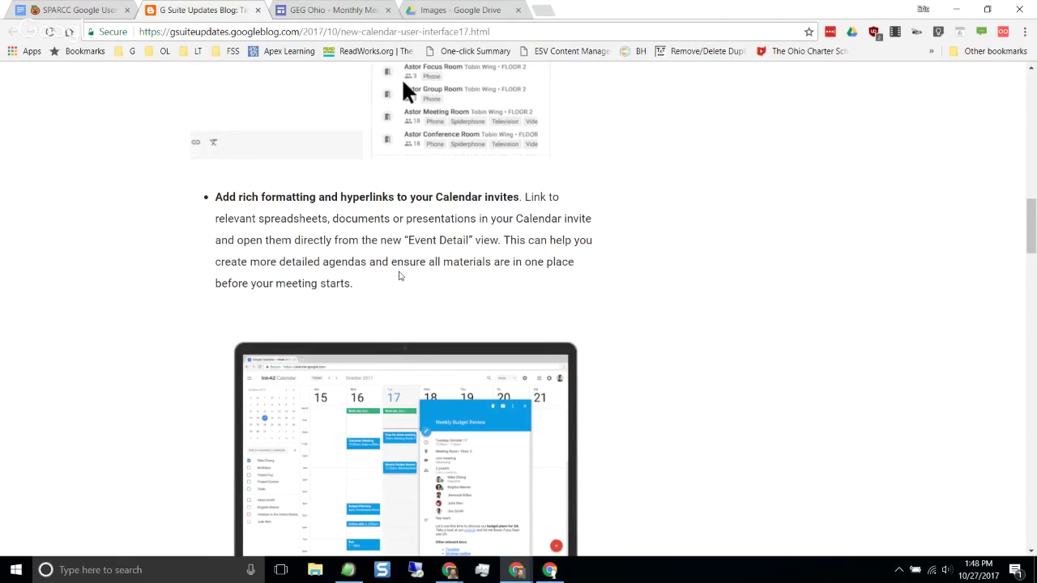
{"action": "scroll", "coordinate": [358, 284], "scroll_direction": "up", "scroll_amount": 3}
{"action": "scroll", "coordinate": [359, 289], "scroll_direction": "up", "scroll_amount": 5}
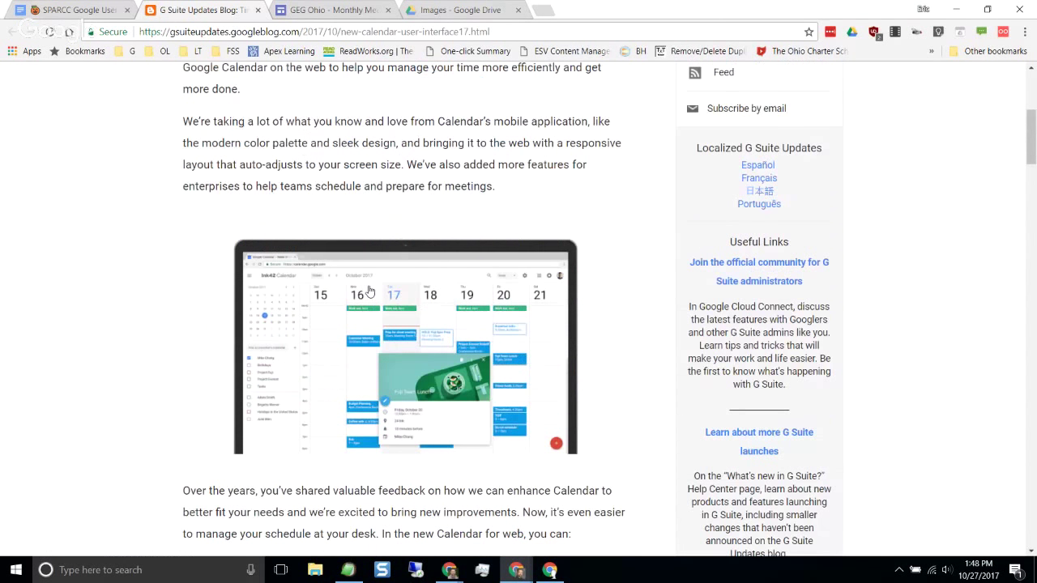
{"action": "scroll", "coordinate": [369, 291], "scroll_direction": "down", "scroll_amount": 5}
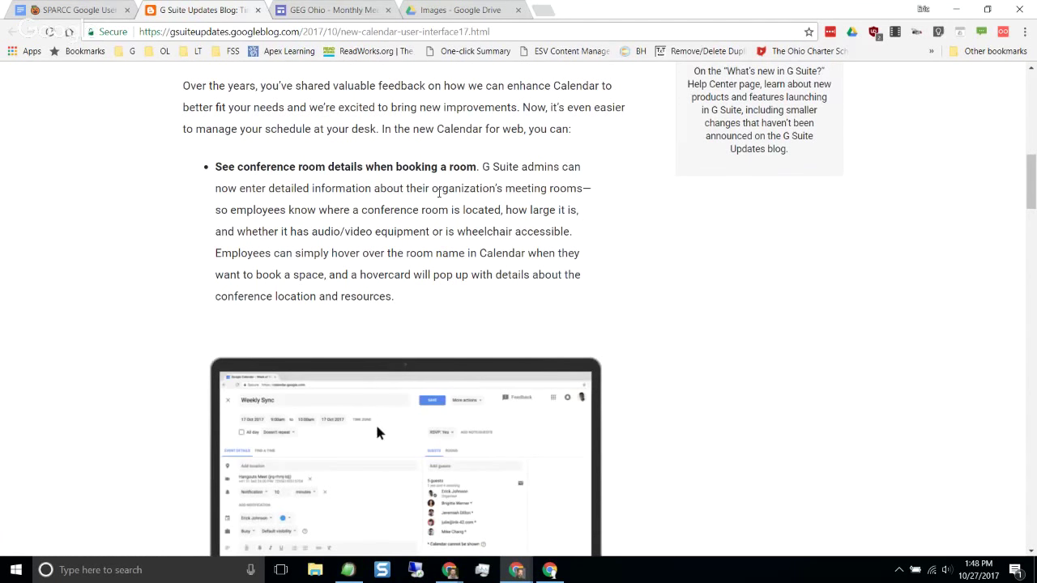
{"action": "scroll", "coordinate": [409, 364], "scroll_direction": "down", "scroll_amount": 1}
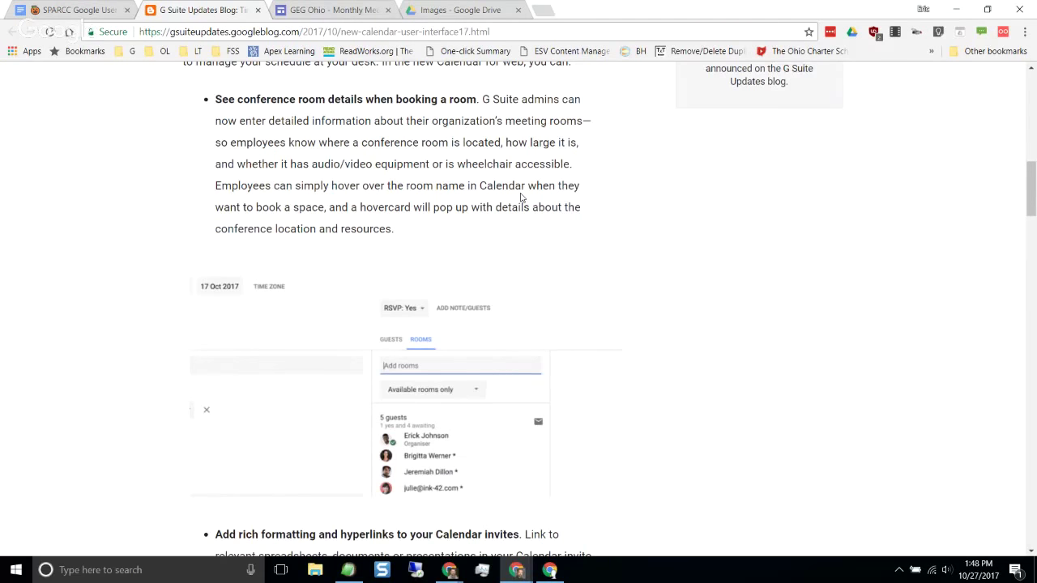
{"action": "scroll", "coordinate": [521, 197], "scroll_direction": "down", "scroll_amount": 2}
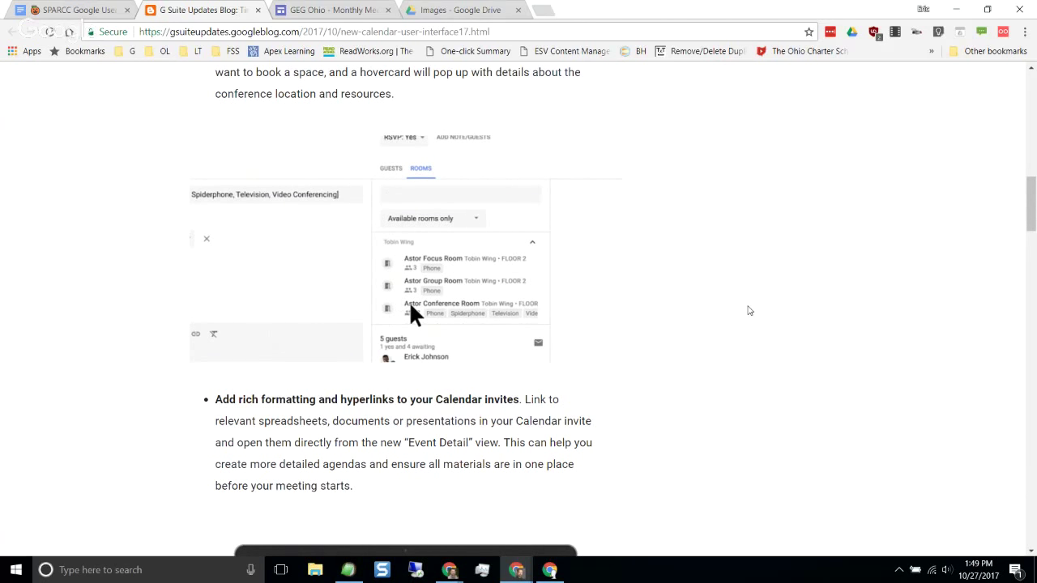
{"action": "scroll", "coordinate": [749, 310], "scroll_direction": "down", "scroll_amount": 2}
{"action": "scroll", "coordinate": [750, 311], "scroll_direction": "down", "scroll_amount": 1}
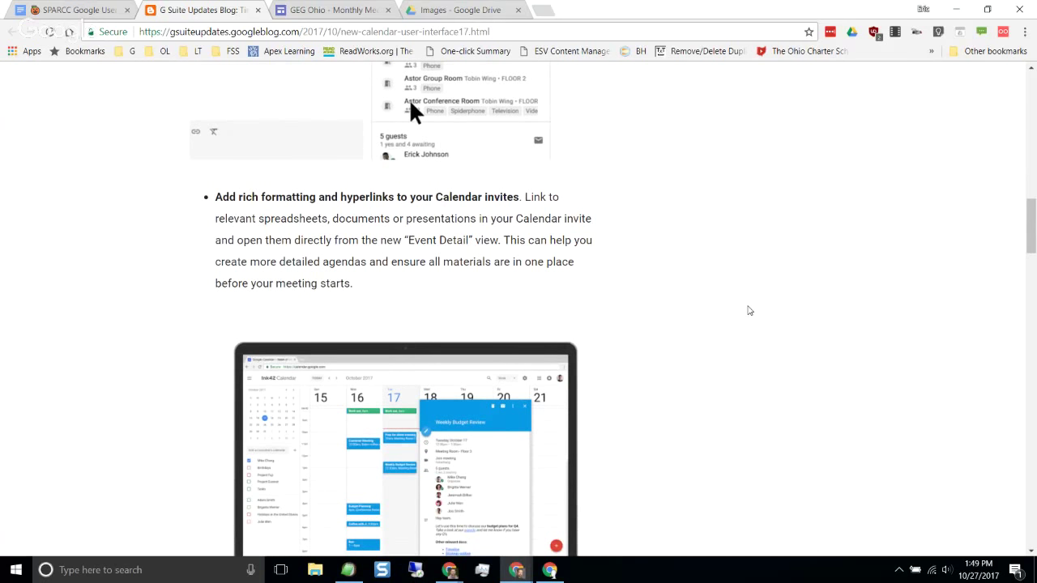
{"action": "scroll", "coordinate": [750, 311], "scroll_direction": "down", "scroll_amount": 1}
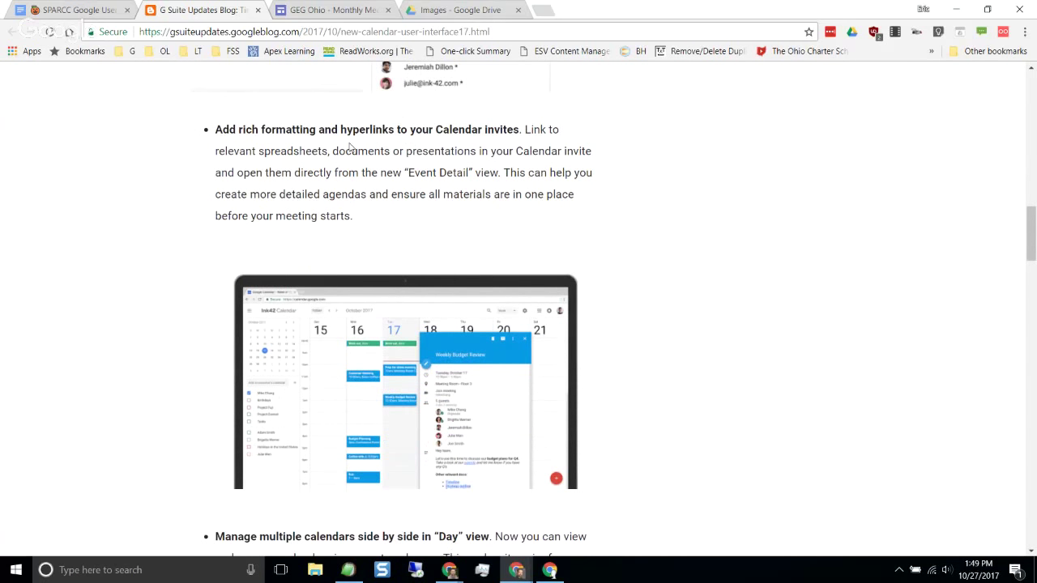
{"action": "scroll", "coordinate": [382, 209], "scroll_direction": "down", "scroll_amount": 2}
{"action": "scroll", "coordinate": [381, 209], "scroll_direction": "down", "scroll_amount": 1}
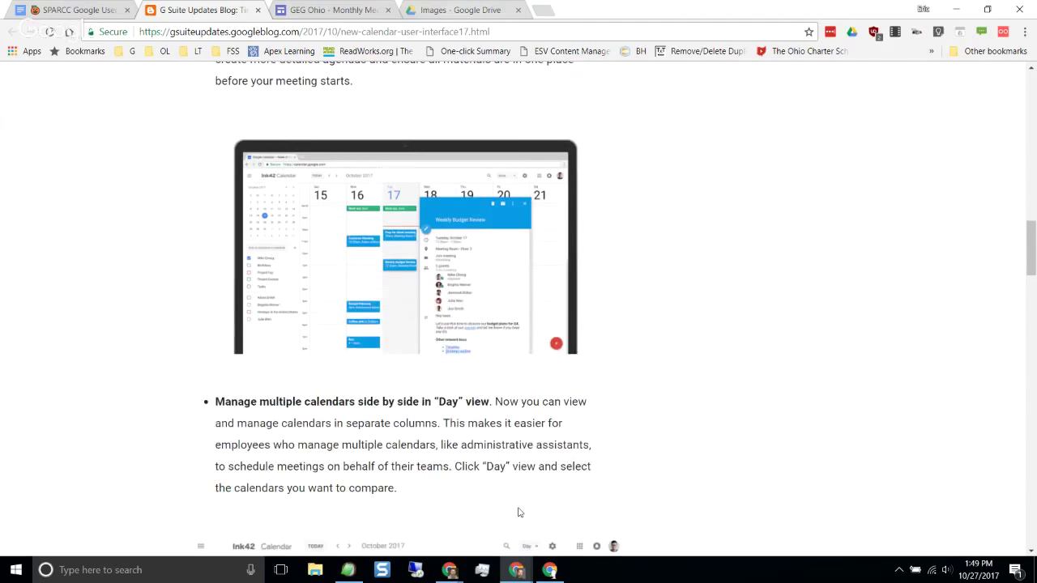
Step: Switch to the Google Calendar window and change the calendar display to the Week view
{"action": "left_click", "coordinate": [519, 567]}
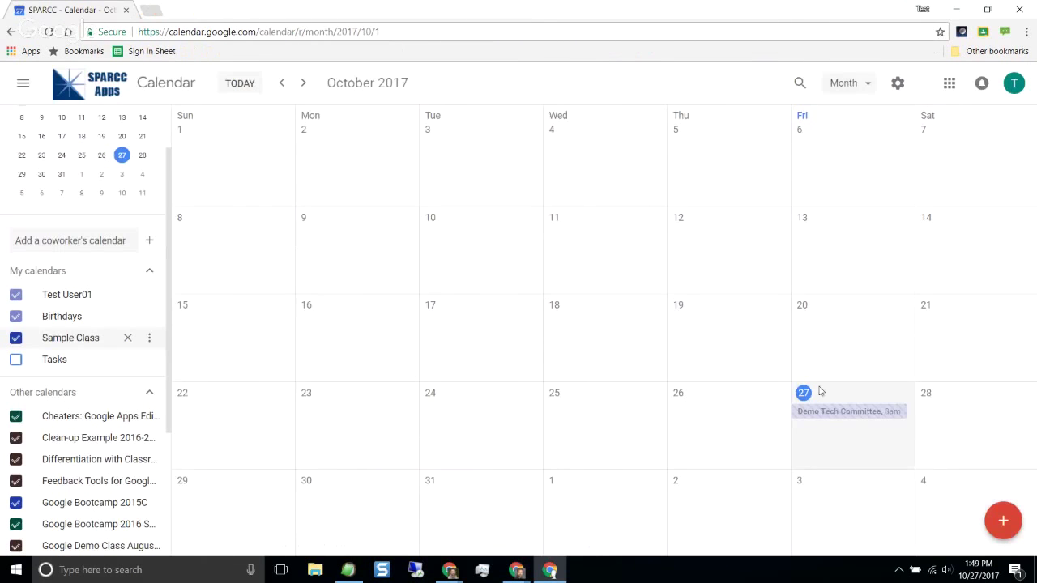
{"action": "left_click", "coordinate": [854, 87]}
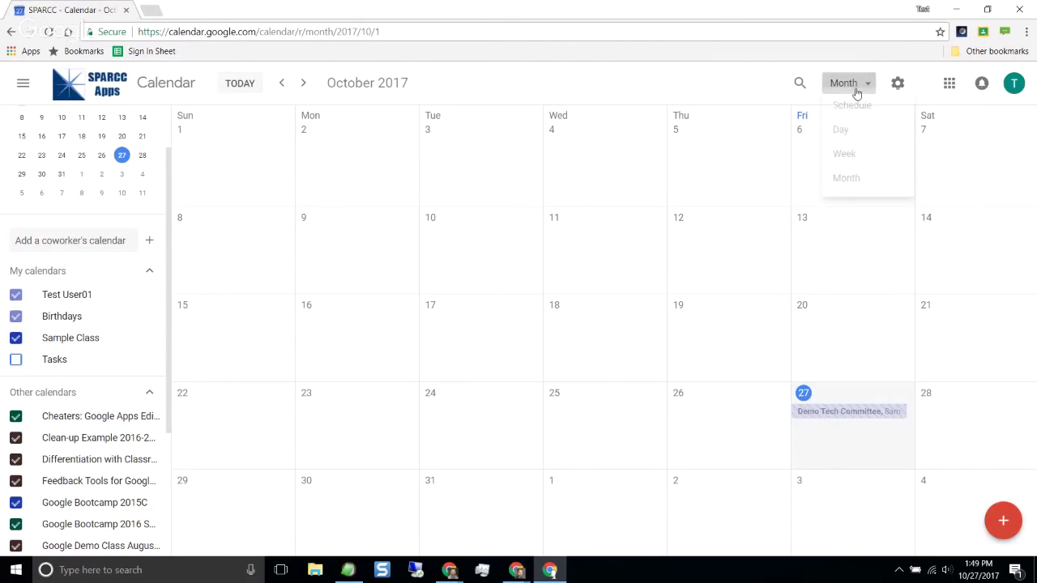
{"action": "left_click", "coordinate": [858, 172]}
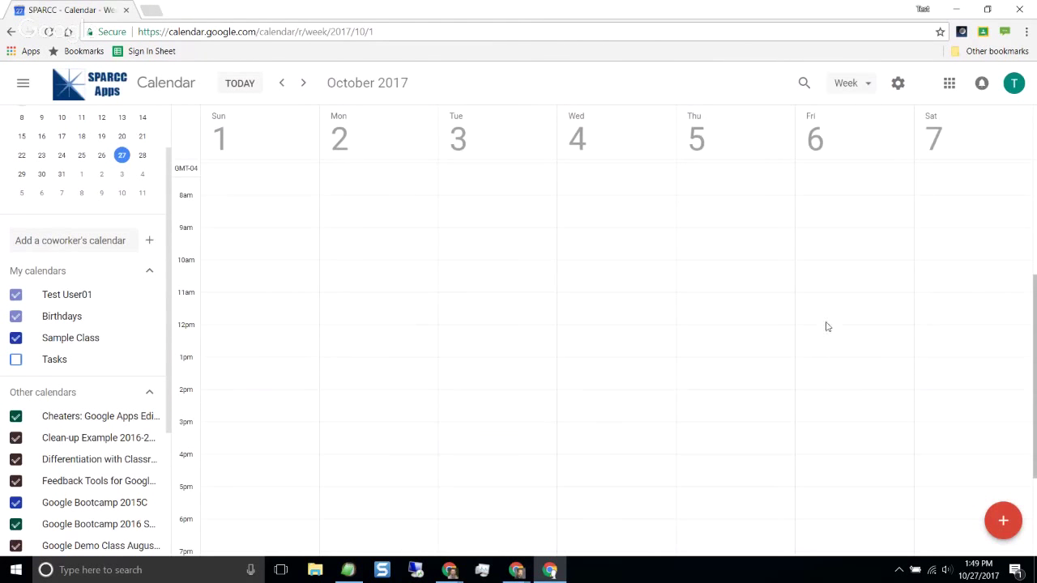
Step: Start a new event on Friday, October 6, 2017 at 11am with its full details, and examine the description's formatting and link options
{"action": "left_click", "coordinate": [831, 308]}
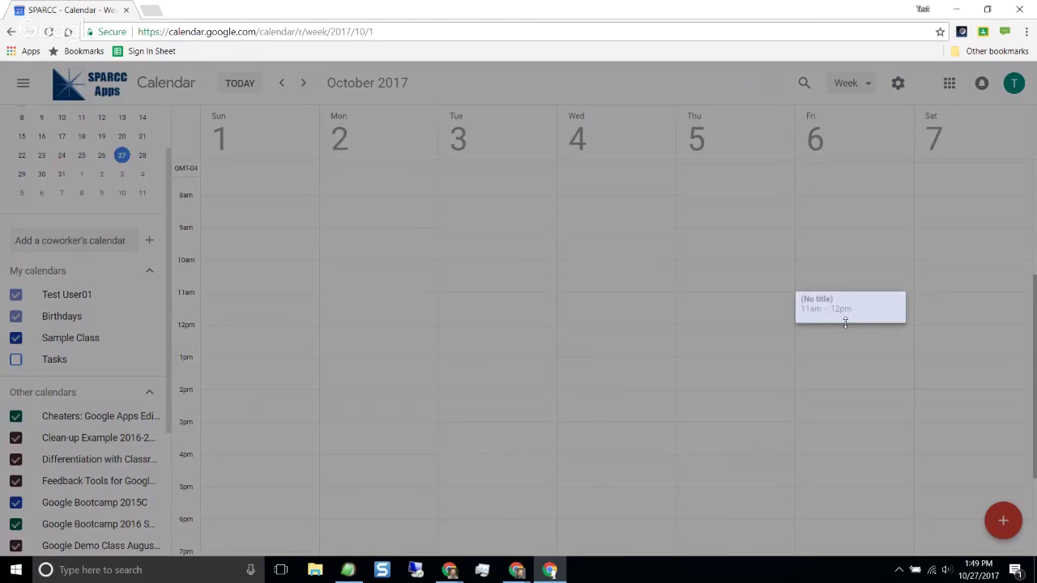
{"action": "left_click", "coordinate": [655, 454]}
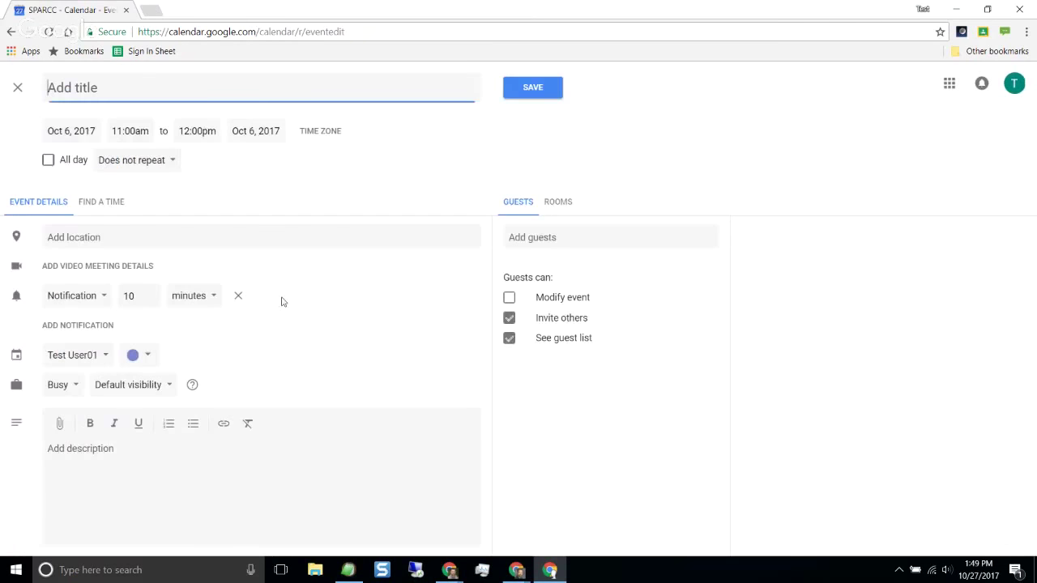
{"action": "left_click", "coordinate": [107, 456]}
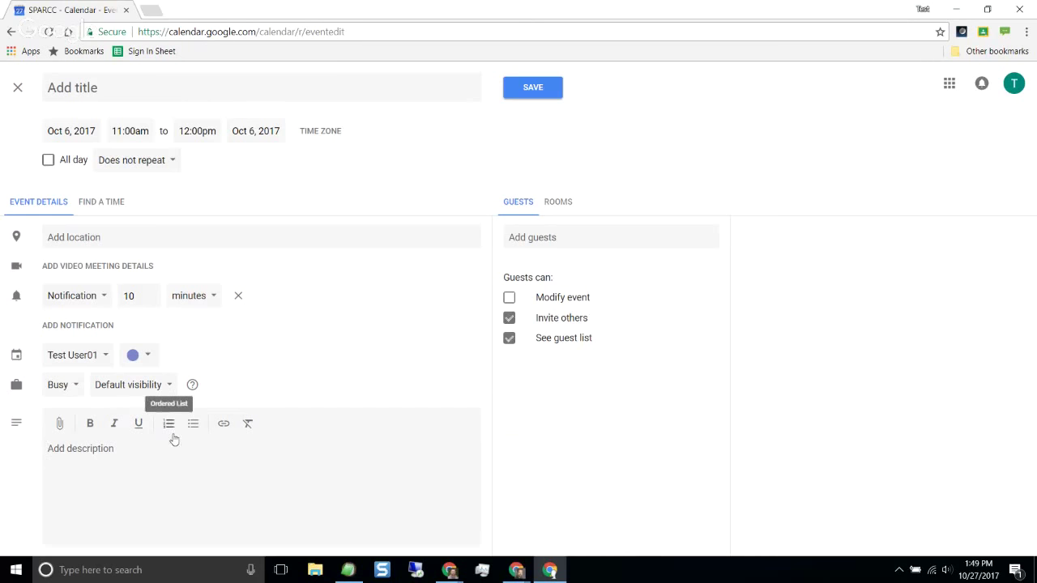
{"action": "left_click", "coordinate": [224, 425]}
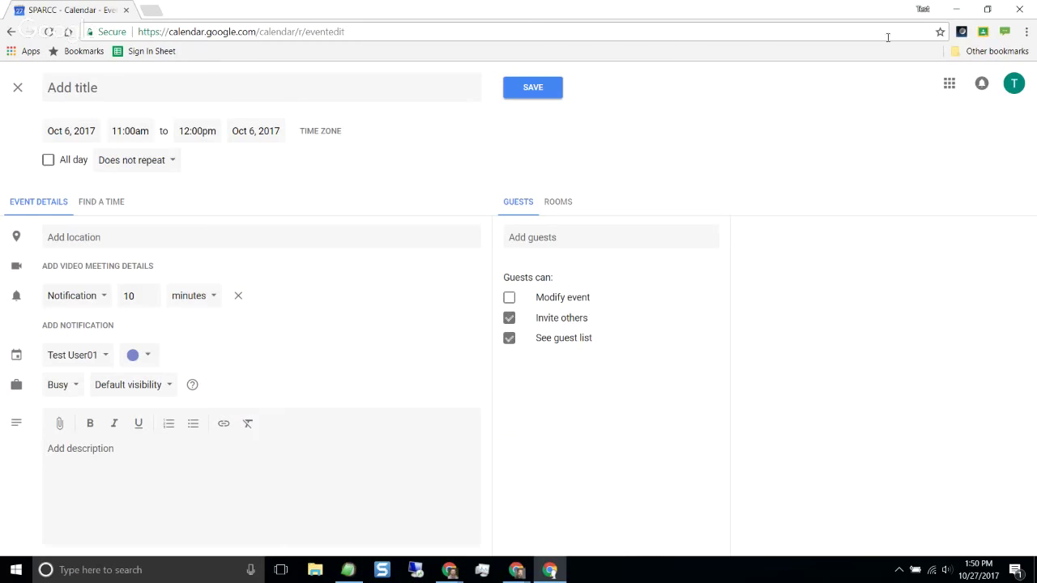
Step: Return to the beginning of the G Suite Updates article on the new Calendar and close the article
{"action": "left_click", "coordinate": [957, 11]}
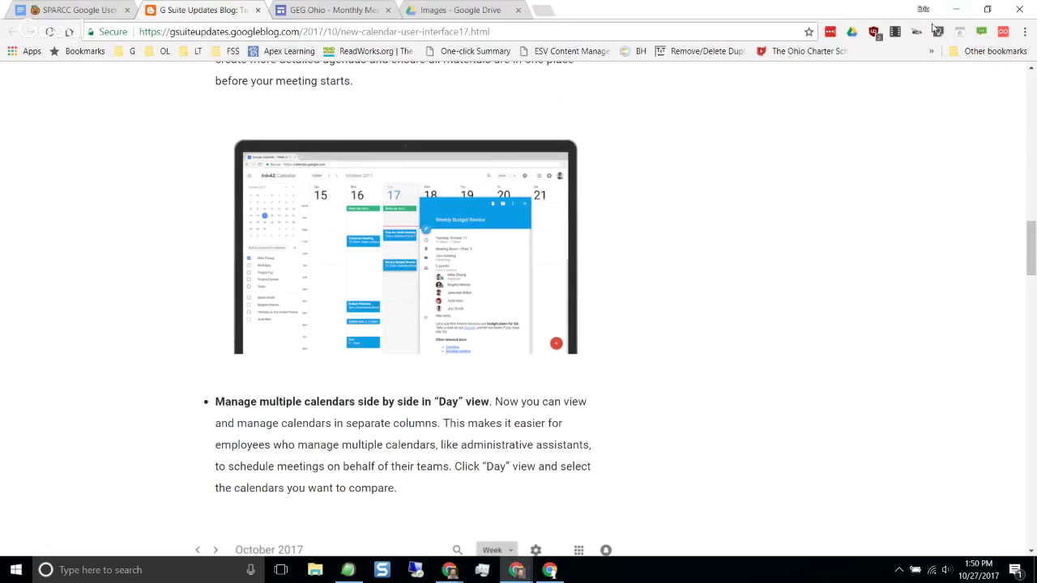
{"action": "scroll", "coordinate": [324, 383], "scroll_direction": "up", "scroll_amount": 10}
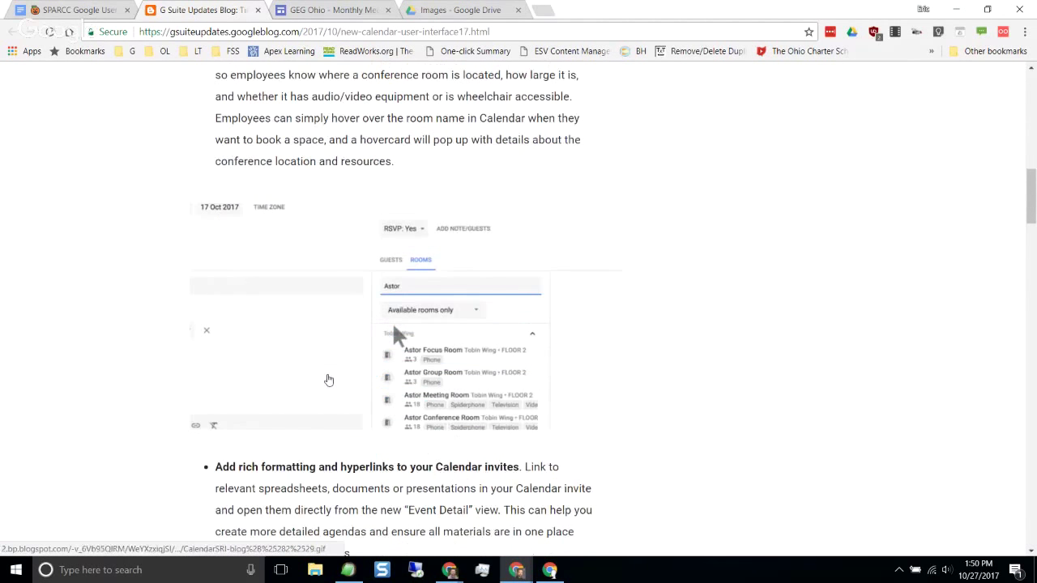
{"action": "scroll", "coordinate": [328, 373], "scroll_direction": "up", "scroll_amount": 5}
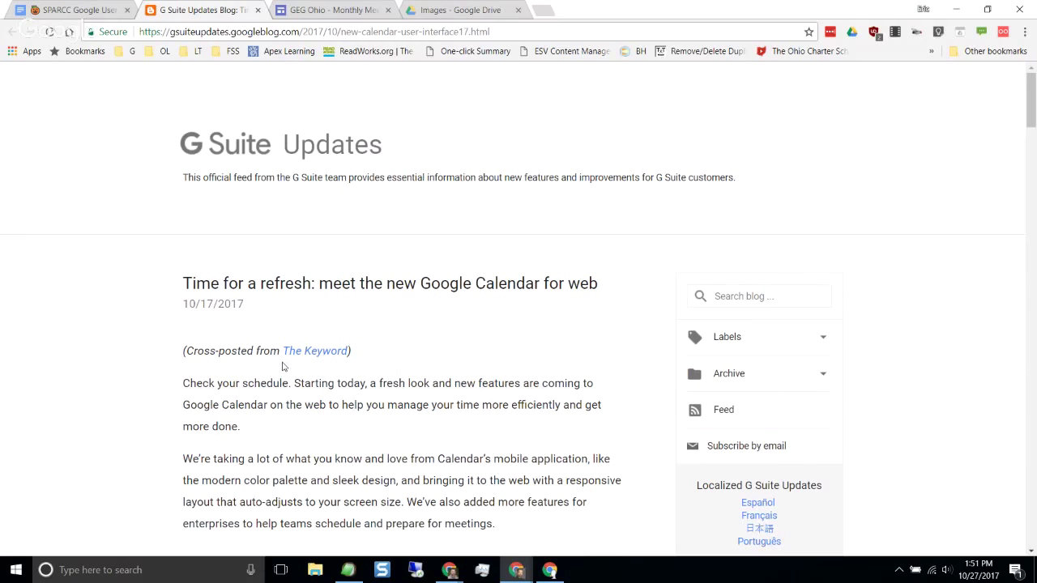
{"action": "left_click", "coordinate": [257, 10]}
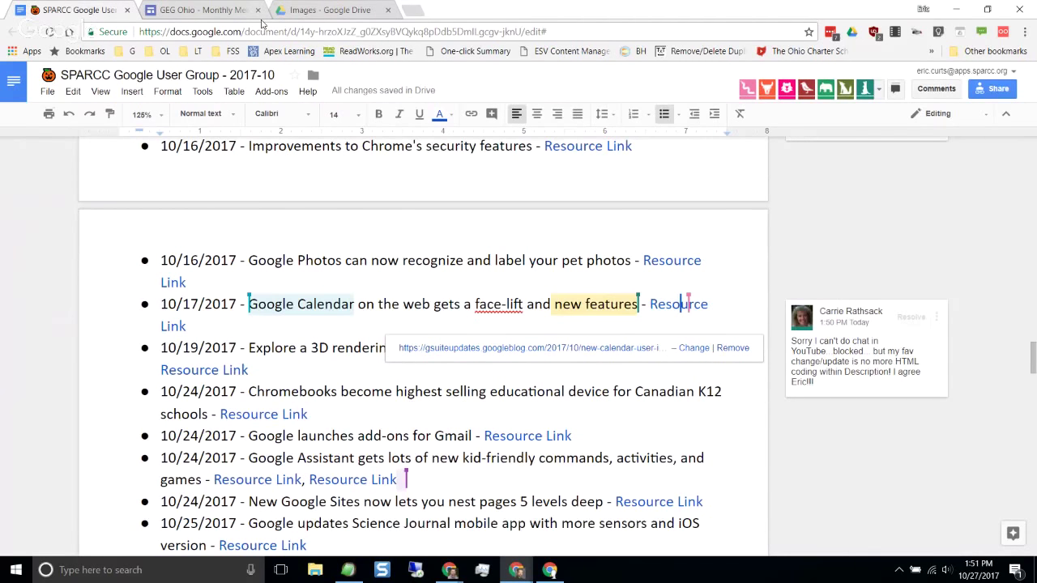
Step: Review the document's October updates from the Google Calendar face-lift to the entry on Chromebooks in Canadian K12 schools
{"action": "left_click", "coordinate": [412, 305]}
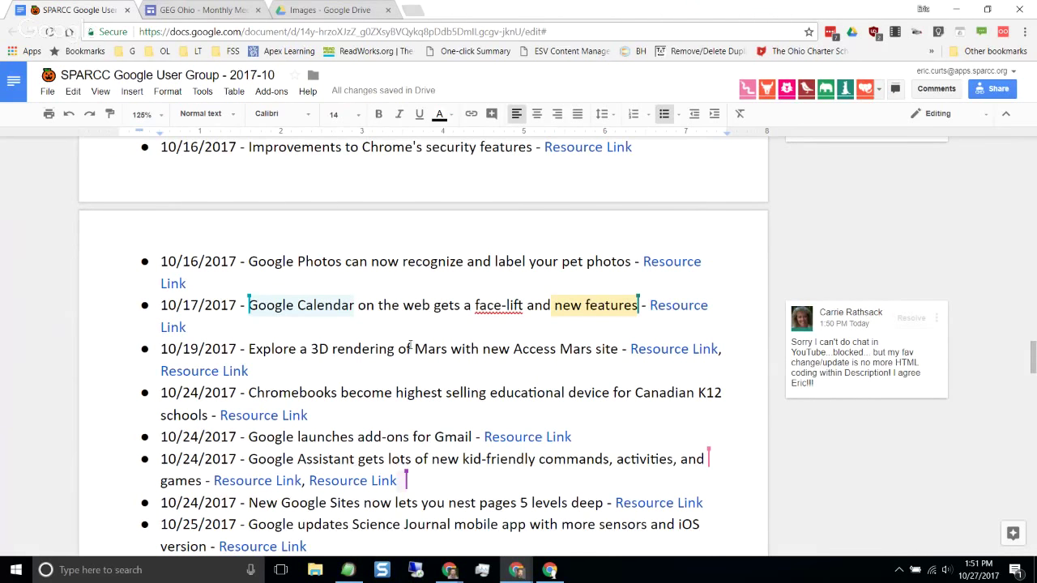
{"action": "scroll", "coordinate": [410, 346], "scroll_direction": "up", "scroll_amount": 2}
{"action": "scroll", "coordinate": [410, 344], "scroll_direction": "down", "scroll_amount": 2}
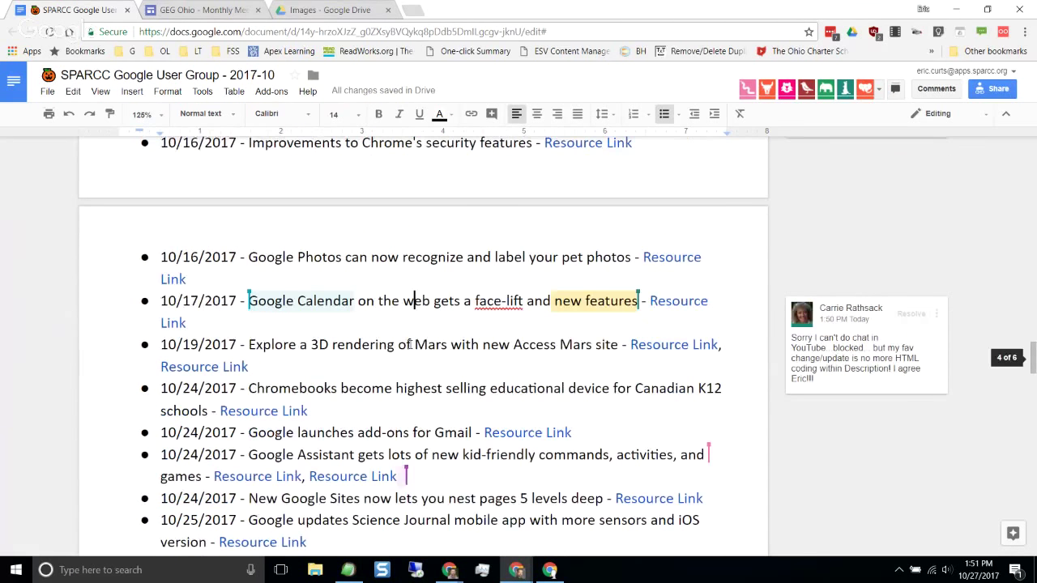
{"action": "scroll", "coordinate": [410, 345], "scroll_direction": "down", "scroll_amount": 1}
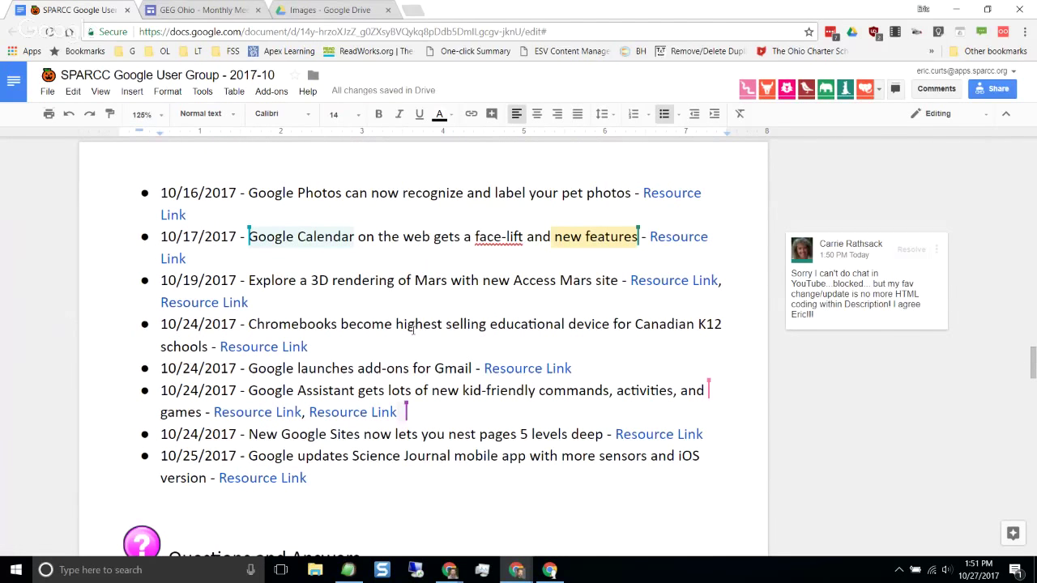
{"action": "scroll", "coordinate": [413, 328], "scroll_direction": "down", "scroll_amount": 1}
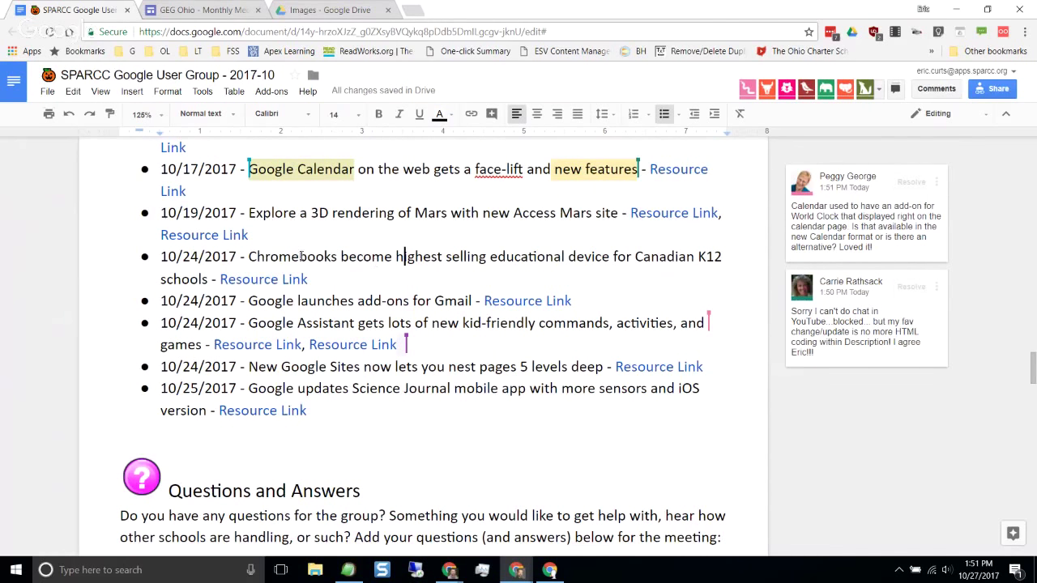
{"action": "left_click_drag", "start_coordinate": [431, 259], "coordinate": [678, 261]}
{"action": "left_click", "coordinate": [686, 265]}
{"action": "left_click_drag", "start_coordinate": [666, 258], "coordinate": [352, 258]}
{"action": "left_click", "coordinate": [324, 257]}
{"action": "scroll", "coordinate": [390, 254], "scroll_direction": "down", "scroll_amount": 1}
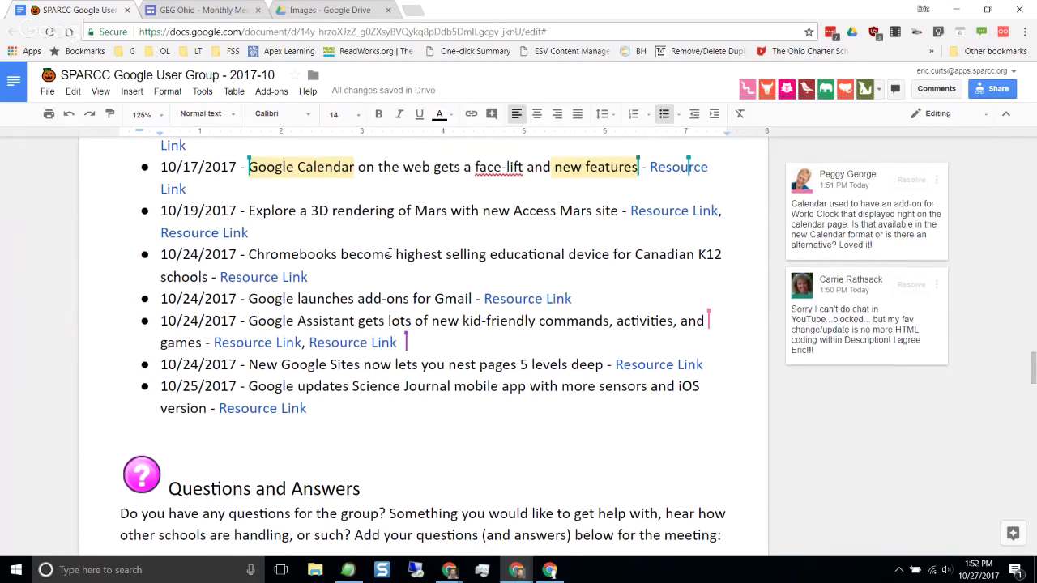
{"action": "scroll", "coordinate": [389, 254], "scroll_direction": "down", "scroll_amount": 1}
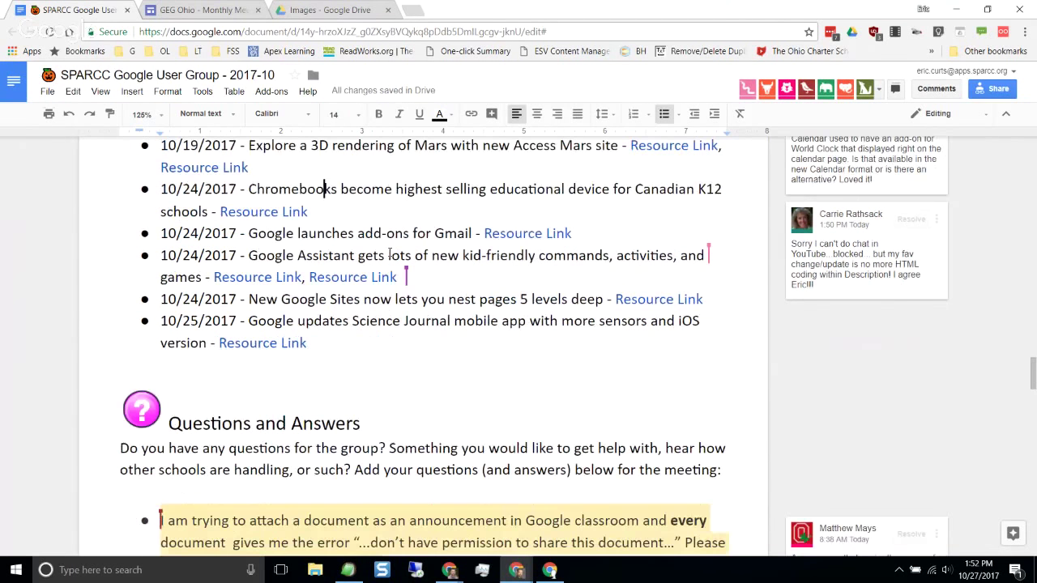
Step: Review the 10/24/2017 entry on Google launching add-ons for Gmail and open its resource link
{"action": "left_click", "coordinate": [332, 232]}
{"action": "left_click_drag", "start_coordinate": [258, 233], "coordinate": [475, 234]}
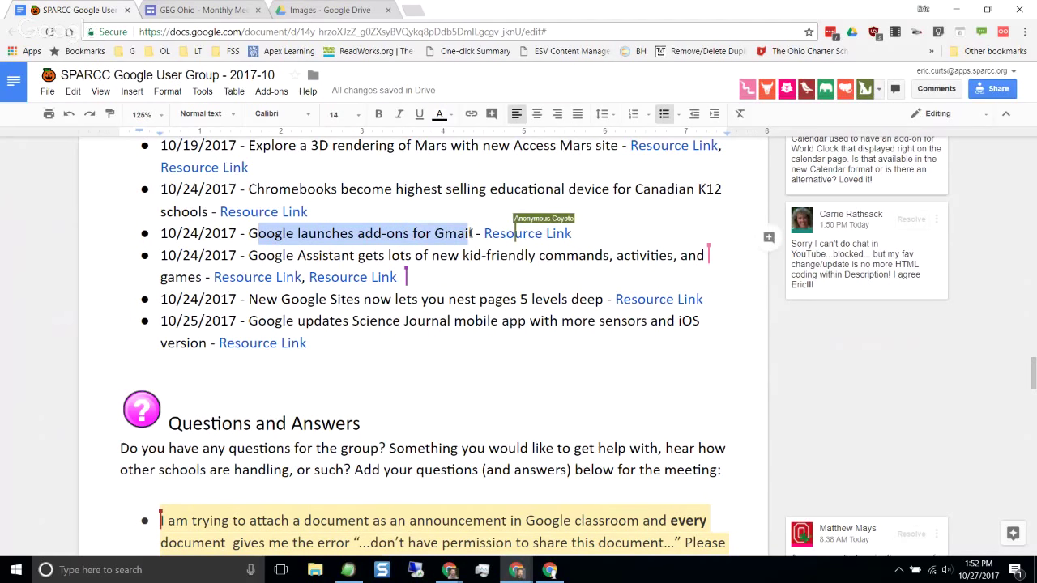
{"action": "left_click", "coordinate": [456, 234]}
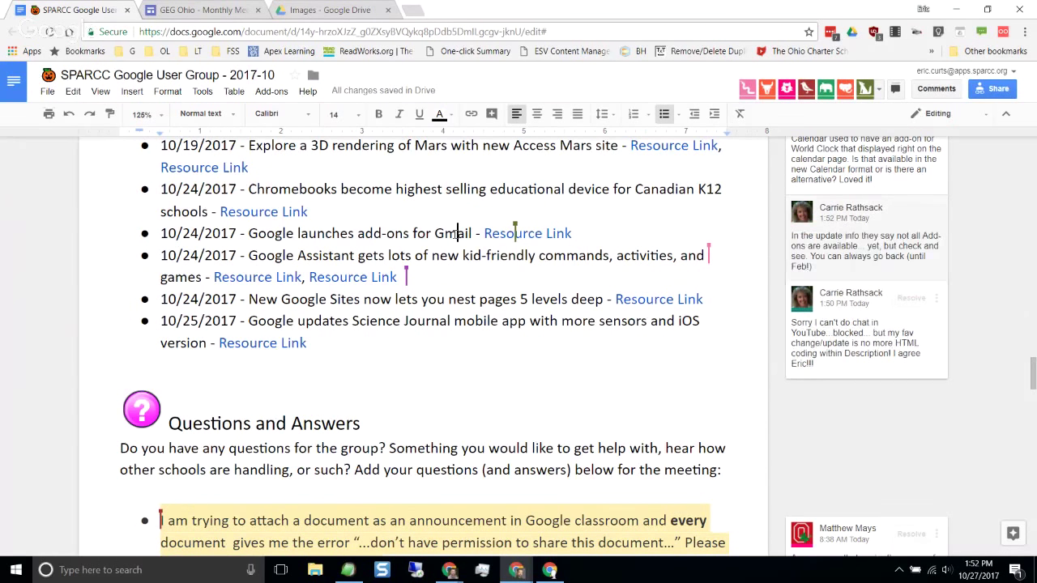
{"action": "left_click", "coordinate": [383, 232]}
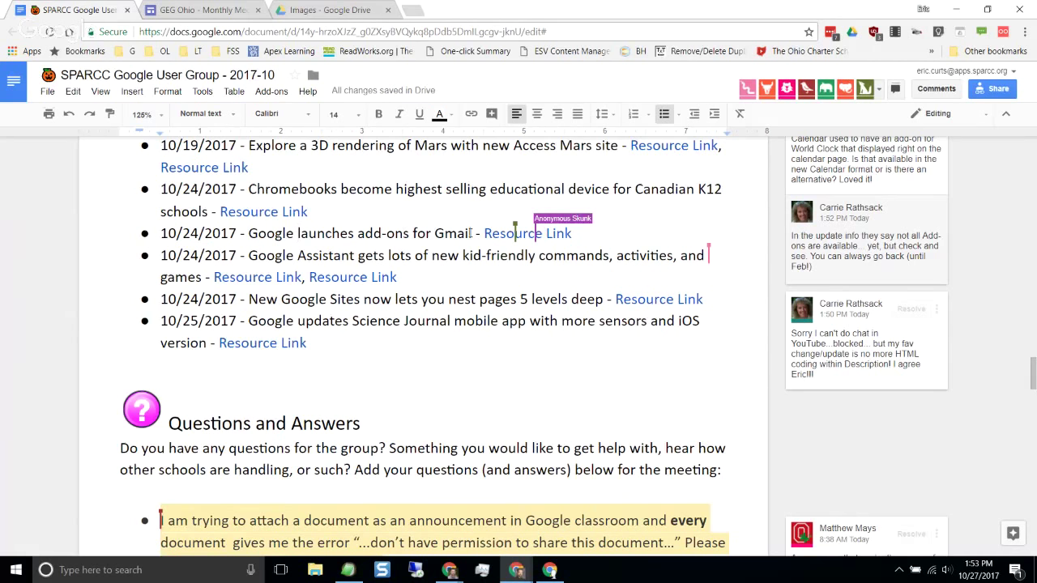
{"action": "left_click", "coordinate": [499, 233]}
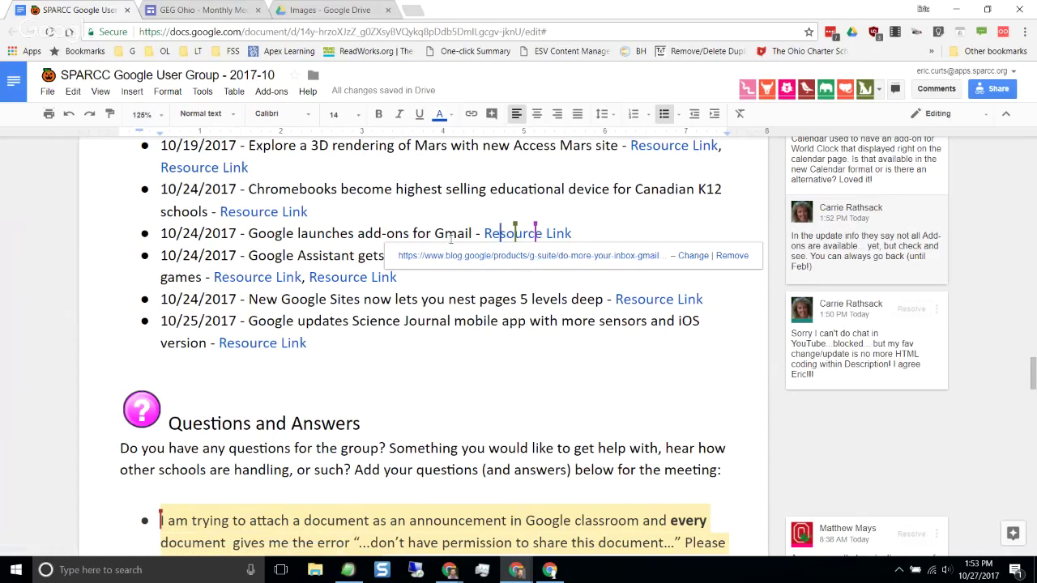
{"action": "left_click", "coordinate": [359, 234]}
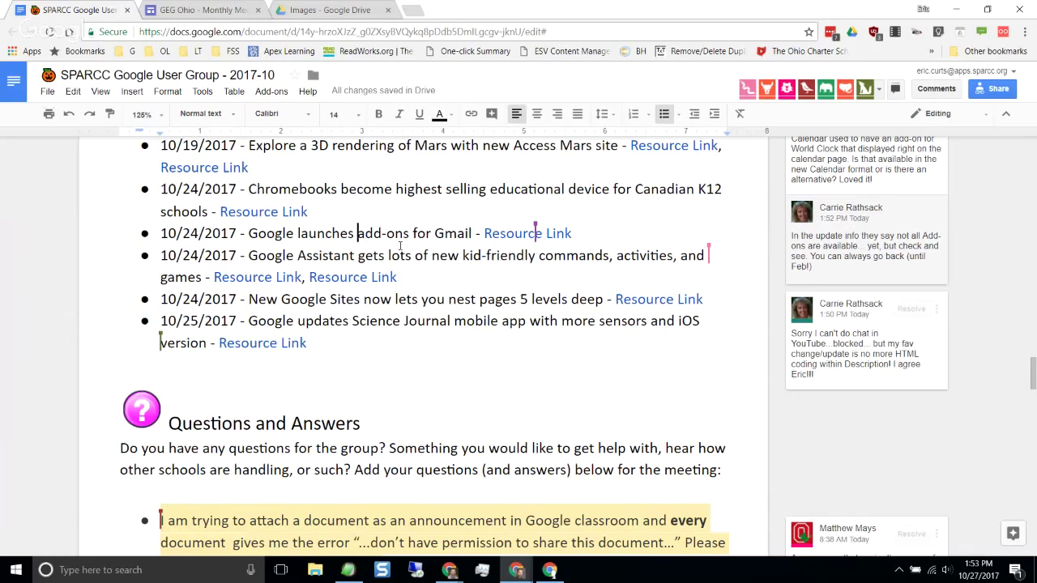
{"action": "left_click", "coordinate": [500, 235]}
{"action": "left_click", "coordinate": [512, 256]}
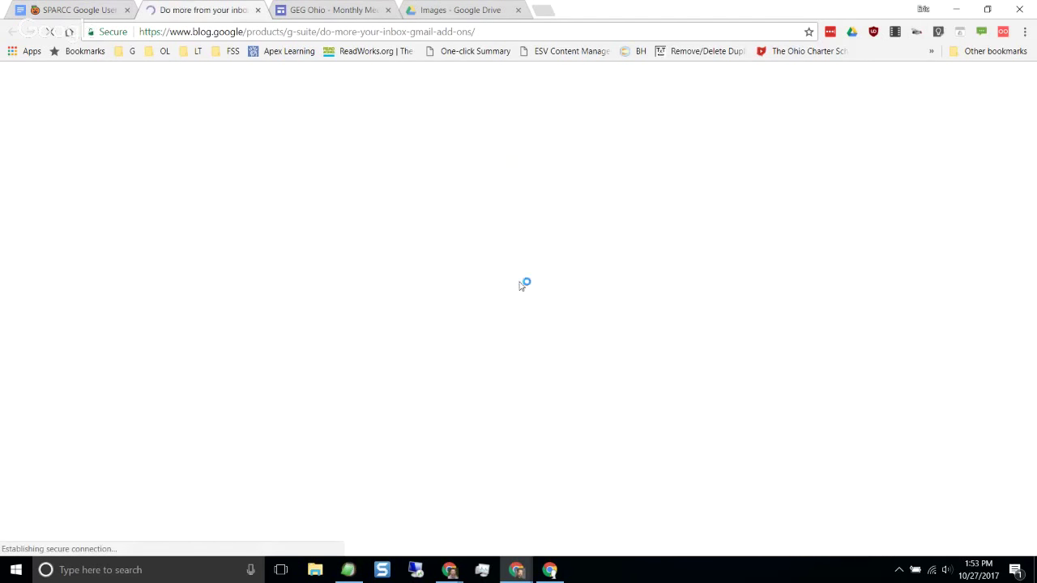
Step: Read the Gmail Add-ons article from its introduction through the partner list to the "Try Gmail Add-ons today" section
{"action": "scroll", "coordinate": [316, 300], "scroll_direction": "down", "scroll_amount": 2}
{"action": "scroll", "coordinate": [309, 302], "scroll_direction": "down", "scroll_amount": 2}
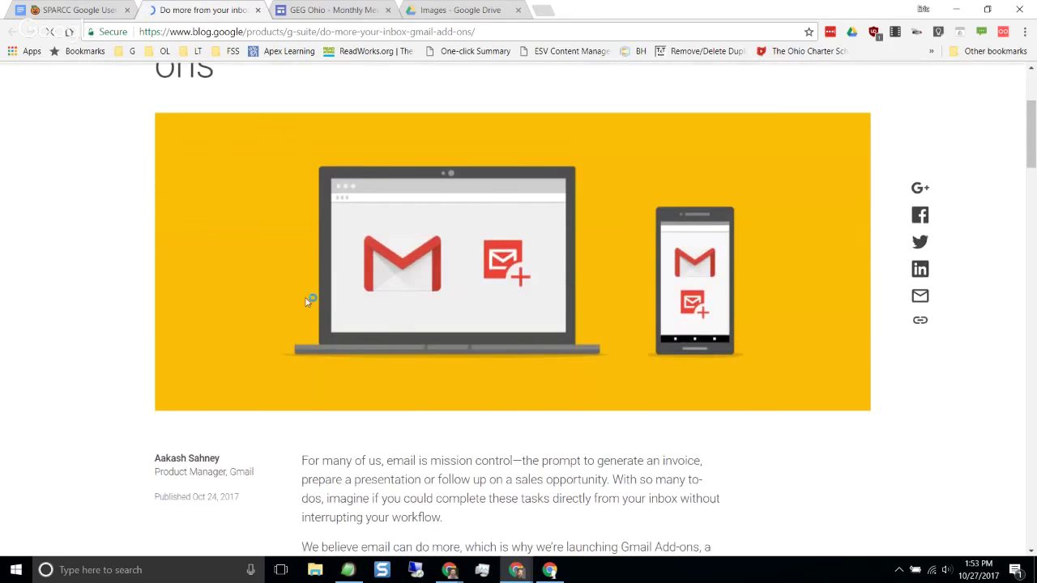
{"action": "scroll", "coordinate": [306, 301], "scroll_direction": "down", "scroll_amount": 2}
{"action": "scroll", "coordinate": [307, 298], "scroll_direction": "down", "scroll_amount": 3}
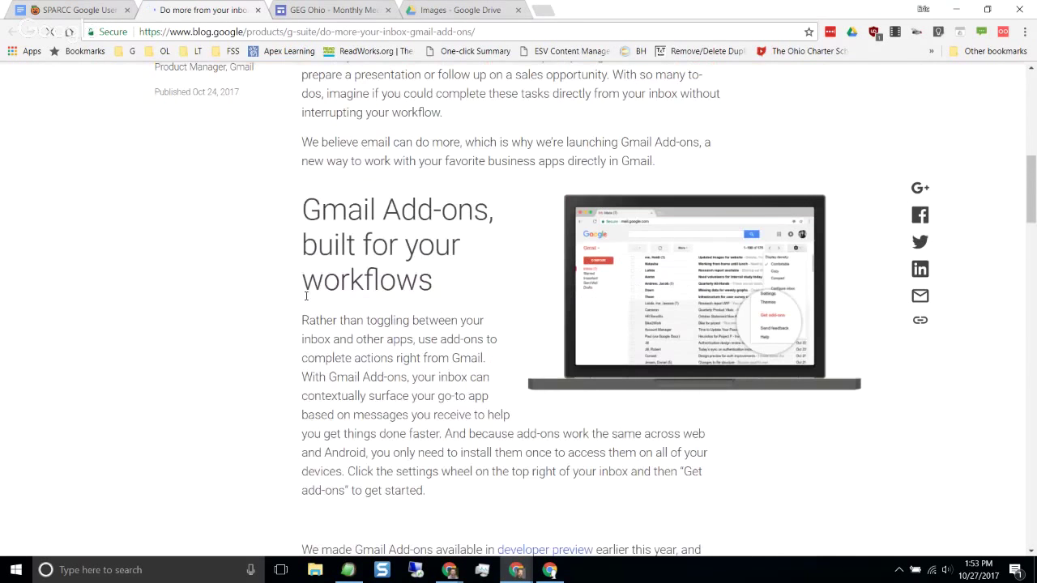
{"action": "scroll", "coordinate": [306, 297], "scroll_direction": "down", "scroll_amount": 3}
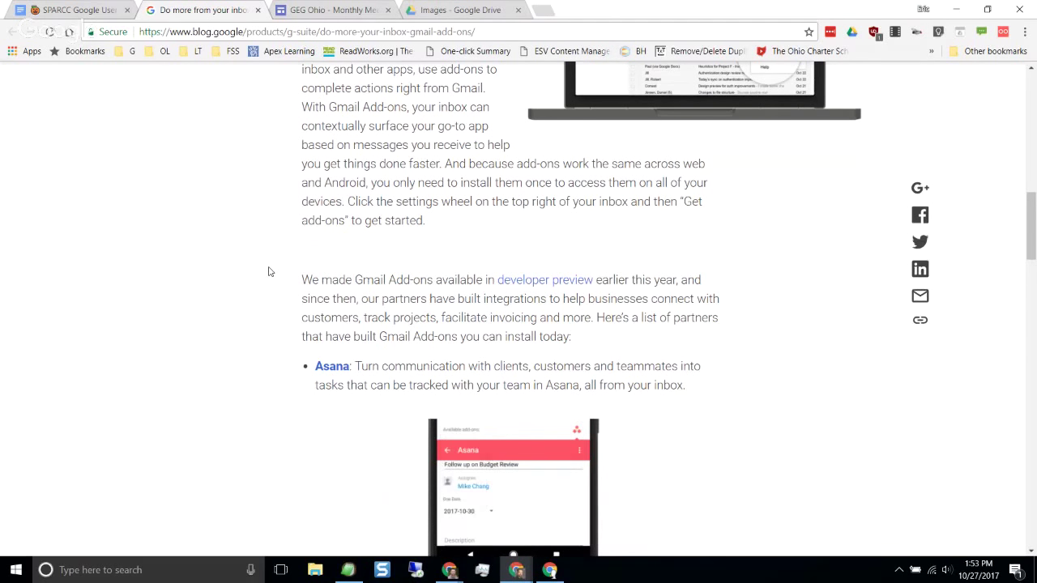
{"action": "scroll", "coordinate": [270, 271], "scroll_direction": "down", "scroll_amount": 1}
{"action": "scroll", "coordinate": [251, 248], "scroll_direction": "down", "scroll_amount": 1}
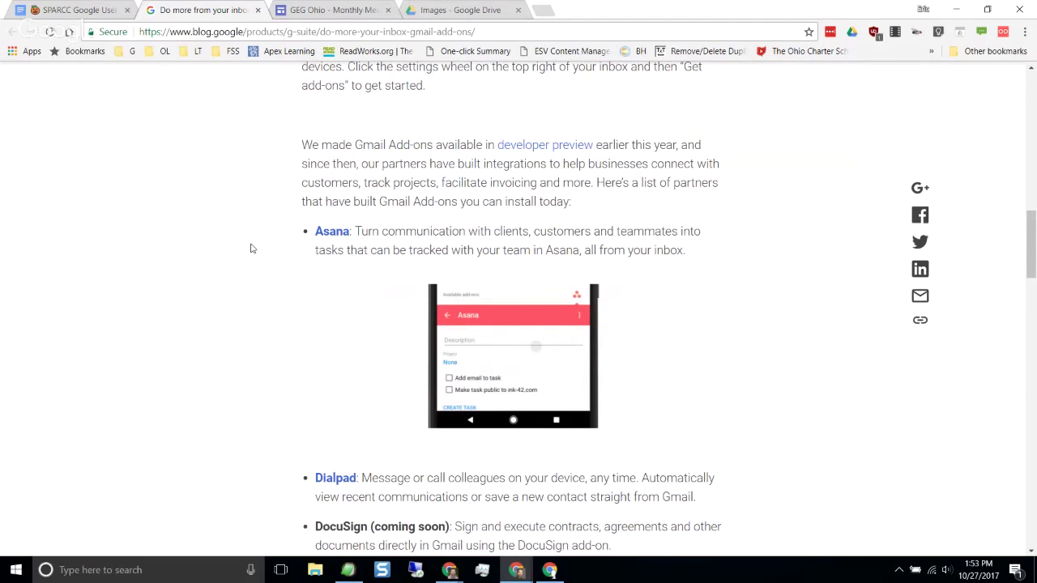
{"action": "scroll", "coordinate": [251, 248], "scroll_direction": "down", "scroll_amount": 1}
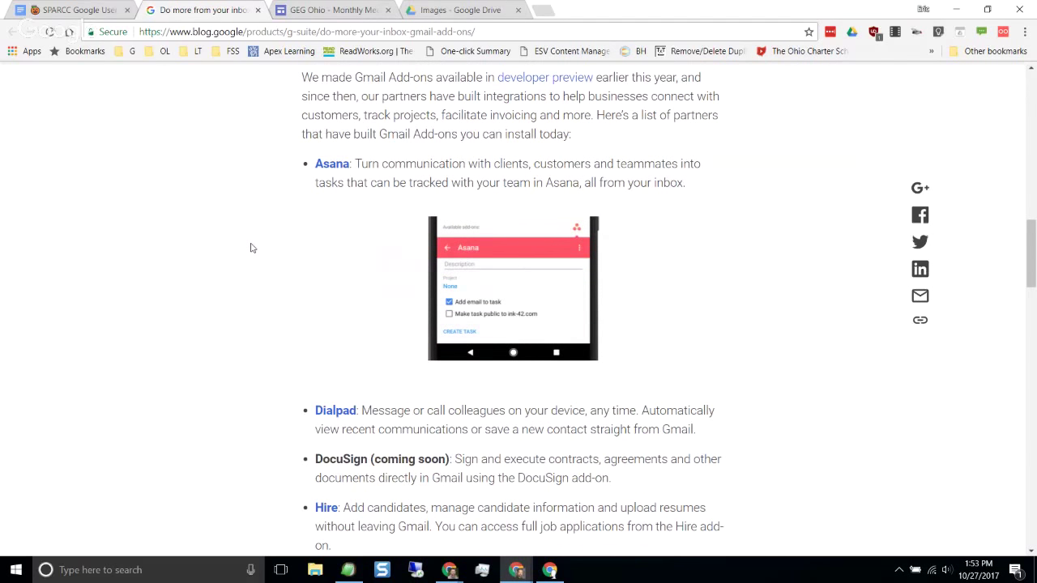
{"action": "scroll", "coordinate": [251, 248], "scroll_direction": "down", "scroll_amount": 1}
{"action": "scroll", "coordinate": [250, 247], "scroll_direction": "down", "scroll_amount": 1}
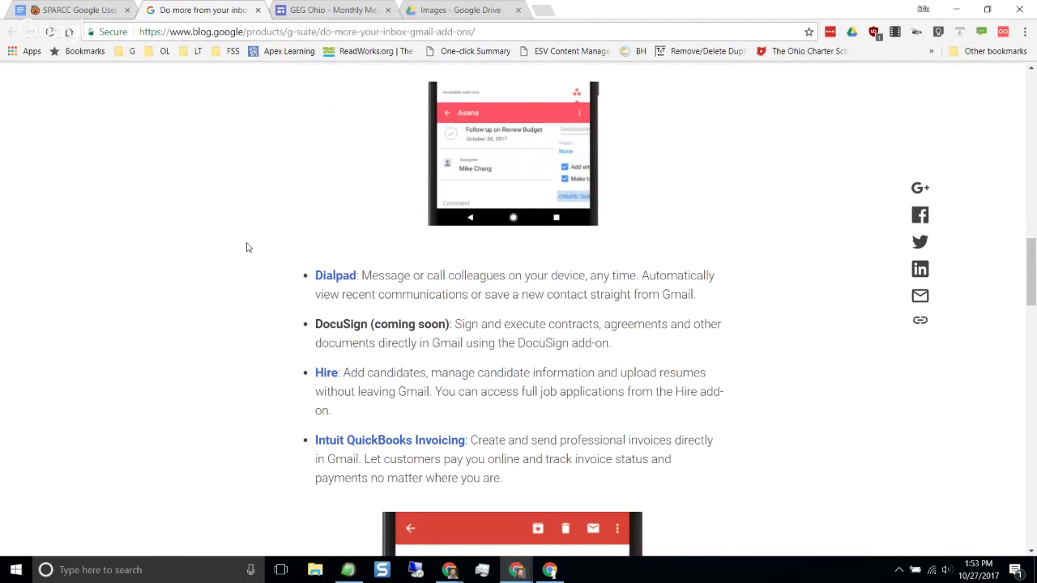
{"action": "scroll", "coordinate": [237, 303], "scroll_direction": "down", "scroll_amount": 1}
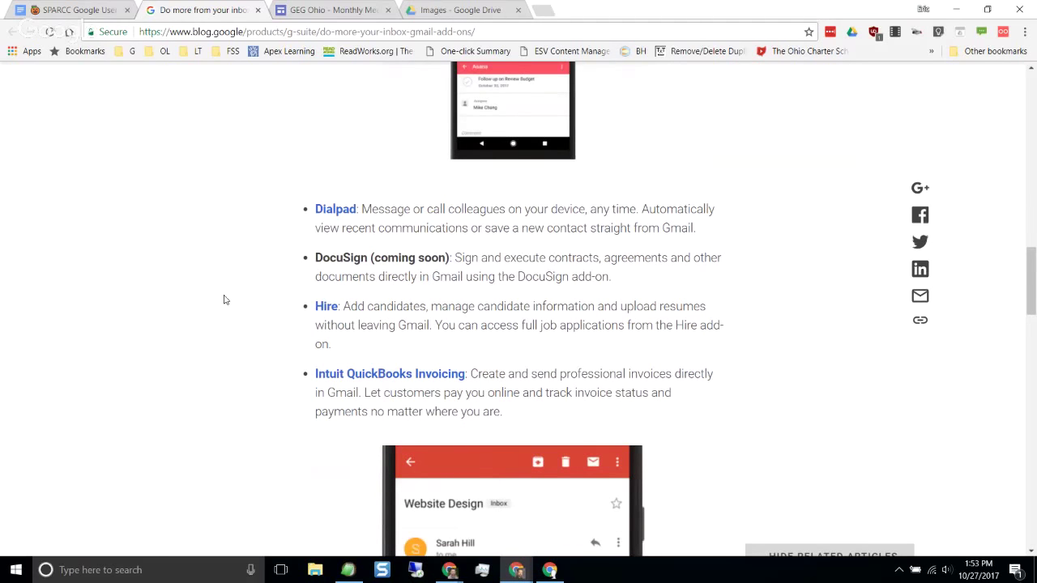
{"action": "scroll", "coordinate": [219, 292], "scroll_direction": "down", "scroll_amount": 2}
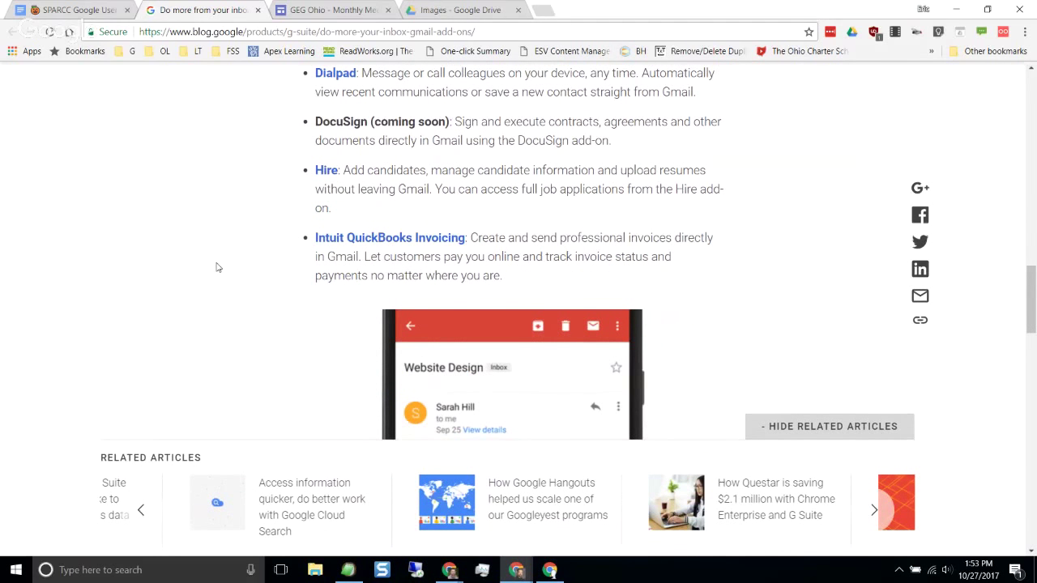
{"action": "scroll", "coordinate": [220, 261], "scroll_direction": "down", "scroll_amount": 10}
{"action": "scroll", "coordinate": [225, 256], "scroll_direction": "down", "scroll_amount": 3}
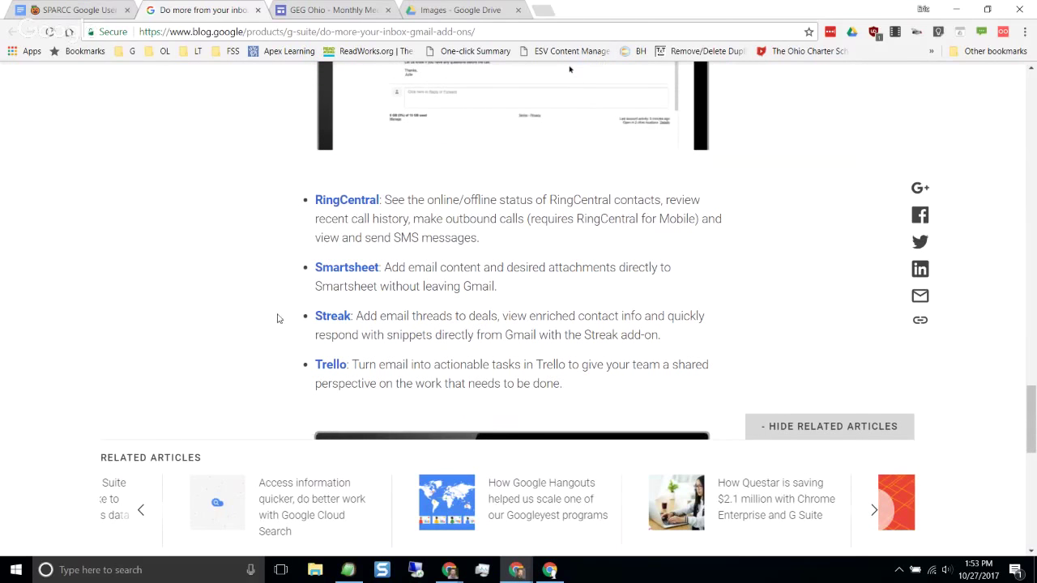
{"action": "scroll", "coordinate": [265, 293], "scroll_direction": "down", "scroll_amount": 5}
{"action": "scroll", "coordinate": [265, 294], "scroll_direction": "down", "scroll_amount": 2}
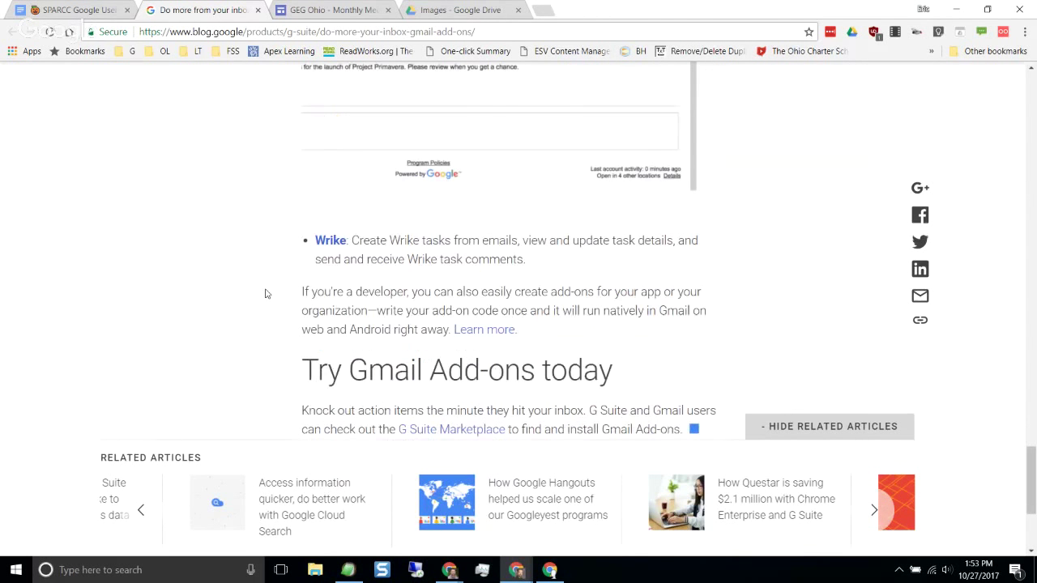
Step: Go back up the article's partner list from Trello to Asana and re-examine the Asana, Dialpad, DocuSign and Hire add-ons
{"action": "scroll", "coordinate": [265, 293], "scroll_direction": "up", "scroll_amount": 5}
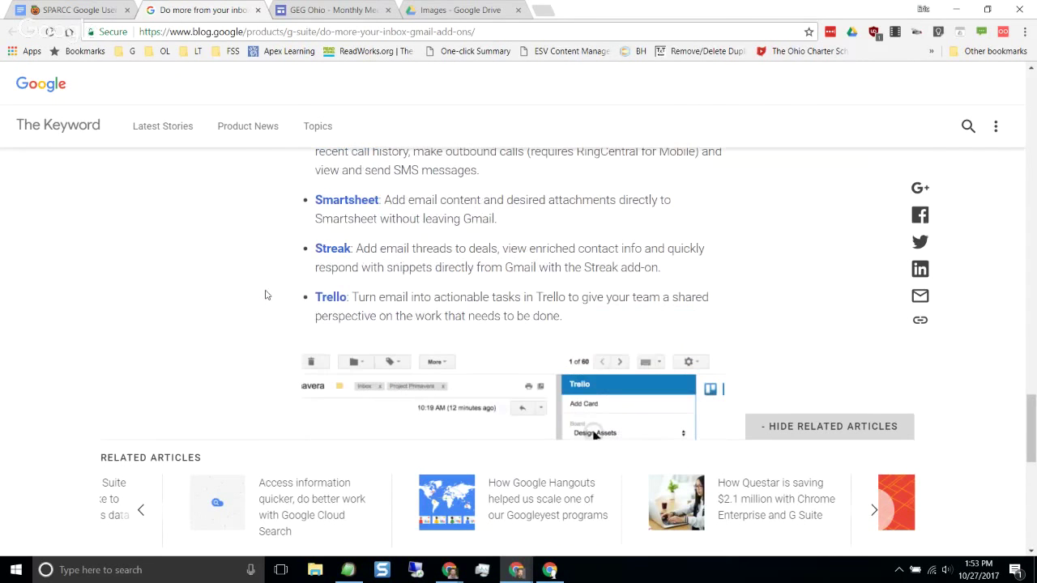
{"action": "scroll", "coordinate": [265, 295], "scroll_direction": "up", "scroll_amount": 1}
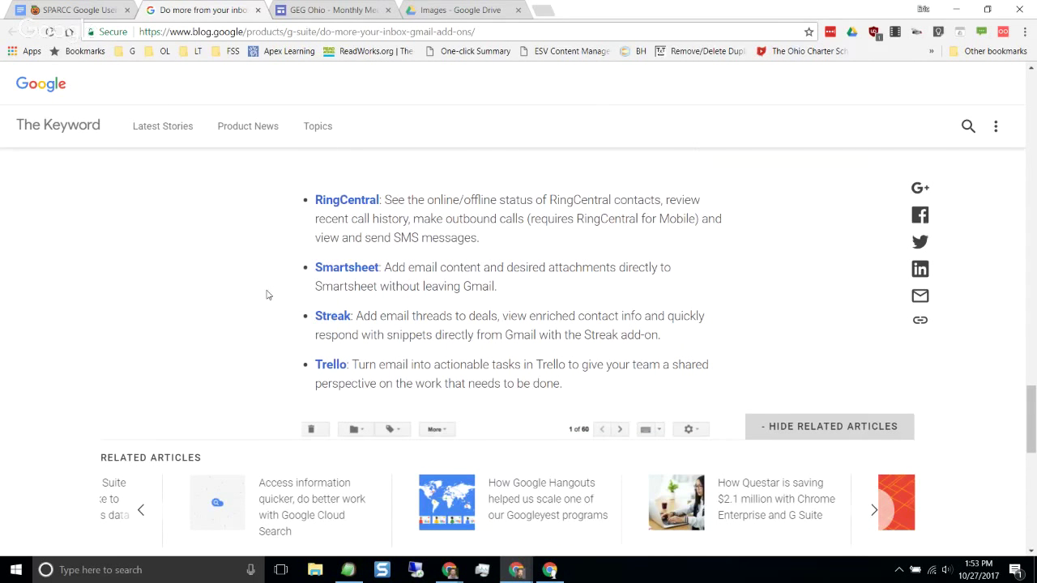
{"action": "scroll", "coordinate": [284, 295], "scroll_direction": "up", "scroll_amount": 10}
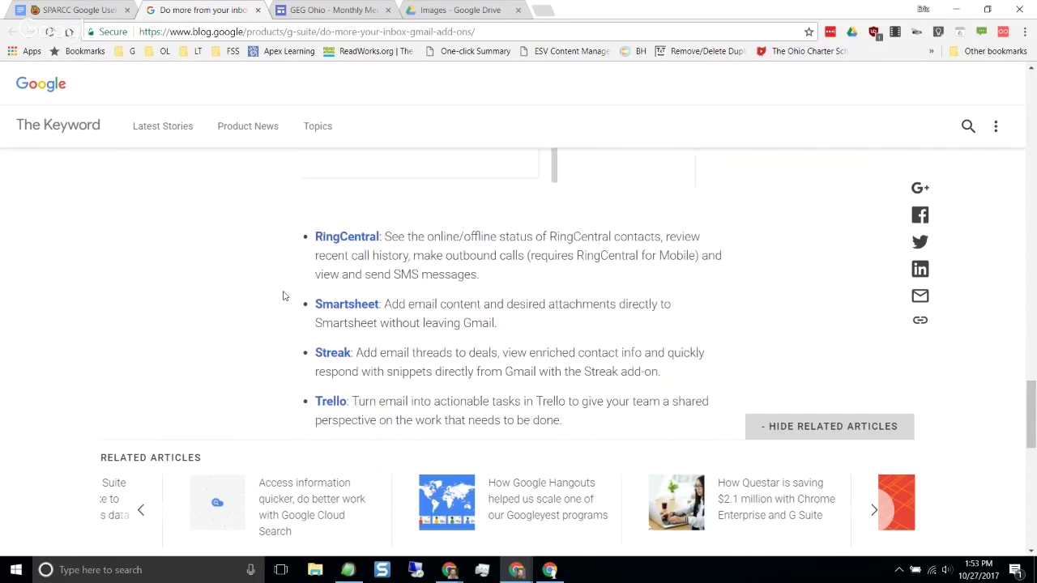
{"action": "scroll", "coordinate": [269, 296], "scroll_direction": "up", "scroll_amount": 7}
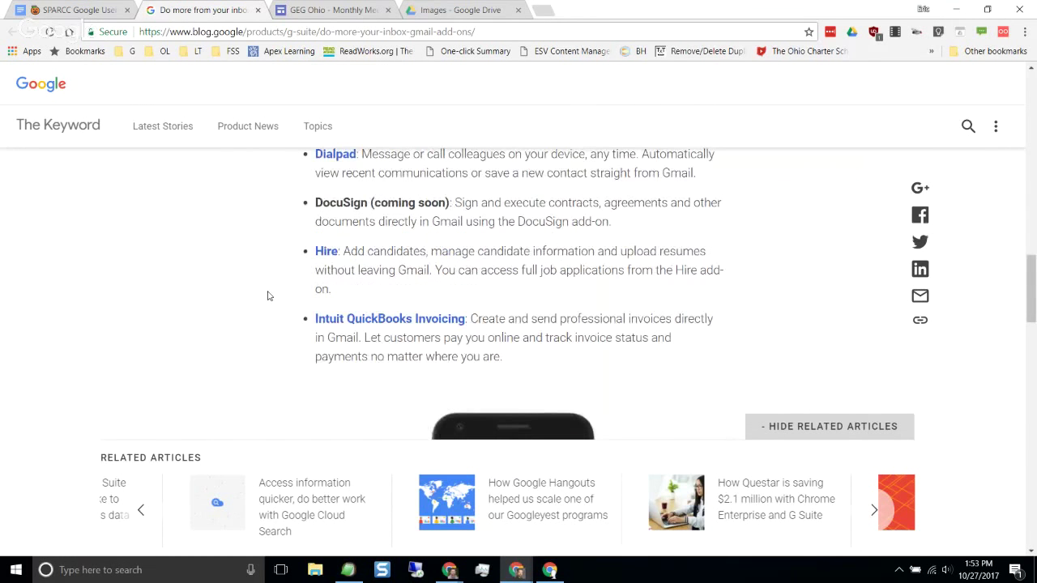
{"action": "scroll", "coordinate": [269, 296], "scroll_direction": "down", "scroll_amount": 2}
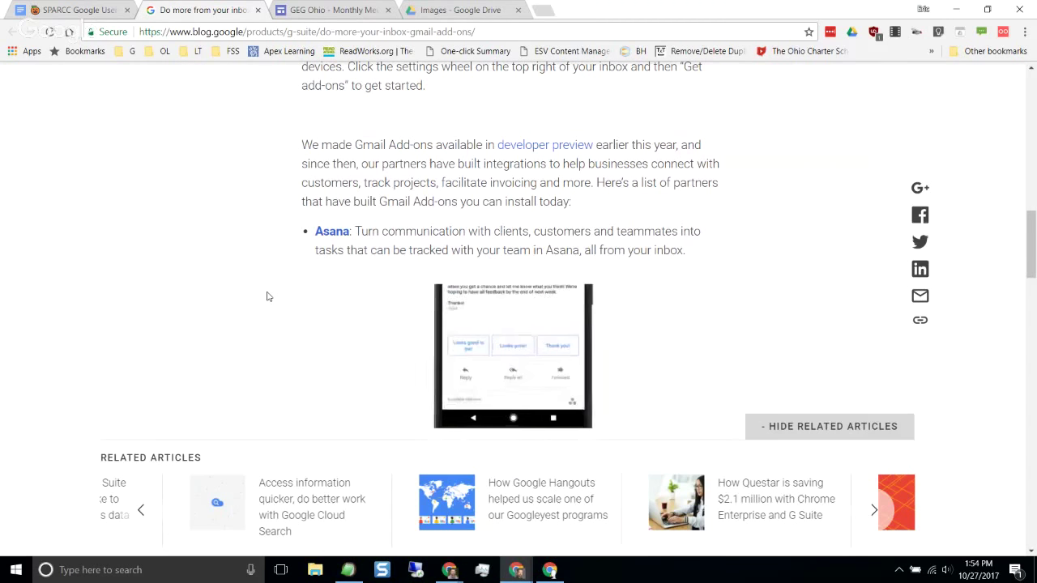
{"action": "scroll", "coordinate": [269, 296], "scroll_direction": "down", "scroll_amount": 1}
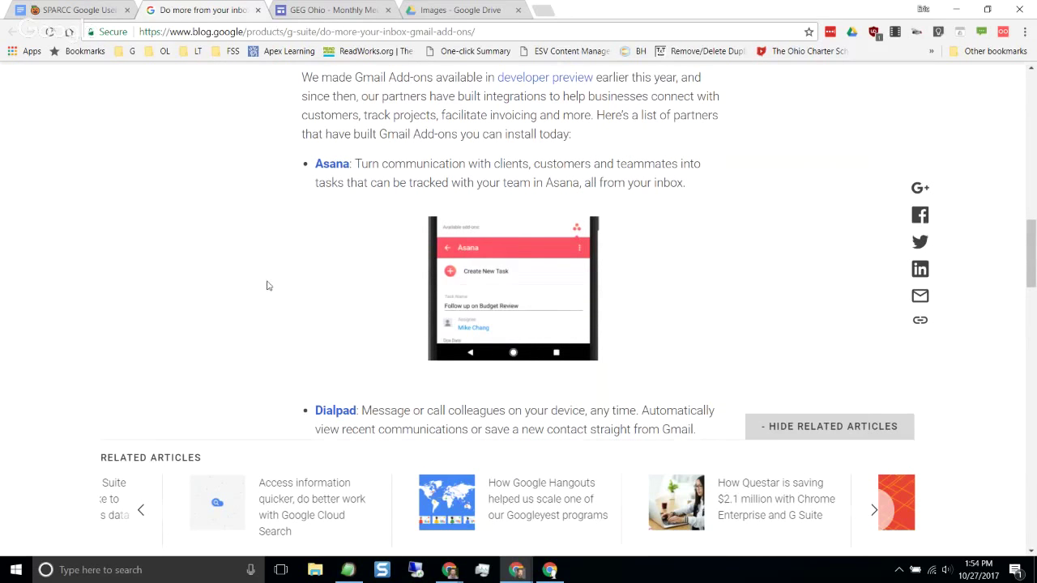
{"action": "scroll", "coordinate": [267, 288], "scroll_direction": "down", "scroll_amount": 1}
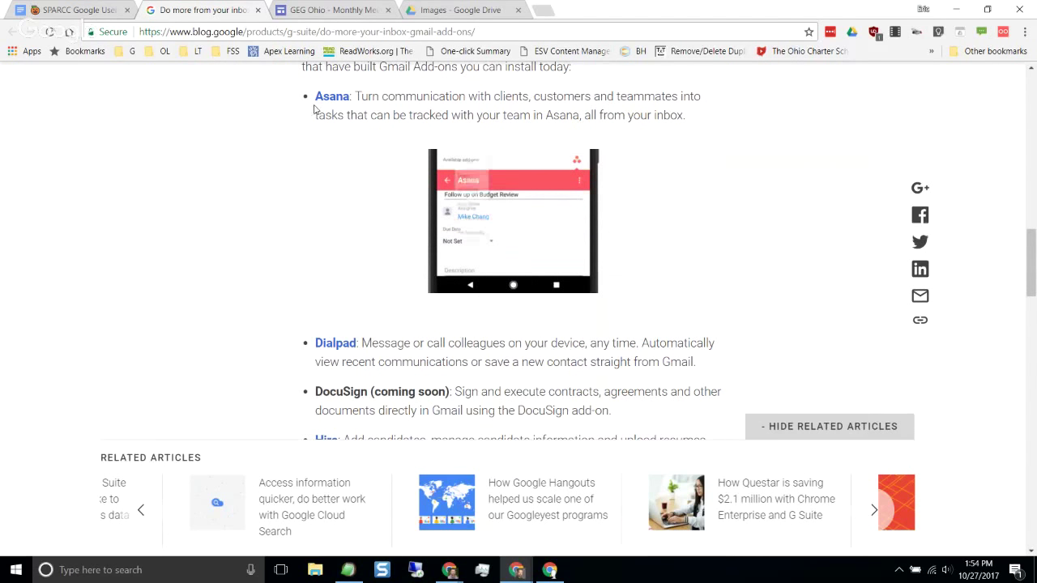
{"action": "scroll", "coordinate": [235, 225], "scroll_direction": "down", "scroll_amount": 1}
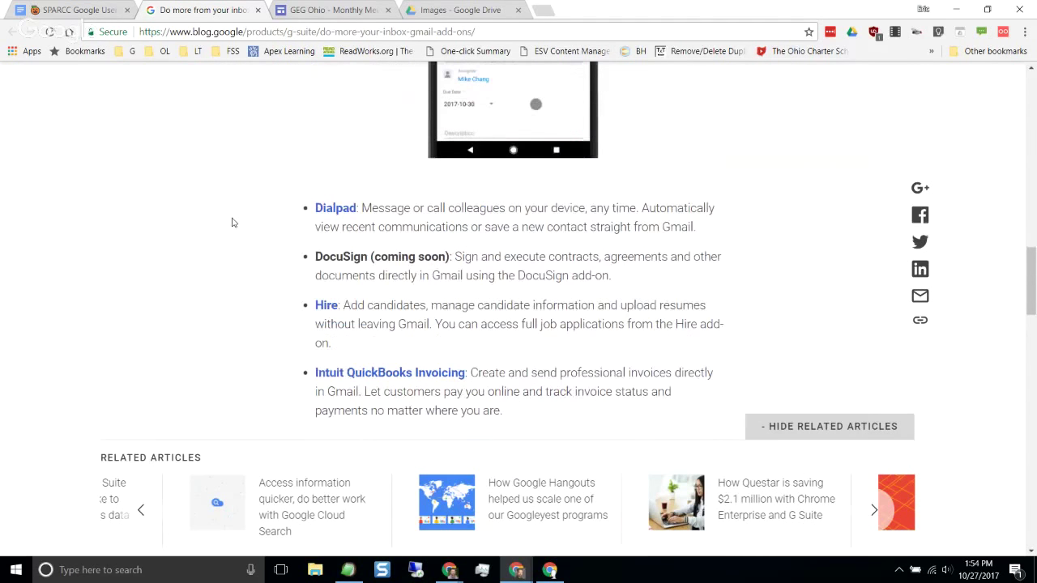
{"action": "scroll", "coordinate": [231, 222], "scroll_direction": "up", "scroll_amount": 1}
{"action": "scroll", "coordinate": [258, 259], "scroll_direction": "up", "scroll_amount": 2}
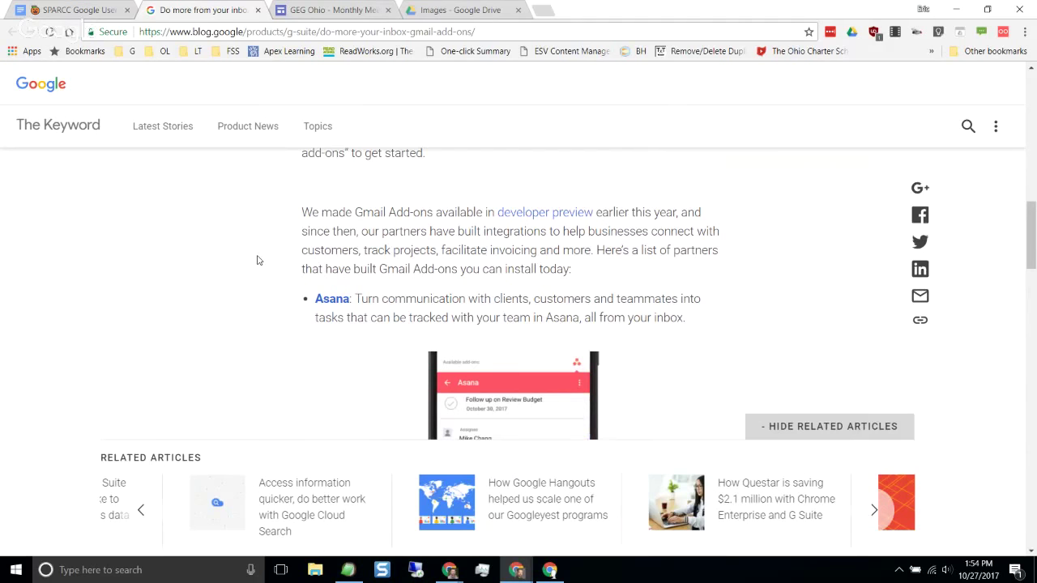
Step: Review the add-on examples from Asana through QuickBooks Invoicing and ProsperWorks to Trello, and close the article
{"action": "scroll", "coordinate": [258, 260], "scroll_direction": "down", "scroll_amount": 2}
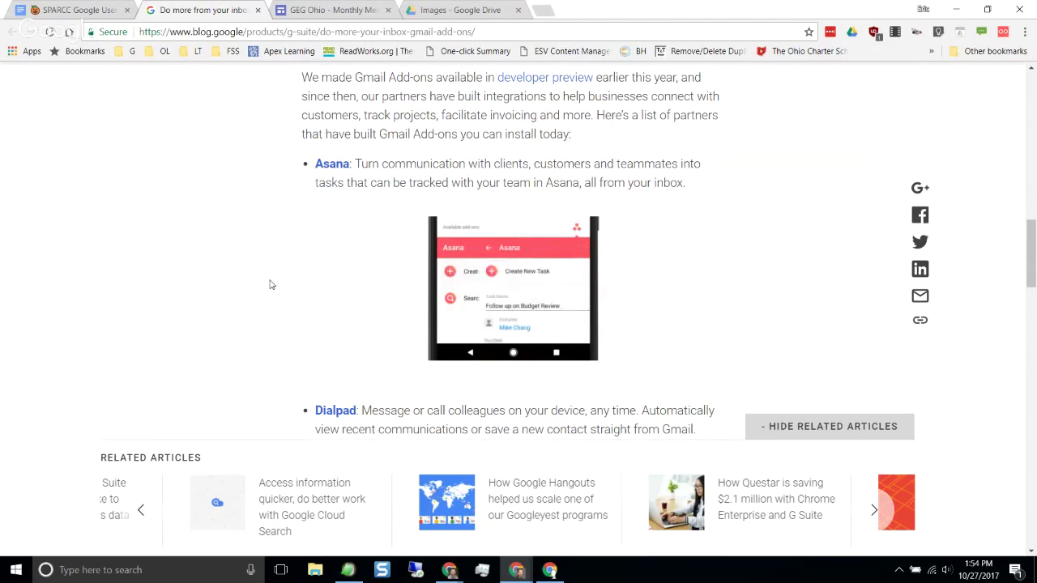
{"action": "scroll", "coordinate": [272, 284], "scroll_direction": "down", "scroll_amount": 1}
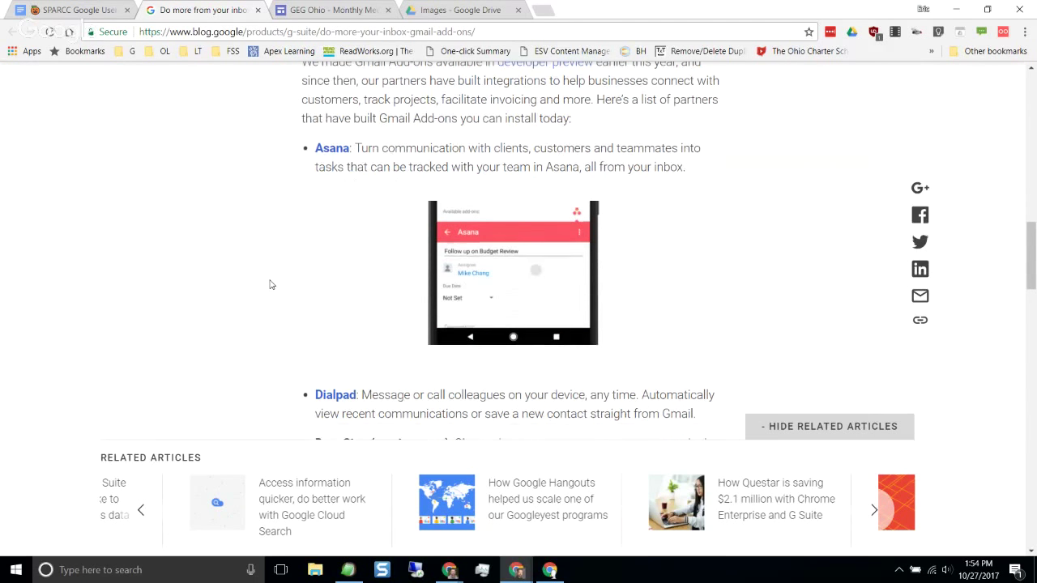
{"action": "scroll", "coordinate": [249, 281], "scroll_direction": "down", "scroll_amount": 10}
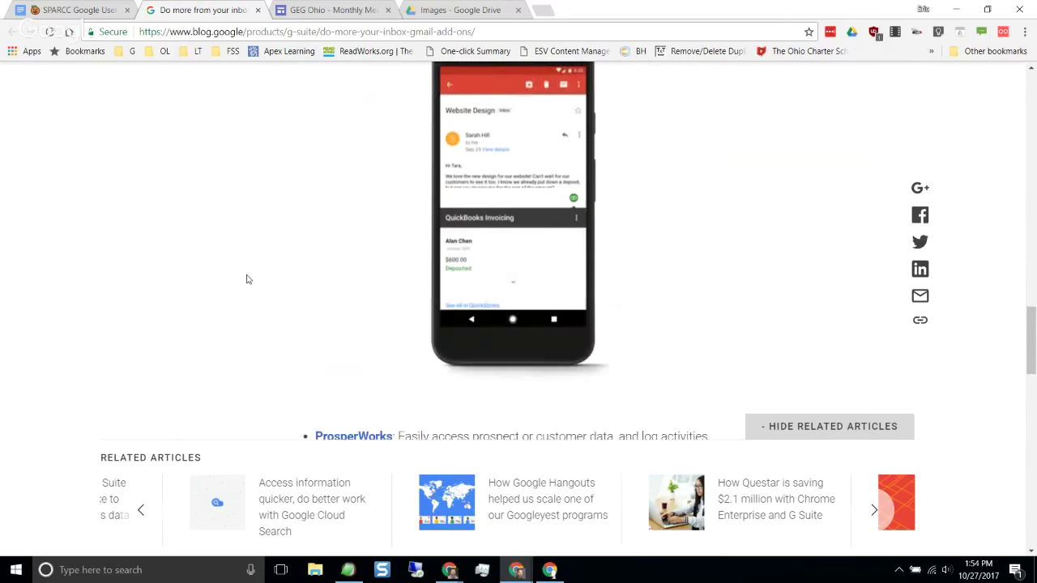
{"action": "scroll", "coordinate": [248, 280], "scroll_direction": "down", "scroll_amount": 5}
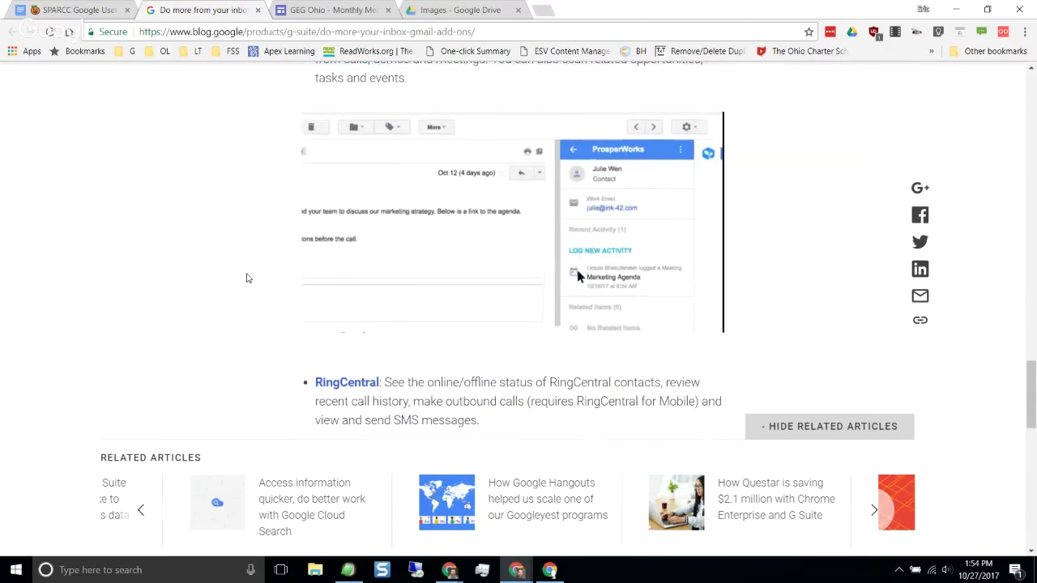
{"action": "scroll", "coordinate": [248, 278], "scroll_direction": "down", "scroll_amount": 4}
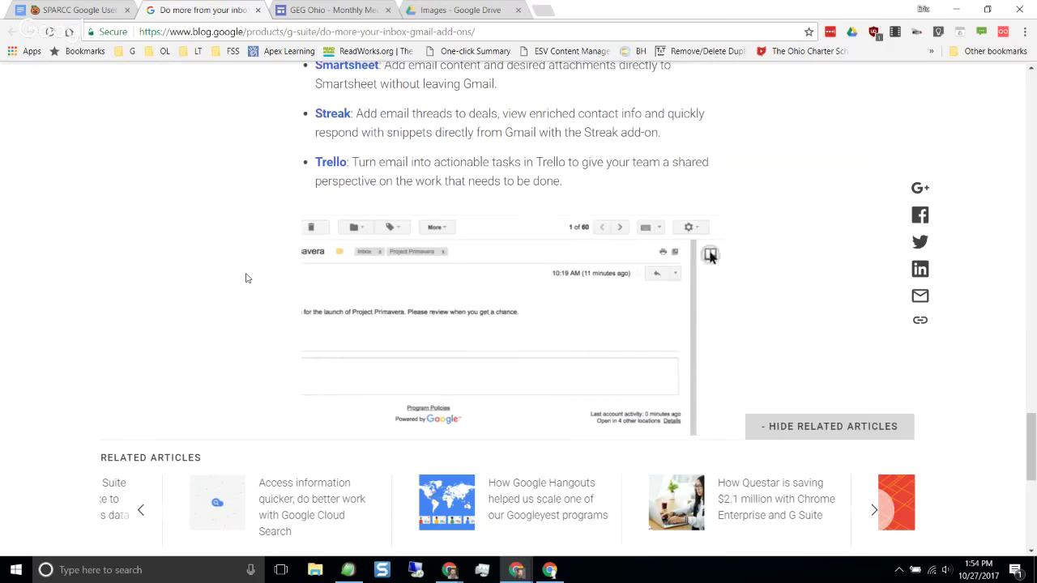
{"action": "left_click", "coordinate": [258, 10]}
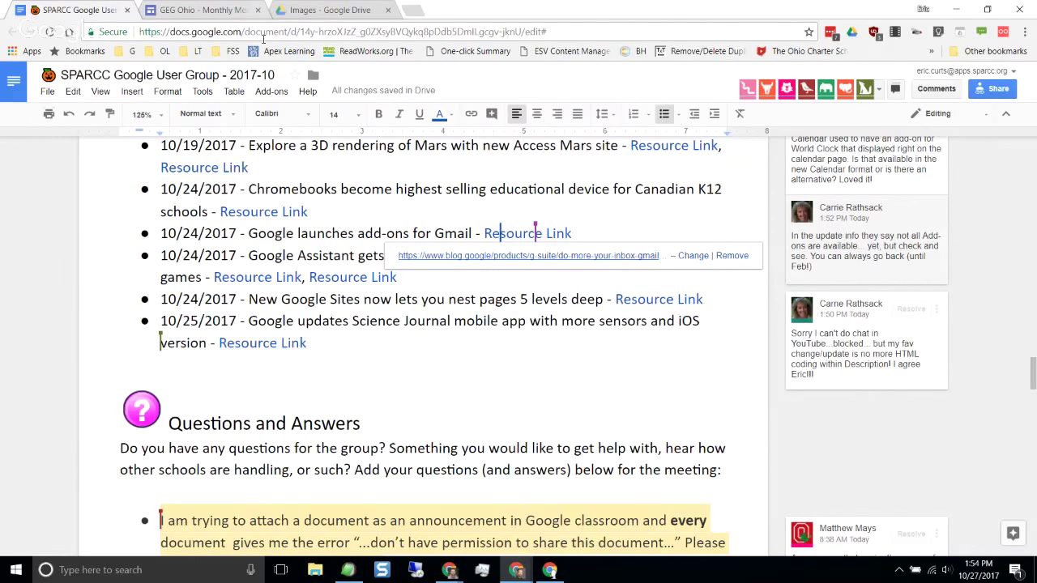
Step: Review the 10/24/2017 entries on Google Assistant's kid-friendly commands and on new Google Sites nesting pages 5 levels deep
{"action": "left_click", "coordinate": [358, 233]}
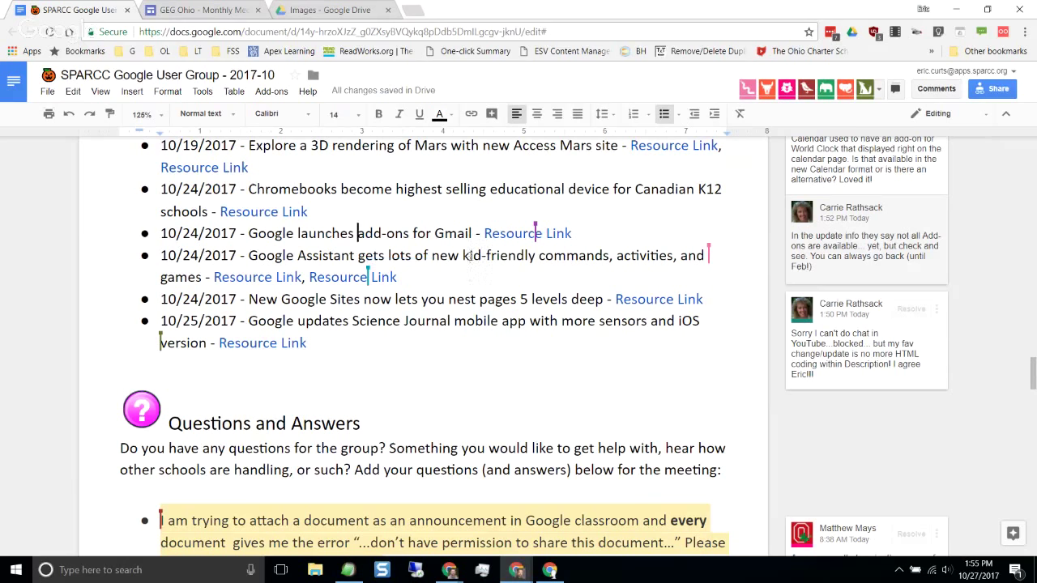
{"action": "left_click_drag", "start_coordinate": [378, 256], "coordinate": [463, 256]}
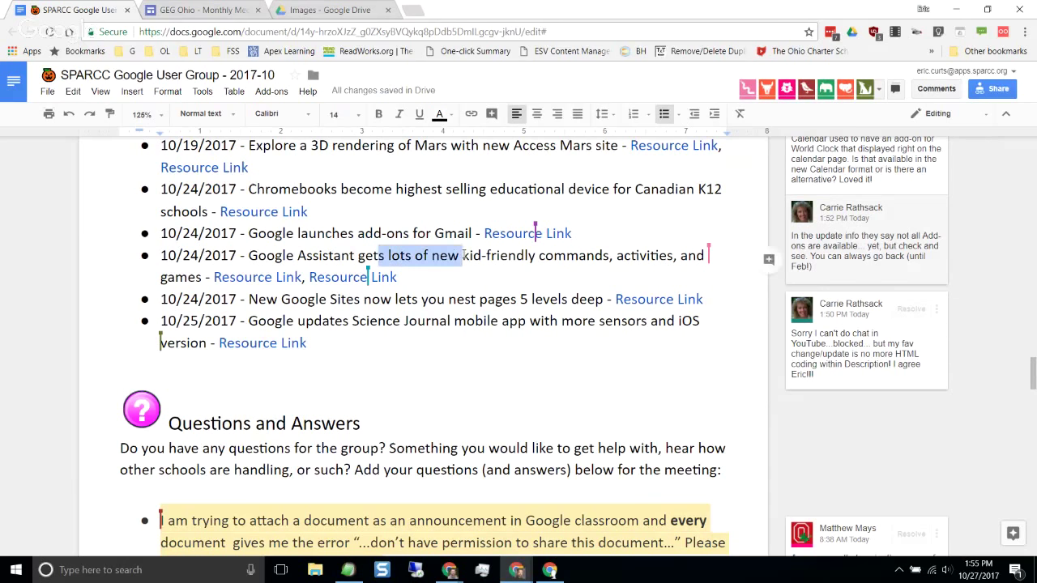
{"action": "left_click", "coordinate": [463, 256]}
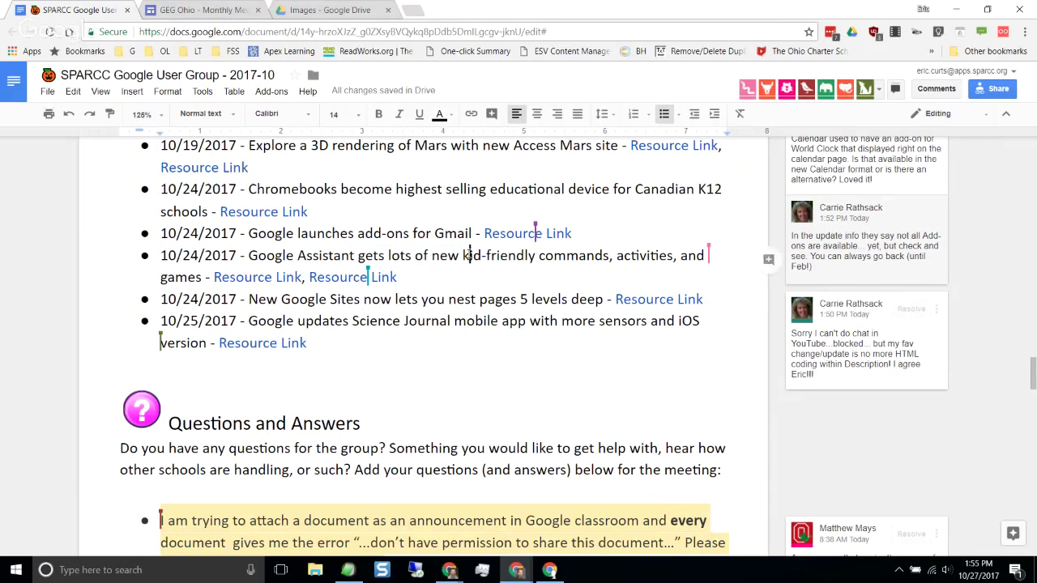
{"action": "left_click", "coordinate": [445, 300]}
{"action": "left_click_drag", "start_coordinate": [364, 300], "coordinate": [529, 300]}
{"action": "left_click", "coordinate": [543, 299]}
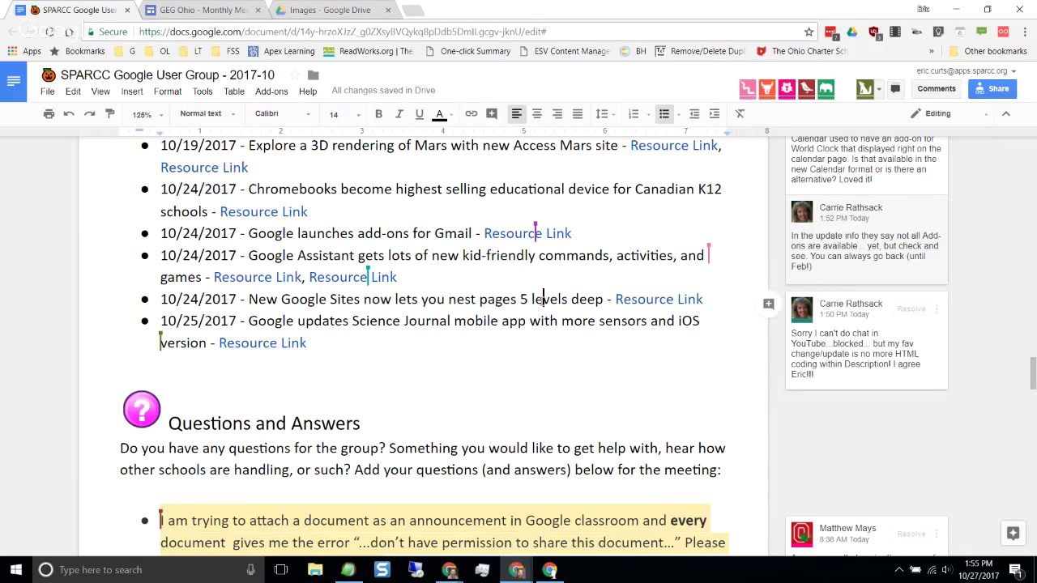
Step: Open the new Google Sites home page, sites.google.com/new, in a new browser tab
{"action": "left_click", "coordinate": [414, 11]}
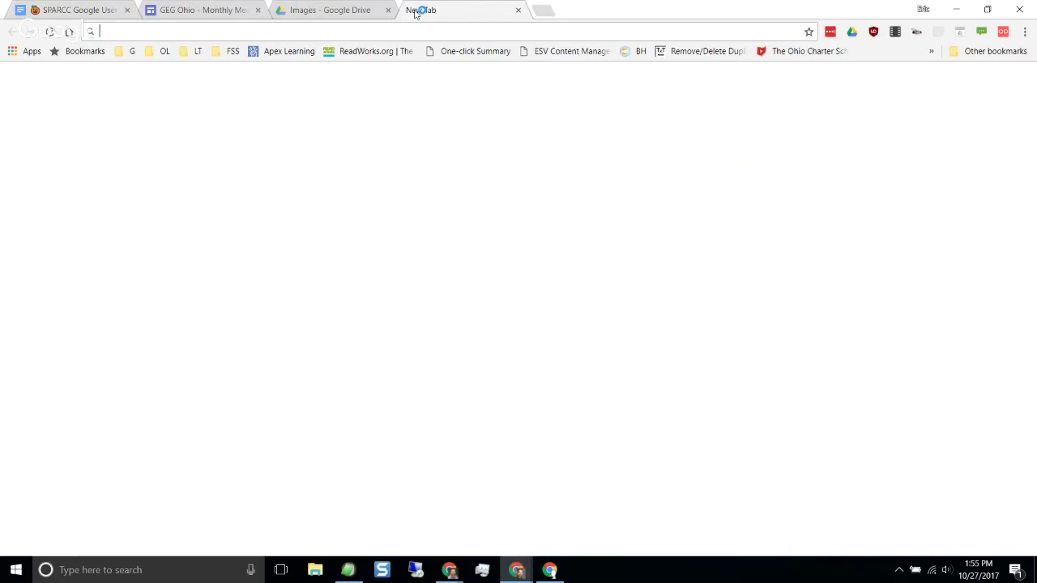
{"action": "type", "text": "sites.google.com"}
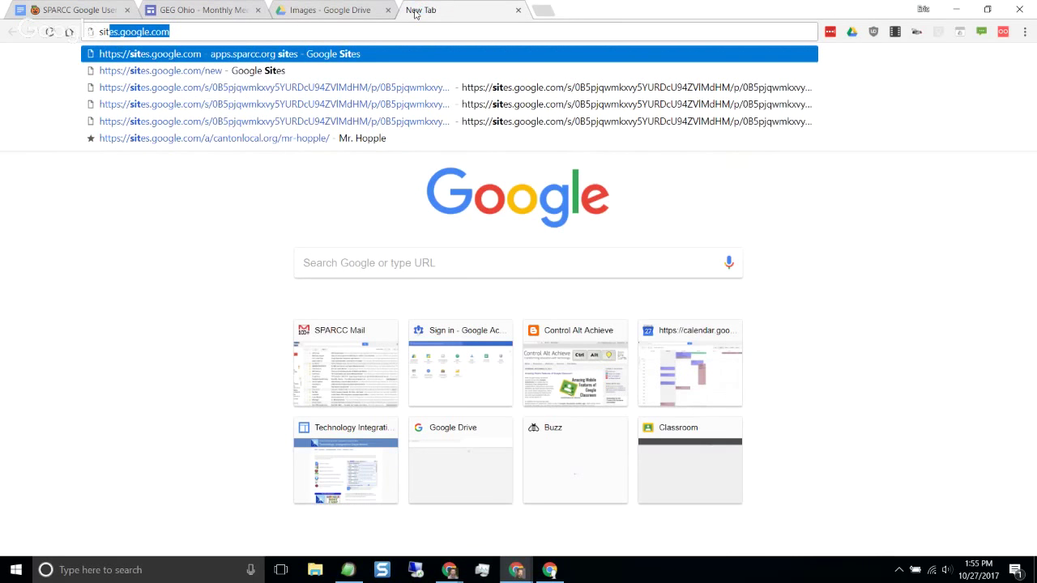
{"action": "key", "text": "Down"}
{"action": "key", "text": "Return"}
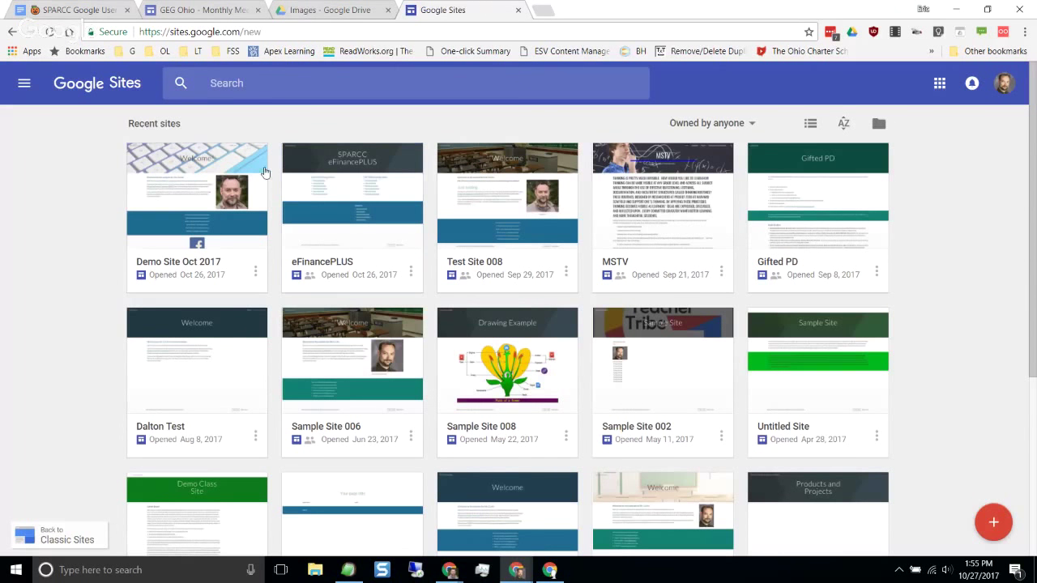
Step: Look through the recent sites and open Demo Site Oct 2017 for editing
{"action": "scroll", "coordinate": [227, 263], "scroll_direction": "down", "scroll_amount": 1}
{"action": "scroll", "coordinate": [230, 268], "scroll_direction": "down", "scroll_amount": 2}
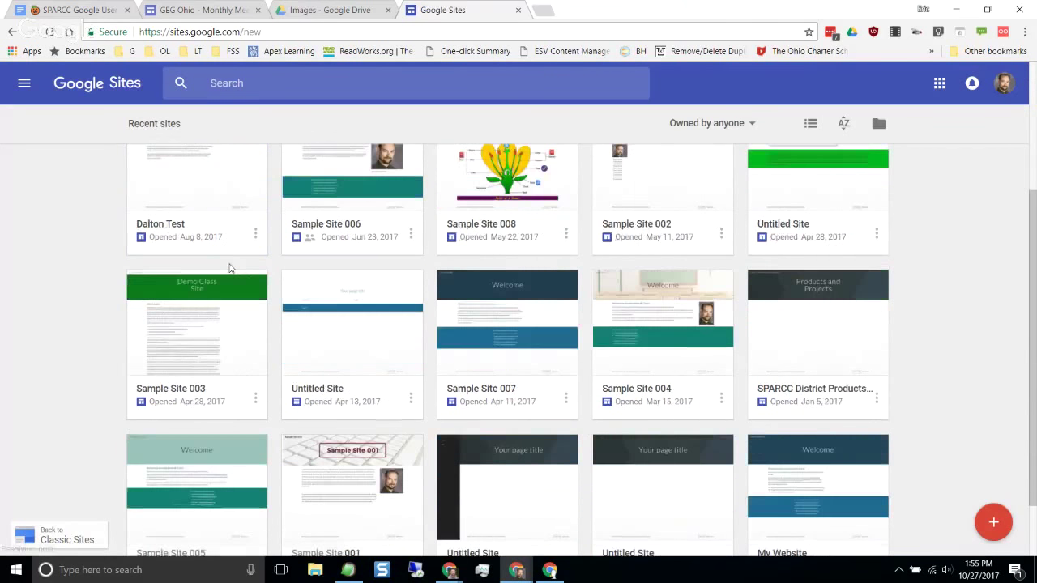
{"action": "scroll", "coordinate": [243, 272], "scroll_direction": "up", "scroll_amount": 3}
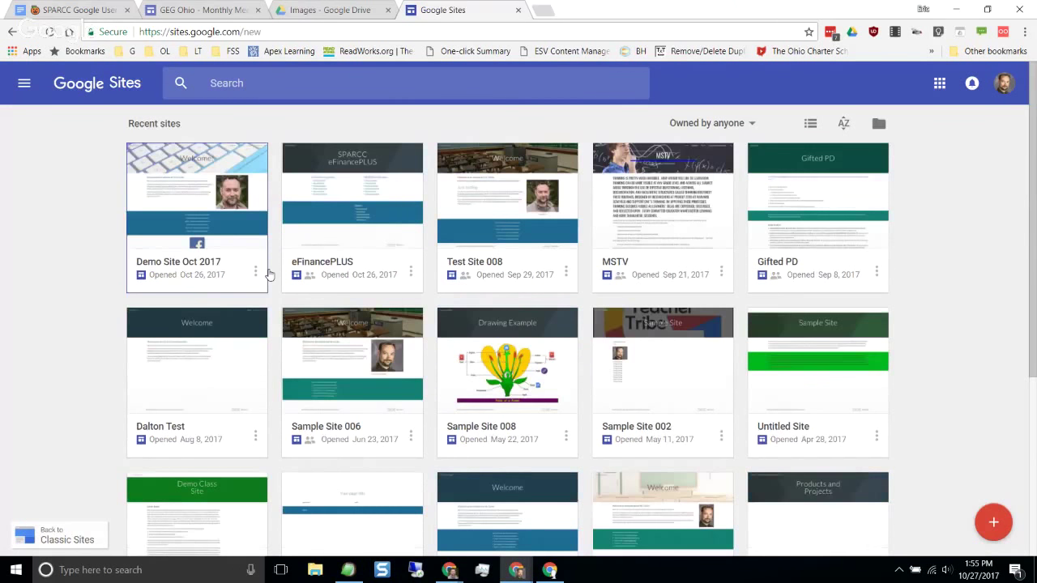
{"action": "scroll", "coordinate": [173, 310], "scroll_direction": "down", "scroll_amount": 3}
{"action": "scroll", "coordinate": [178, 303], "scroll_direction": "up", "scroll_amount": 3}
{"action": "left_click", "coordinate": [179, 265]}
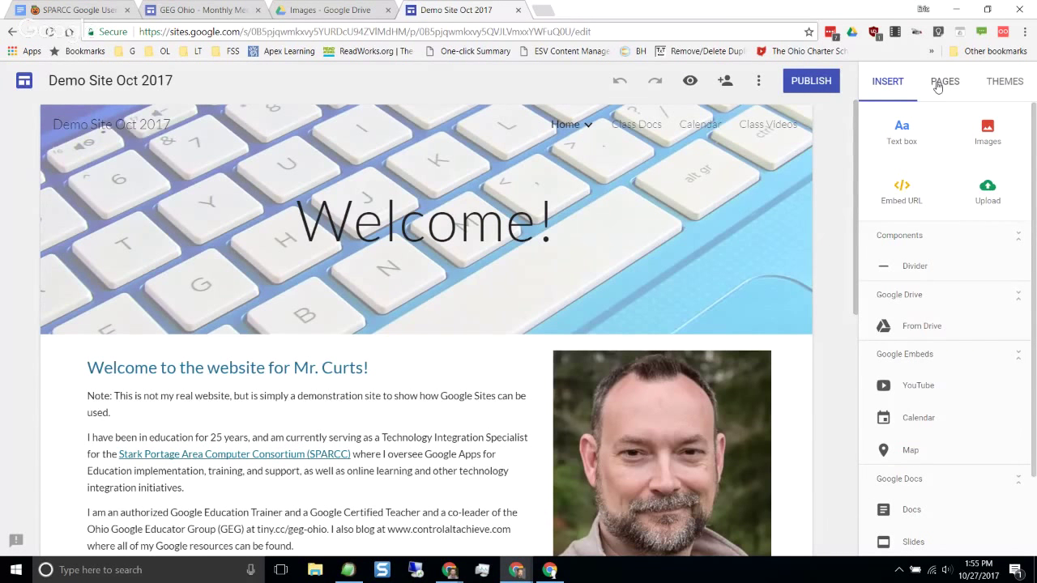
Step: In the site's page list, move Photo Gallery out from under Home and nest it under Class Videos, checking the navigation menu
{"action": "left_click", "coordinate": [940, 84]}
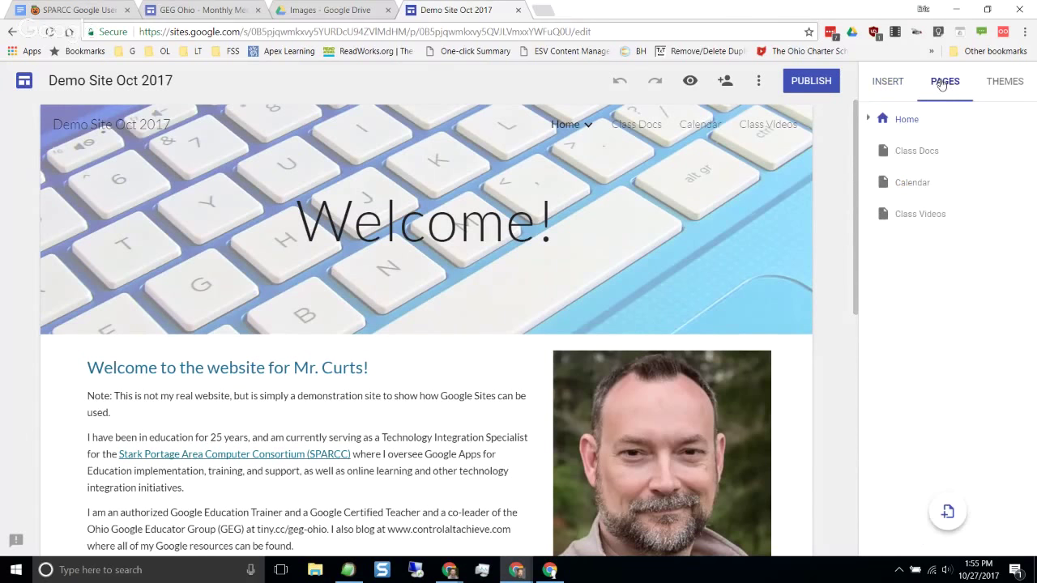
{"action": "left_click", "coordinate": [867, 120]}
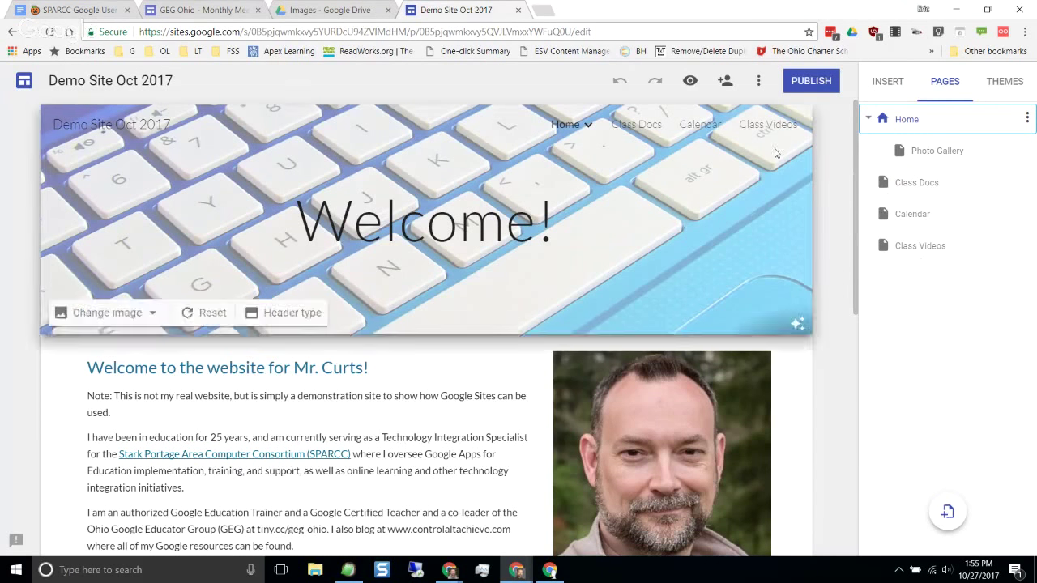
{"action": "left_click_drag", "start_coordinate": [922, 153], "coordinate": [895, 272]}
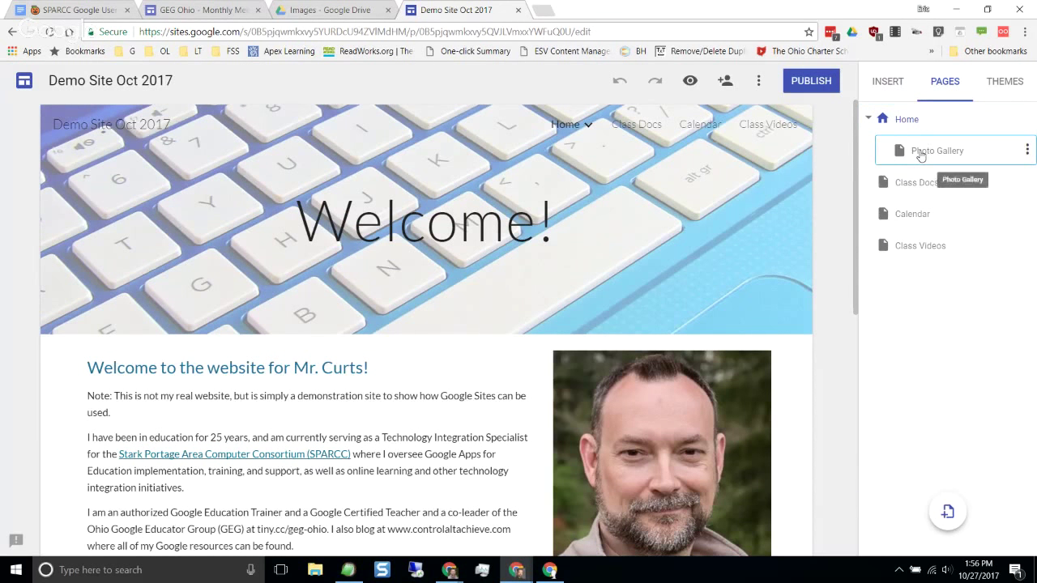
{"action": "left_click", "coordinate": [919, 153]}
{"action": "left_click_drag", "start_coordinate": [918, 154], "coordinate": [900, 257]}
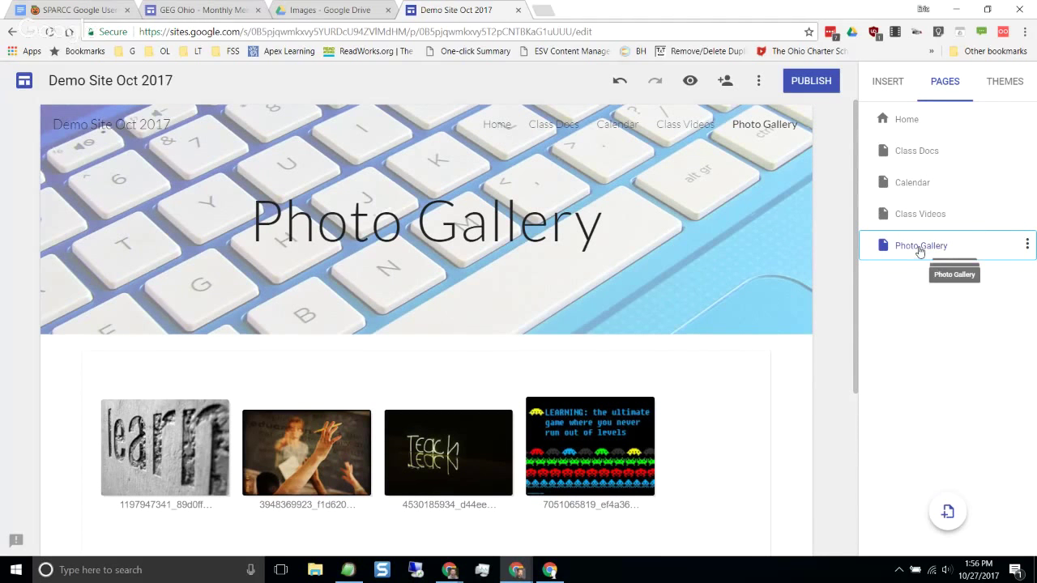
{"action": "left_click_drag", "start_coordinate": [921, 251], "coordinate": [926, 215]}
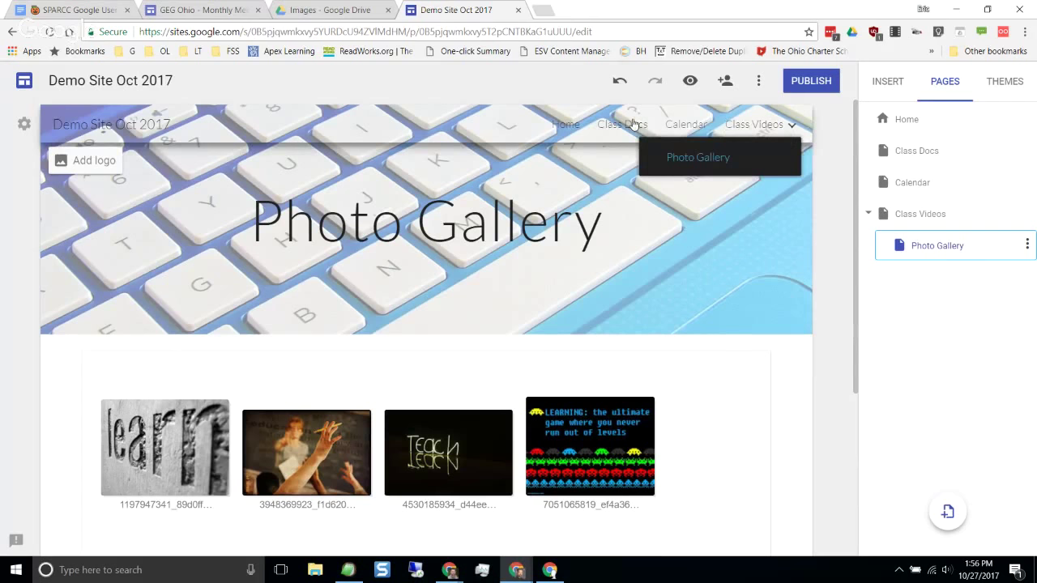
{"action": "mouse_move", "coordinate": [758, 130]}
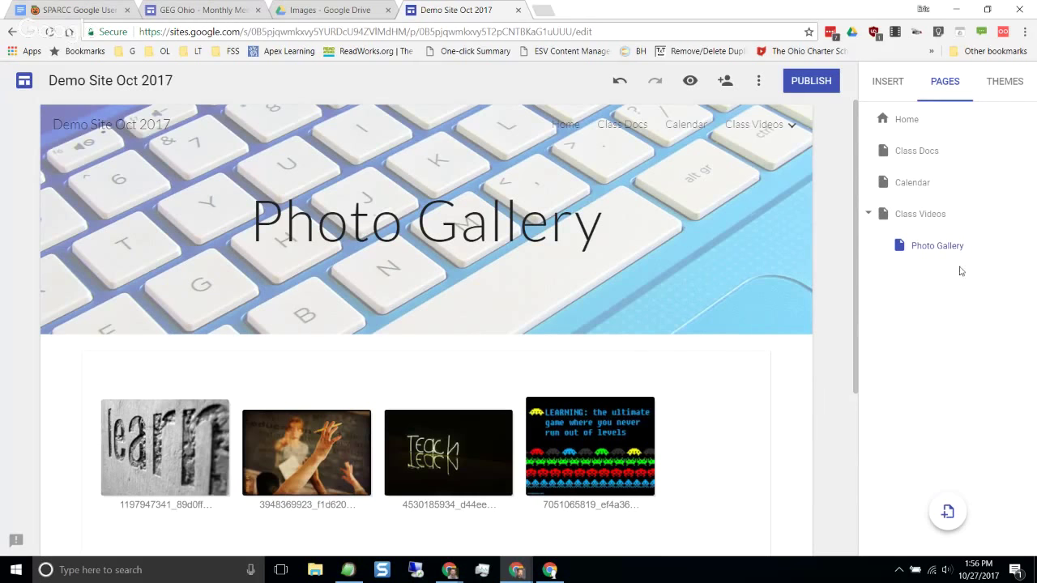
Step: Nest Class Docs under Photo Gallery and Calendar under Class Docs, and expand these levels in the site's navigation menu
{"action": "left_click_drag", "start_coordinate": [916, 156], "coordinate": [957, 250]}
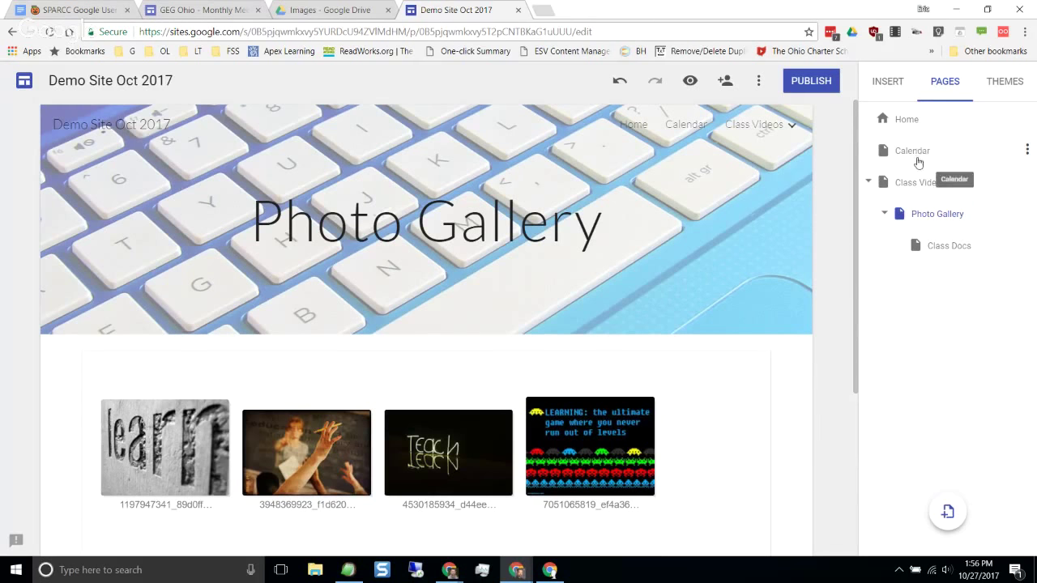
{"action": "left_click_drag", "start_coordinate": [918, 162], "coordinate": [952, 249]}
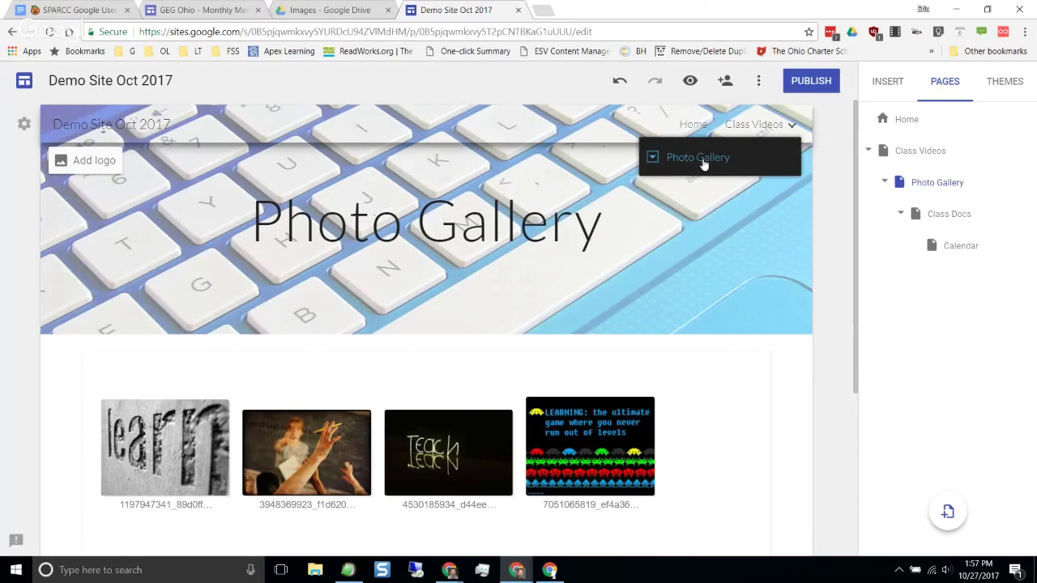
{"action": "left_click", "coordinate": [655, 162]}
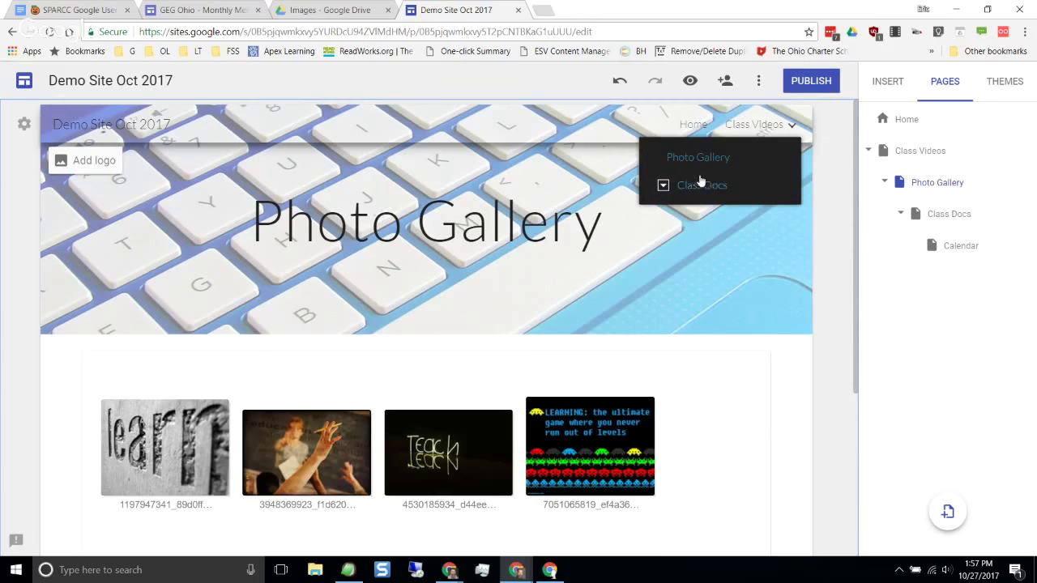
{"action": "left_click", "coordinate": [669, 193]}
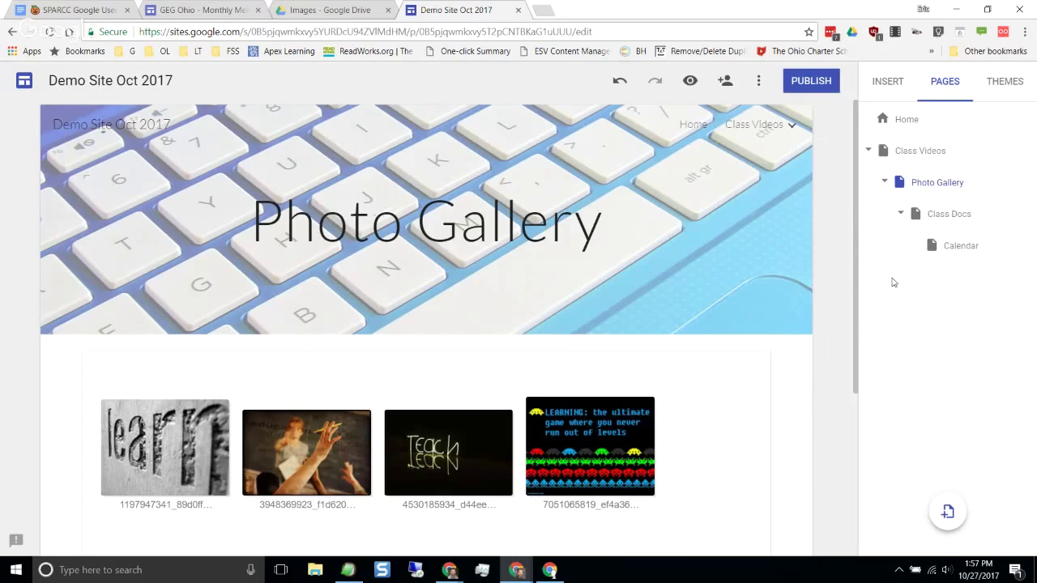
Step: Close the demo site and open the resource link of the 10/25/2017 Science Journal entry in the user group document
{"action": "left_click", "coordinate": [518, 10]}
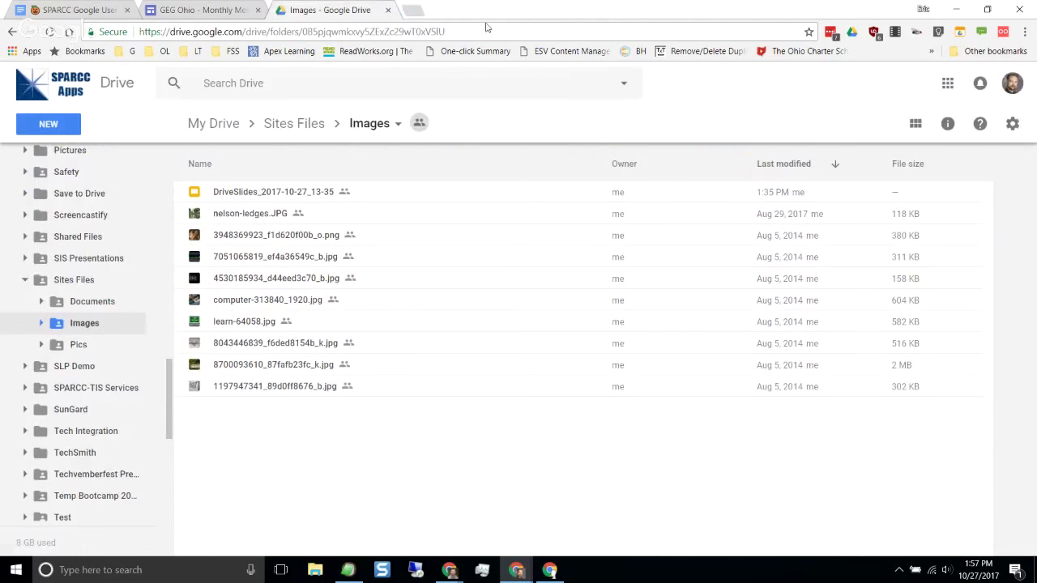
{"action": "left_click", "coordinate": [190, 10]}
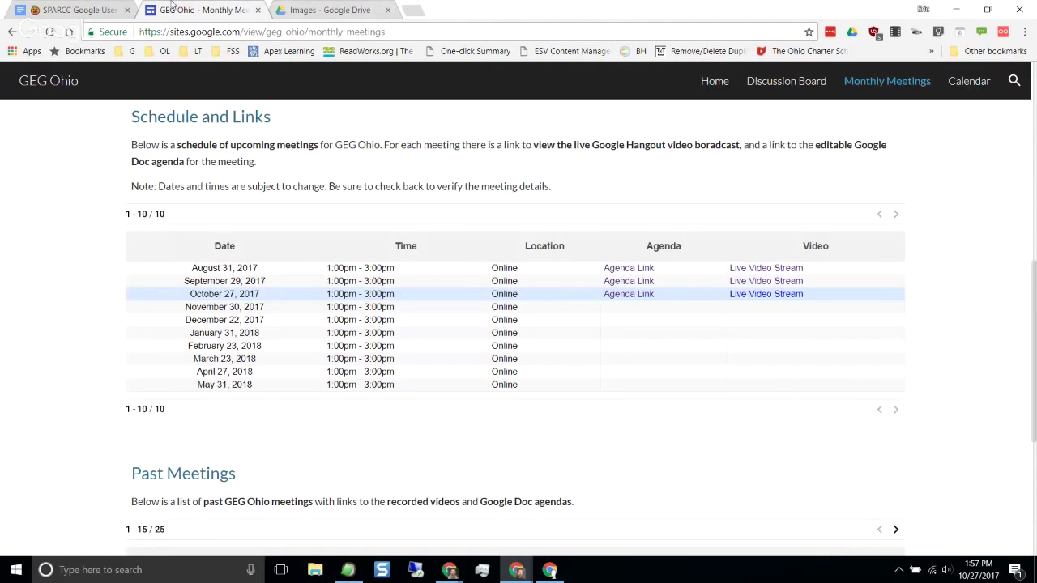
{"action": "left_click", "coordinate": [114, 10]}
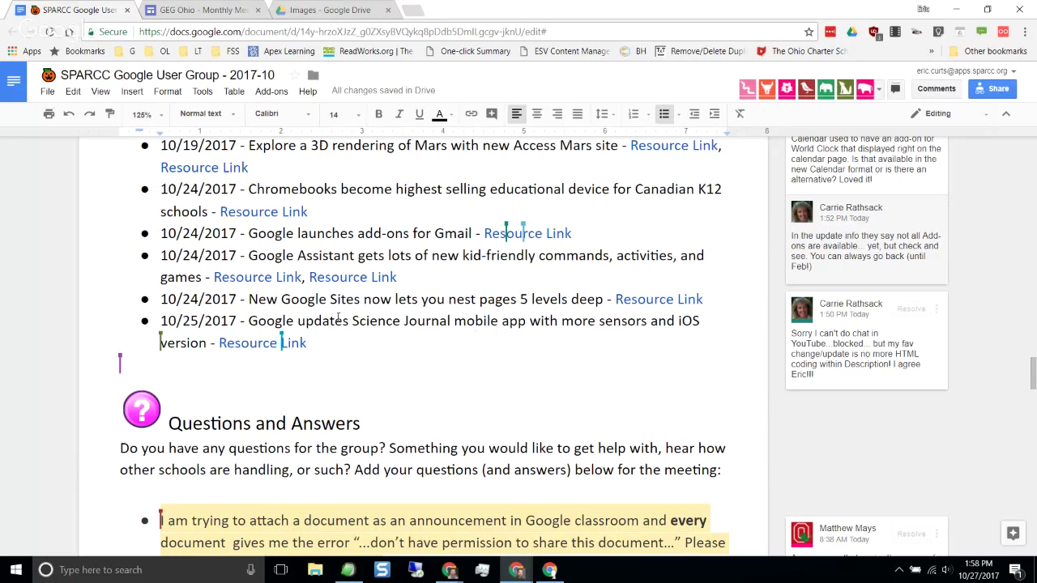
{"action": "left_click", "coordinate": [246, 343]}
{"action": "left_click", "coordinate": [275, 367]}
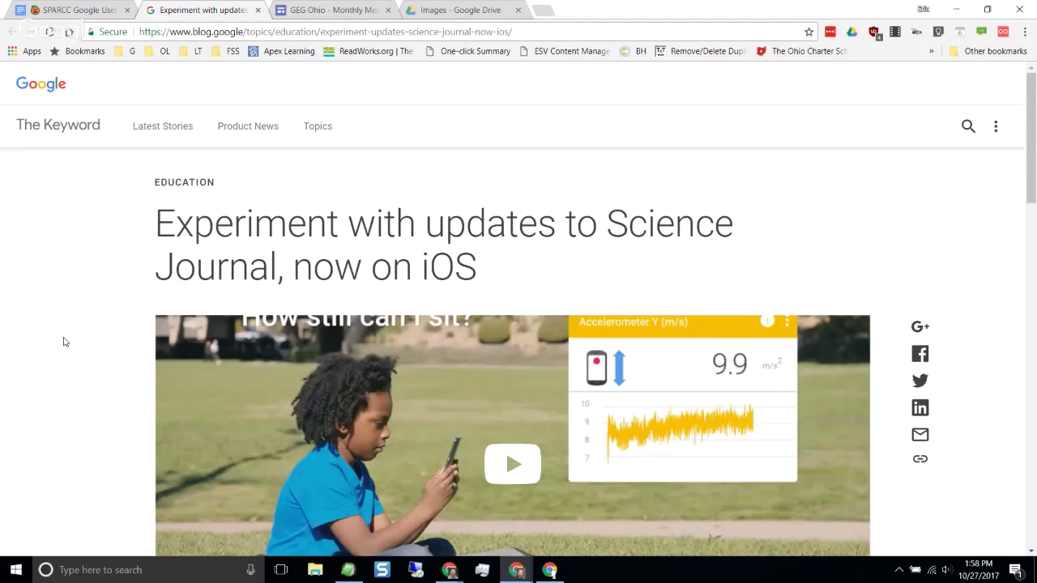
Step: Read the Science Journal article from its introduction down to the animated phone demonstration
{"action": "scroll", "coordinate": [65, 342], "scroll_direction": "down", "scroll_amount": 1}
{"action": "scroll", "coordinate": [65, 342], "scroll_direction": "down", "scroll_amount": 3}
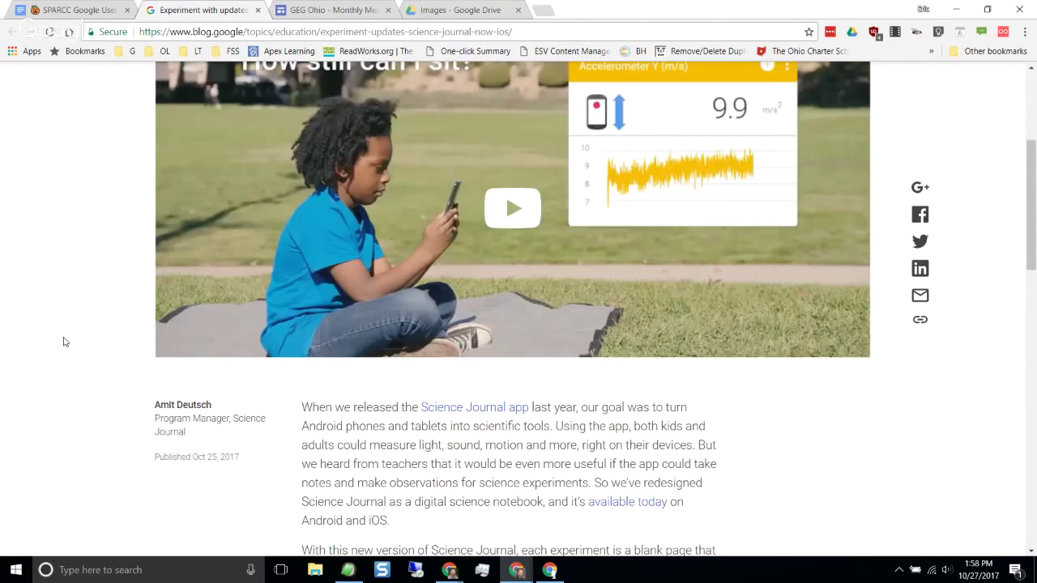
{"action": "scroll", "coordinate": [64, 342], "scroll_direction": "down", "scroll_amount": 5}
{"action": "scroll", "coordinate": [67, 340], "scroll_direction": "up", "scroll_amount": 1}
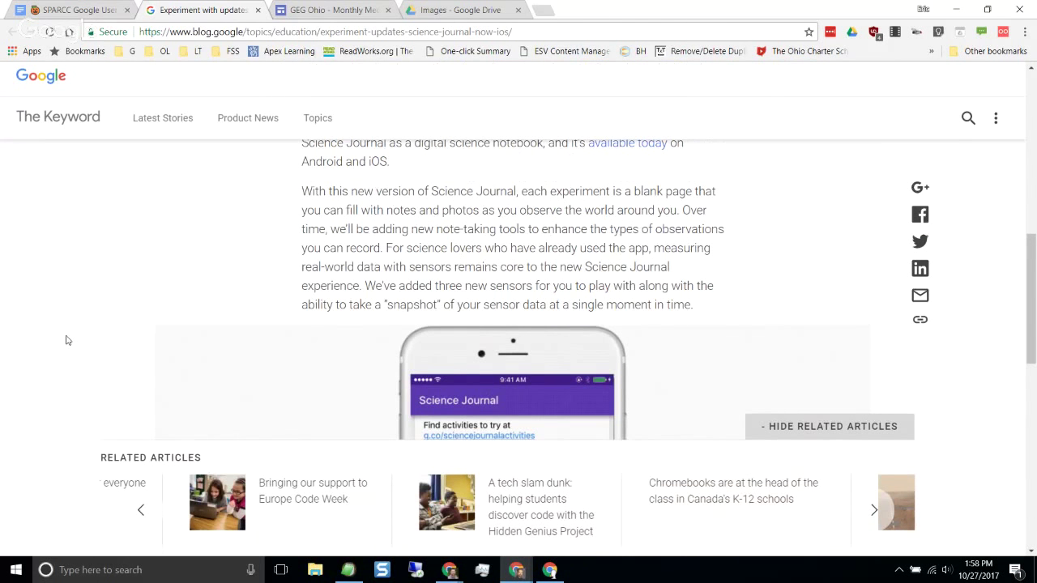
{"action": "scroll", "coordinate": [67, 340], "scroll_direction": "down", "scroll_amount": 4}
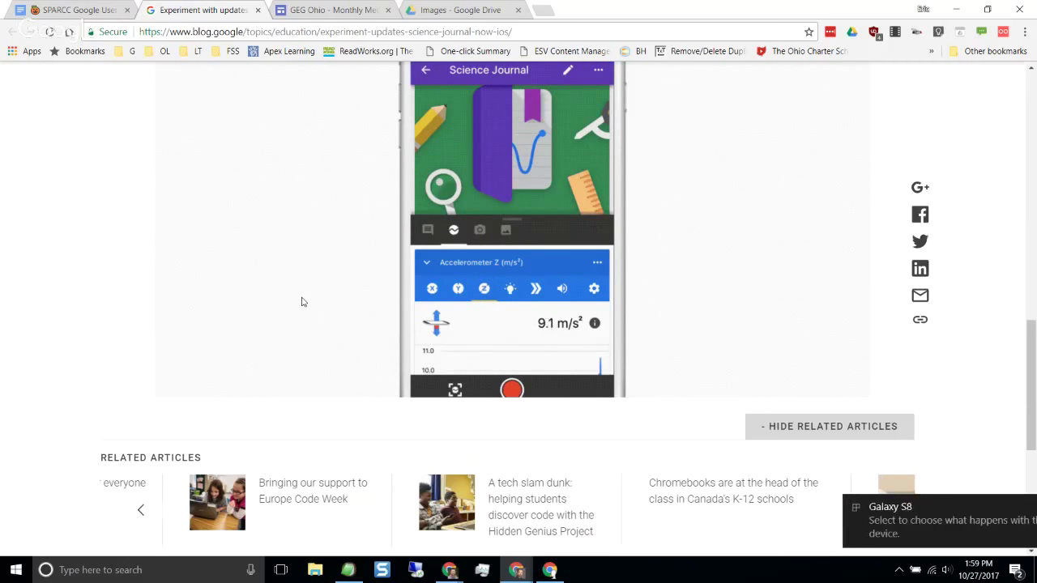
Step: View the connected Android phone with Vysor to show the Science Journal app, and close the Vysor window
{"action": "left_click", "coordinate": [1021, 506]}
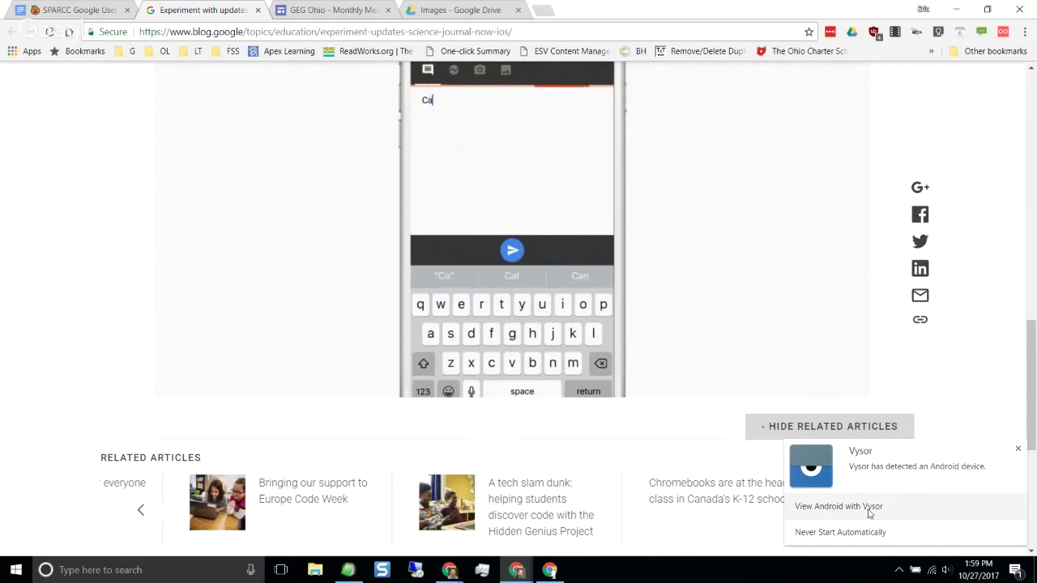
{"action": "left_click", "coordinate": [865, 506]}
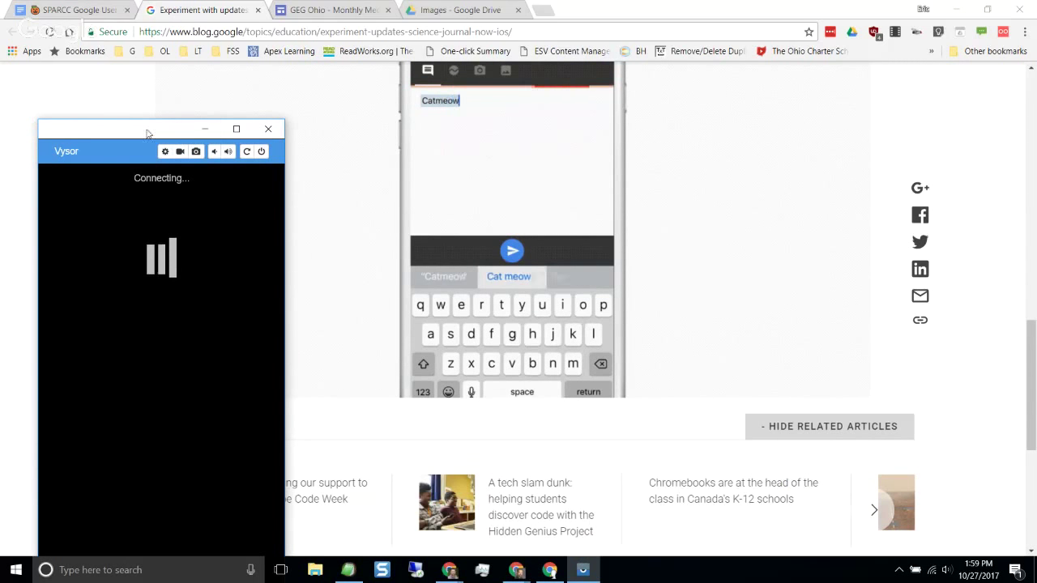
{"action": "left_click_drag", "start_coordinate": [139, 133], "coordinate": [235, 18]}
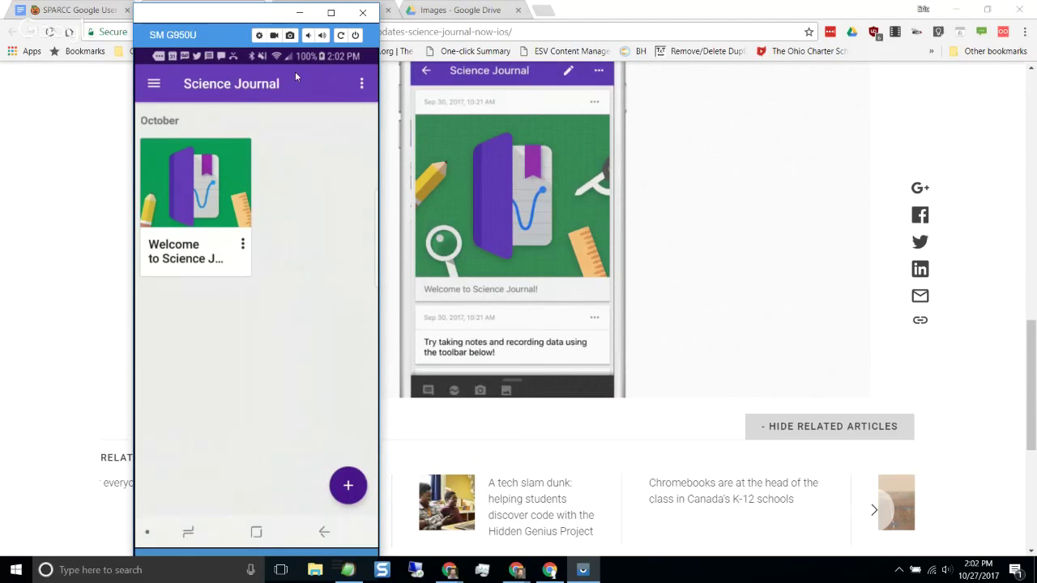
{"action": "left_click", "coordinate": [363, 12]}
Step: Review the article's text on the redesigned Science Journal through to the closing paragraph on partner activities
{"action": "scroll", "coordinate": [371, 277], "scroll_direction": "up", "scroll_amount": 2}
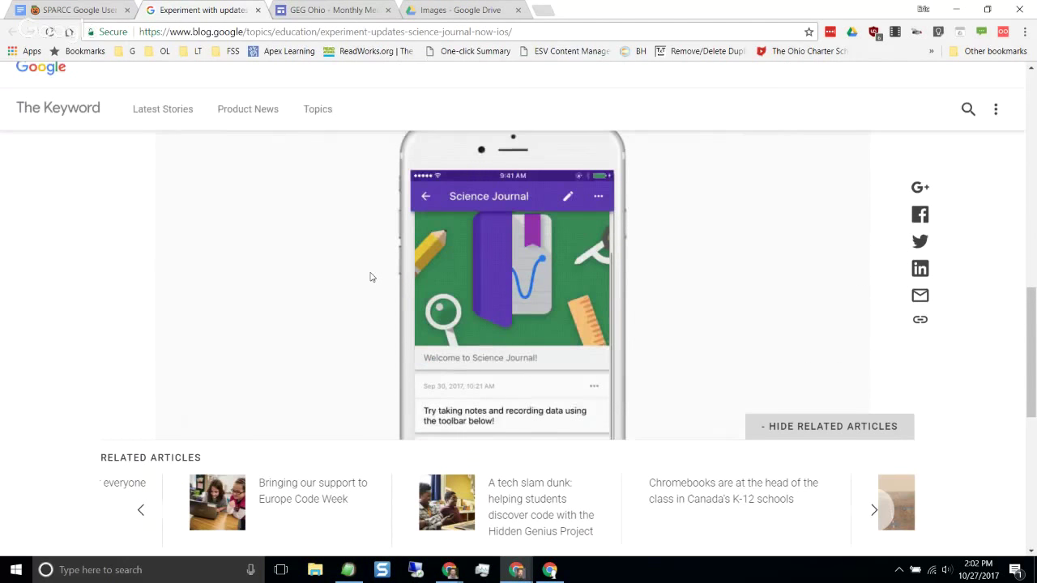
{"action": "scroll", "coordinate": [371, 277], "scroll_direction": "up", "scroll_amount": 3}
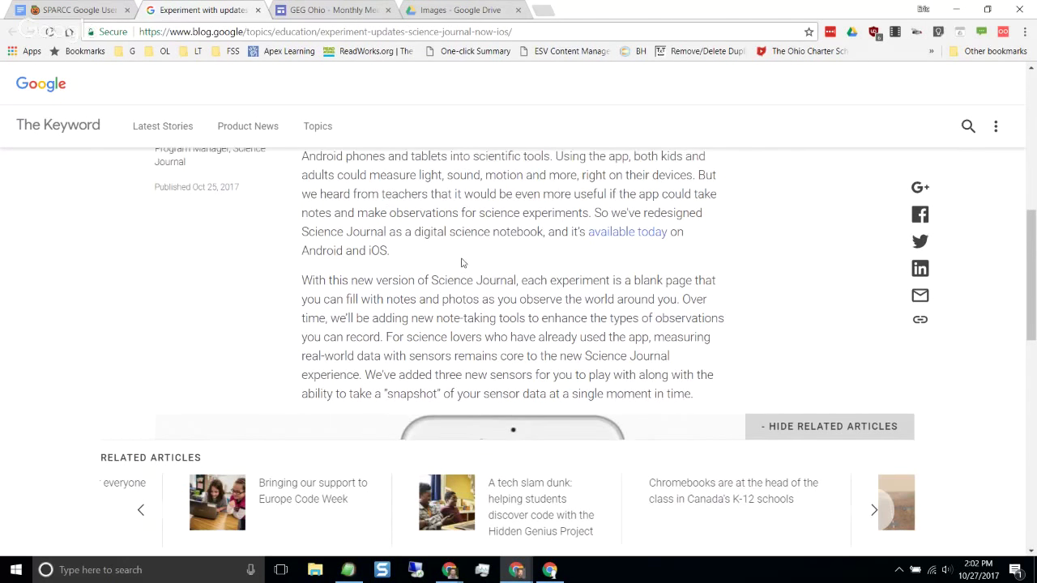
{"action": "scroll", "coordinate": [462, 263], "scroll_direction": "down", "scroll_amount": 1}
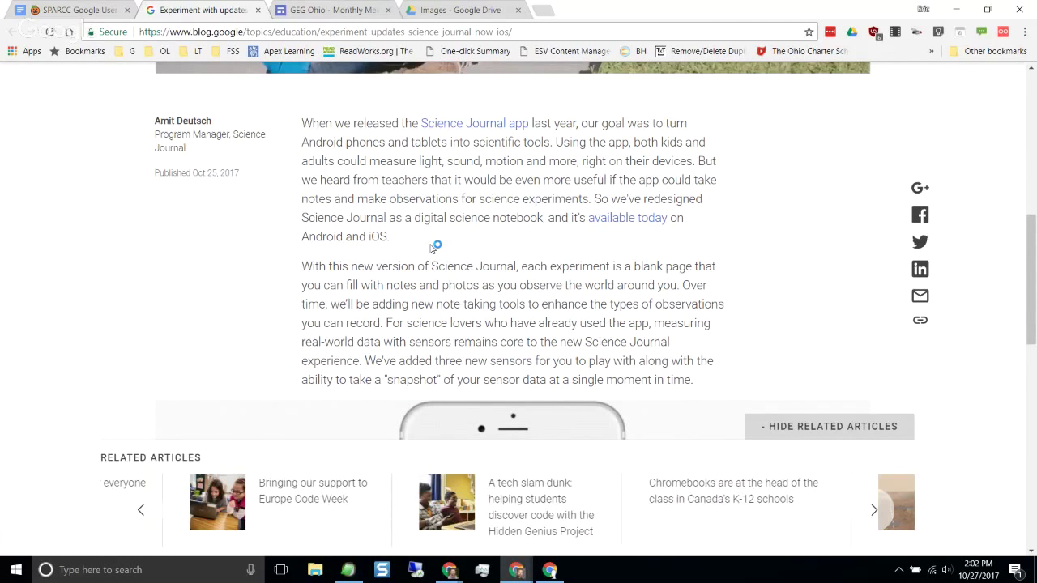
{"action": "scroll", "coordinate": [431, 247], "scroll_direction": "down", "scroll_amount": 7}
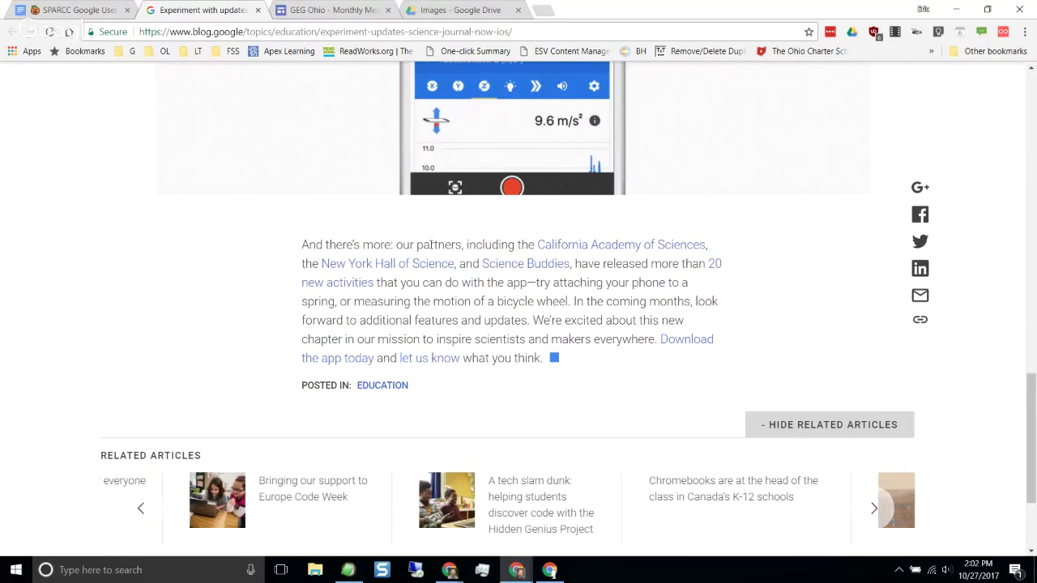
{"action": "scroll", "coordinate": [411, 232], "scroll_direction": "up", "scroll_amount": 3}
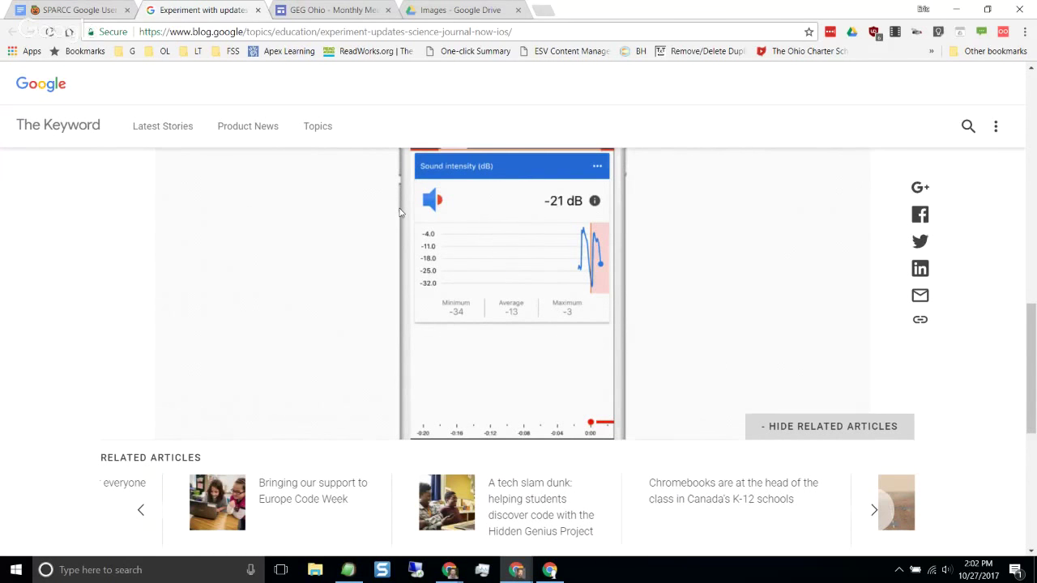
{"action": "scroll", "coordinate": [400, 212], "scroll_direction": "down", "scroll_amount": 5}
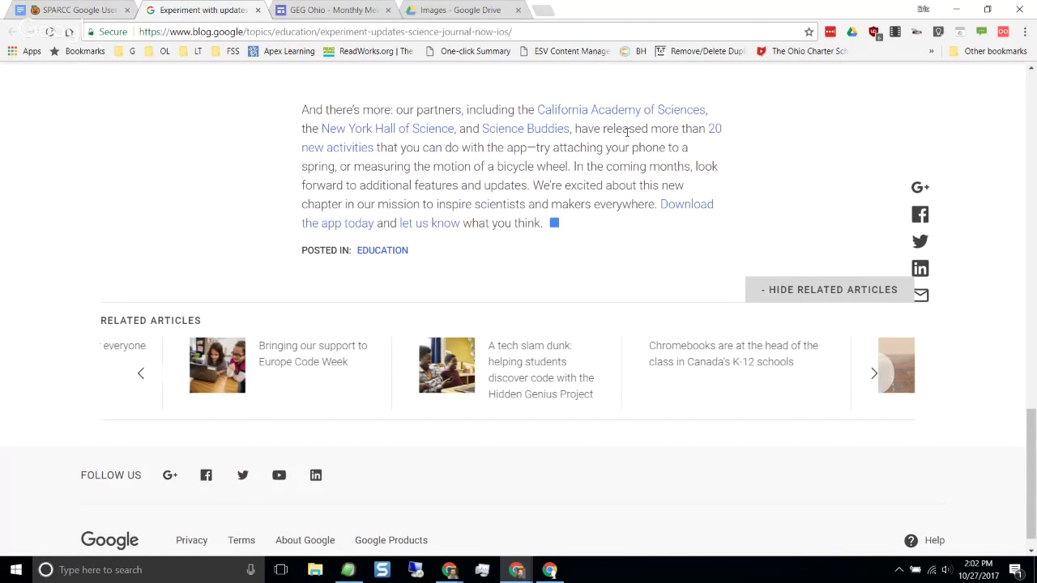
Step: Open the article's "20 new activities" link, browse the Making & Science activities, and close both the activities page and the article
{"action": "left_click", "coordinate": [340, 159]}
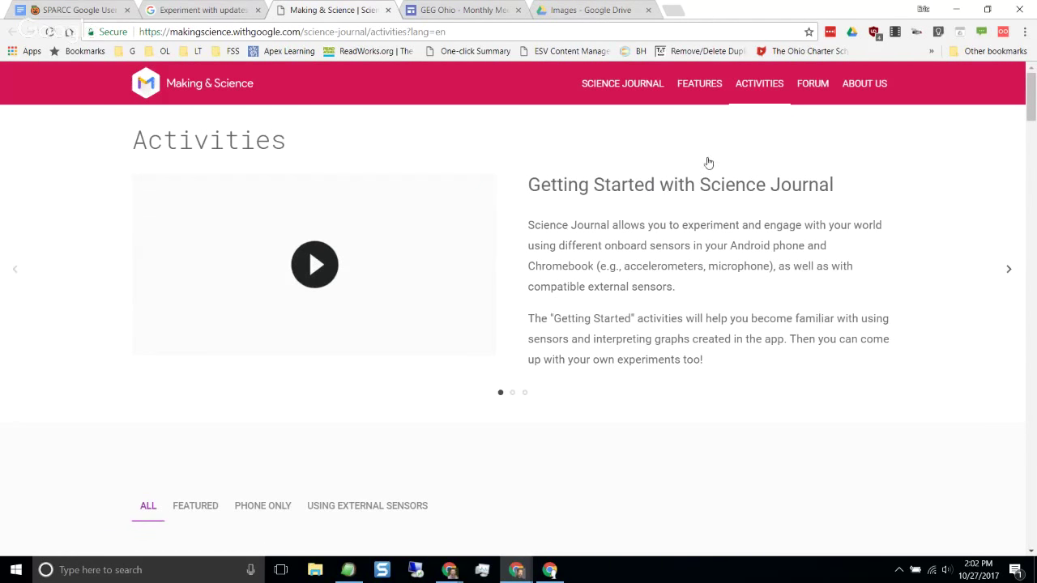
{"action": "scroll", "coordinate": [711, 241], "scroll_direction": "down", "scroll_amount": 1}
{"action": "scroll", "coordinate": [711, 241], "scroll_direction": "down", "scroll_amount": 6}
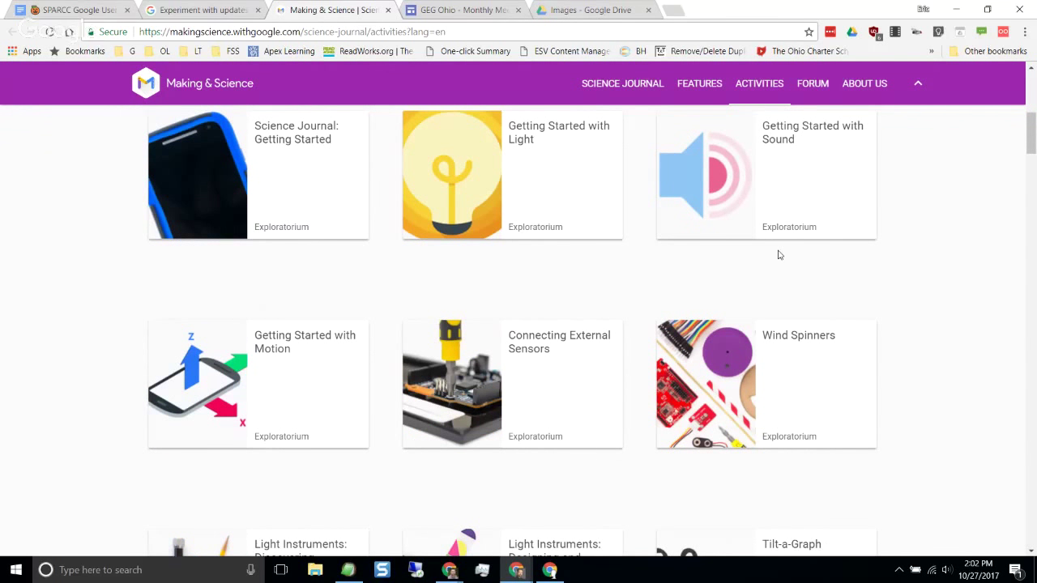
{"action": "scroll", "coordinate": [778, 255], "scroll_direction": "down", "scroll_amount": 5}
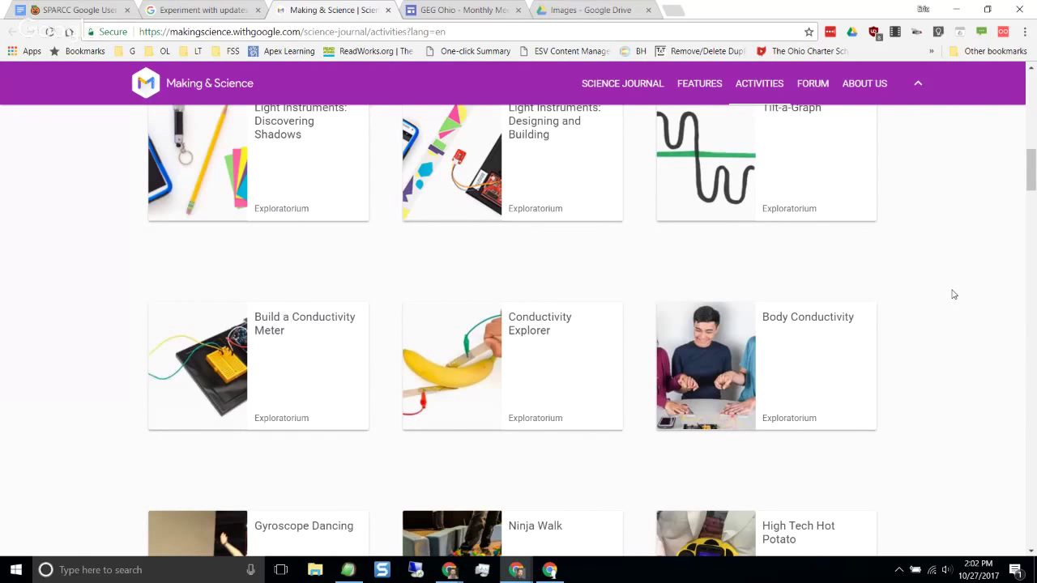
{"action": "scroll", "coordinate": [954, 295], "scroll_direction": "down", "scroll_amount": 10}
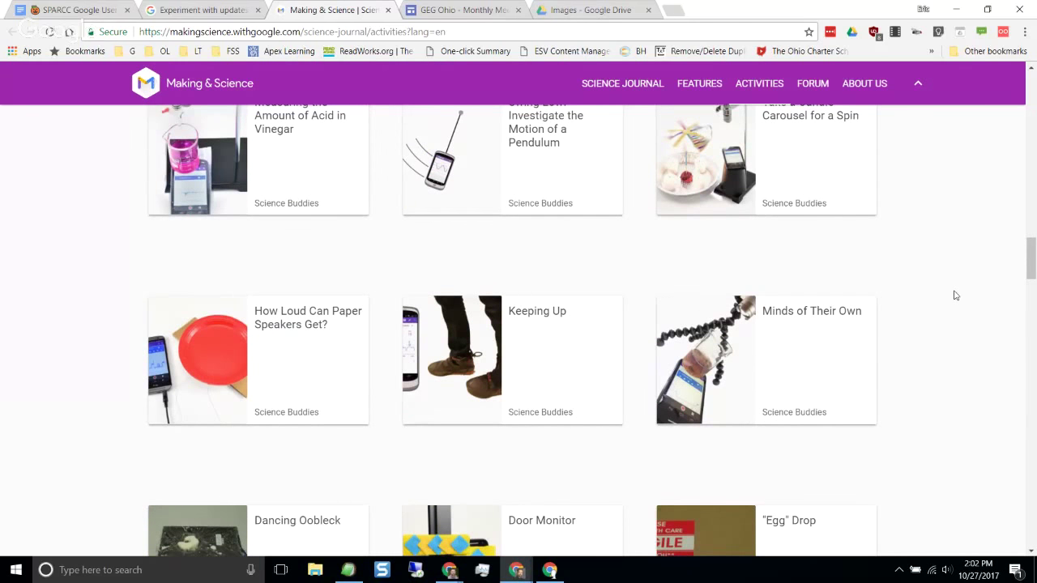
{"action": "scroll", "coordinate": [955, 295], "scroll_direction": "up", "scroll_amount": 5}
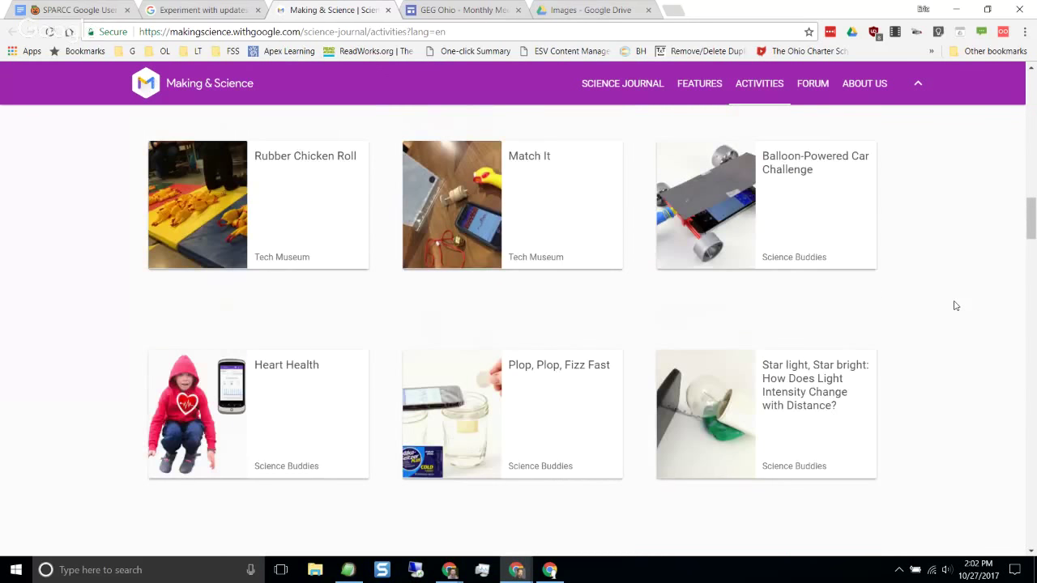
{"action": "scroll", "coordinate": [956, 305], "scroll_direction": "up", "scroll_amount": 2}
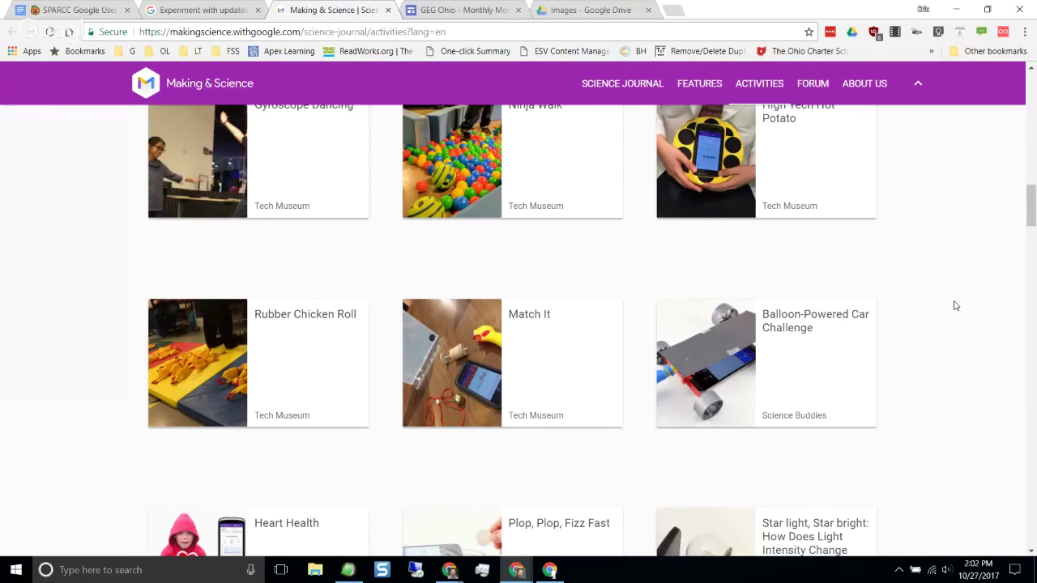
{"action": "scroll", "coordinate": [956, 306], "scroll_direction": "up", "scroll_amount": 15}
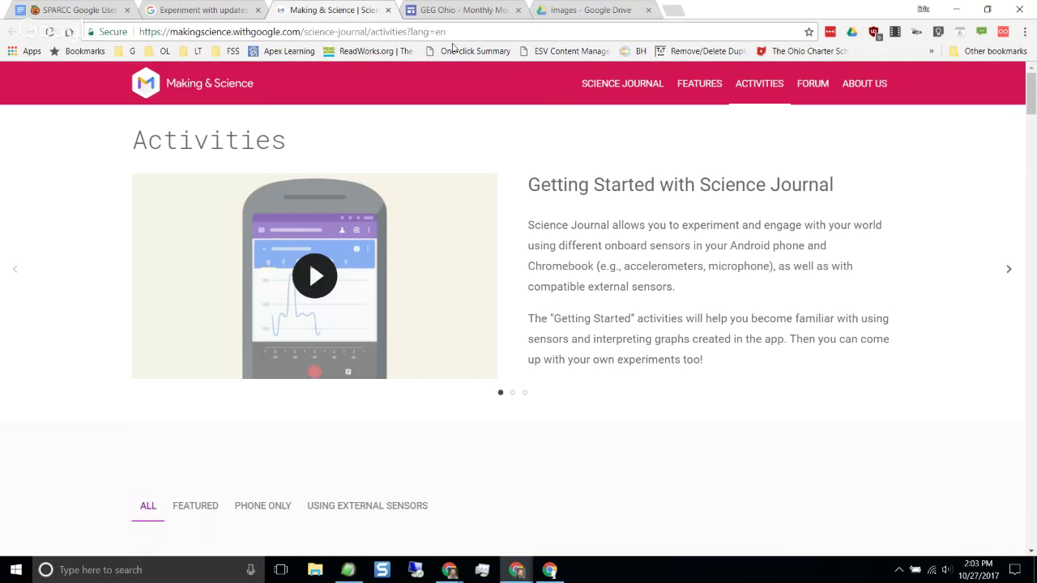
{"action": "left_click", "coordinate": [387, 9]}
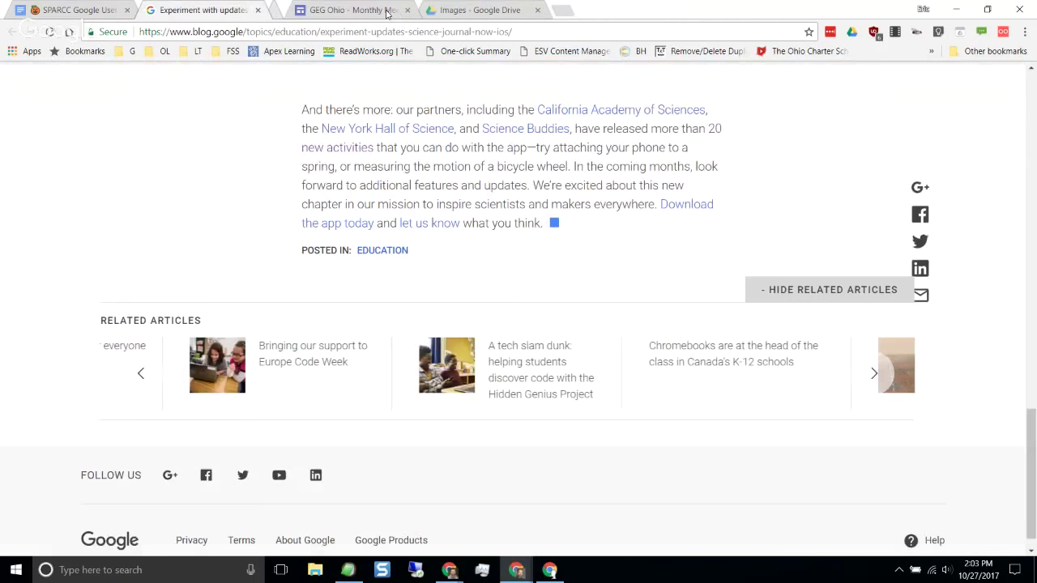
{"action": "left_click", "coordinate": [257, 9]}
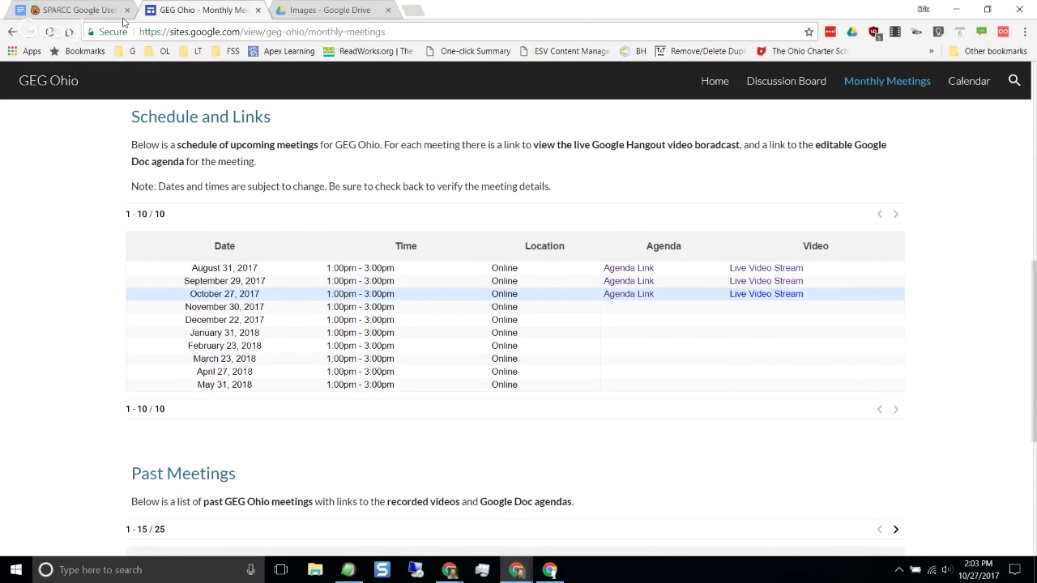
Step: Return to the user group document and review the Google Calendar update entry with its comments about the World Clock add-on
{"action": "left_click", "coordinate": [122, 16]}
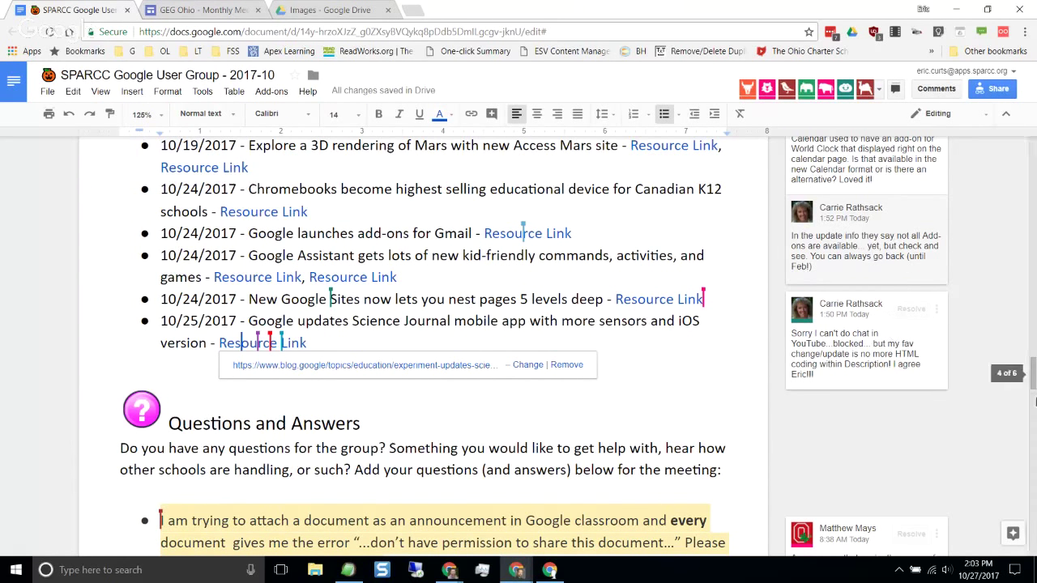
{"action": "scroll", "coordinate": [929, 308], "scroll_direction": "up", "scroll_amount": 1}
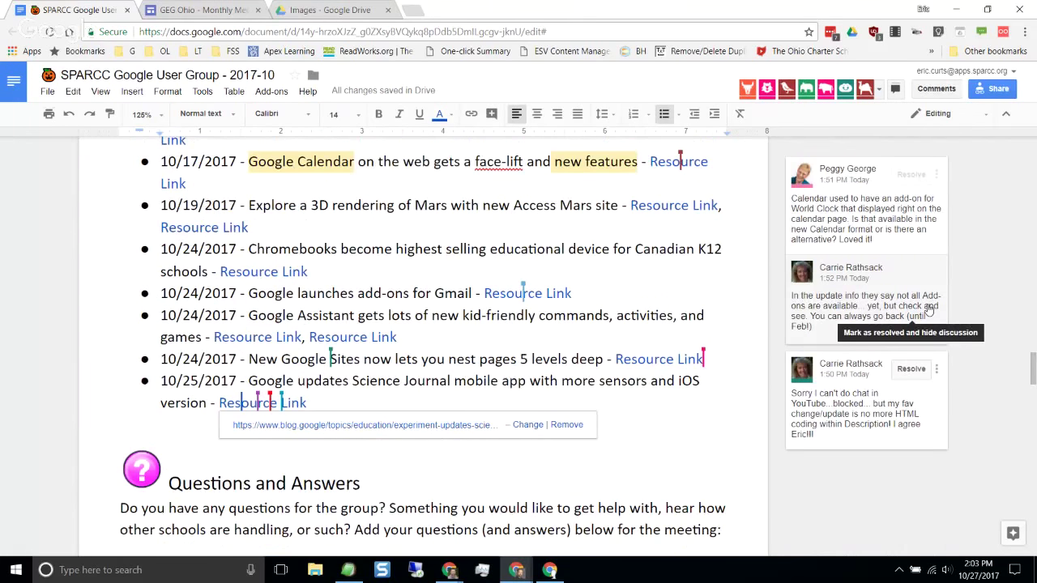
{"action": "scroll", "coordinate": [982, 252], "scroll_direction": "up", "scroll_amount": 2}
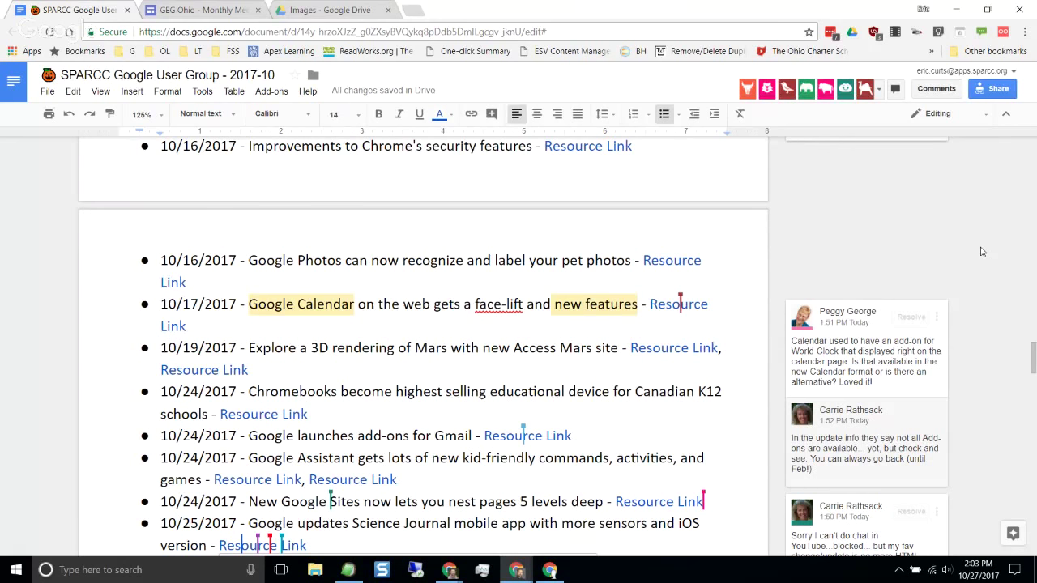
{"action": "scroll", "coordinate": [982, 252], "scroll_direction": "up", "scroll_amount": 1}
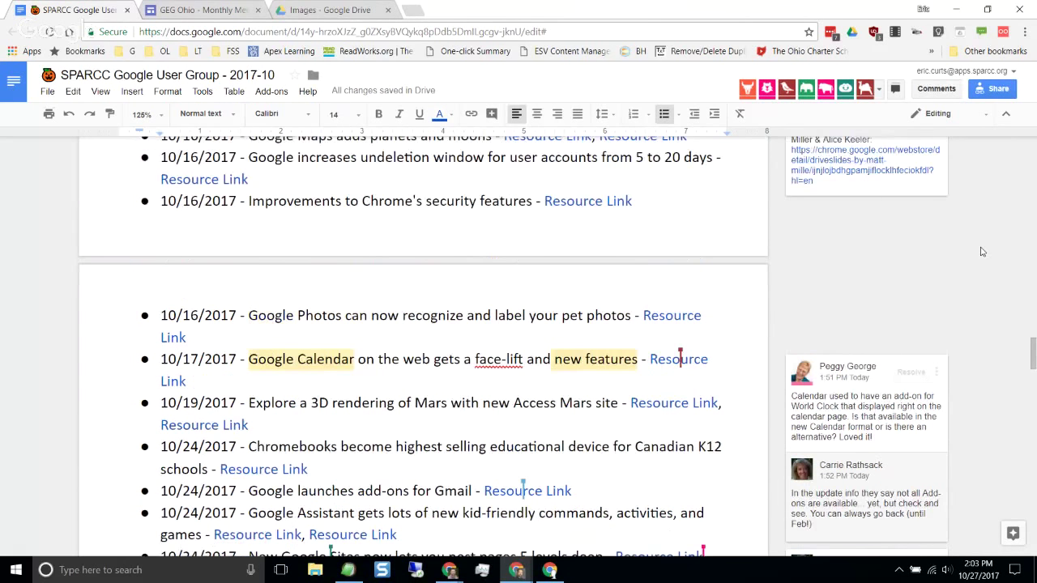
{"action": "scroll", "coordinate": [982, 252], "scroll_direction": "down", "scroll_amount": 1}
{"action": "scroll", "coordinate": [982, 252], "scroll_direction": "down", "scroll_amount": 1}
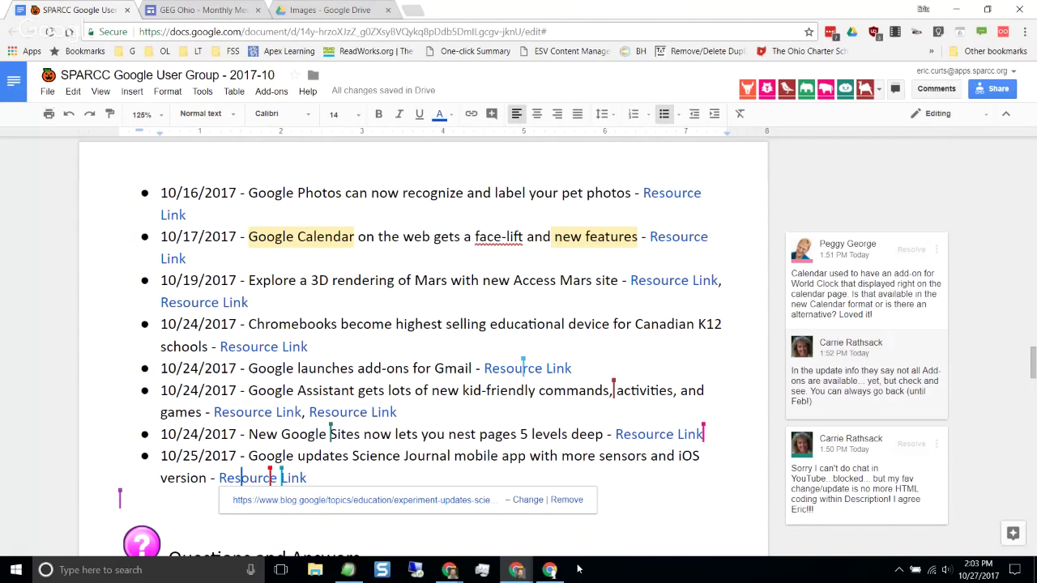
Step: Switch to the test user's Calendar window, discard the blank new event, and revert Calendar to its classic version
{"action": "mouse_move", "coordinate": [566, 578]}
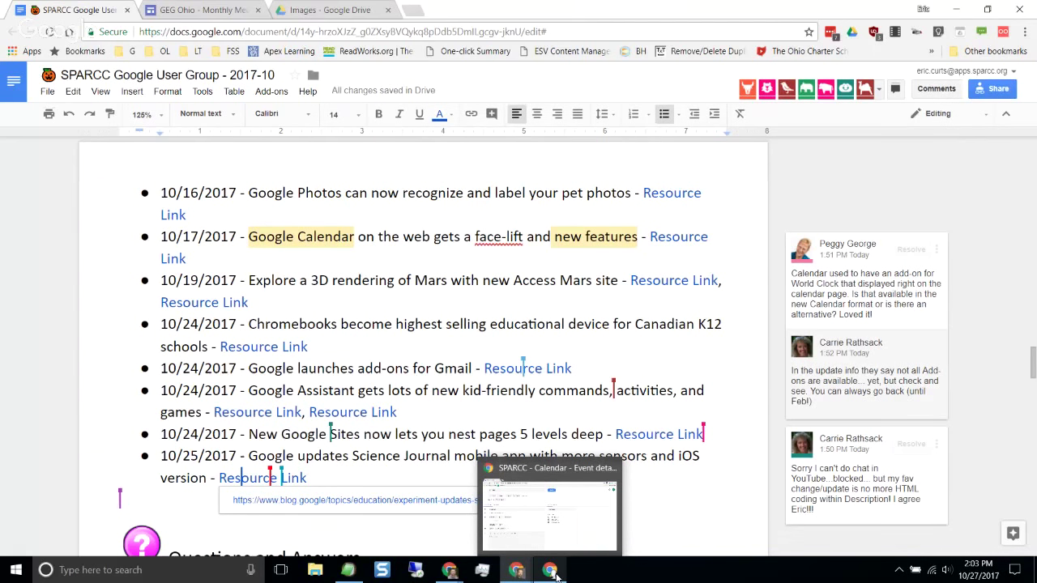
{"action": "left_click", "coordinate": [554, 573]}
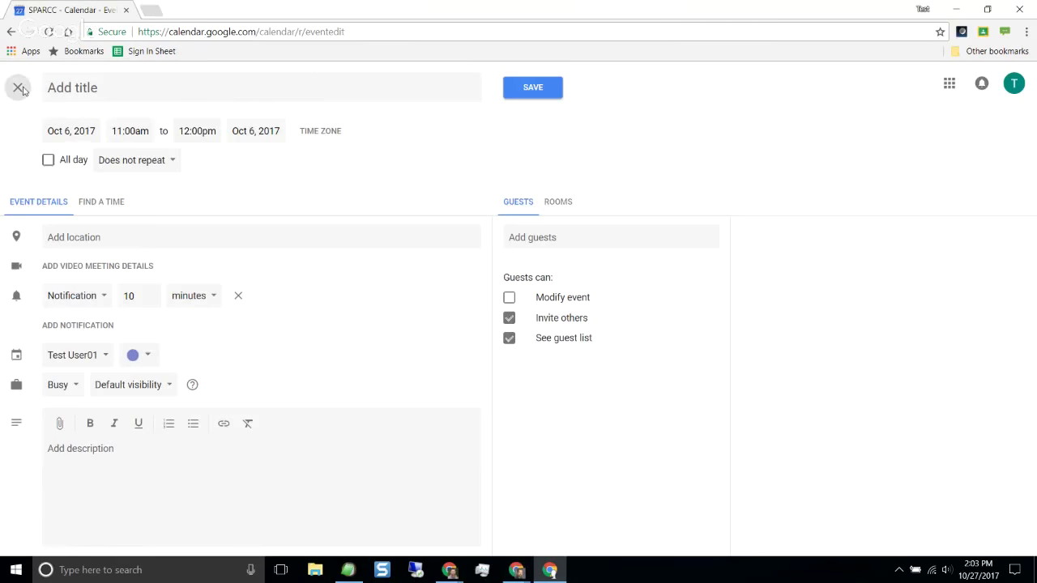
{"action": "left_click", "coordinate": [20, 86]}
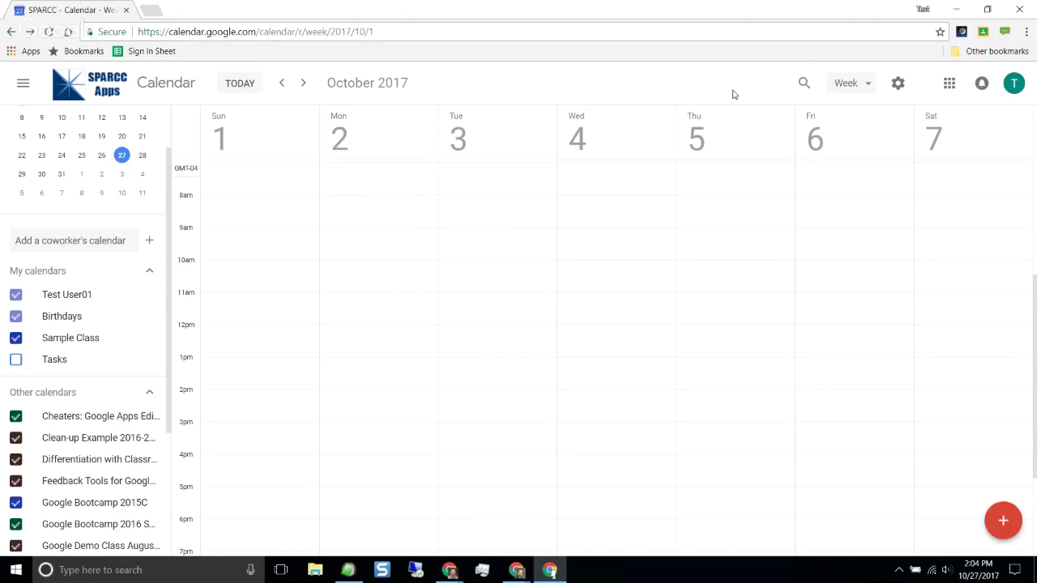
{"action": "left_click", "coordinate": [895, 90]}
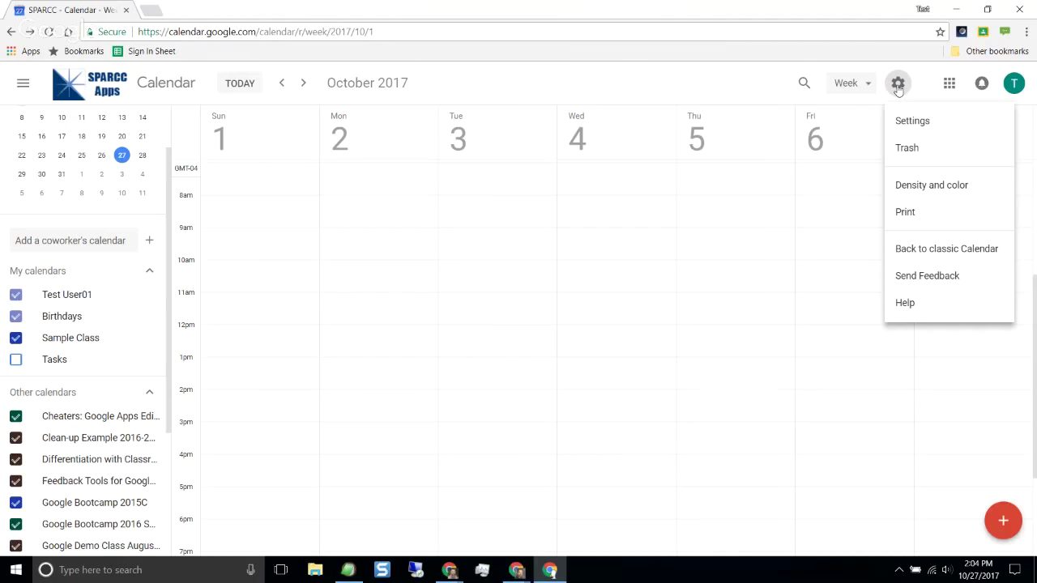
{"action": "left_click", "coordinate": [943, 252]}
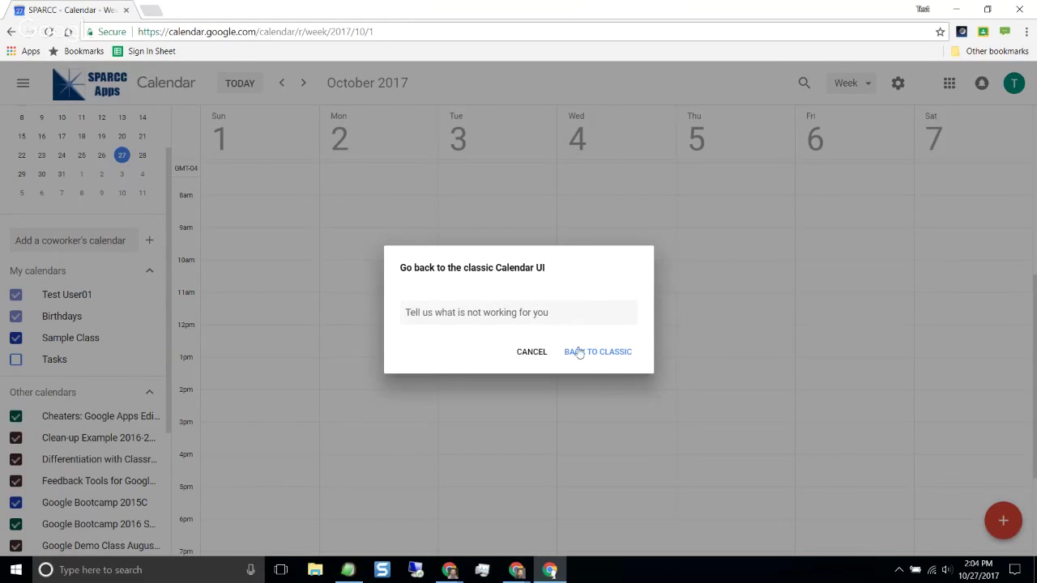
{"action": "left_click", "coordinate": [601, 353]}
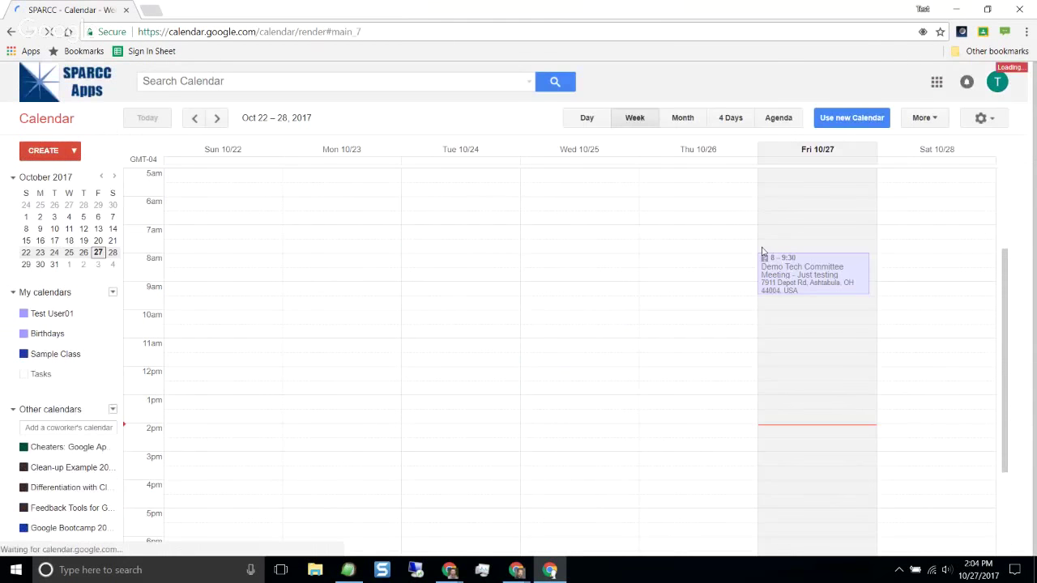
Step: Review the experimental features in classic Calendar's Labs down to World clock, and leave without saving
{"action": "left_click", "coordinate": [984, 119]}
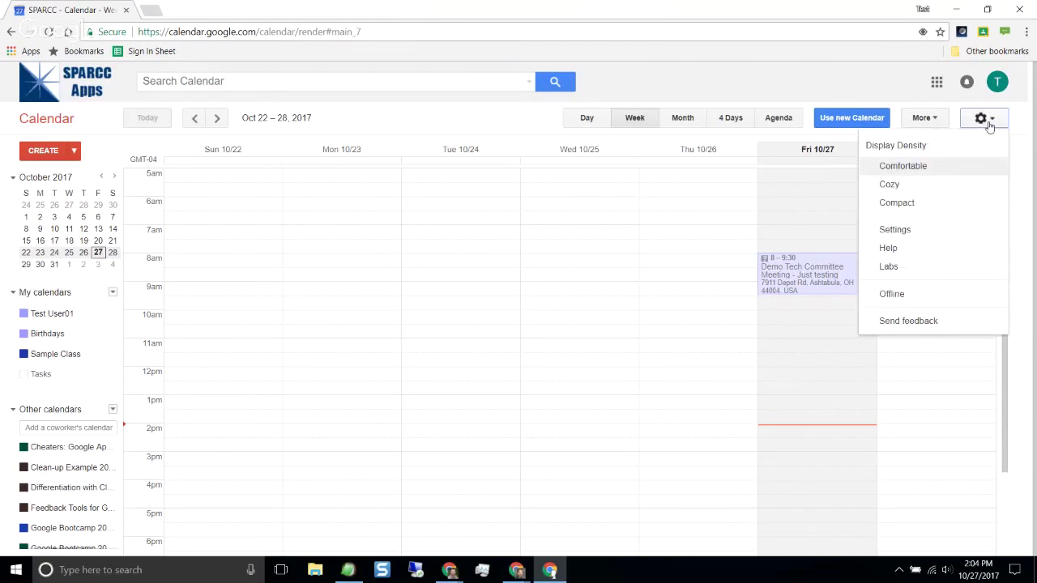
{"action": "left_click", "coordinate": [889, 269]}
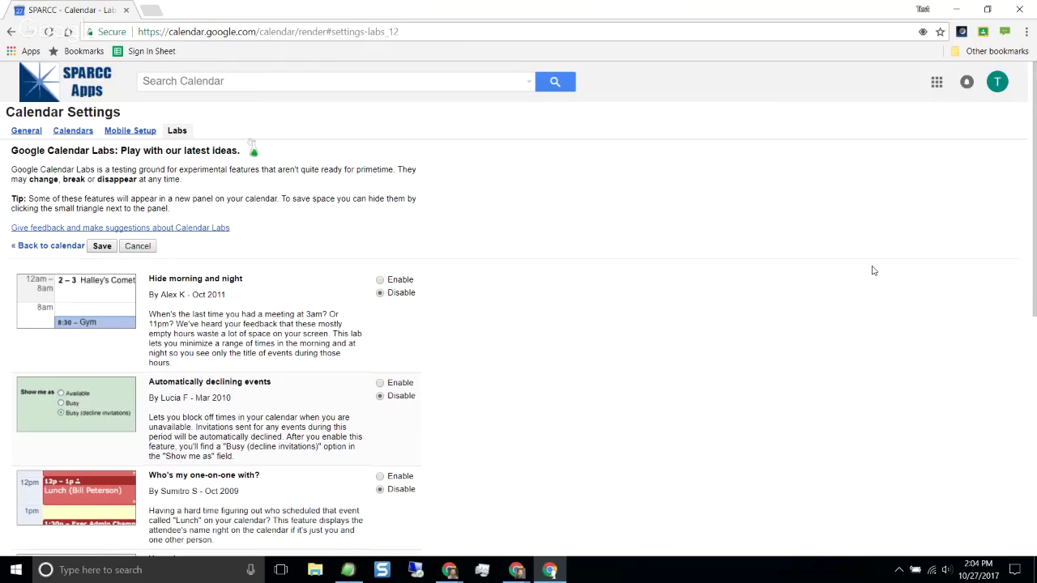
{"action": "scroll", "coordinate": [251, 324], "scroll_direction": "down", "scroll_amount": 5}
{"action": "scroll", "coordinate": [254, 322], "scroll_direction": "up", "scroll_amount": 3}
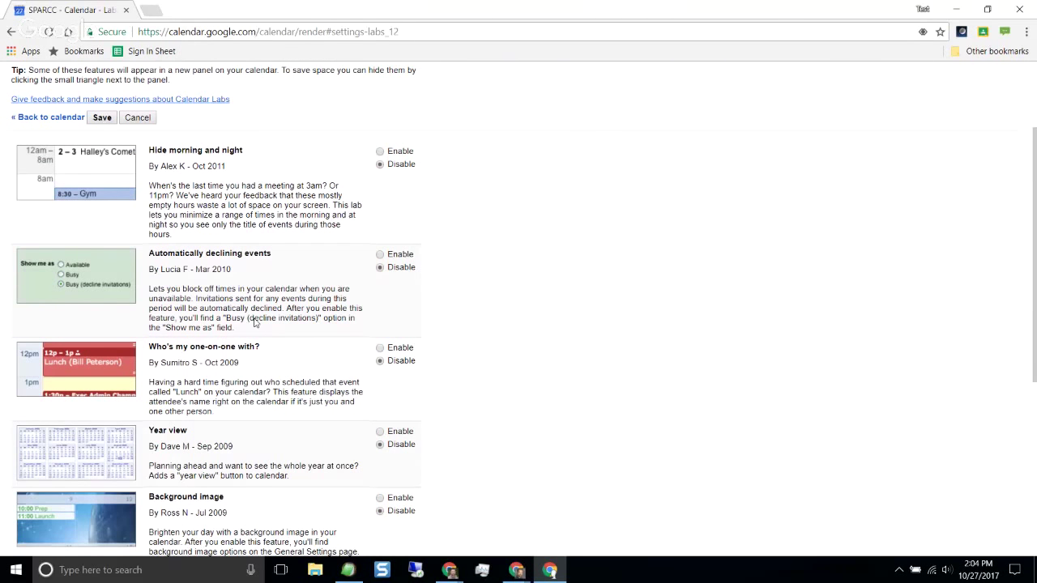
{"action": "scroll", "coordinate": [254, 321], "scroll_direction": "down", "scroll_amount": 4}
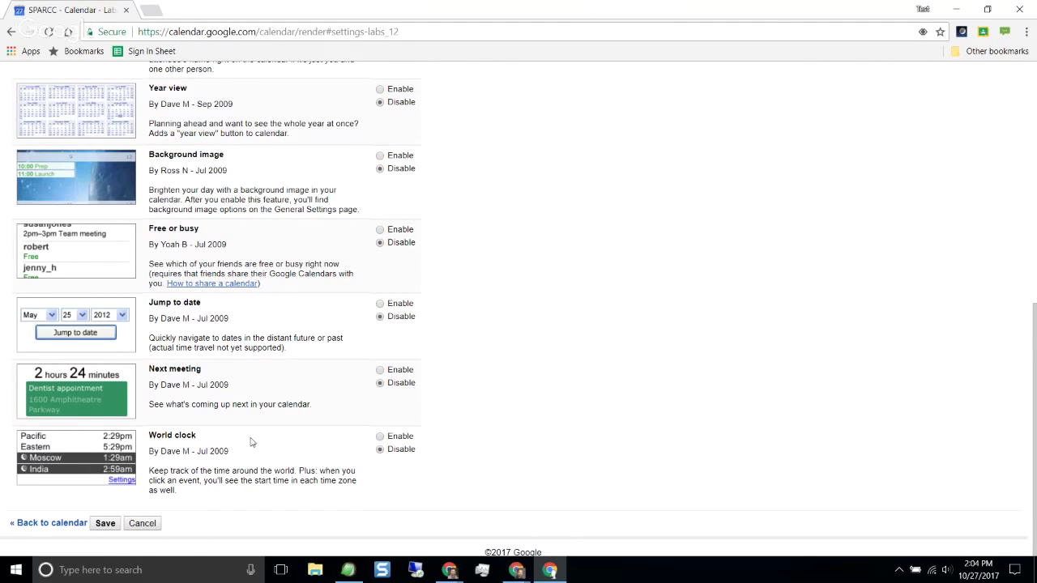
{"action": "left_click", "coordinate": [146, 524]}
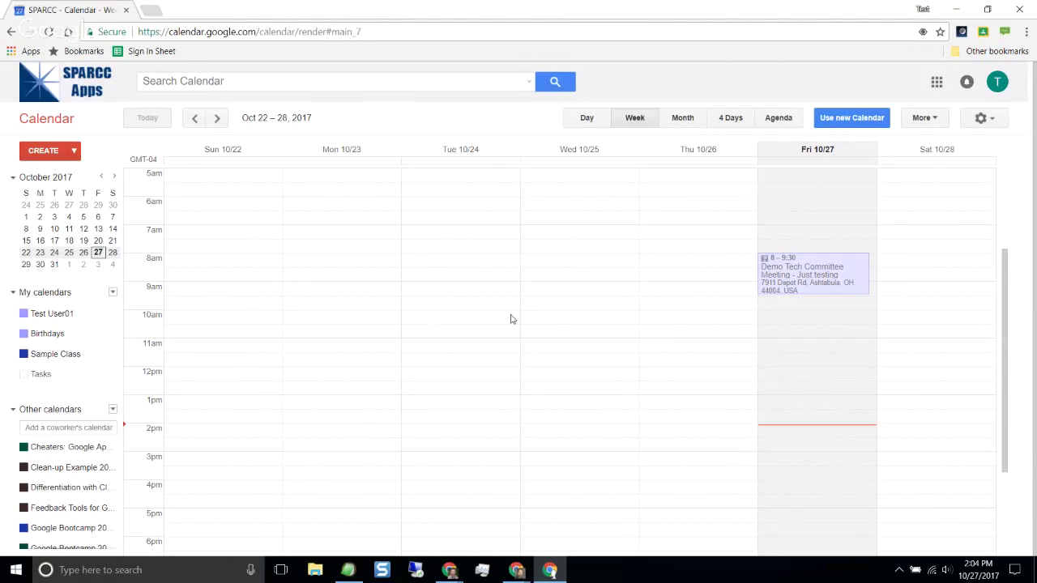
Step: Enable the World clock feature in classic Calendar's Labs and save the settings
{"action": "left_click", "coordinate": [982, 118]}
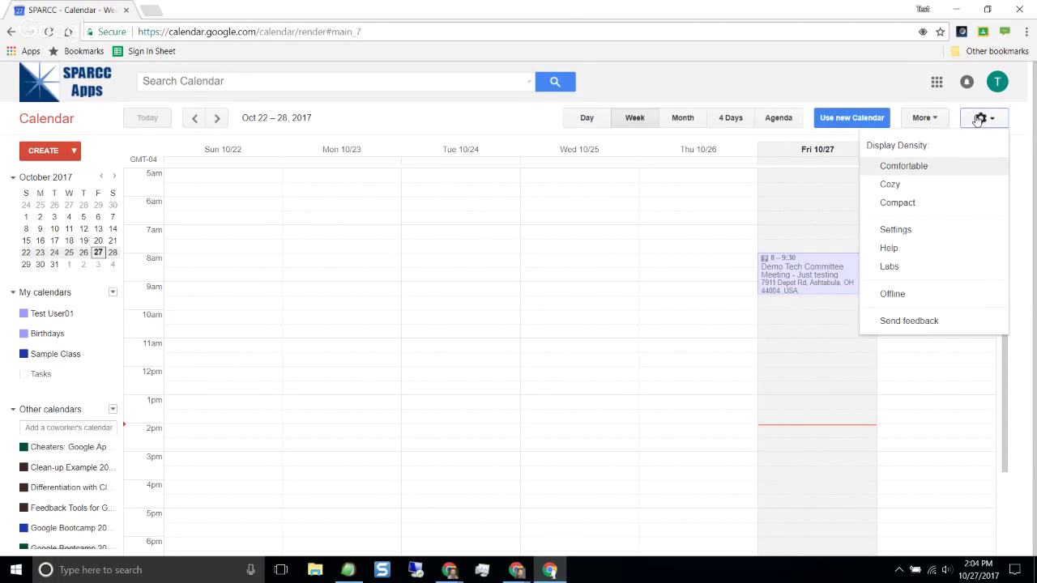
{"action": "left_click", "coordinate": [935, 270]}
{"action": "scroll", "coordinate": [935, 271], "scroll_direction": "down", "scroll_amount": 6}
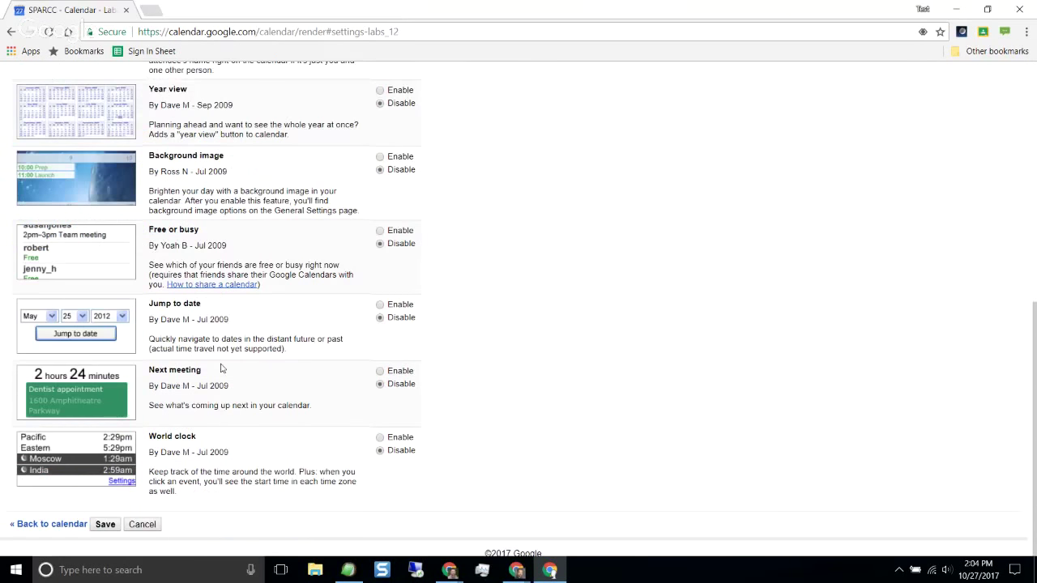
{"action": "left_click", "coordinate": [116, 523]}
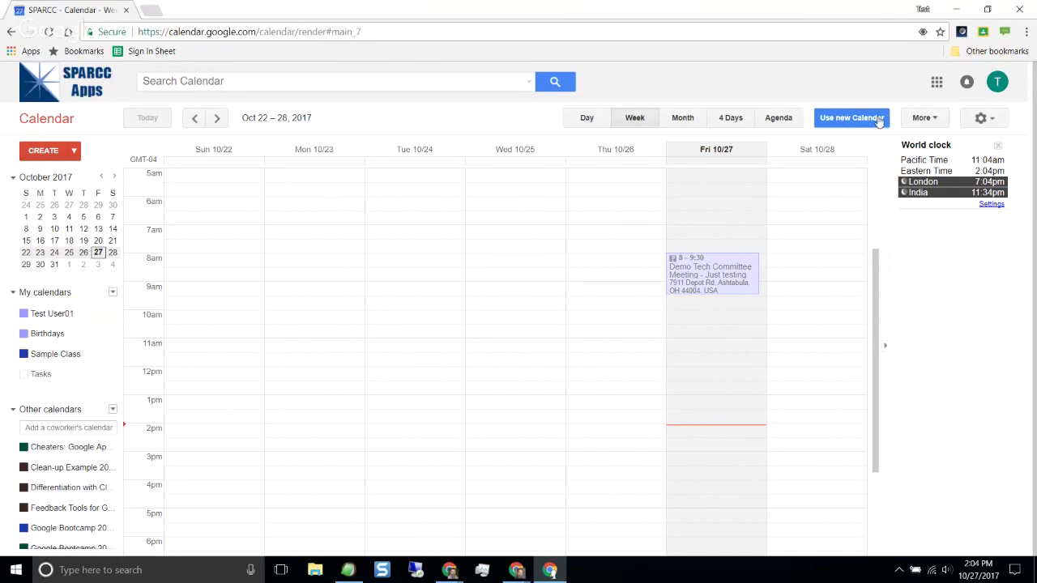
Step: Switch back to the new Calendar and check its settings options for Labs
{"action": "mouse_move", "coordinate": [875, 120]}
{"action": "left_click", "coordinate": [911, 212]}
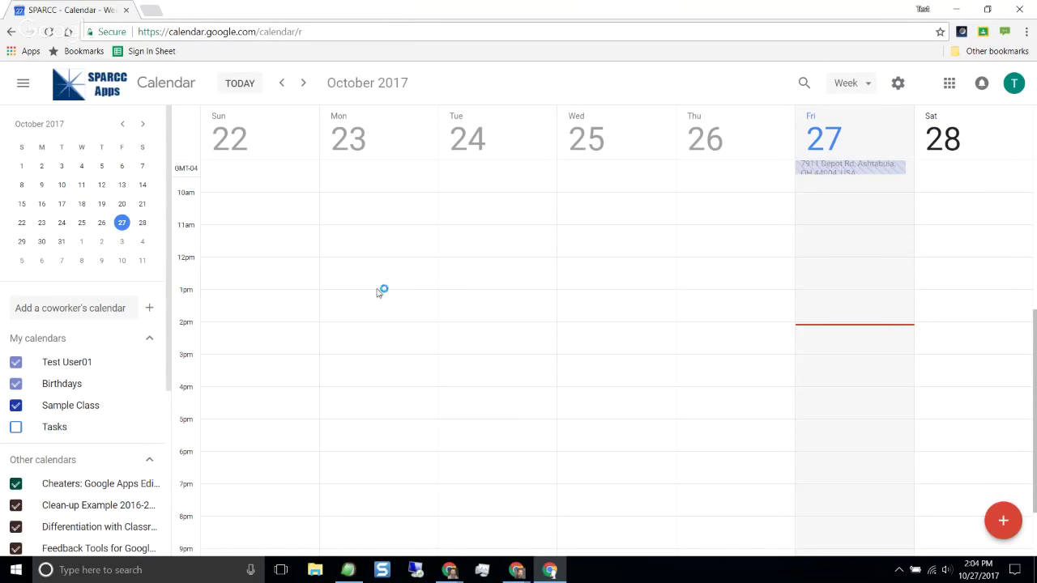
{"action": "left_click", "coordinate": [897, 83]}
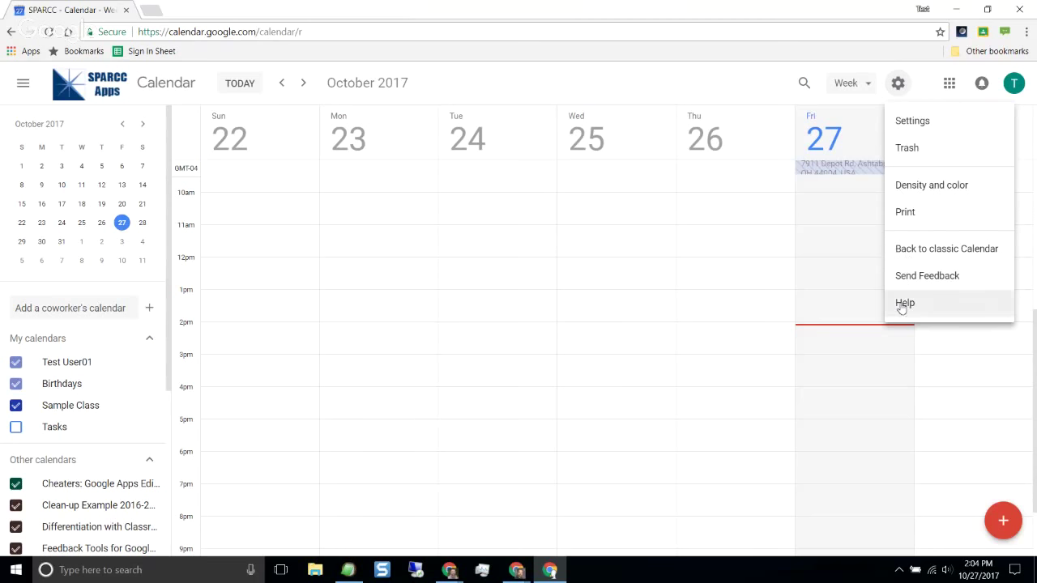
{"action": "left_click", "coordinate": [669, 78]}
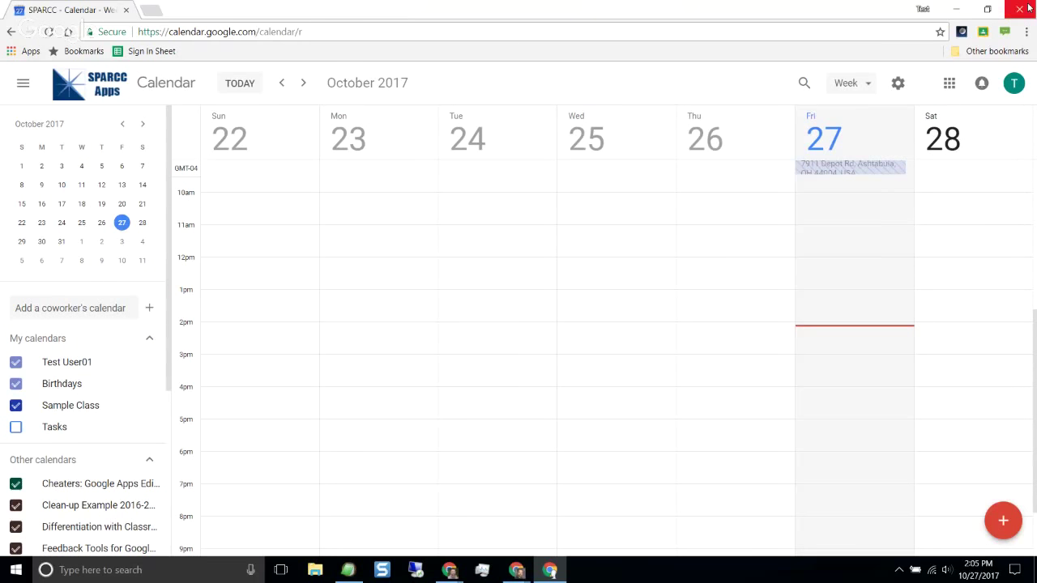
Step: Minimize the Calendar window and look back over the document's Questions and Answers and What's New In G Suite For Education sections
{"action": "left_click", "coordinate": [960, 12]}
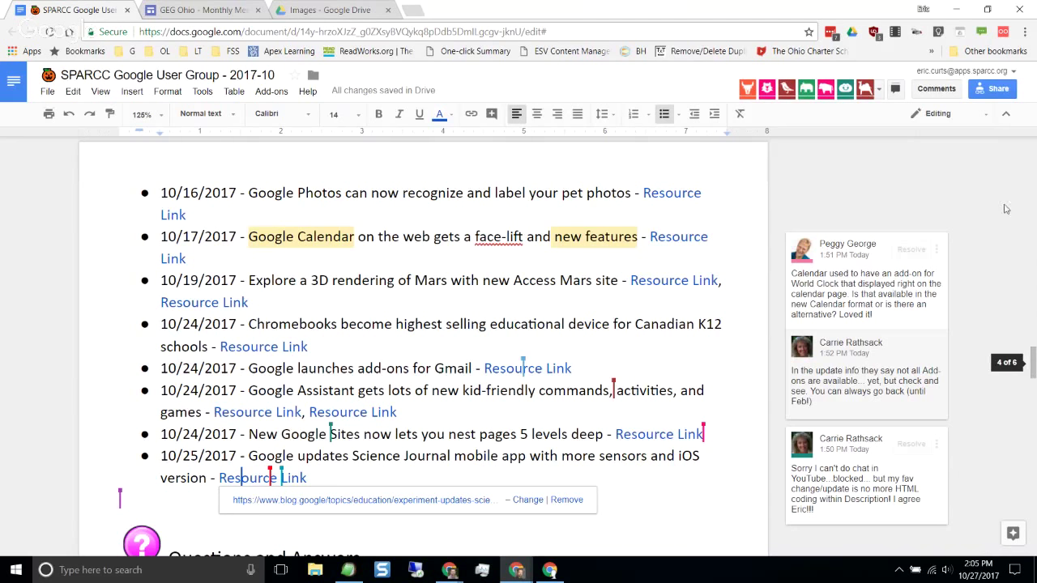
{"action": "scroll", "coordinate": [974, 210], "scroll_direction": "up", "scroll_amount": 1}
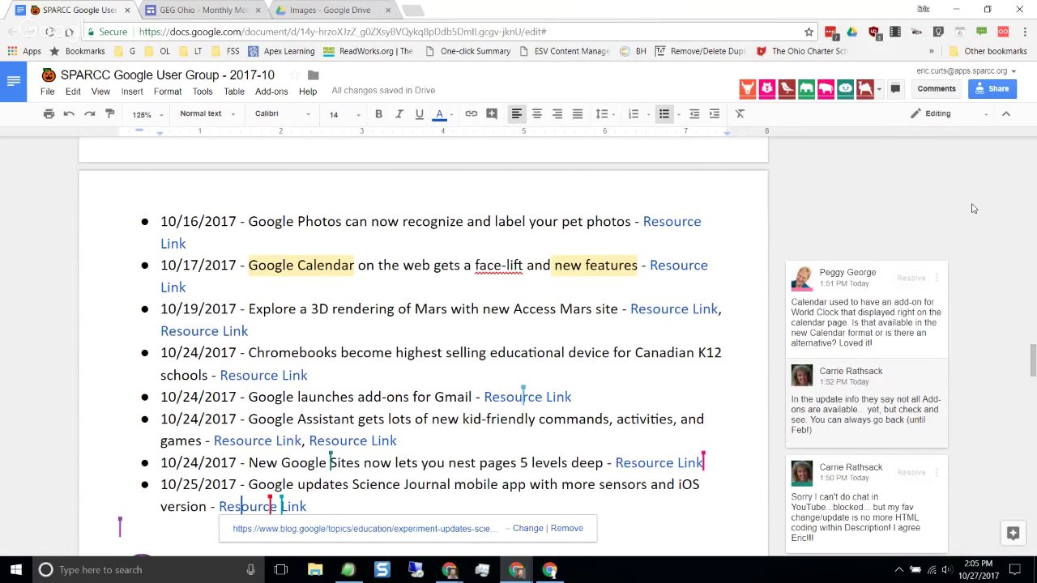
{"action": "scroll", "coordinate": [974, 209], "scroll_direction": "down", "scroll_amount": 4}
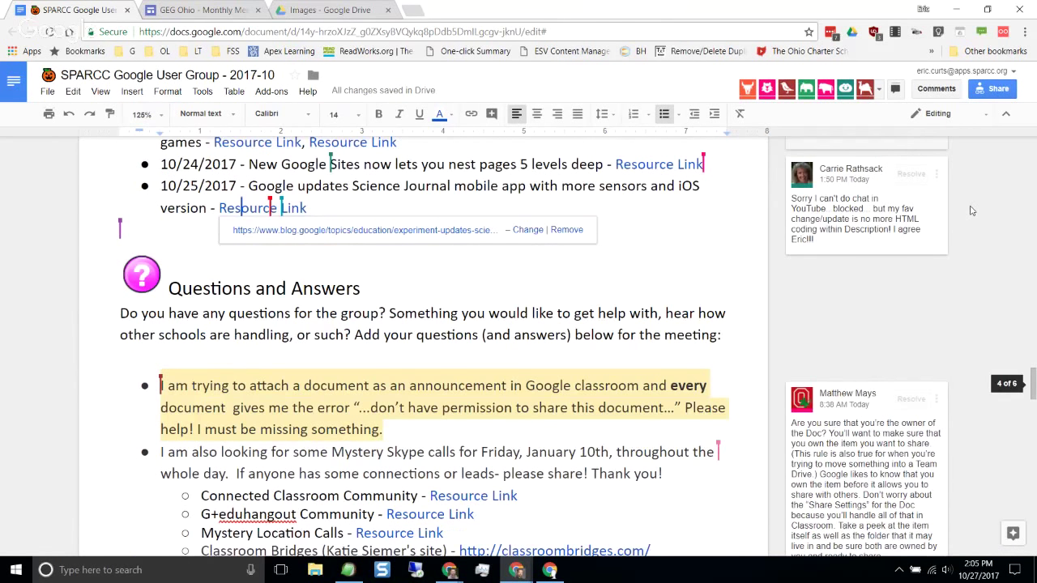
{"action": "scroll", "coordinate": [973, 211], "scroll_direction": "down", "scroll_amount": 2}
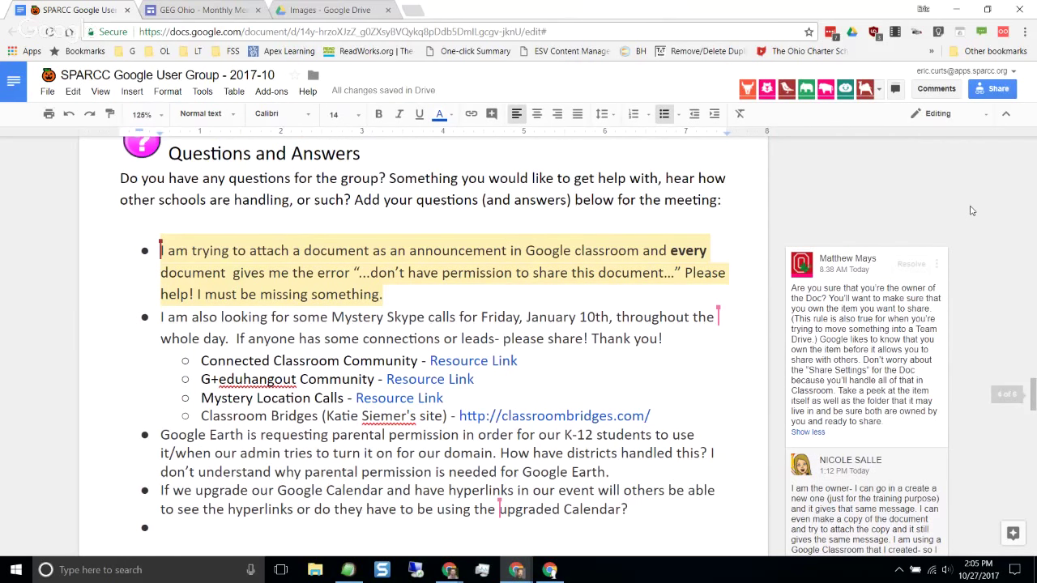
{"action": "scroll", "coordinate": [972, 211], "scroll_direction": "up", "scroll_amount": 5}
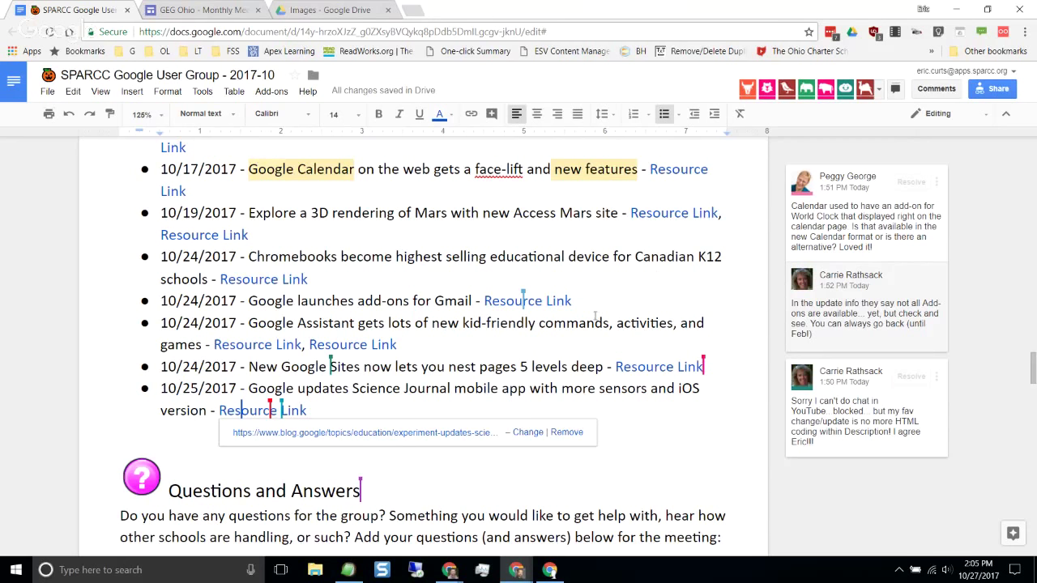
{"action": "scroll", "coordinate": [527, 327], "scroll_direction": "up", "scroll_amount": 1}
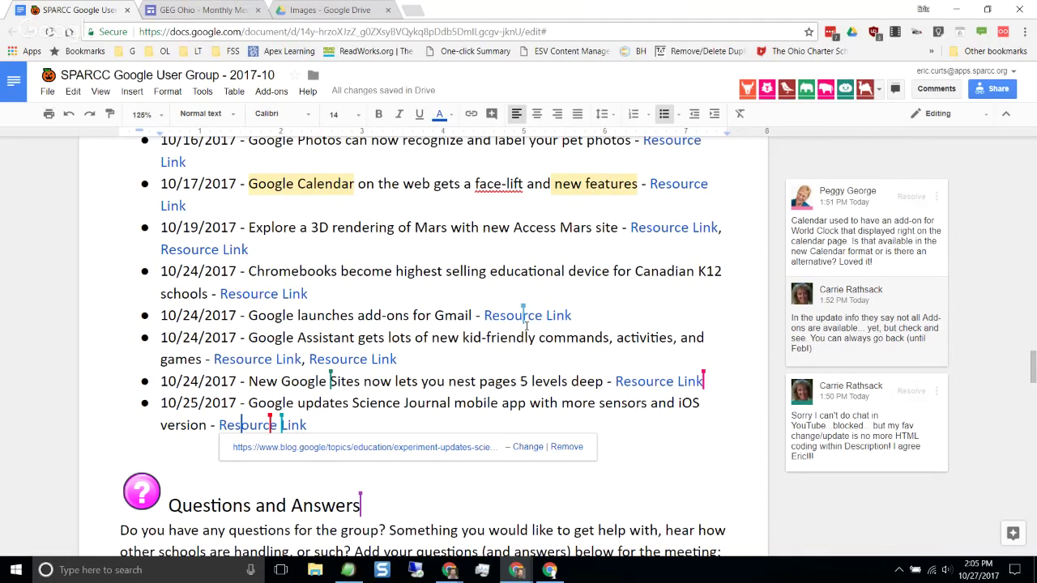
{"action": "scroll", "coordinate": [526, 325], "scroll_direction": "up", "scroll_amount": 3}
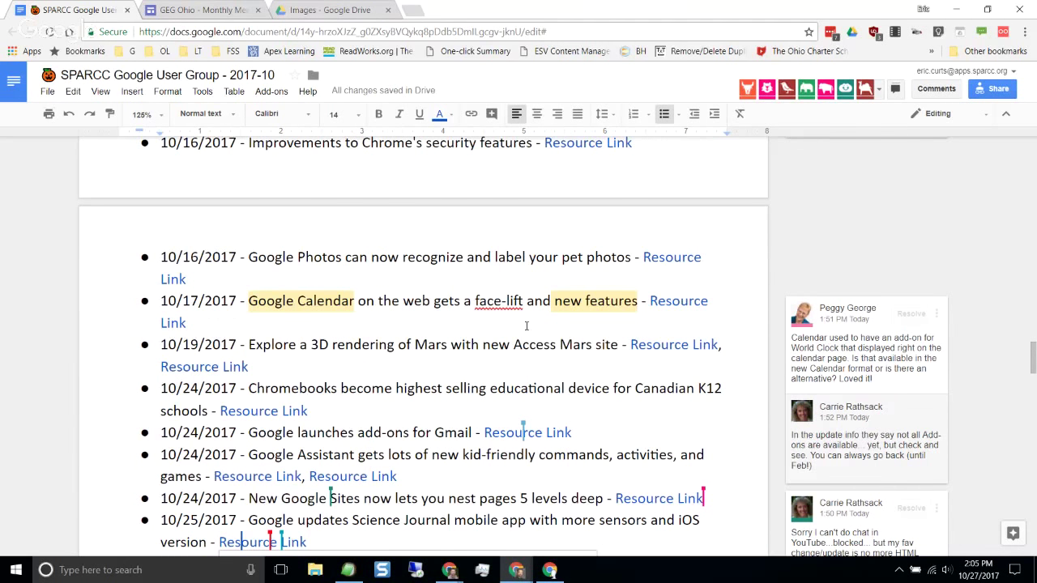
{"action": "scroll", "coordinate": [526, 326], "scroll_direction": "down", "scroll_amount": 5}
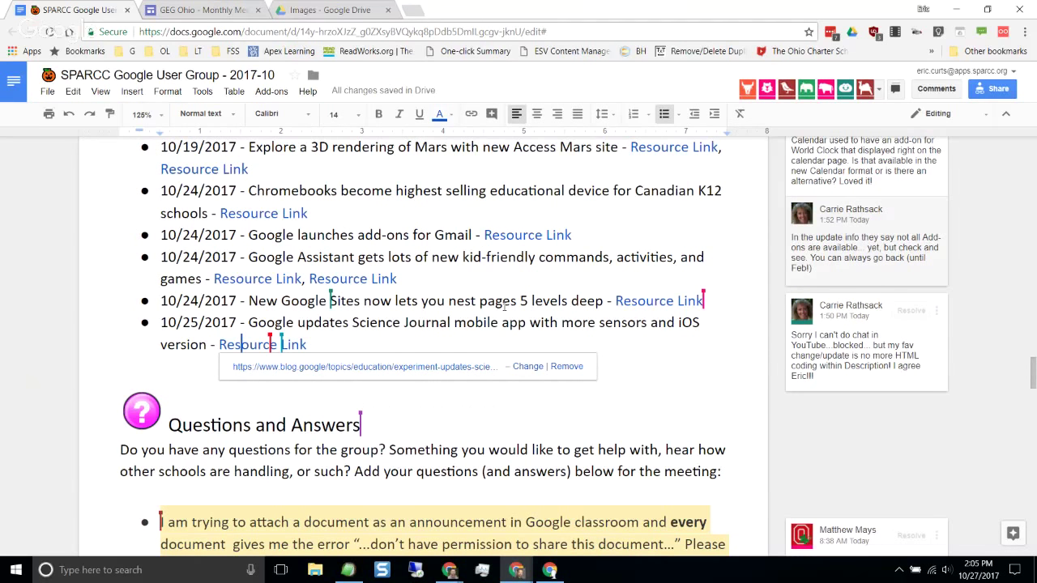
{"action": "scroll", "coordinate": [508, 306], "scroll_direction": "up", "scroll_amount": 15}
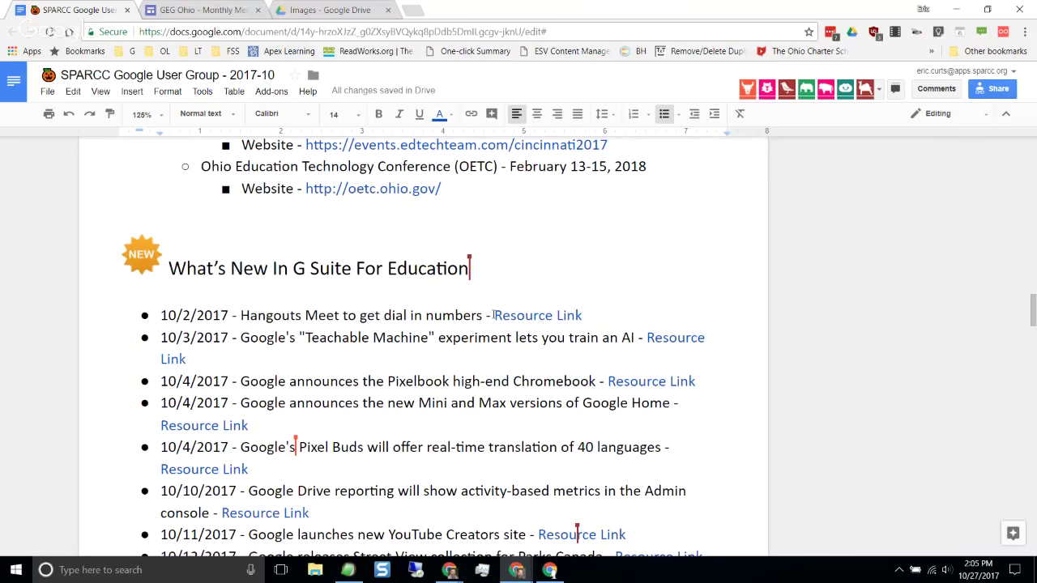
Step: Read the group's submitted questions under Questions and Answers, from the Classroom document permission error to the Calendar hyperlinks question
{"action": "scroll", "coordinate": [493, 315], "scroll_direction": "down", "scroll_amount": 15}
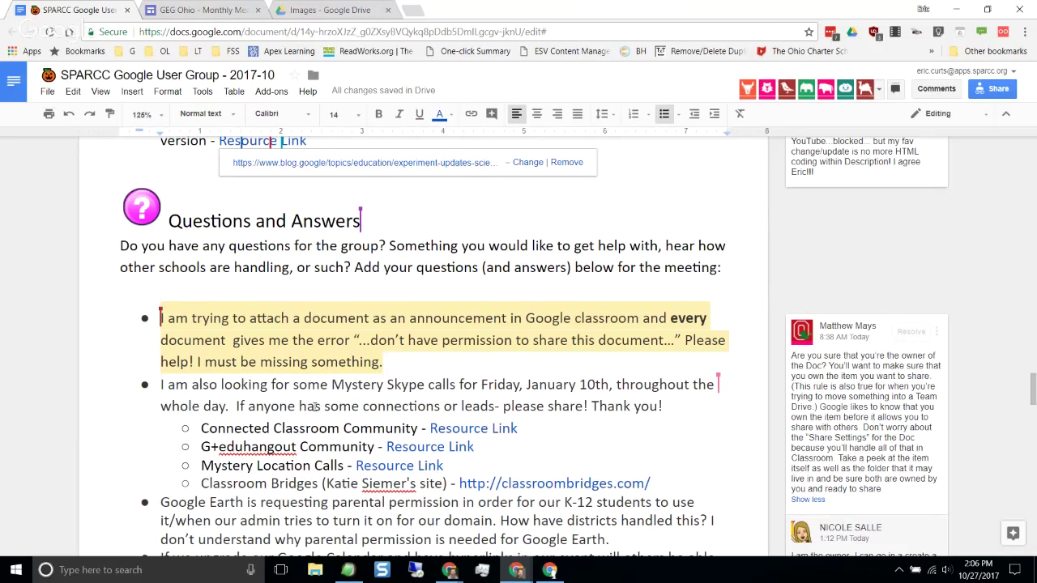
{"action": "scroll", "coordinate": [315, 407], "scroll_direction": "down", "scroll_amount": 1}
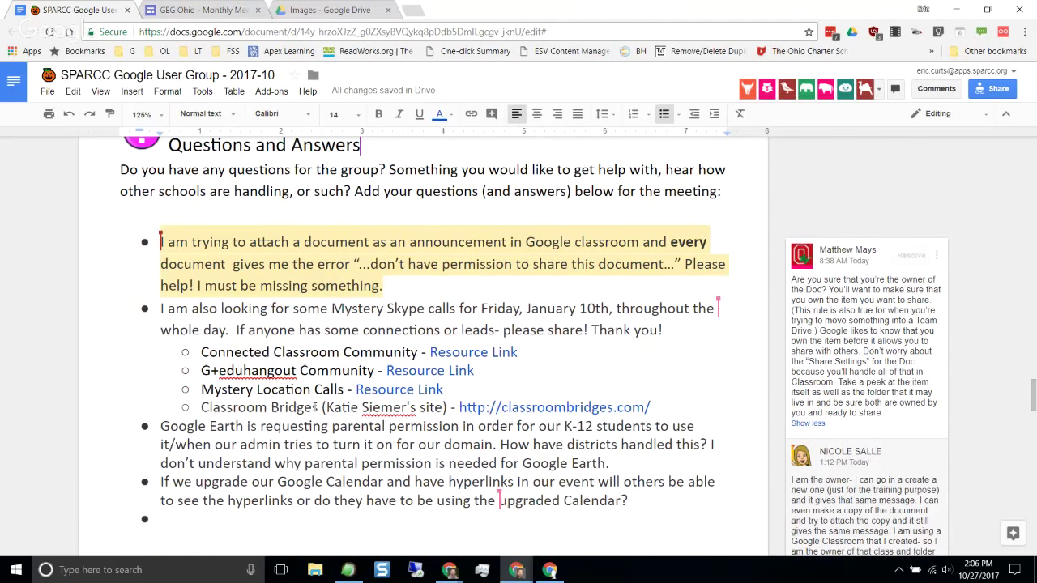
{"action": "scroll", "coordinate": [313, 408], "scroll_direction": "down", "scroll_amount": 1}
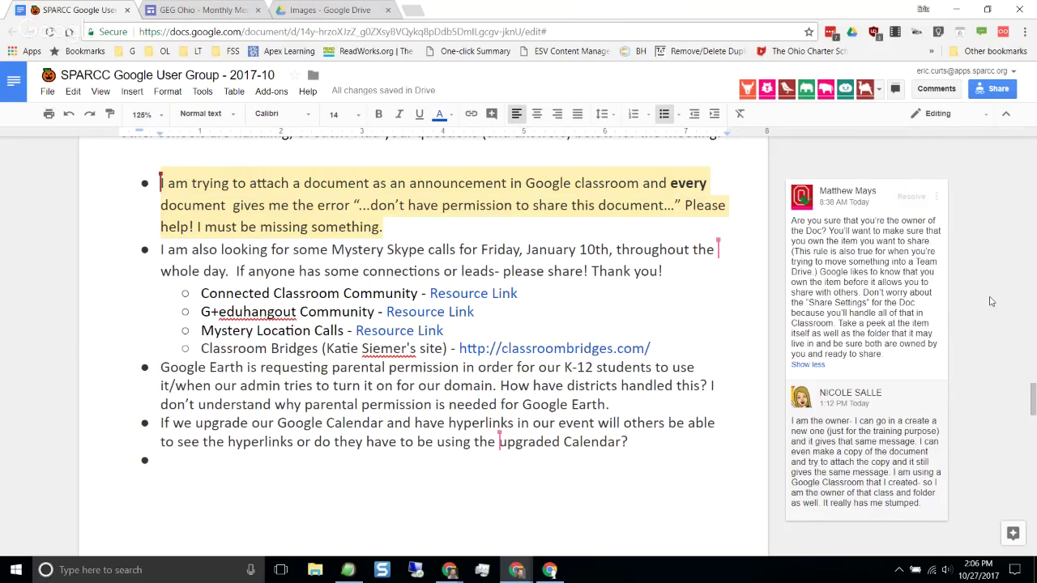
{"action": "scroll", "coordinate": [984, 344], "scroll_direction": "down", "scroll_amount": 1}
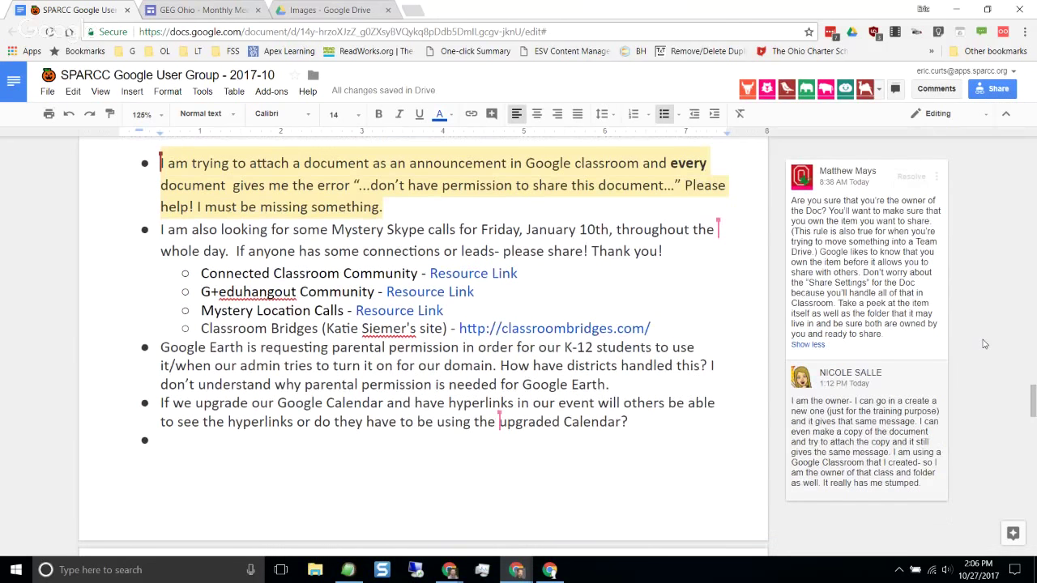
Step: Review the Classroom document permission question and its attached comments alongside the other submitted questions
{"action": "scroll", "coordinate": [984, 344], "scroll_direction": "down", "scroll_amount": 3}
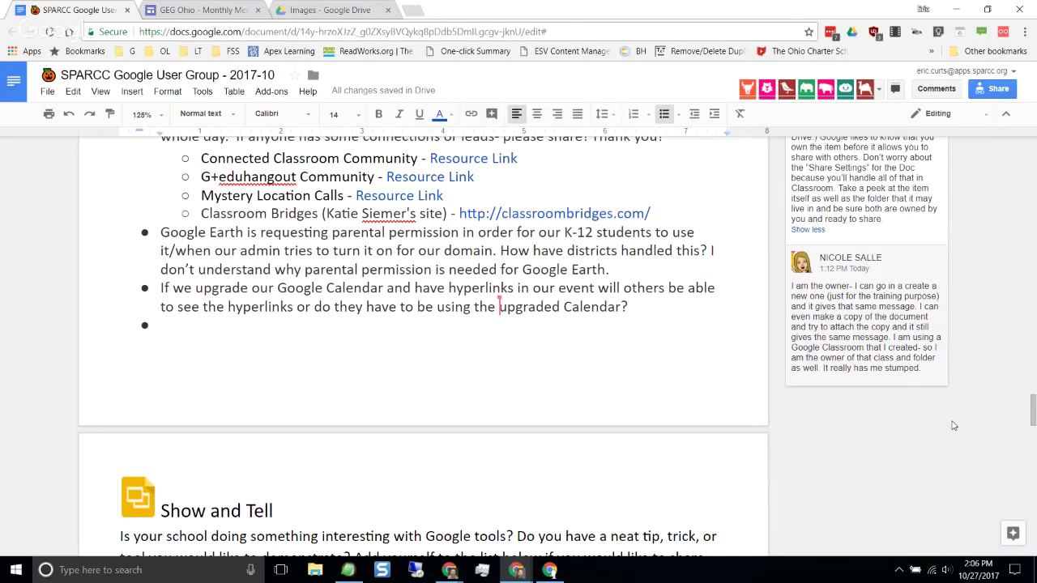
{"action": "scroll", "coordinate": [964, 430], "scroll_direction": "up", "scroll_amount": 1}
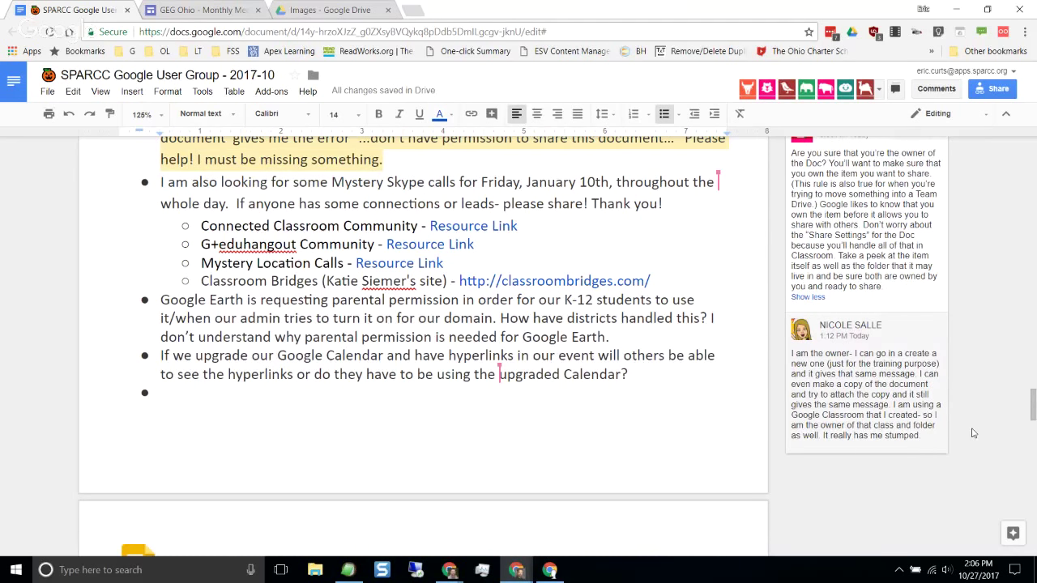
{"action": "scroll", "coordinate": [980, 432], "scroll_direction": "up", "scroll_amount": 1}
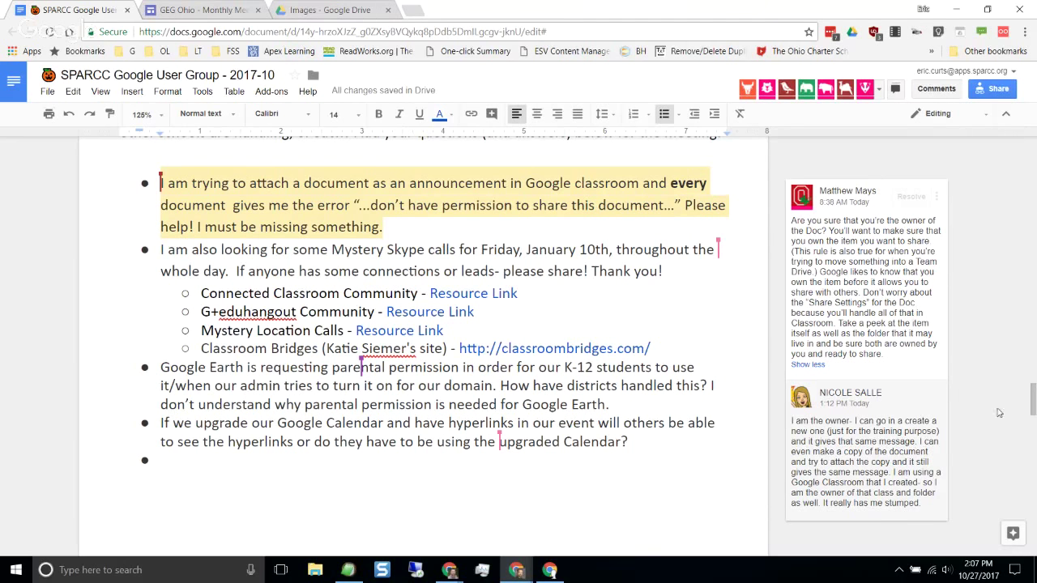
{"action": "scroll", "coordinate": [903, 376], "scroll_direction": "down", "scroll_amount": 1}
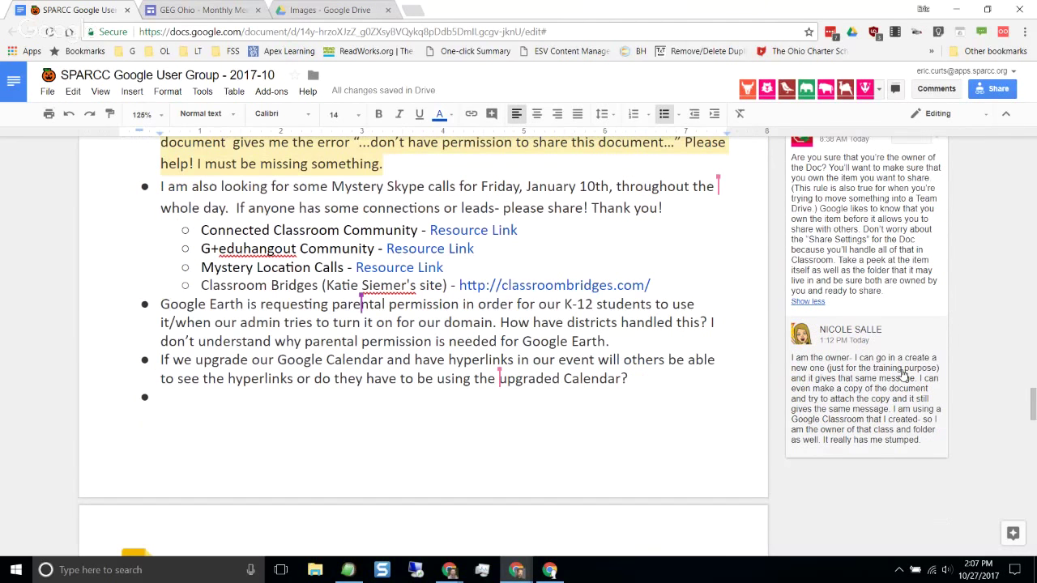
{"action": "scroll", "coordinate": [940, 374], "scroll_direction": "up", "scroll_amount": 1}
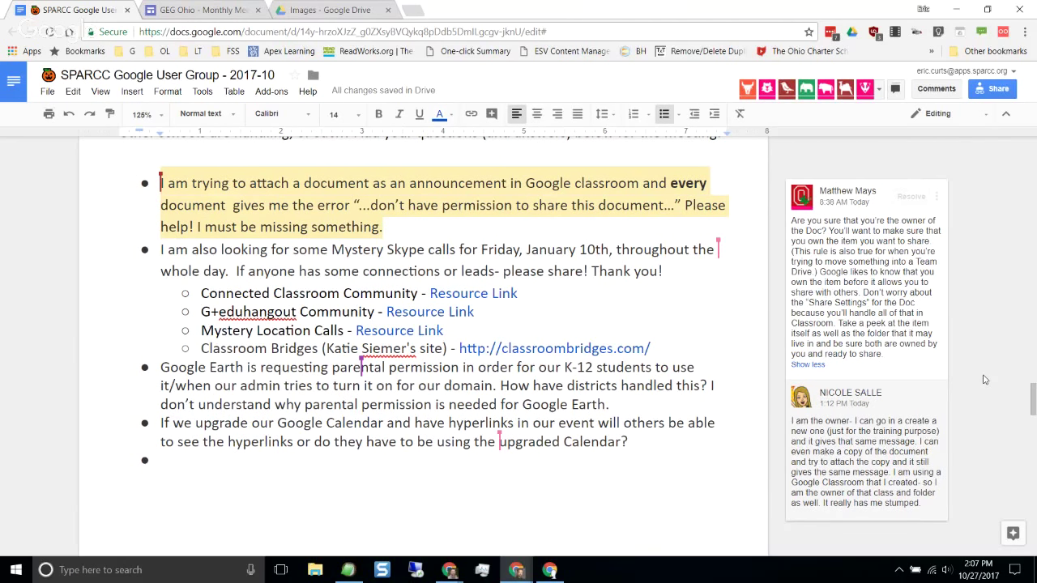
{"action": "scroll", "coordinate": [981, 375], "scroll_direction": "down", "scroll_amount": 1}
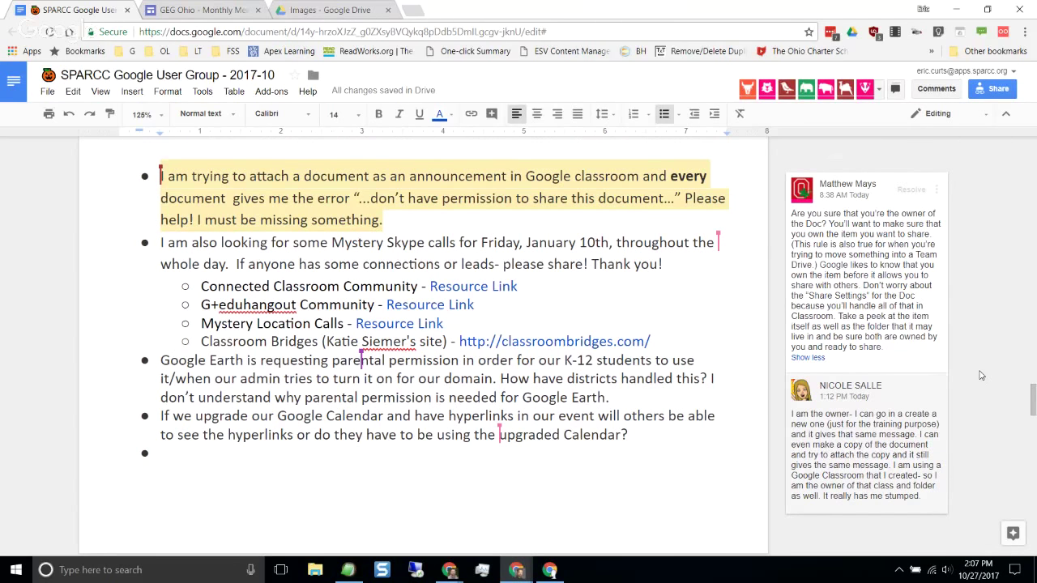
{"action": "scroll", "coordinate": [891, 348], "scroll_direction": "down", "scroll_amount": 1}
{"action": "scroll", "coordinate": [763, 326], "scroll_direction": "up", "scroll_amount": 2}
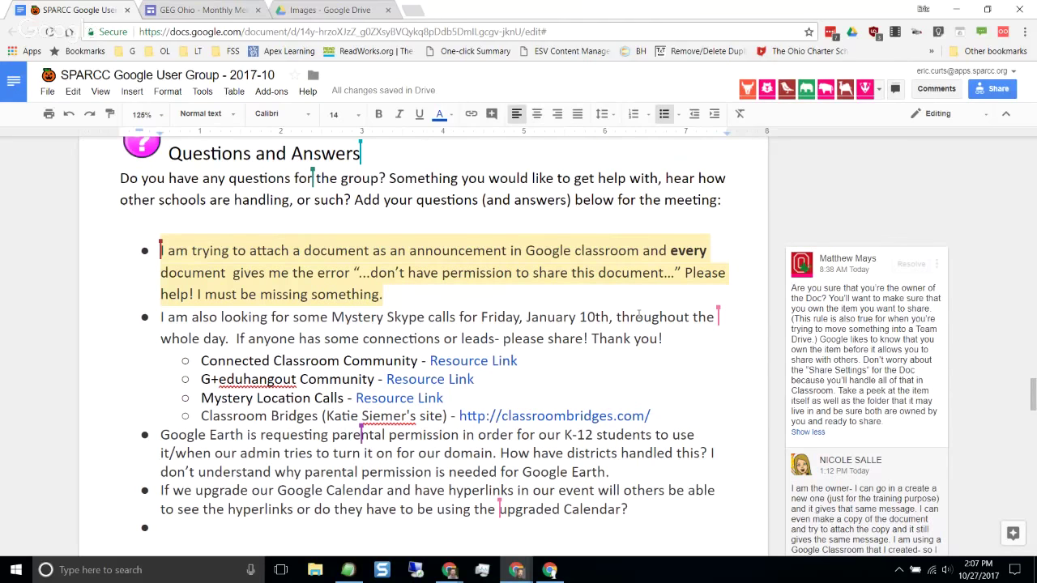
{"action": "scroll", "coordinate": [596, 301], "scroll_direction": "down", "scroll_amount": 1}
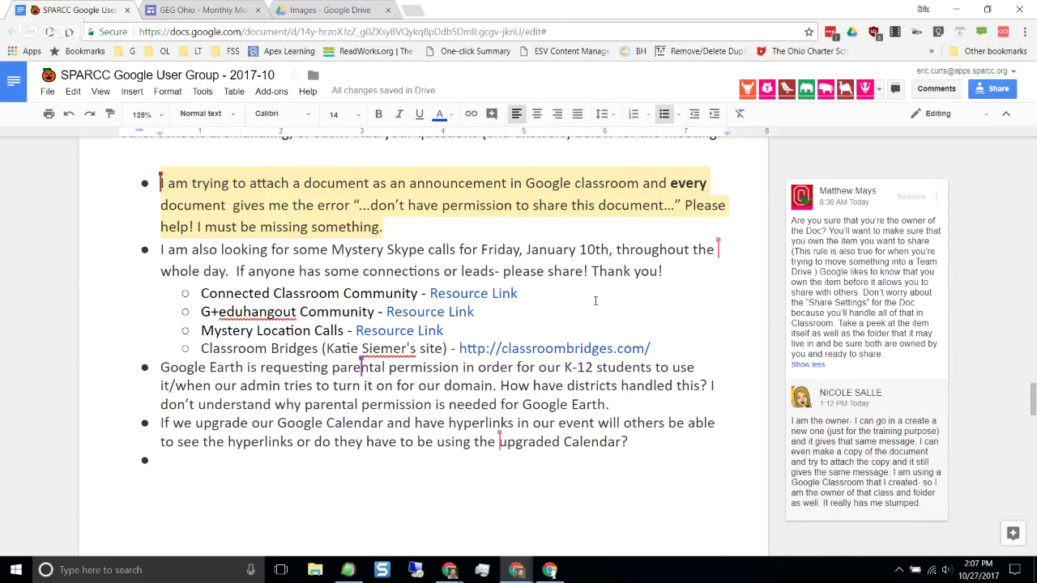
Step: Go over the Mystery Skype calls question and the list of suggested resources beneath it
{"action": "left_click", "coordinate": [282, 251]}
{"action": "left_click_drag", "start_coordinate": [339, 272], "coordinate": [499, 272]}
{"action": "left_click", "coordinate": [531, 271]}
{"action": "left_click_drag", "start_coordinate": [311, 295], "coordinate": [314, 350]}
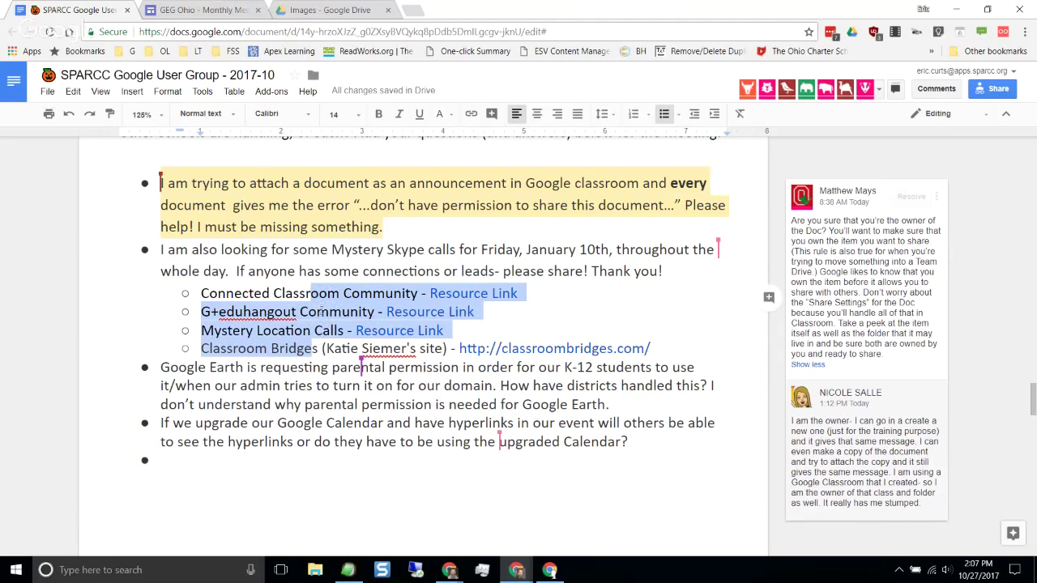
{"action": "left_click", "coordinate": [319, 294]}
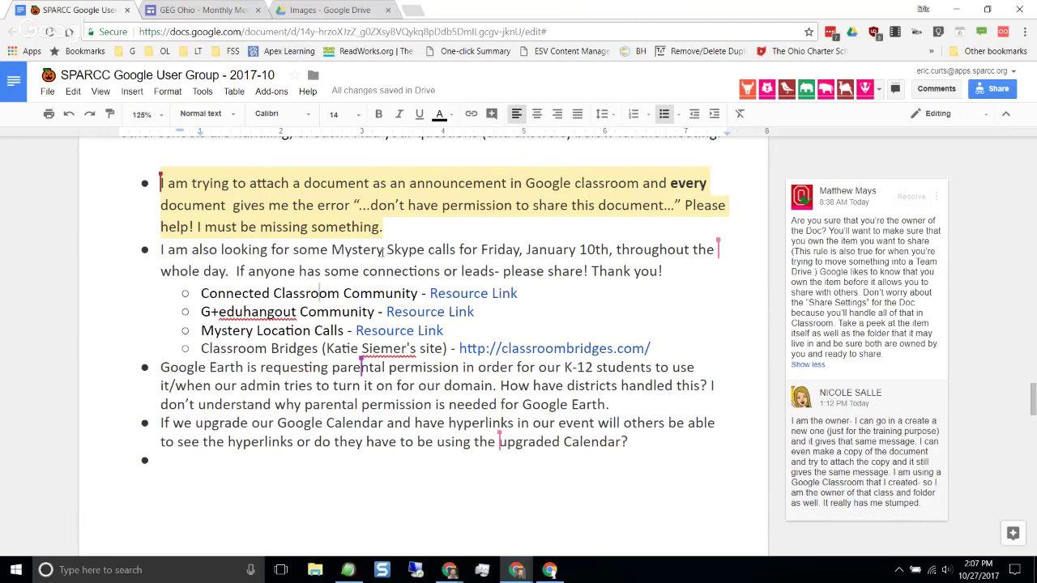
Step: Highlight "Mystery Skype" in the question and open the Connected Classroom Community resource link
{"action": "left_click", "coordinate": [332, 250]}
{"action": "left_click_drag", "start_coordinate": [331, 249], "coordinate": [435, 249]}
{"action": "left_click", "coordinate": [435, 250]}
{"action": "left_click", "coordinate": [374, 294]}
{"action": "left_click", "coordinate": [469, 297]}
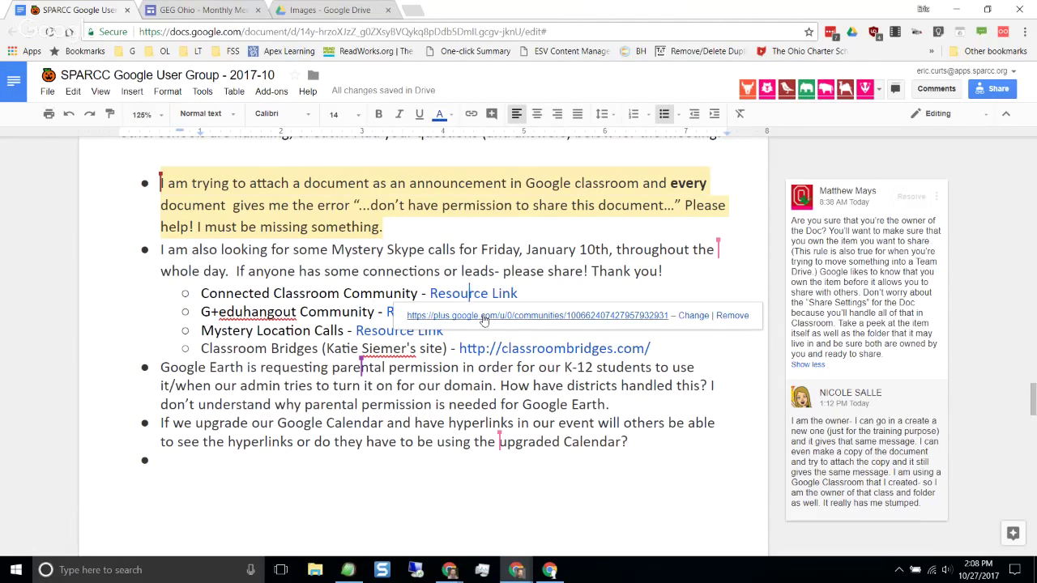
{"action": "left_click", "coordinate": [481, 317]}
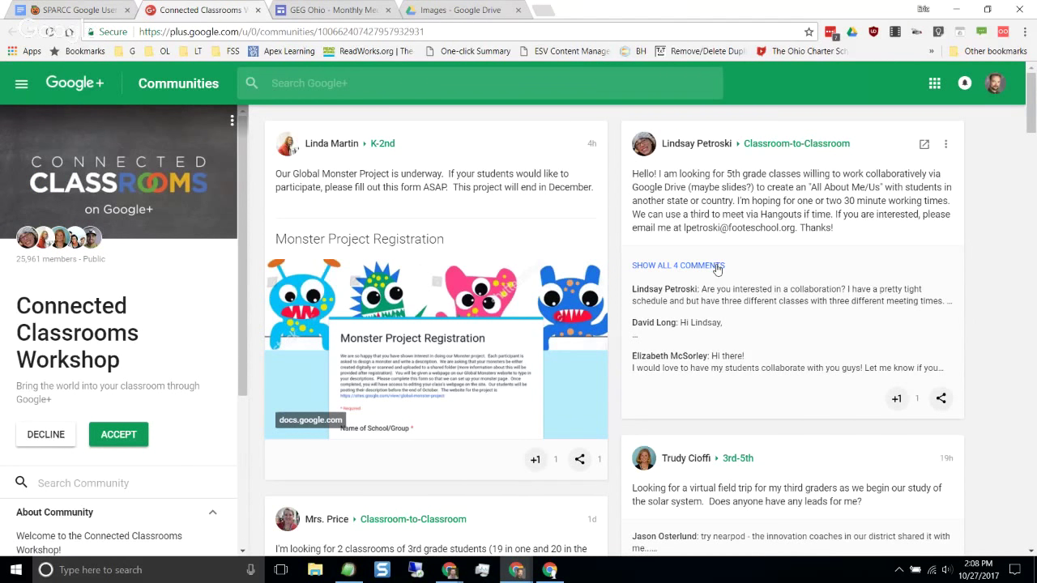
Step: Browse the Connected Classrooms Workshop posts for mystery hangout and collaboration requests, and close the community page
{"action": "scroll", "coordinate": [718, 270], "scroll_direction": "down", "scroll_amount": 1}
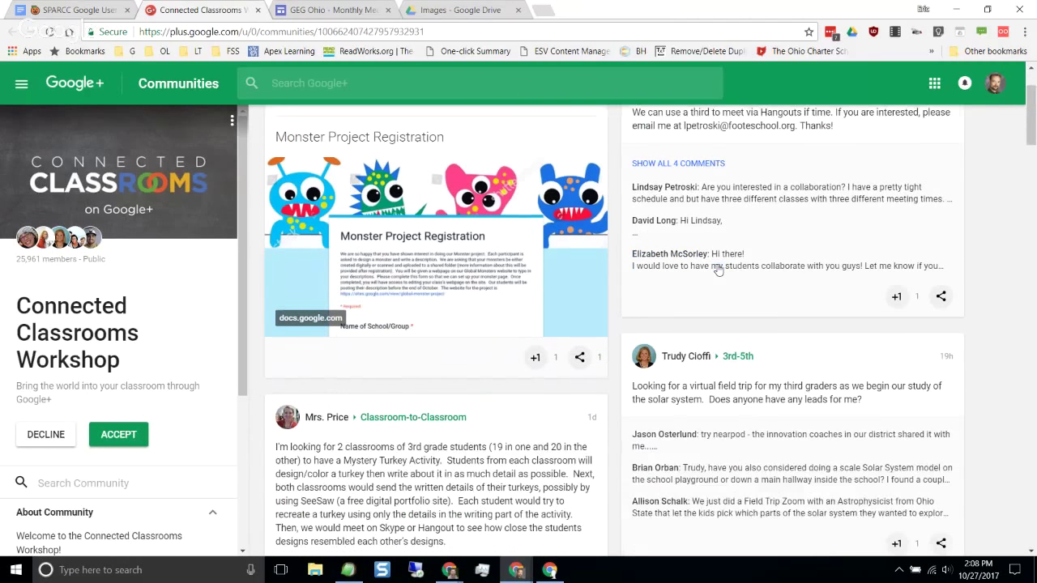
{"action": "scroll", "coordinate": [718, 270], "scroll_direction": "down", "scroll_amount": 1}
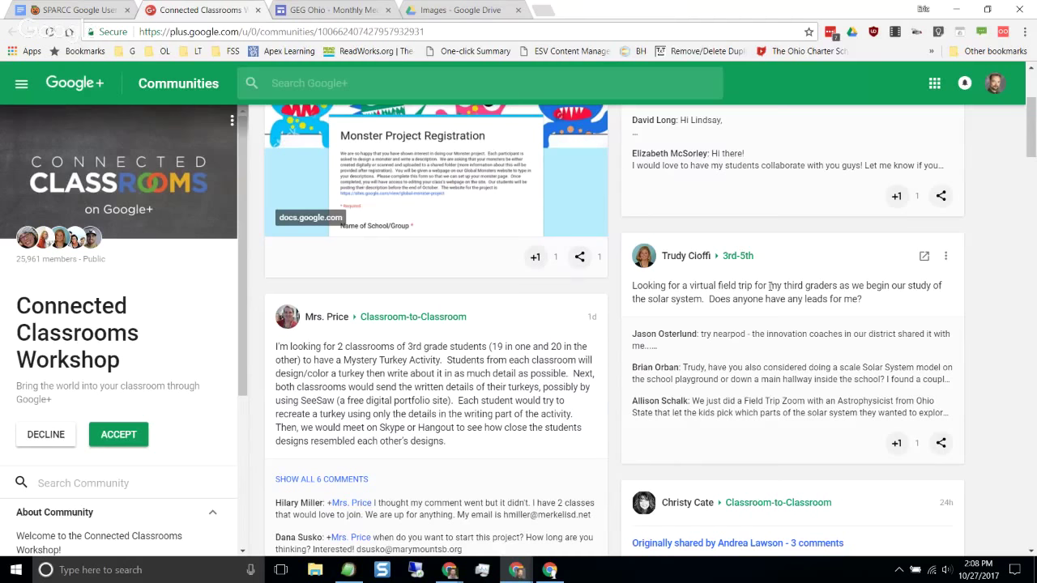
{"action": "scroll", "coordinate": [770, 285], "scroll_direction": "down", "scroll_amount": 2}
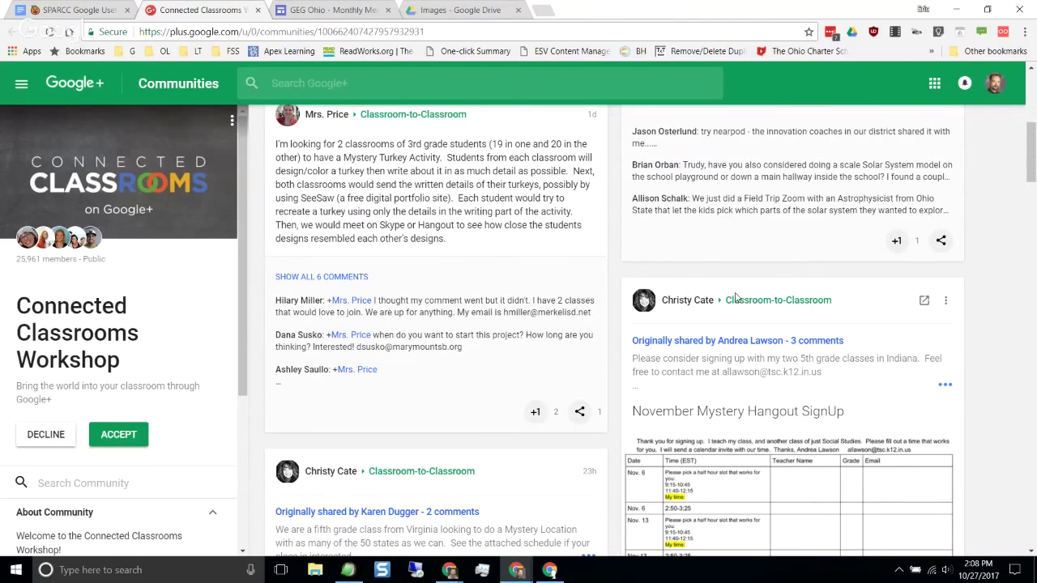
{"action": "scroll", "coordinate": [736, 377], "scroll_direction": "down", "scroll_amount": 5}
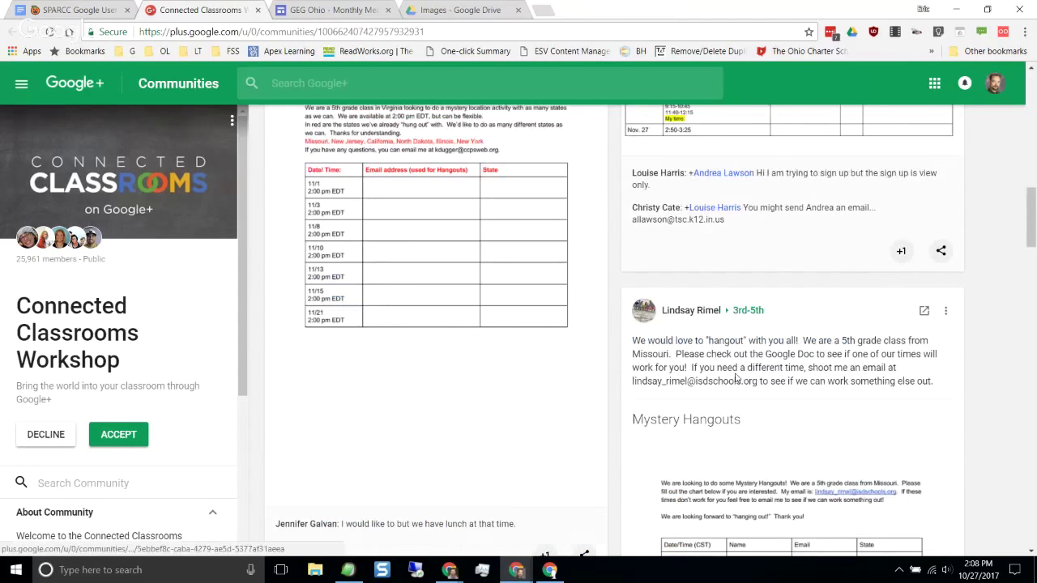
{"action": "scroll", "coordinate": [736, 377], "scroll_direction": "down", "scroll_amount": 3}
{"action": "scroll", "coordinate": [652, 367], "scroll_direction": "down", "scroll_amount": 3}
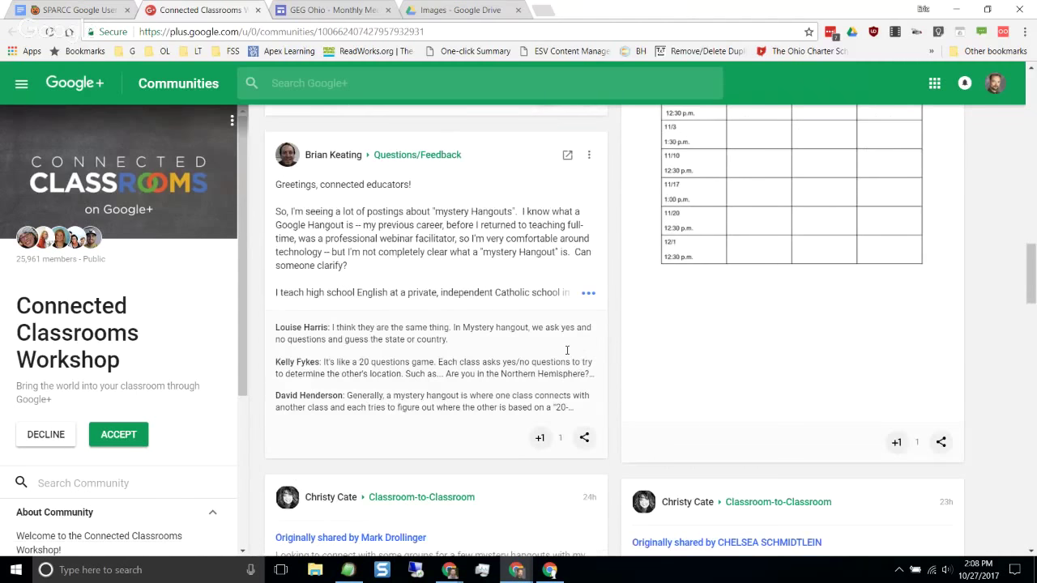
{"action": "scroll", "coordinate": [584, 349], "scroll_direction": "down", "scroll_amount": 3}
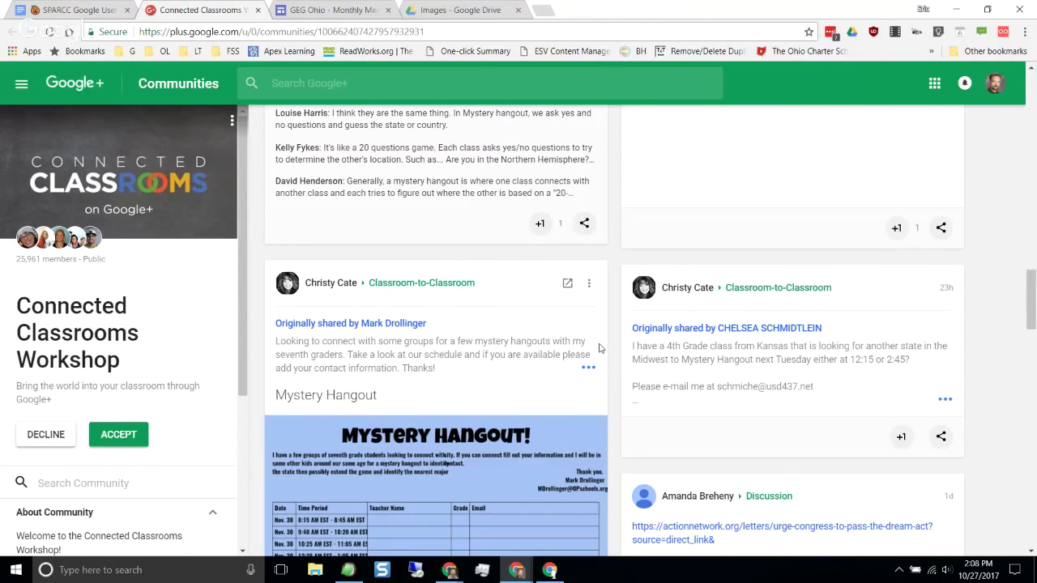
{"action": "scroll", "coordinate": [600, 346], "scroll_direction": "down", "scroll_amount": 5}
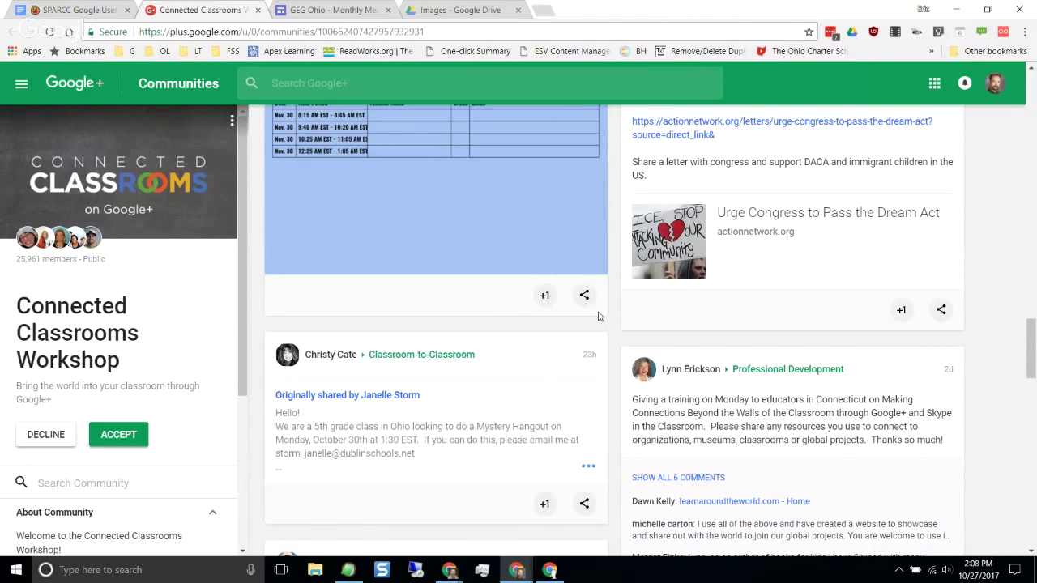
{"action": "scroll", "coordinate": [599, 316], "scroll_direction": "down", "scroll_amount": 2}
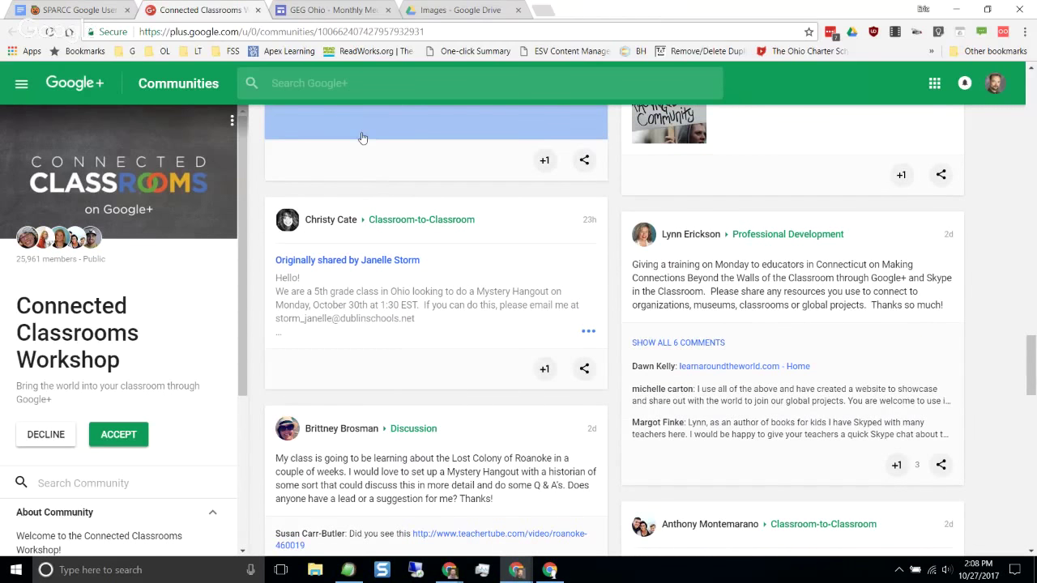
{"action": "left_click", "coordinate": [257, 10]}
Step: Go over the G+eduhangout, Mystery Location Calls and Classroom Bridges resources, and open the classroombridges.com link
{"action": "left_click", "coordinate": [328, 314]}
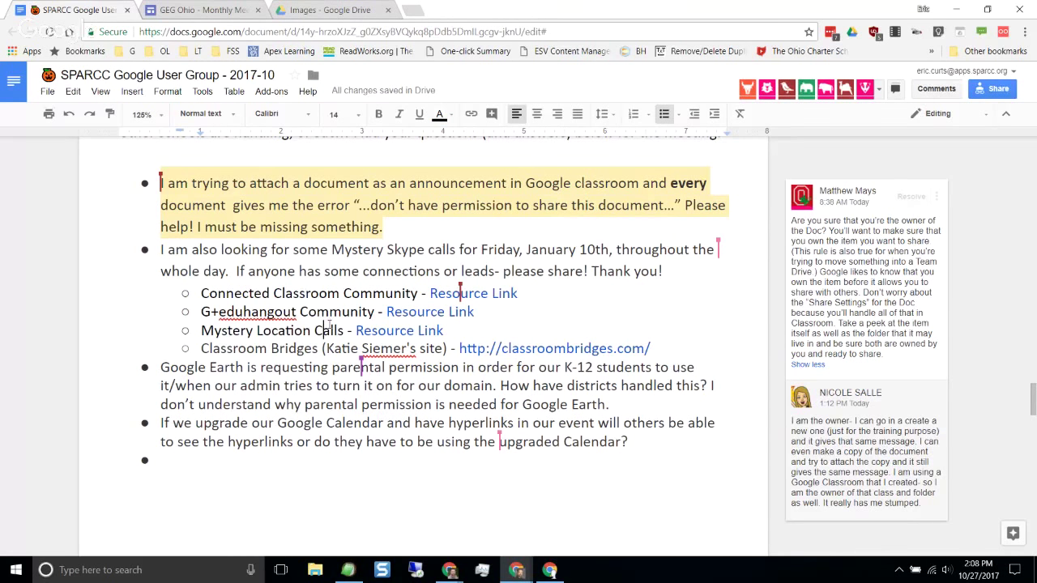
{"action": "left_click", "coordinate": [323, 330]}
{"action": "left_click", "coordinate": [335, 348]}
{"action": "left_click_drag", "start_coordinate": [212, 348], "coordinate": [328, 348]}
{"action": "left_click", "coordinate": [328, 348]}
{"action": "left_click", "coordinate": [535, 350]}
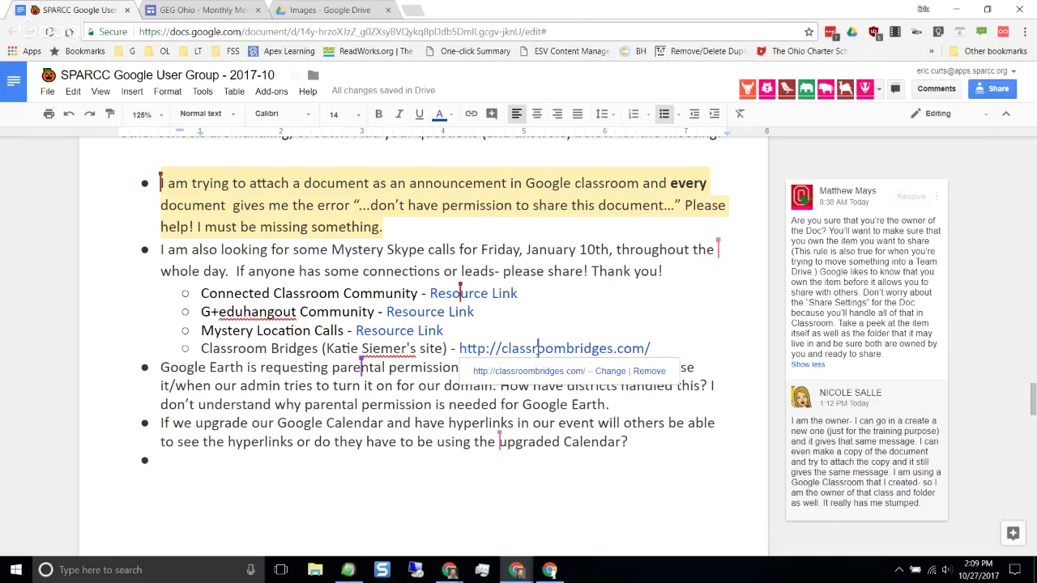
{"action": "left_click", "coordinate": [541, 373]}
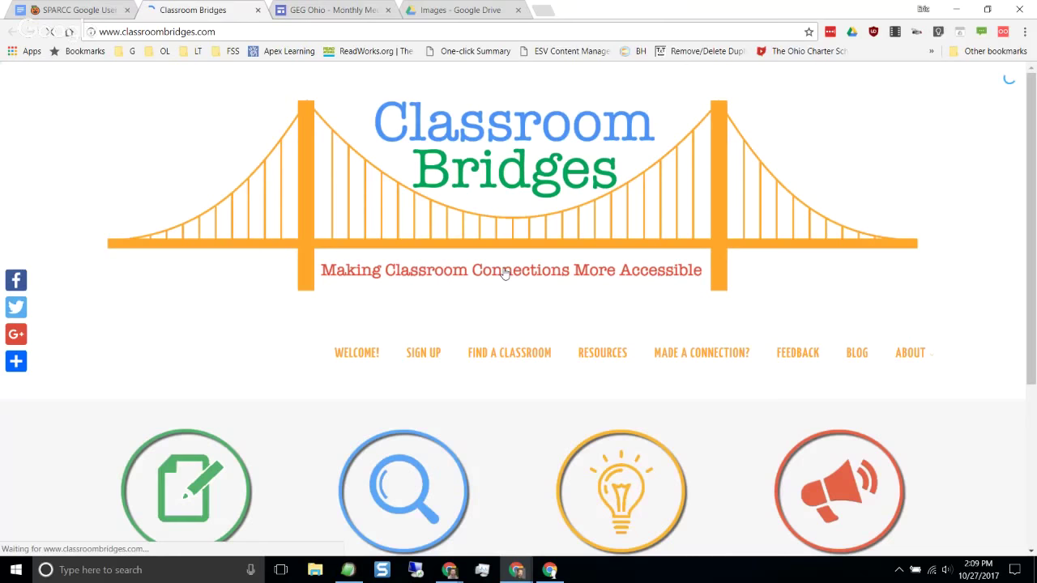
Step: Look over the Classroom Bridges home page and open its Find a Classroom page
{"action": "scroll", "coordinate": [503, 272], "scroll_direction": "down", "scroll_amount": 2}
{"action": "scroll", "coordinate": [501, 269], "scroll_direction": "down", "scroll_amount": 1}
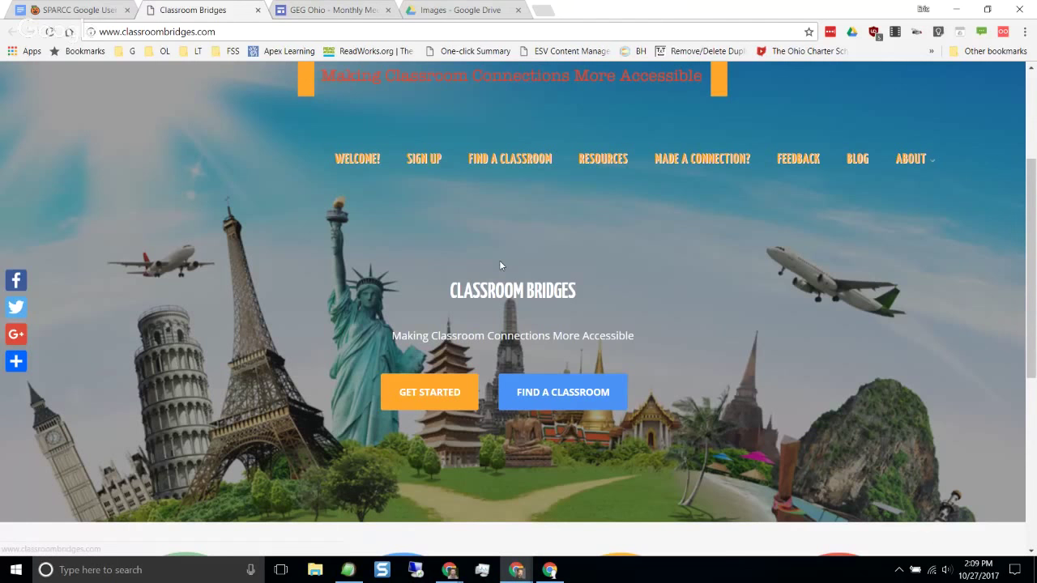
{"action": "scroll", "coordinate": [500, 265], "scroll_direction": "up", "scroll_amount": 3}
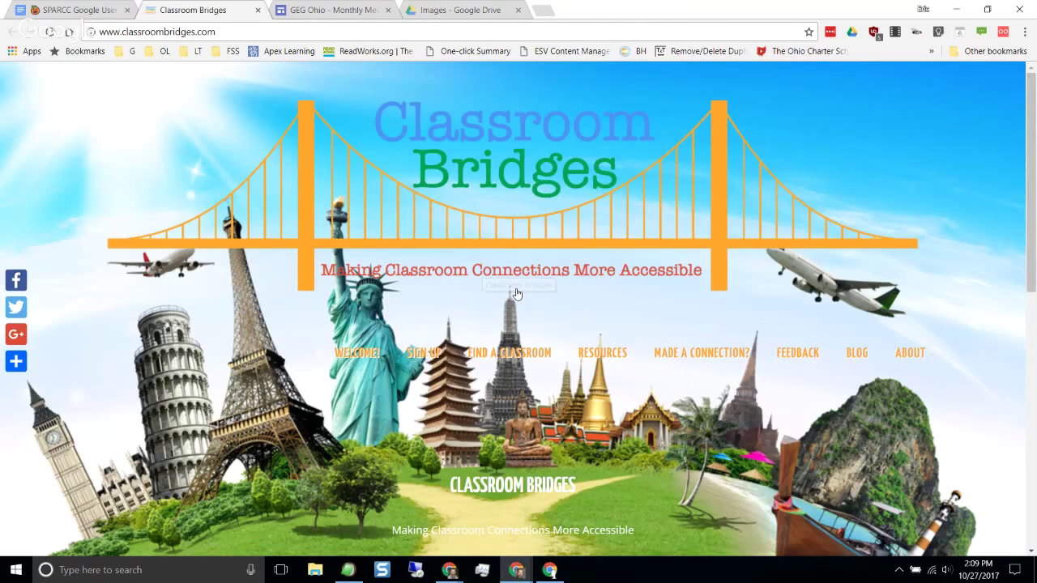
{"action": "scroll", "coordinate": [665, 320], "scroll_direction": "down", "scroll_amount": 4}
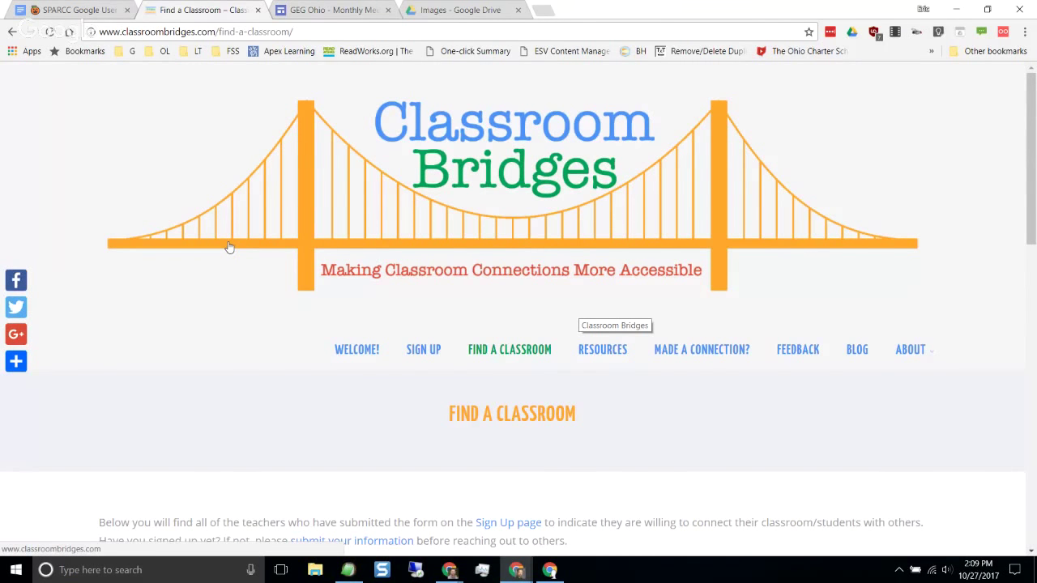
Step: Examine the Find a Classroom page's instructions, world map, search filters and teacher table, and close the site
{"action": "scroll", "coordinate": [229, 247], "scroll_direction": "down", "scroll_amount": 1}
{"action": "scroll", "coordinate": [229, 247], "scroll_direction": "down", "scroll_amount": 4}
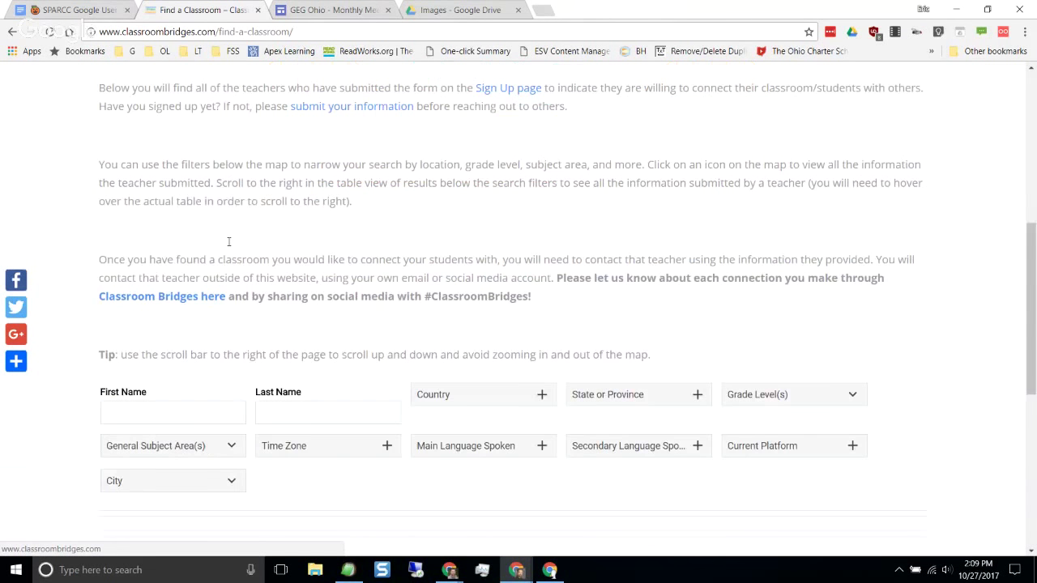
{"action": "scroll", "coordinate": [228, 241], "scroll_direction": "down", "scroll_amount": 1}
{"action": "scroll", "coordinate": [994, 181], "scroll_direction": "down", "scroll_amount": 1}
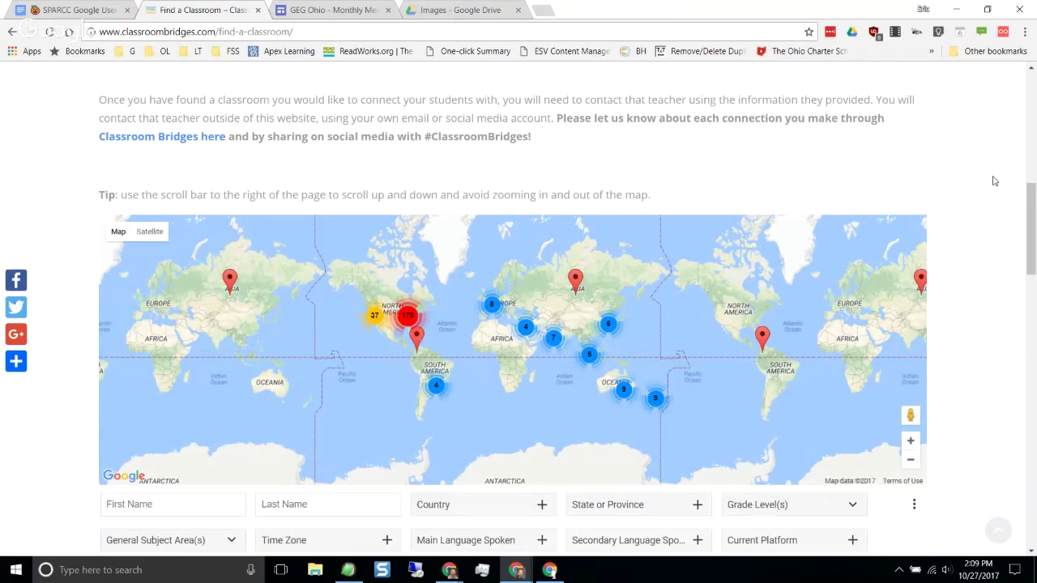
{"action": "scroll", "coordinate": [995, 181], "scroll_direction": "down", "scroll_amount": 3}
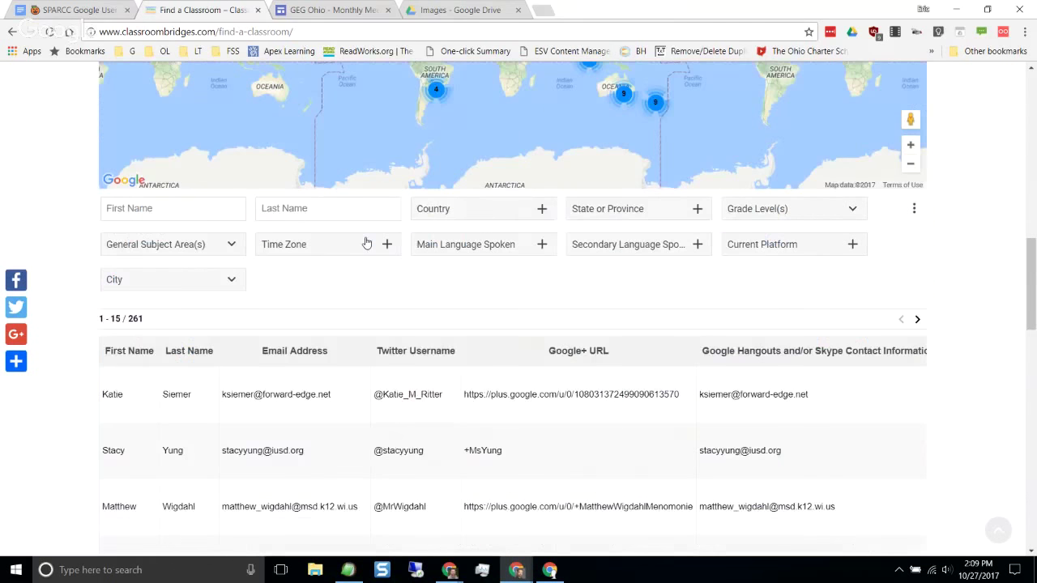
{"action": "scroll", "coordinate": [977, 303], "scroll_direction": "down", "scroll_amount": 10}
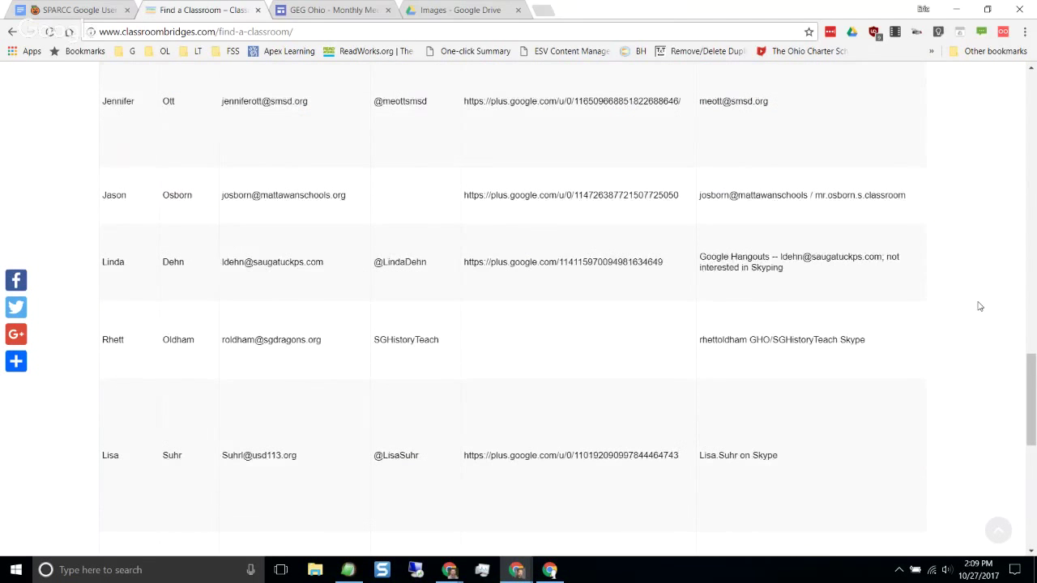
{"action": "scroll", "coordinate": [979, 306], "scroll_direction": "down", "scroll_amount": 2}
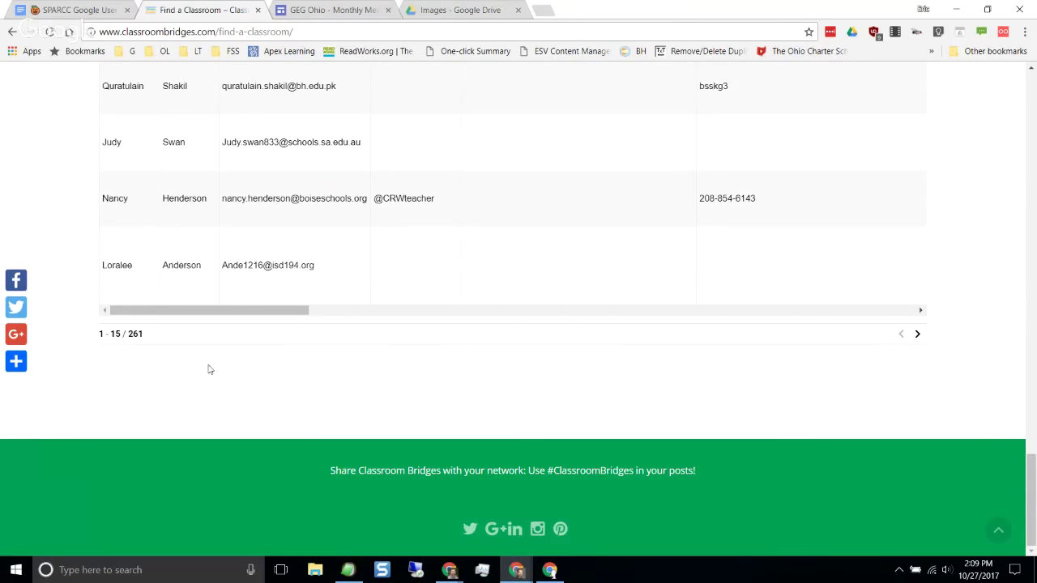
{"action": "scroll", "coordinate": [977, 321], "scroll_direction": "up", "scroll_amount": 12}
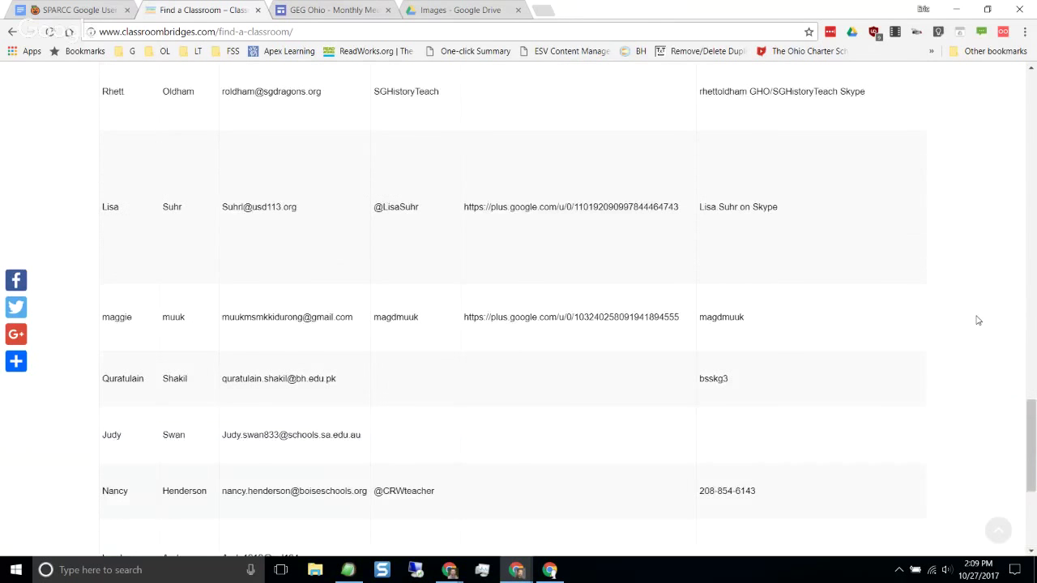
{"action": "scroll", "coordinate": [977, 321], "scroll_direction": "up", "scroll_amount": 5}
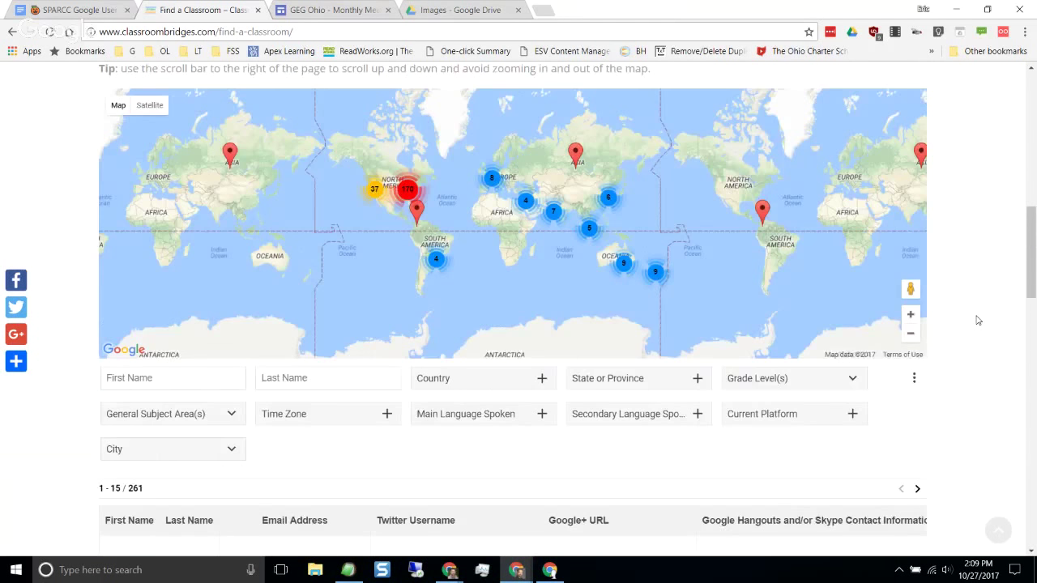
{"action": "scroll", "coordinate": [978, 321], "scroll_direction": "up", "scroll_amount": 1}
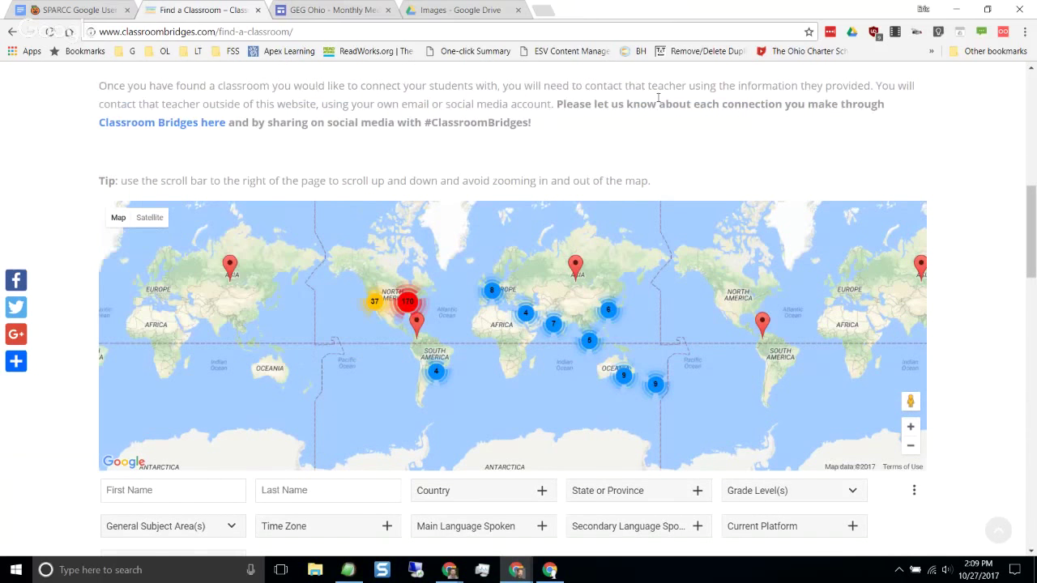
{"action": "left_click", "coordinate": [257, 10]}
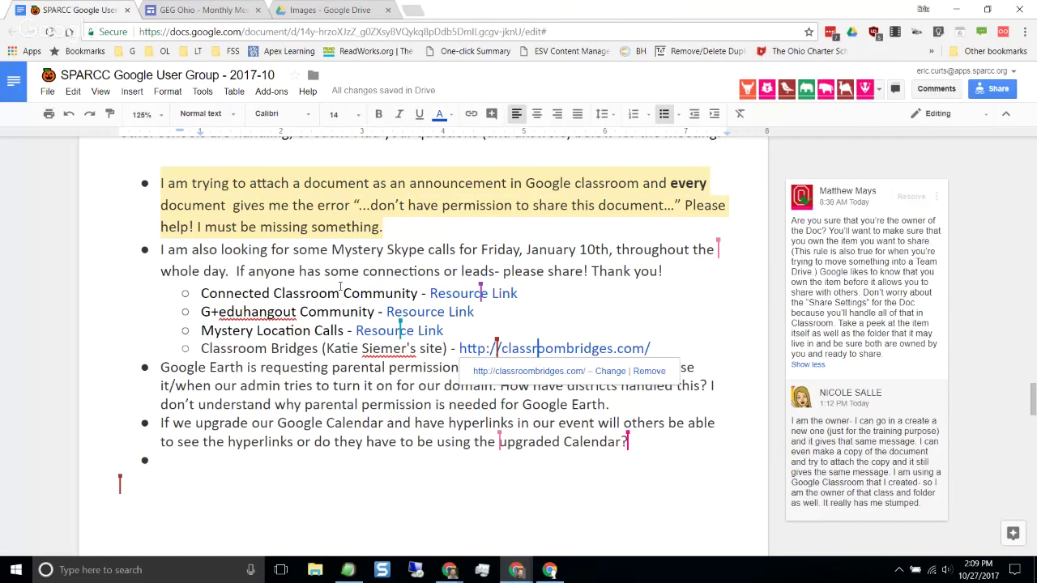
Step: Go to the Google Earth parental permission question and open the September 29, 2017 agenda from the GEG Ohio meeting schedule
{"action": "left_click", "coordinate": [332, 367]}
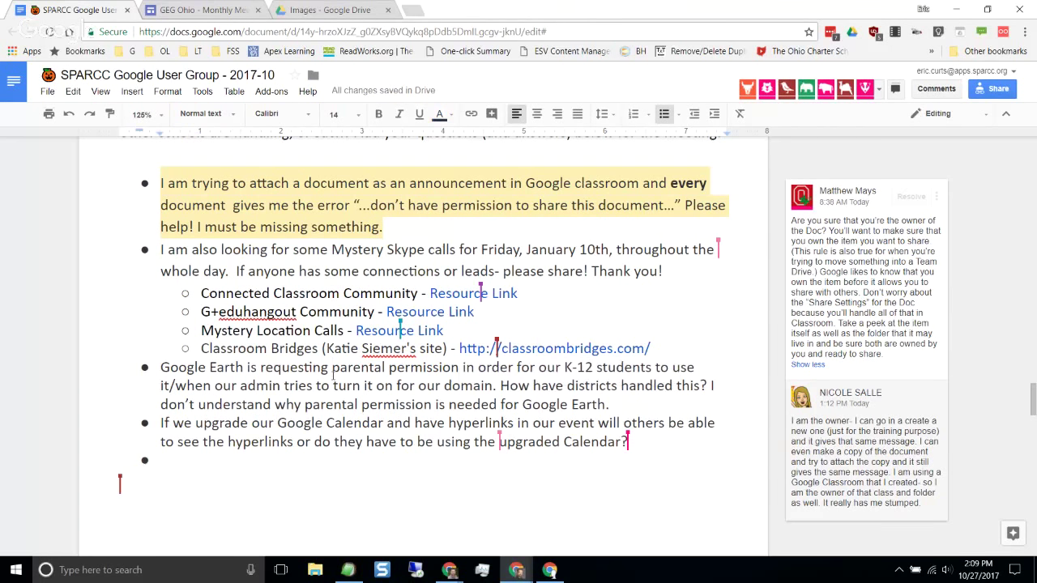
{"action": "scroll", "coordinate": [334, 377], "scroll_direction": "down", "scroll_amount": 1}
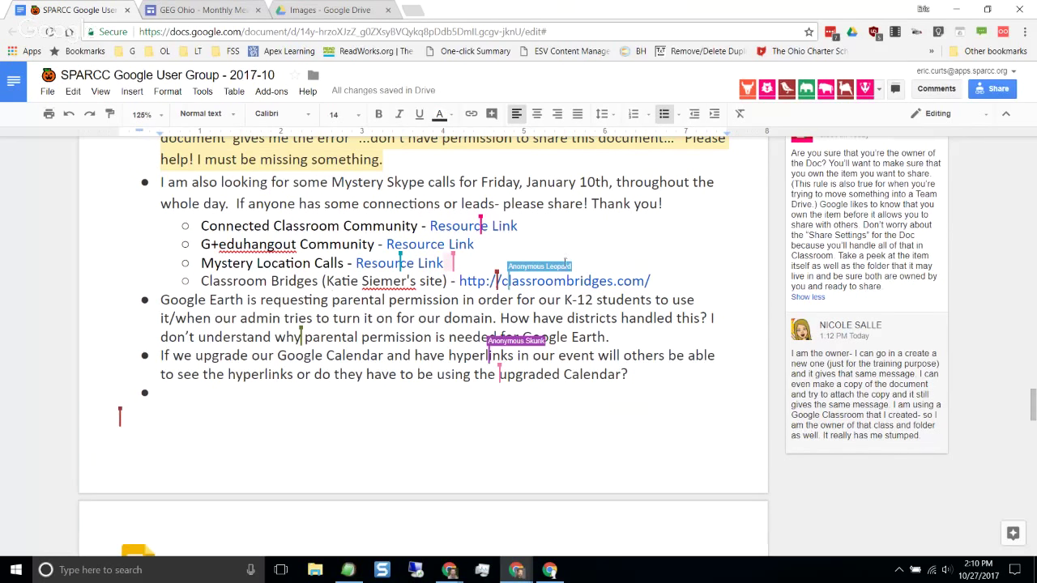
{"action": "left_click", "coordinate": [220, 12]}
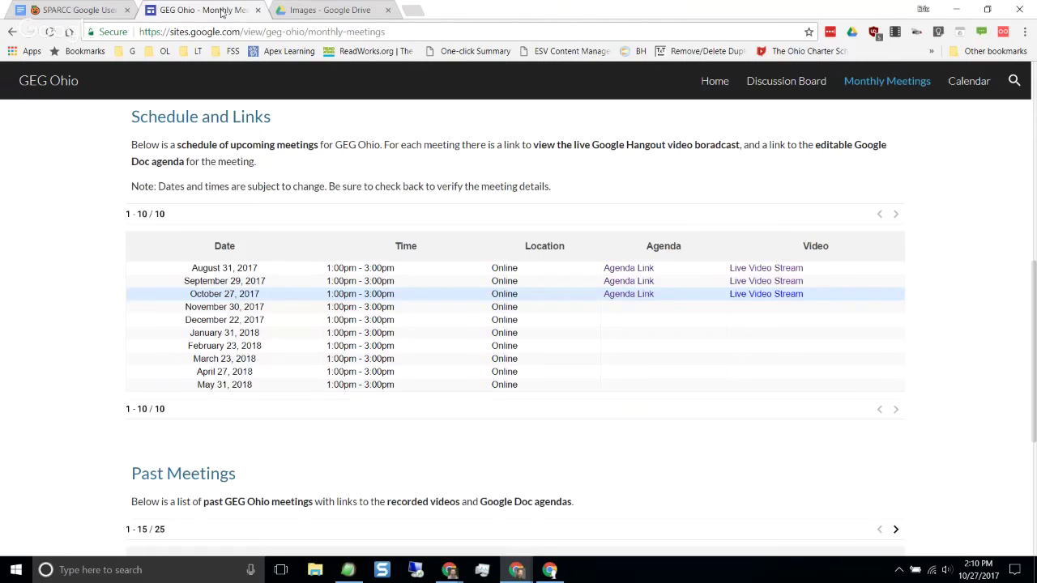
{"action": "left_click", "coordinate": [641, 286]}
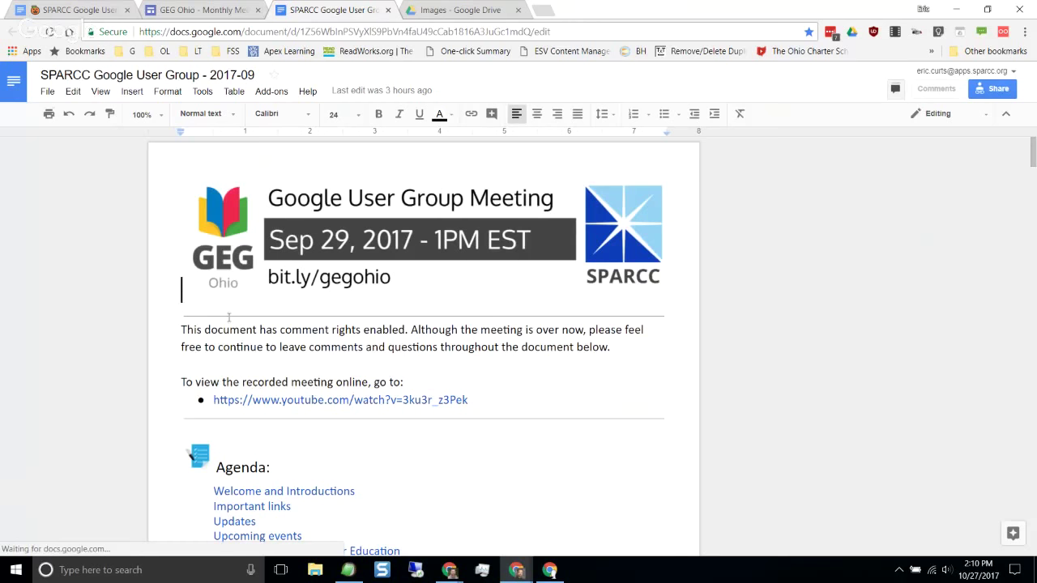
Step: Find the Google Earth parental permission question in the September agenda's Questions and Answers section
{"action": "scroll", "coordinate": [163, 300], "scroll_direction": "down", "scroll_amount": 1}
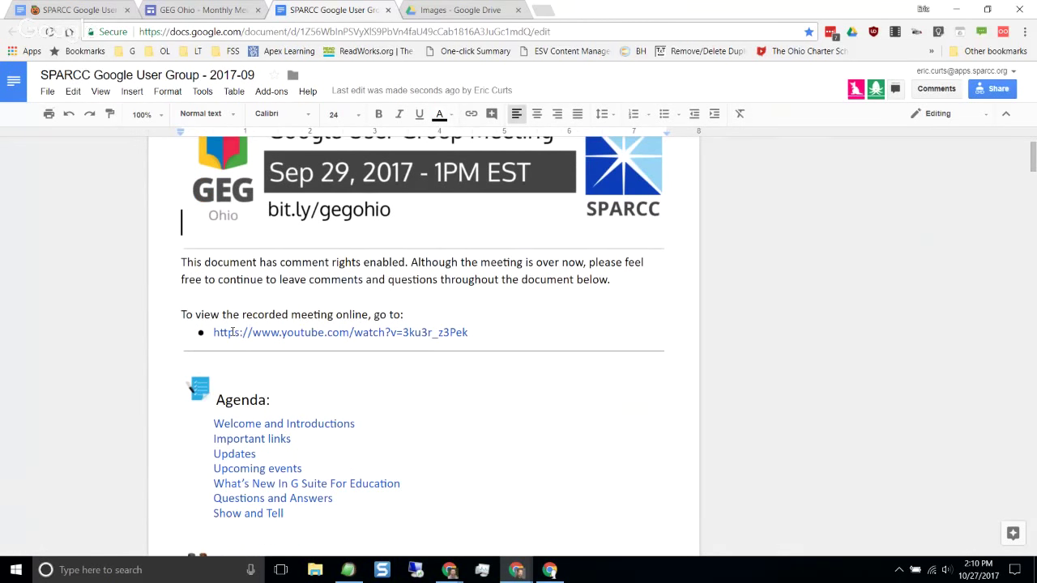
{"action": "scroll", "coordinate": [231, 328], "scroll_direction": "down", "scroll_amount": 3}
{"action": "scroll", "coordinate": [232, 327], "scroll_direction": "down", "scroll_amount": 8}
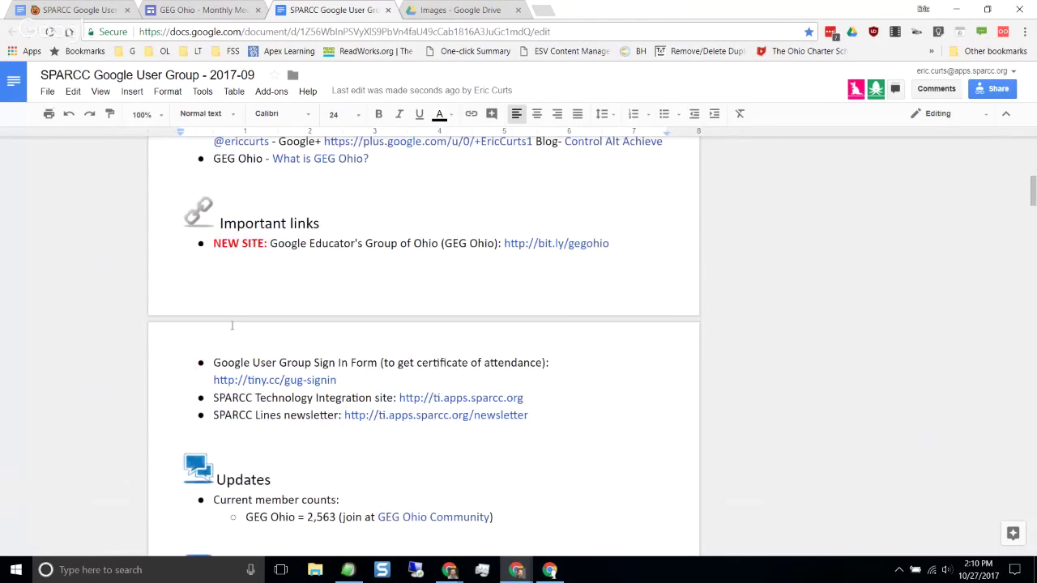
{"action": "scroll", "coordinate": [231, 325], "scroll_direction": "down", "scroll_amount": 12}
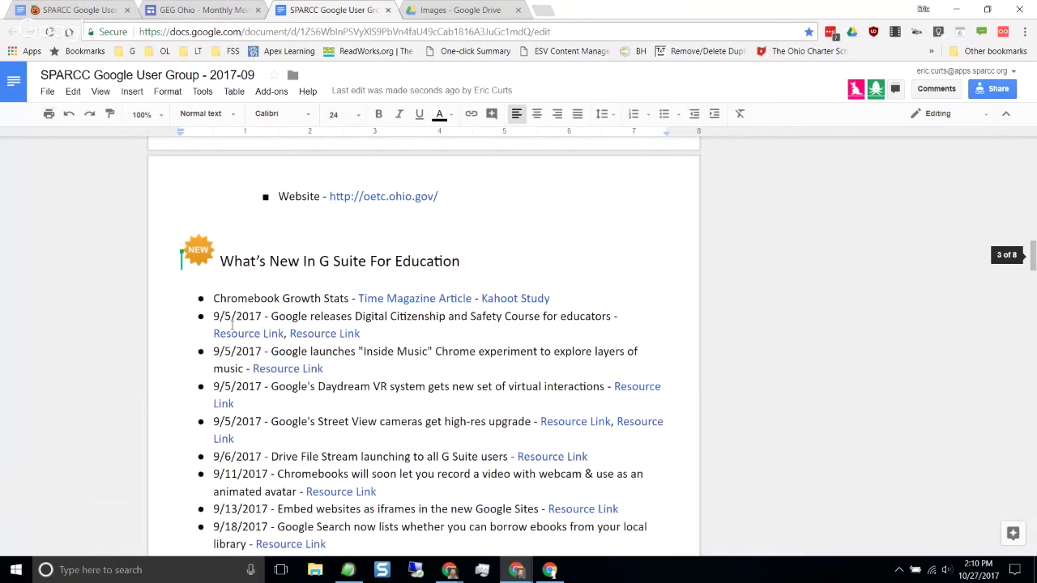
{"action": "scroll", "coordinate": [233, 325], "scroll_direction": "down", "scroll_amount": 3}
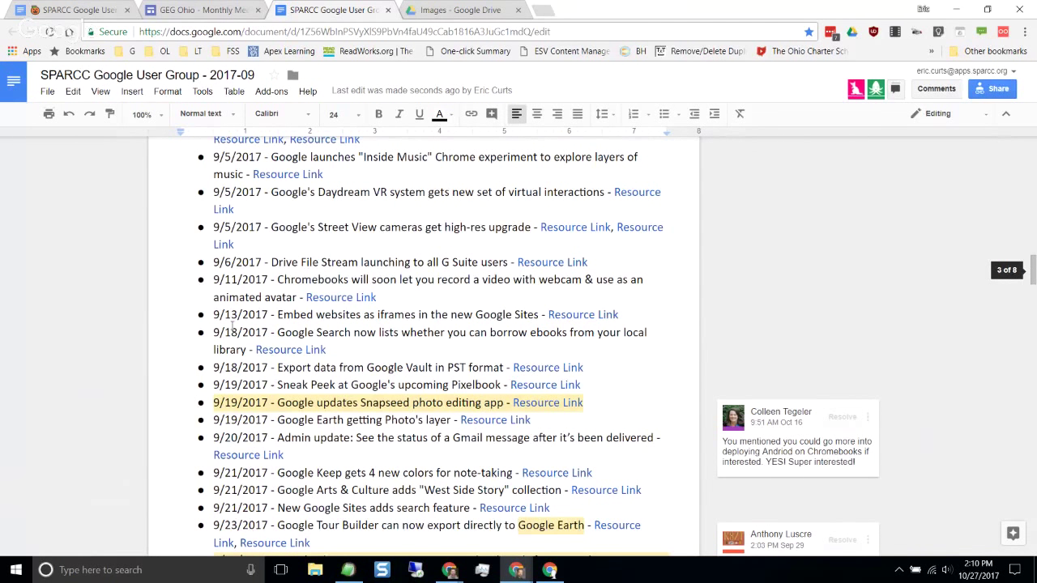
{"action": "scroll", "coordinate": [231, 327], "scroll_direction": "down", "scroll_amount": 8}
{"action": "scroll", "coordinate": [232, 325], "scroll_direction": "down", "scroll_amount": 3}
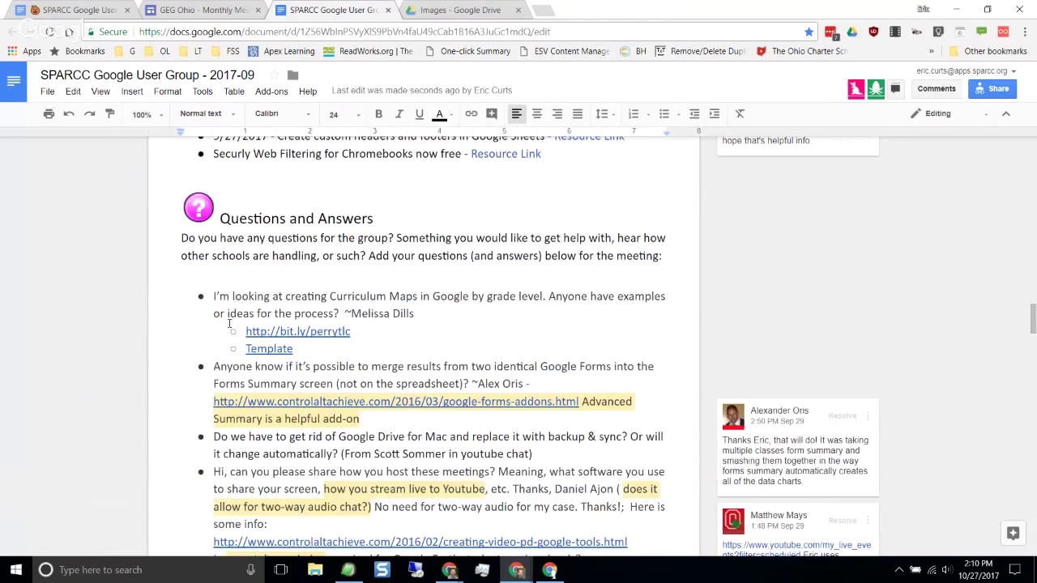
{"action": "scroll", "coordinate": [229, 323], "scroll_direction": "down", "scroll_amount": 5}
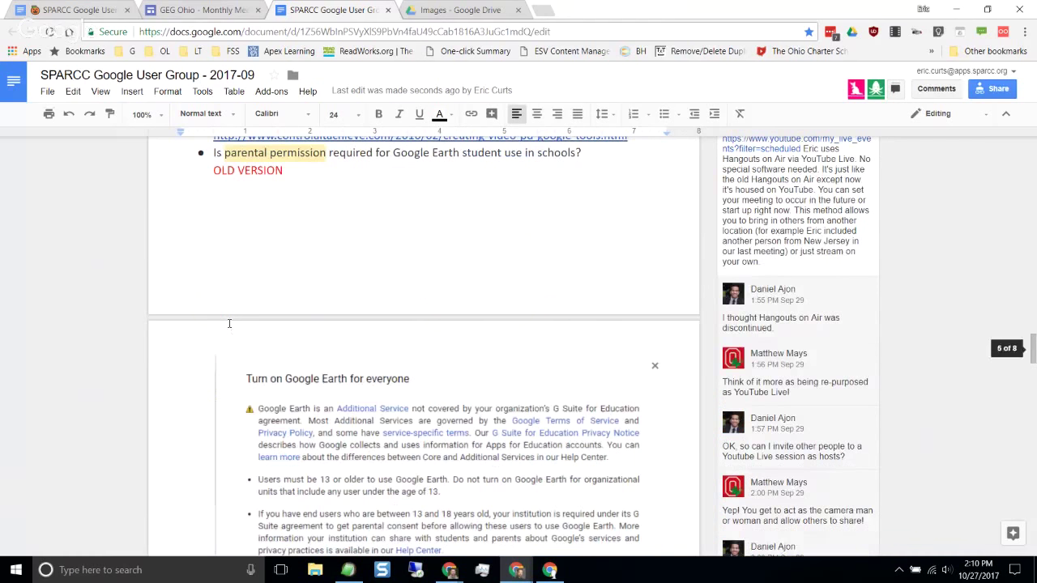
Step: Recheck the Google Earth question in the October agenda and return to the matching parental permission question in the September agenda
{"action": "left_click", "coordinate": [187, 10]}
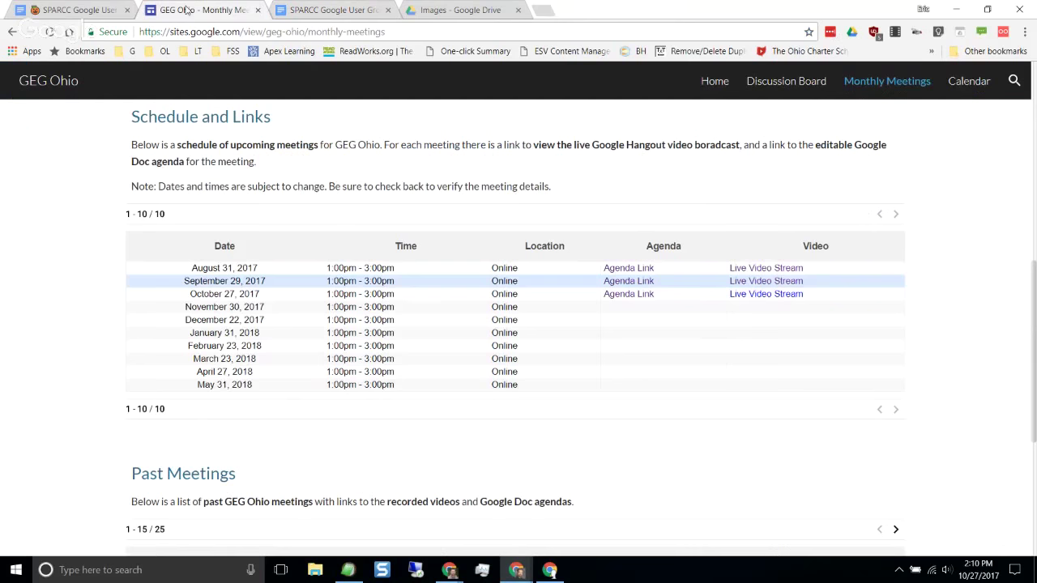
{"action": "left_click", "coordinate": [81, 10]}
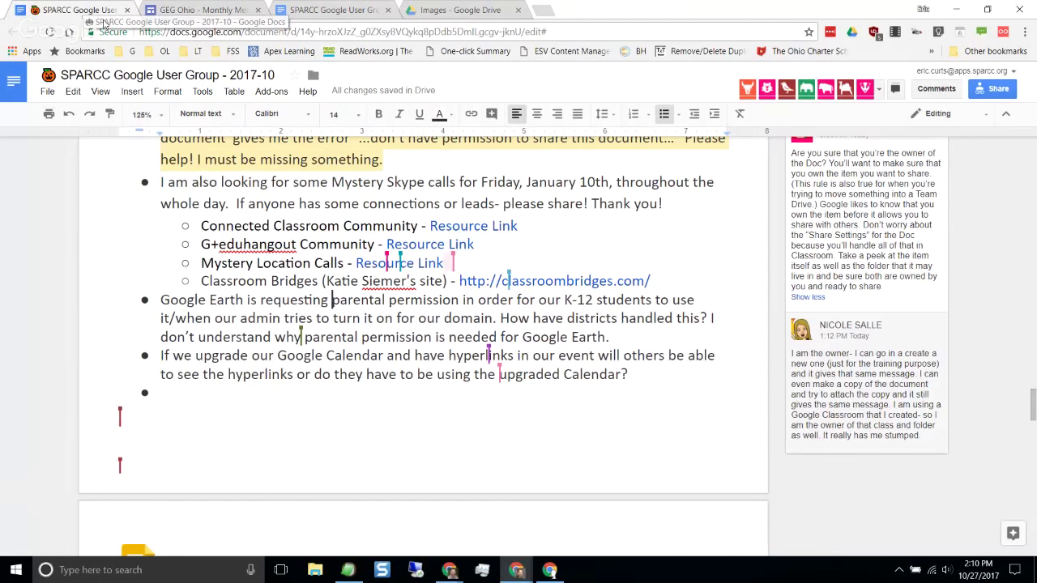
{"action": "left_click", "coordinate": [350, 10]}
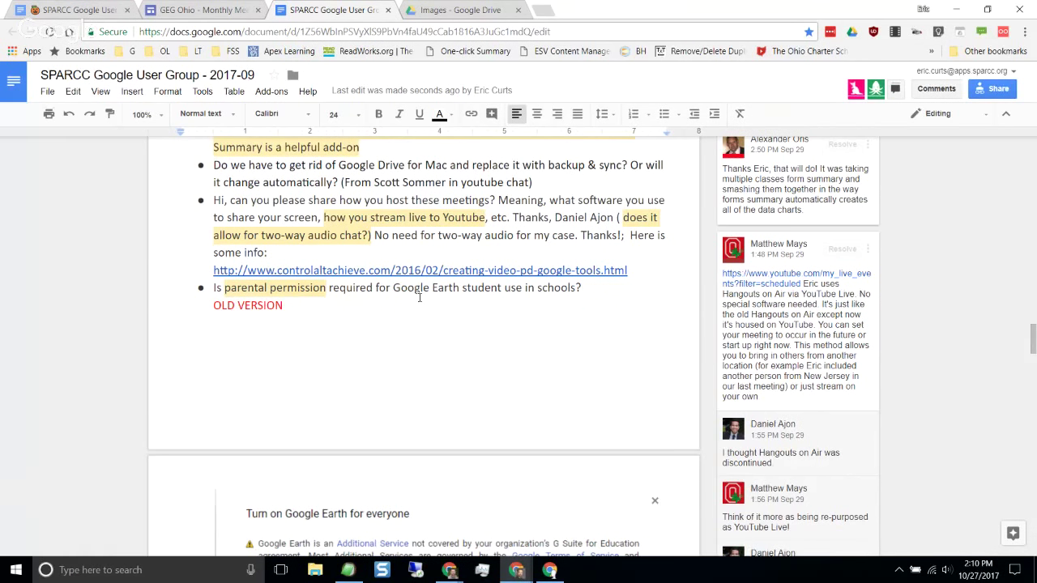
{"action": "scroll", "coordinate": [420, 297], "scroll_direction": "down", "scroll_amount": 1}
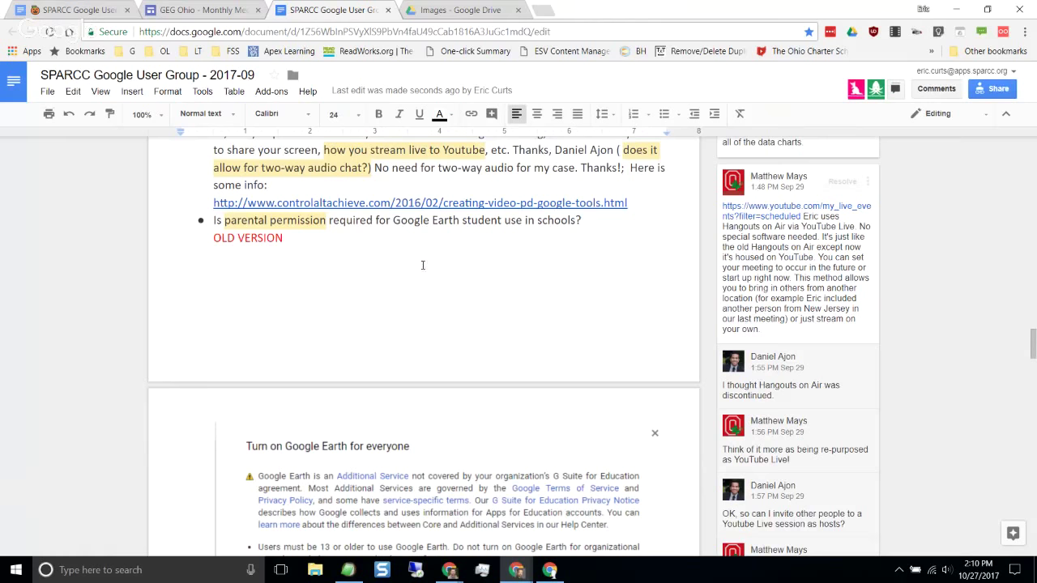
{"action": "left_click", "coordinate": [432, 220]}
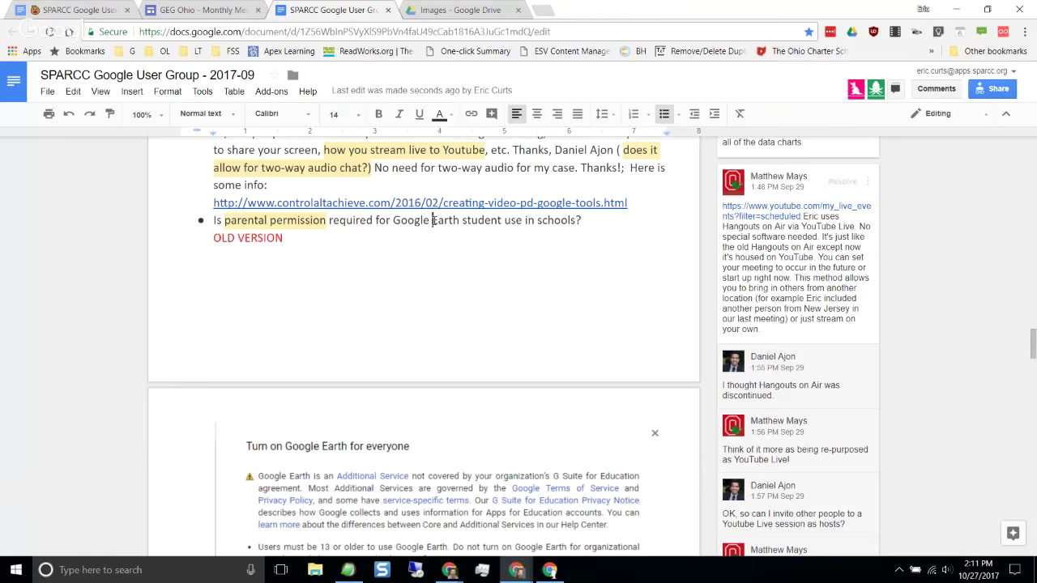
Step: Skim the old and new version screenshots of the Google Earth activation terms and return to the parental permission question
{"action": "scroll", "coordinate": [435, 221], "scroll_direction": "down", "scroll_amount": 1}
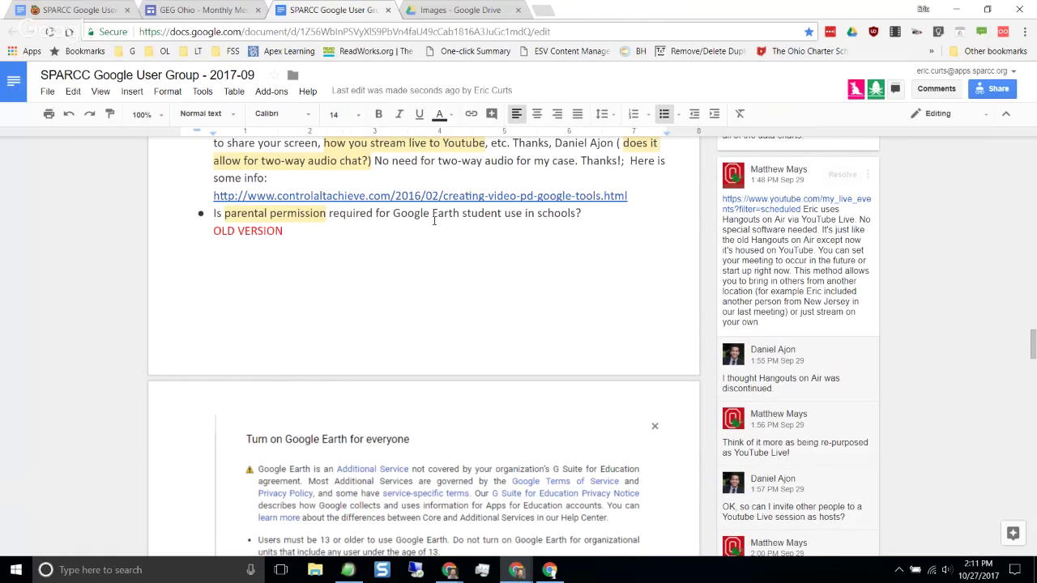
{"action": "scroll", "coordinate": [434, 221], "scroll_direction": "down", "scroll_amount": 1}
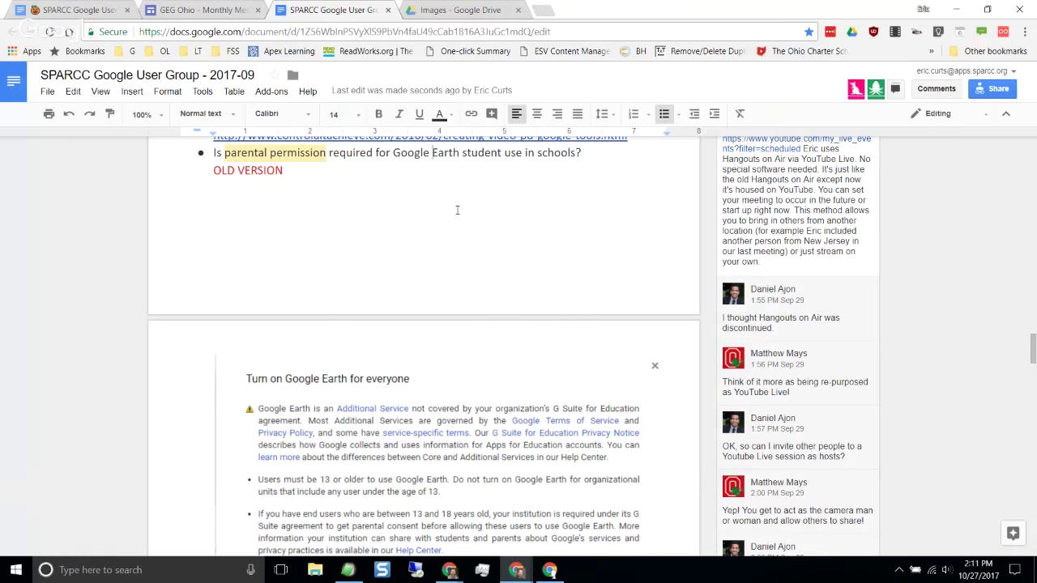
{"action": "scroll", "coordinate": [457, 210], "scroll_direction": "down", "scroll_amount": 2}
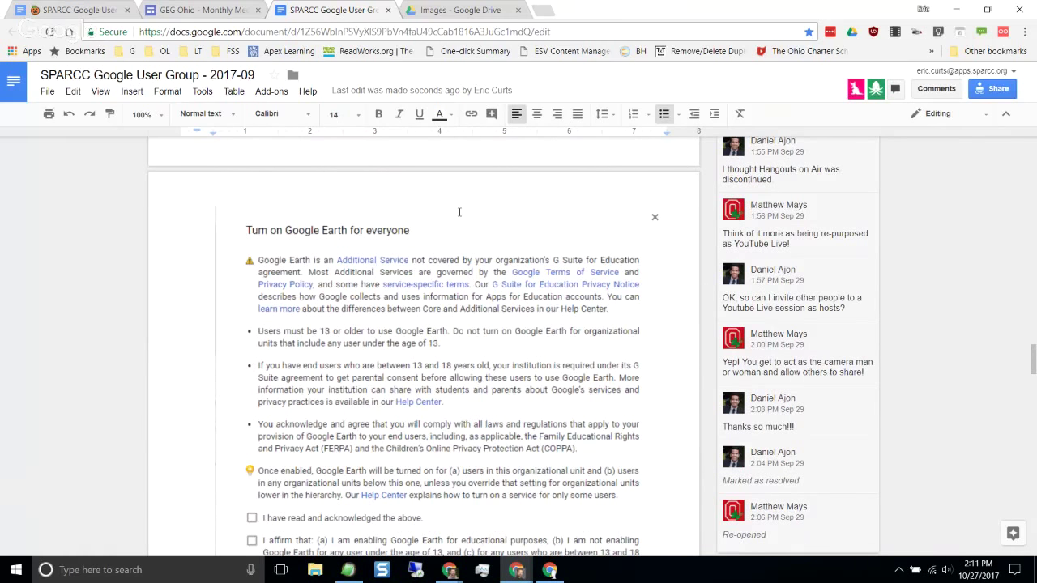
{"action": "scroll", "coordinate": [459, 212], "scroll_direction": "down", "scroll_amount": 4}
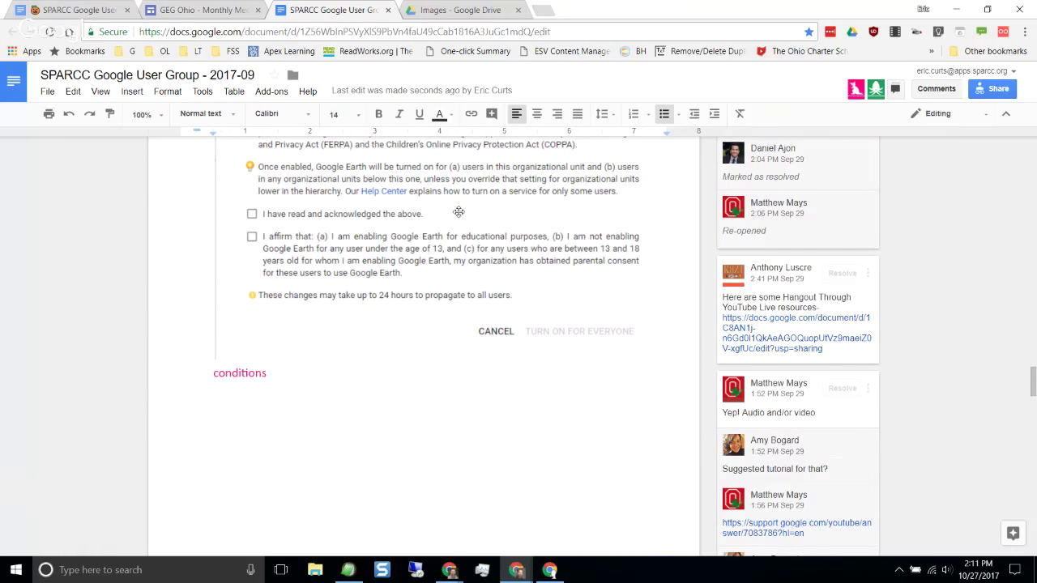
{"action": "scroll", "coordinate": [458, 211], "scroll_direction": "down", "scroll_amount": 5}
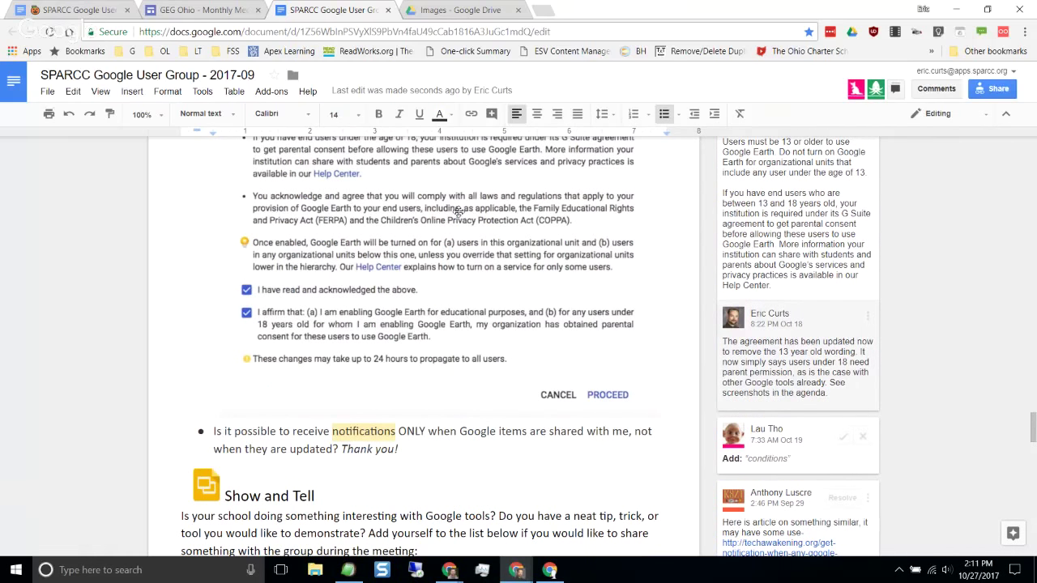
{"action": "scroll", "coordinate": [459, 211], "scroll_direction": "up", "scroll_amount": 5}
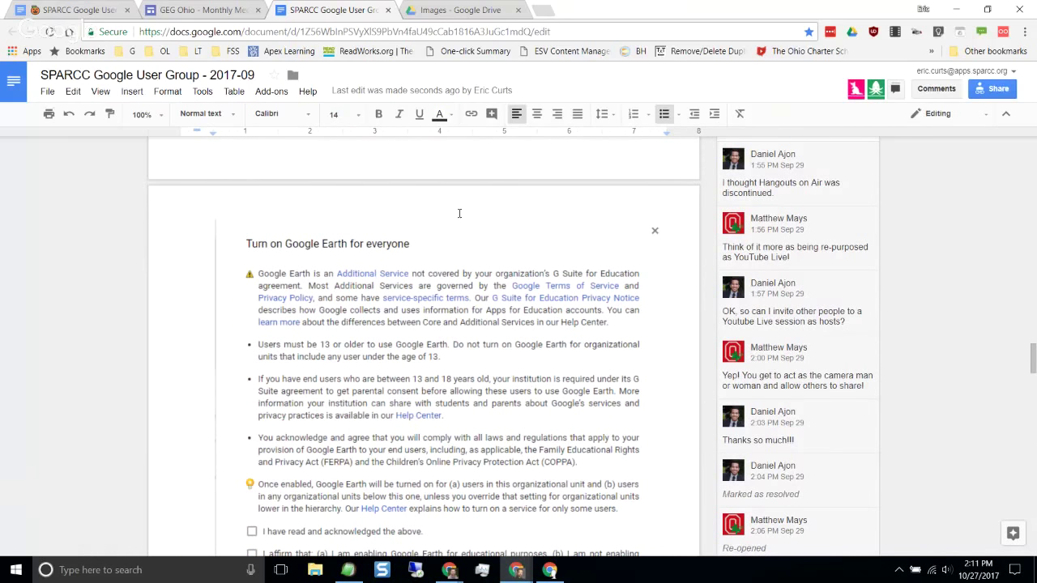
{"action": "scroll", "coordinate": [459, 213], "scroll_direction": "up", "scroll_amount": 2}
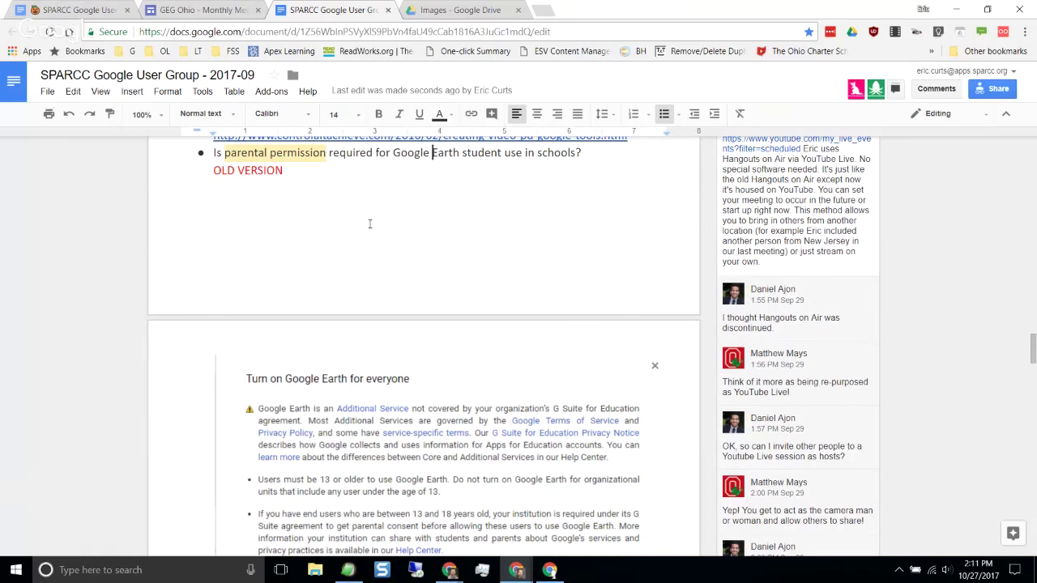
{"action": "scroll", "coordinate": [370, 223], "scroll_direction": "down", "scroll_amount": 3}
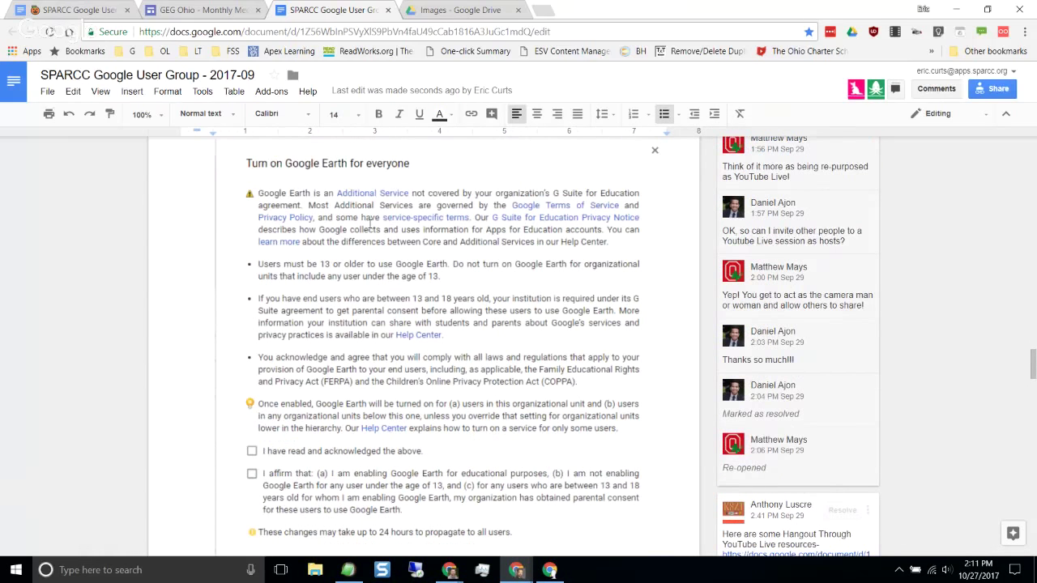
{"action": "scroll", "coordinate": [370, 224], "scroll_direction": "down", "scroll_amount": 5}
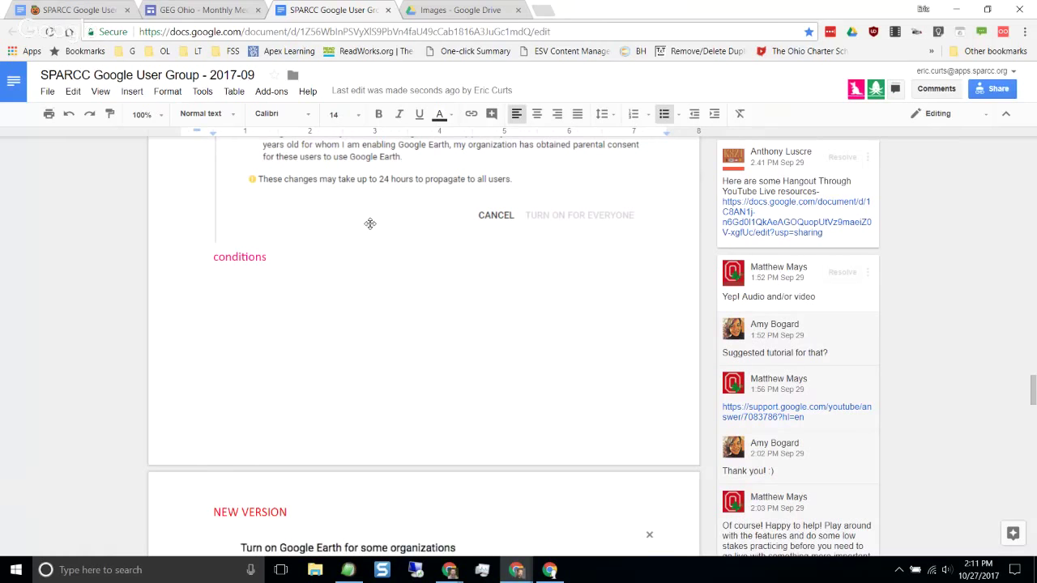
{"action": "scroll", "coordinate": [444, 378], "scroll_direction": "up", "scroll_amount": 1}
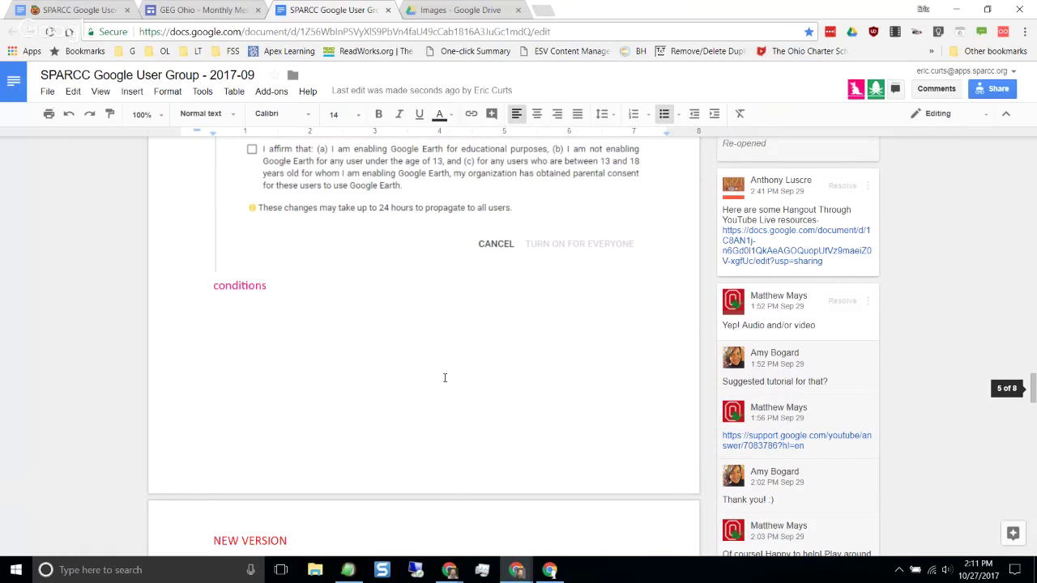
{"action": "scroll", "coordinate": [445, 377], "scroll_direction": "up", "scroll_amount": 5}
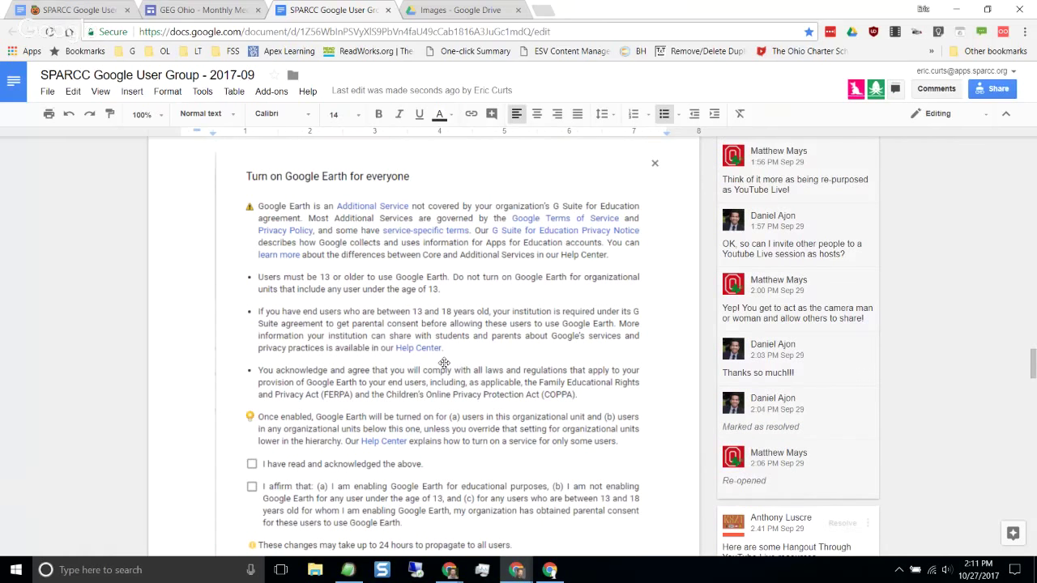
{"action": "scroll", "coordinate": [444, 363], "scroll_direction": "up", "scroll_amount": 4}
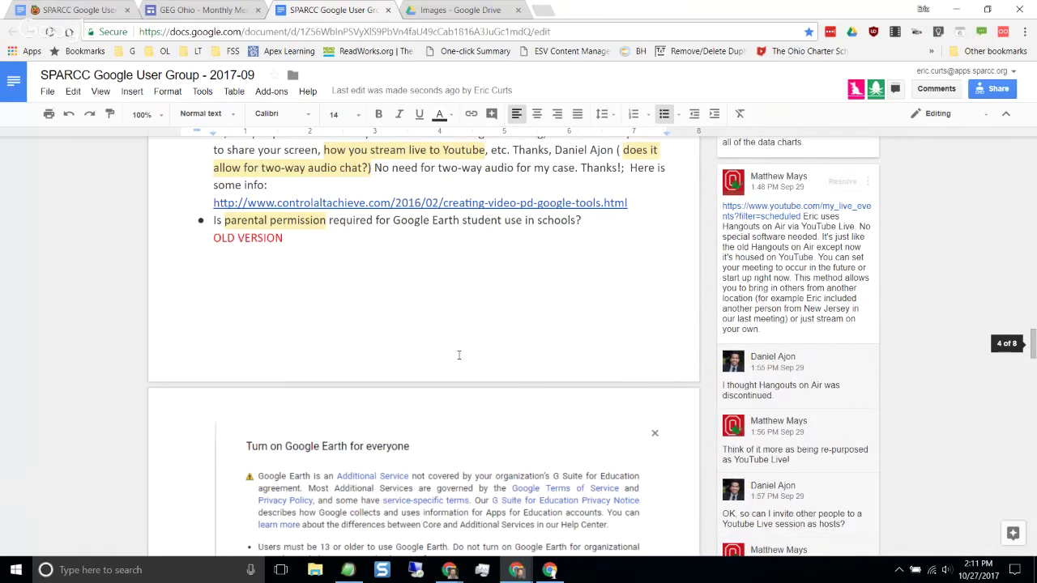
Step: Compare the age limits and parental consent wording in the old and new versions of the Google Earth terms
{"action": "scroll", "coordinate": [458, 354], "scroll_direction": "down", "scroll_amount": 4}
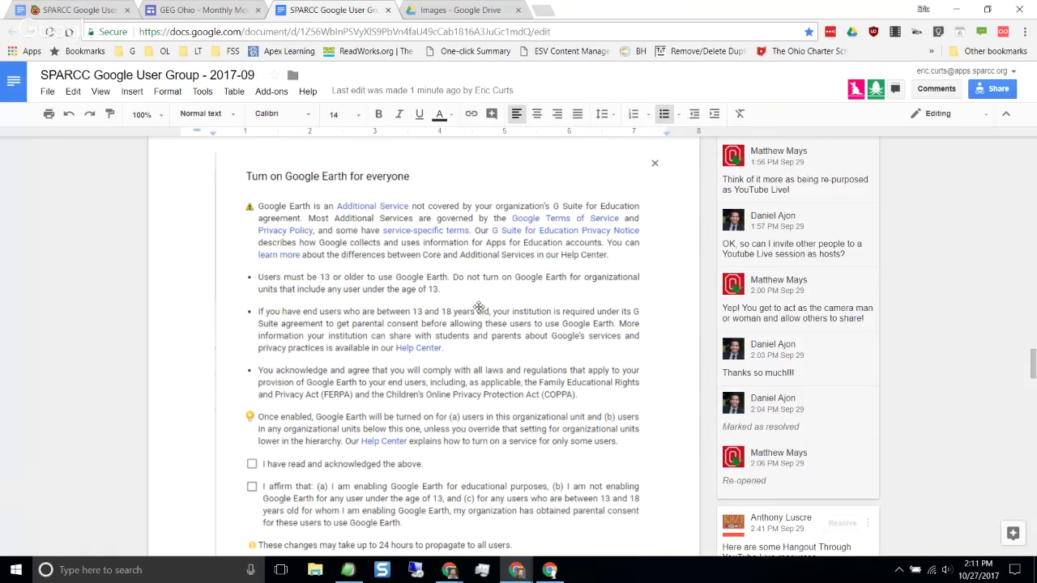
{"action": "scroll", "coordinate": [478, 303], "scroll_direction": "down", "scroll_amount": 1}
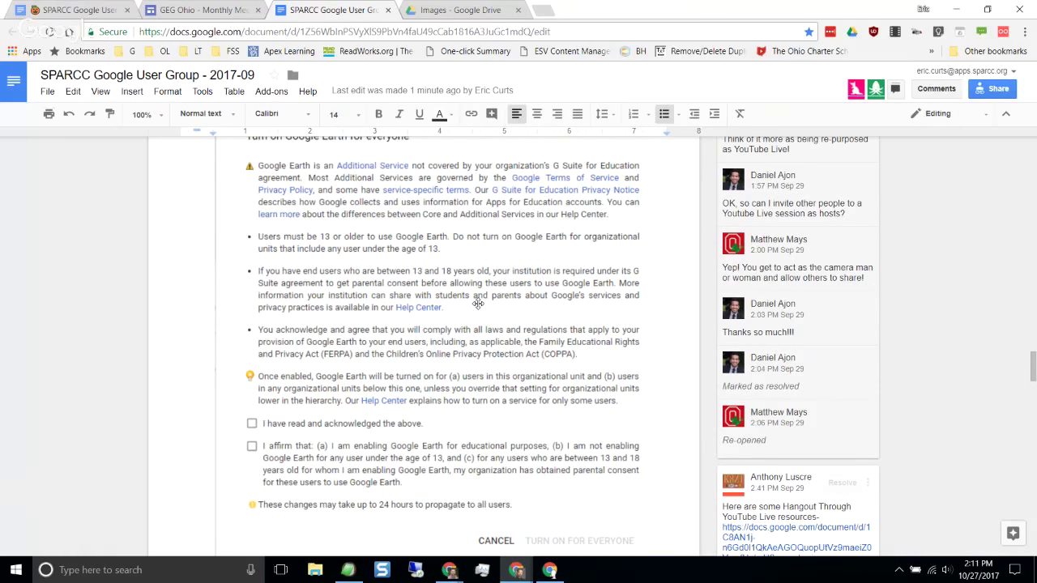
{"action": "scroll", "coordinate": [478, 303], "scroll_direction": "down", "scroll_amount": 7}
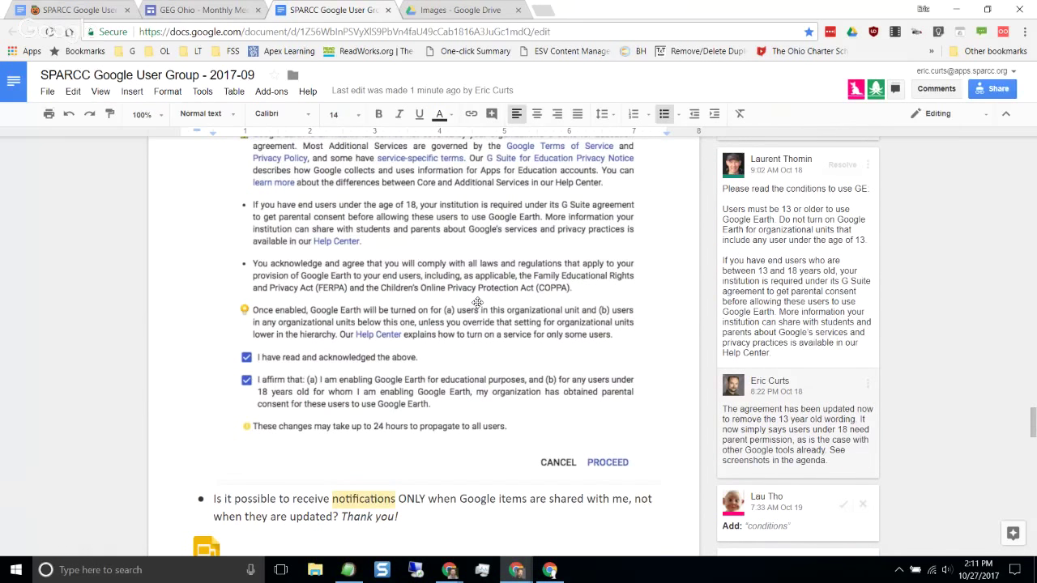
{"action": "scroll", "coordinate": [316, 265], "scroll_direction": "up", "scroll_amount": 2}
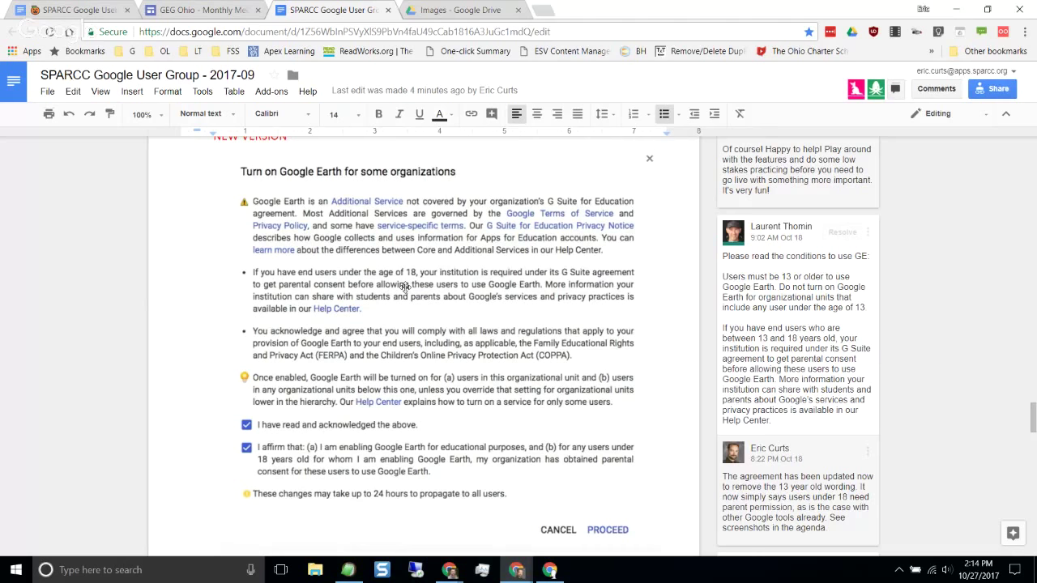
Step: Return to the October agenda and review the wording about parental permission for Google Earth
{"action": "left_click", "coordinate": [69, 9]}
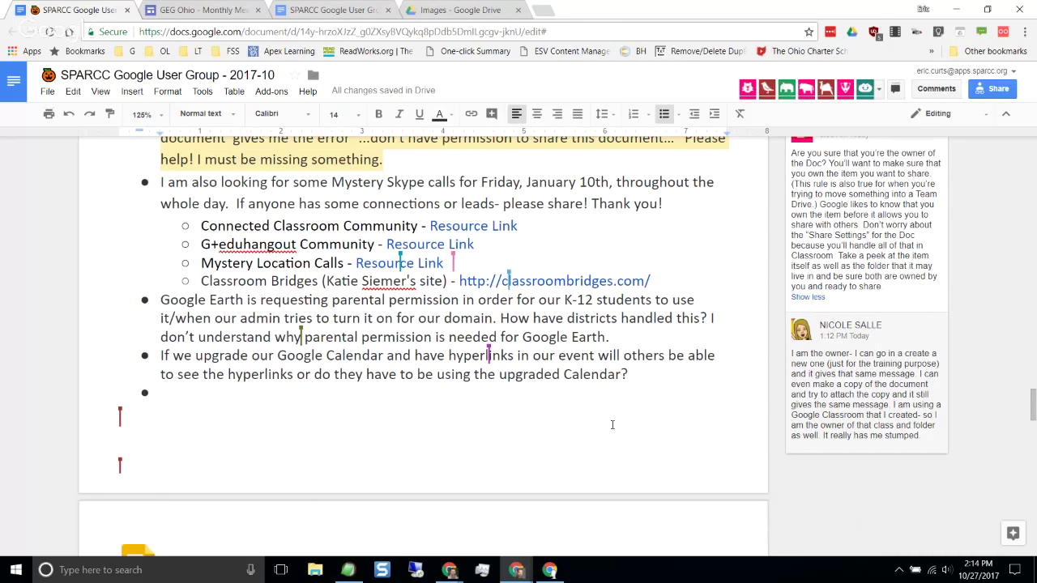
{"action": "left_click", "coordinate": [448, 337]}
{"action": "left_click_drag", "start_coordinate": [313, 337], "coordinate": [494, 338]}
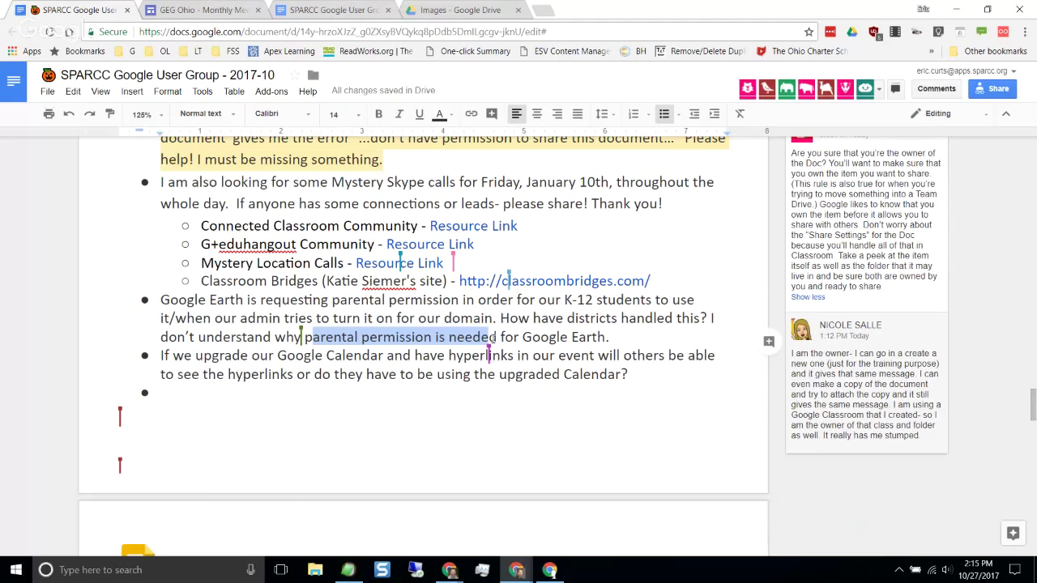
{"action": "left_click", "coordinate": [424, 357]}
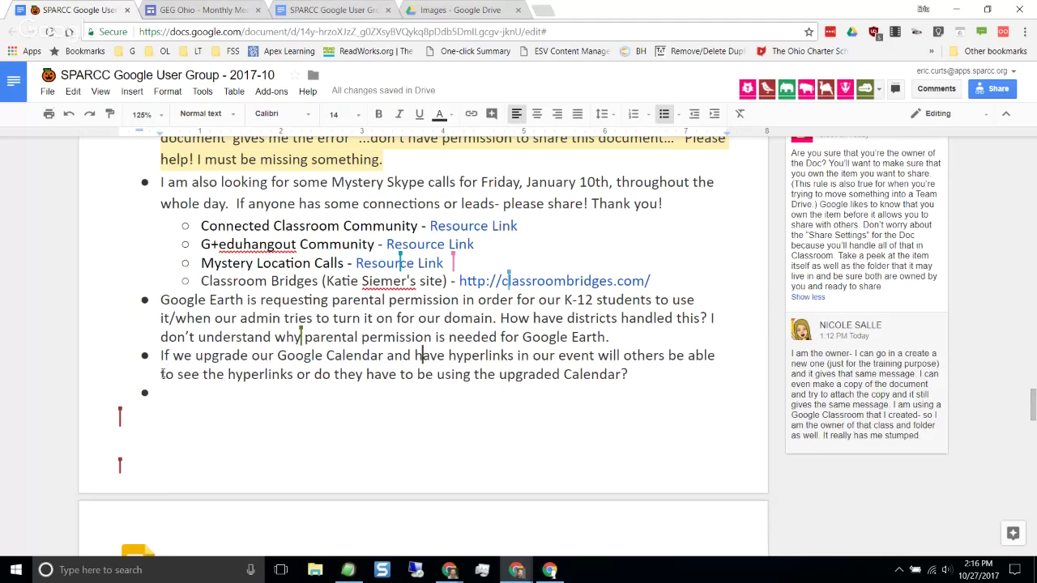
Step: Add an indented sub-bullet reading "AUPs" beneath the Google Earth parental permission question
{"action": "left_click", "coordinate": [451, 322]}
{"action": "left_click", "coordinate": [640, 341]}
{"action": "key", "text": "Return"}
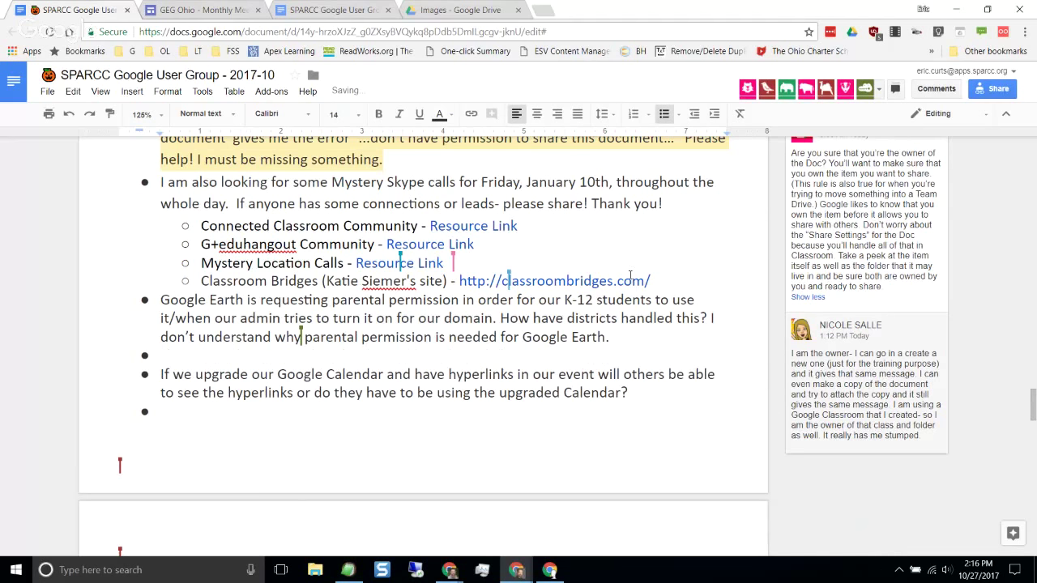
{"action": "left_click", "coordinate": [716, 114]}
{"action": "type", "text": "Al"}
{"action": "type", "text": "Ps"}
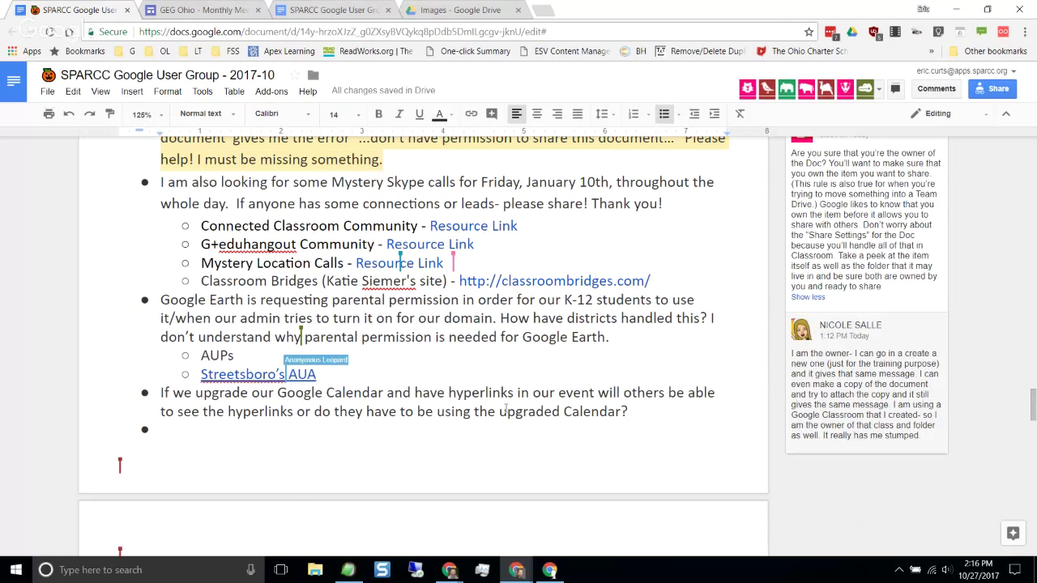
Step: Review the question about whether others can see hyperlinks in upgraded Google Calendar events, highlighting its key phrases
{"action": "scroll", "coordinate": [506, 409], "scroll_direction": "down", "scroll_amount": 1}
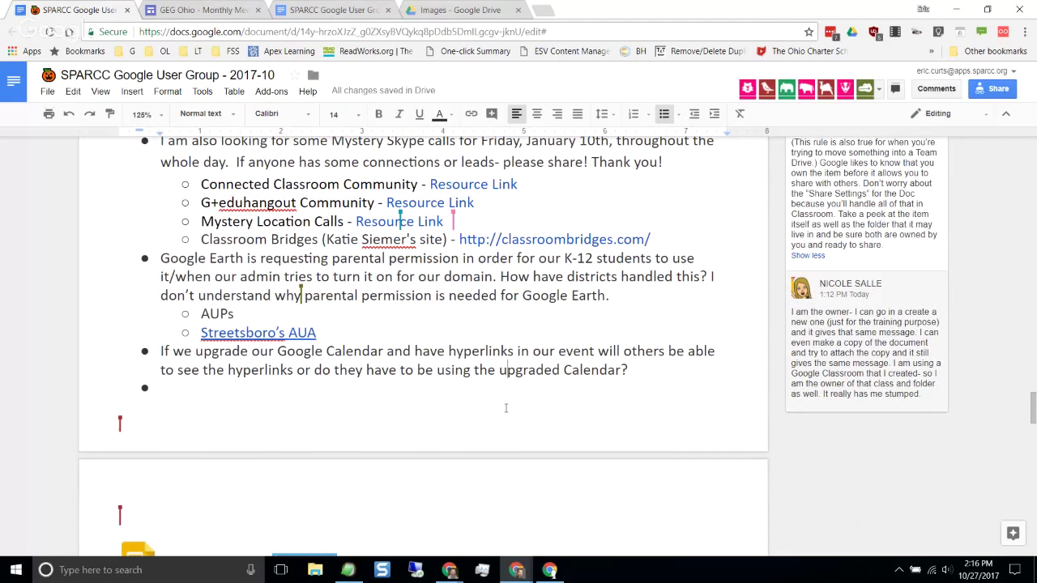
{"action": "scroll", "coordinate": [506, 408], "scroll_direction": "down", "scroll_amount": 1}
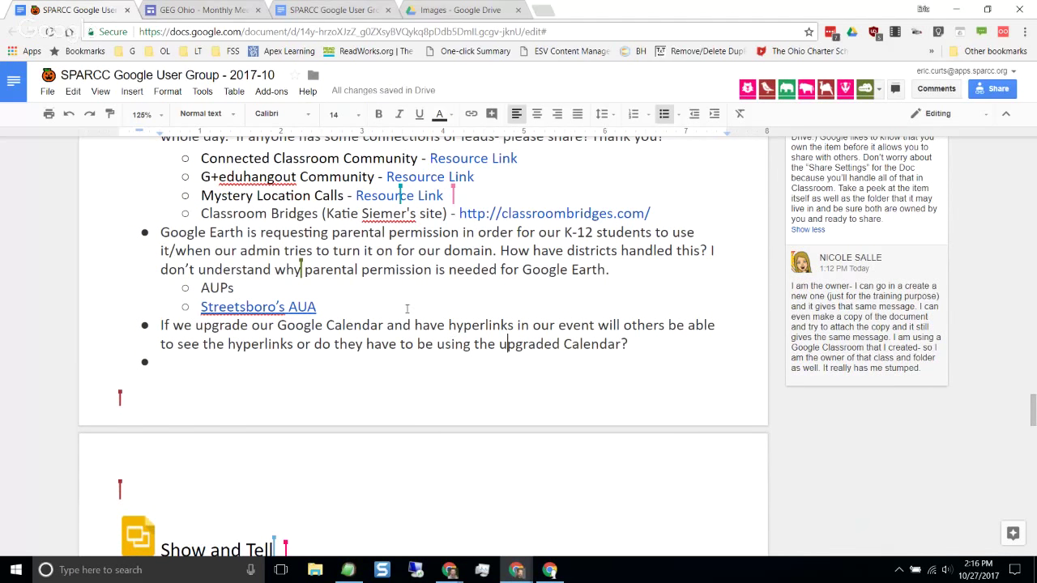
{"action": "scroll", "coordinate": [403, 307], "scroll_direction": "down", "scroll_amount": 1}
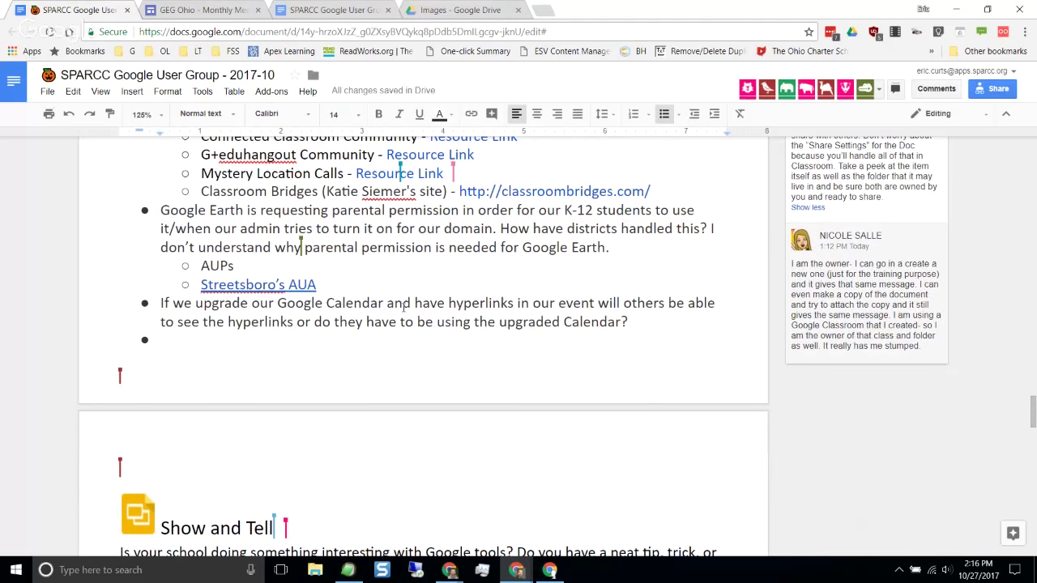
{"action": "scroll", "coordinate": [403, 308], "scroll_direction": "down", "scroll_amount": 2}
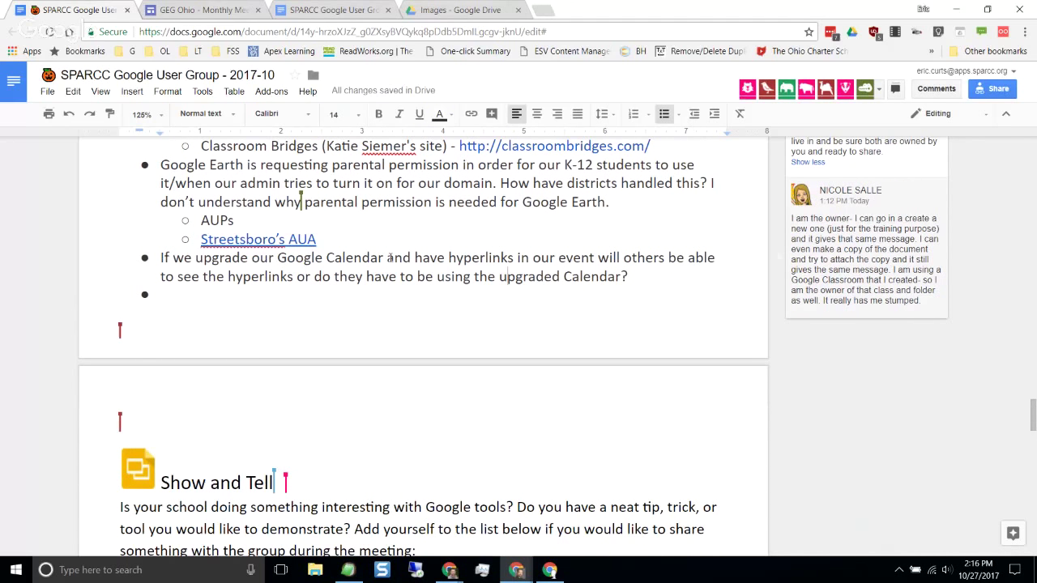
{"action": "left_click_drag", "start_coordinate": [387, 258], "coordinate": [622, 259]}
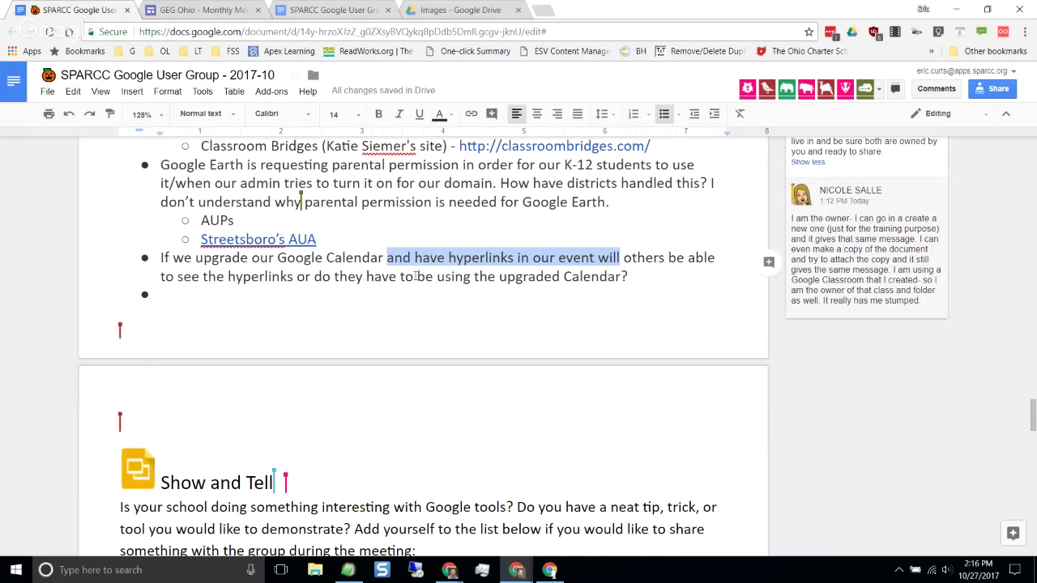
{"action": "left_click_drag", "start_coordinate": [235, 276], "coordinate": [530, 281]}
{"action": "left_click", "coordinate": [530, 281]}
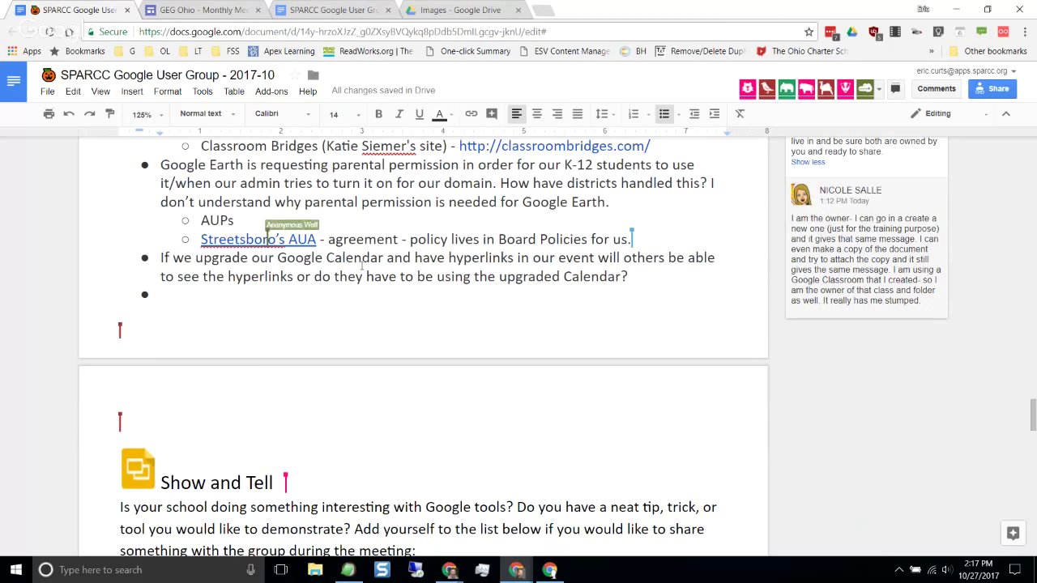
Step: Open the bookmarked SPARCC calendar in a new browser tab
{"action": "left_click", "coordinate": [549, 12]}
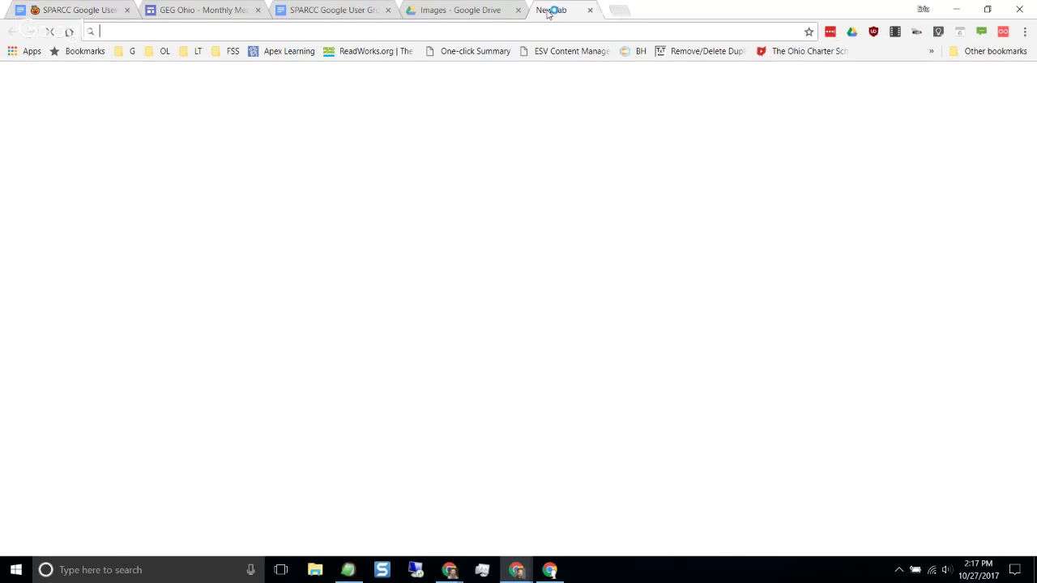
{"action": "left_click", "coordinate": [125, 52]}
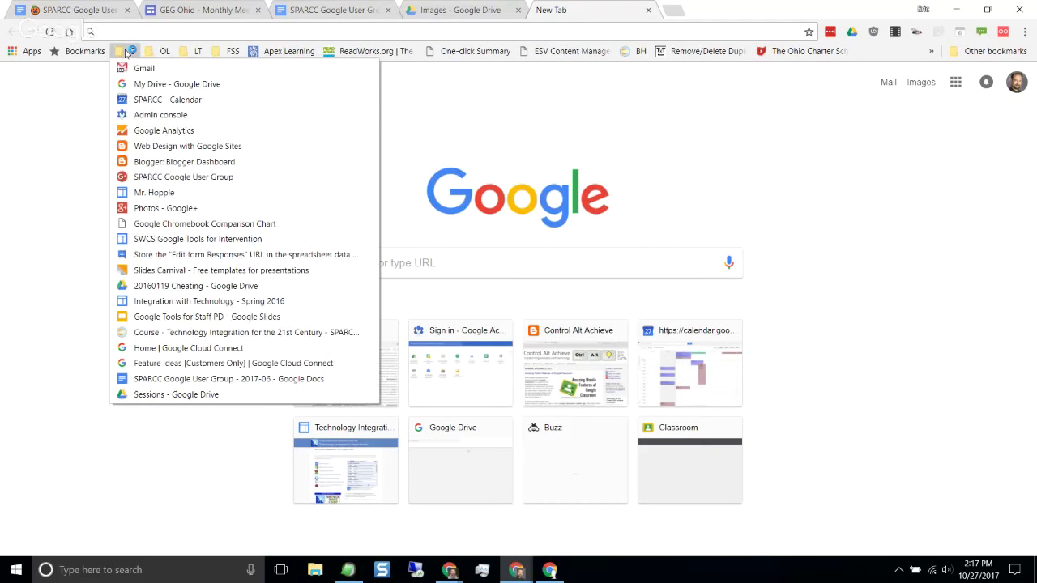
{"action": "left_click", "coordinate": [162, 100]}
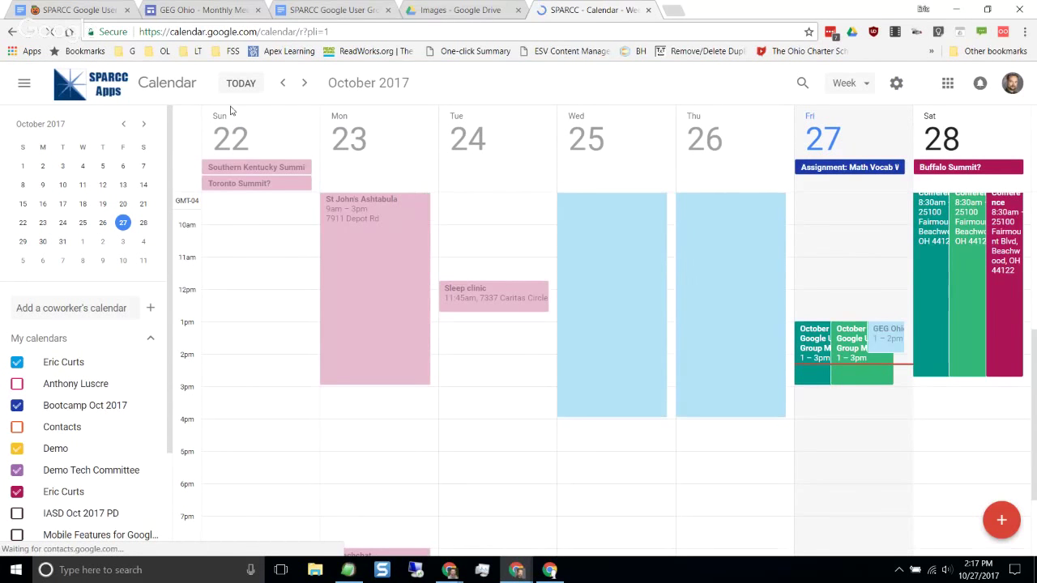
Step: Go back to the week of October 1, 2017 and show the details of the October 4 "Webinar - Google Forms for Online Assessments" event
{"action": "left_click", "coordinate": [284, 82]}
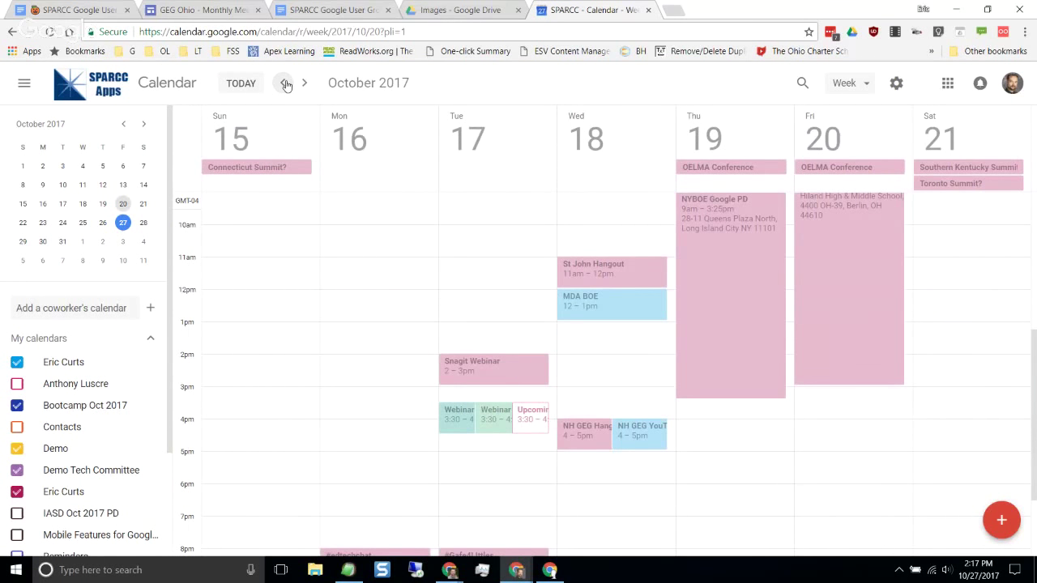
{"action": "left_click", "coordinate": [285, 85]}
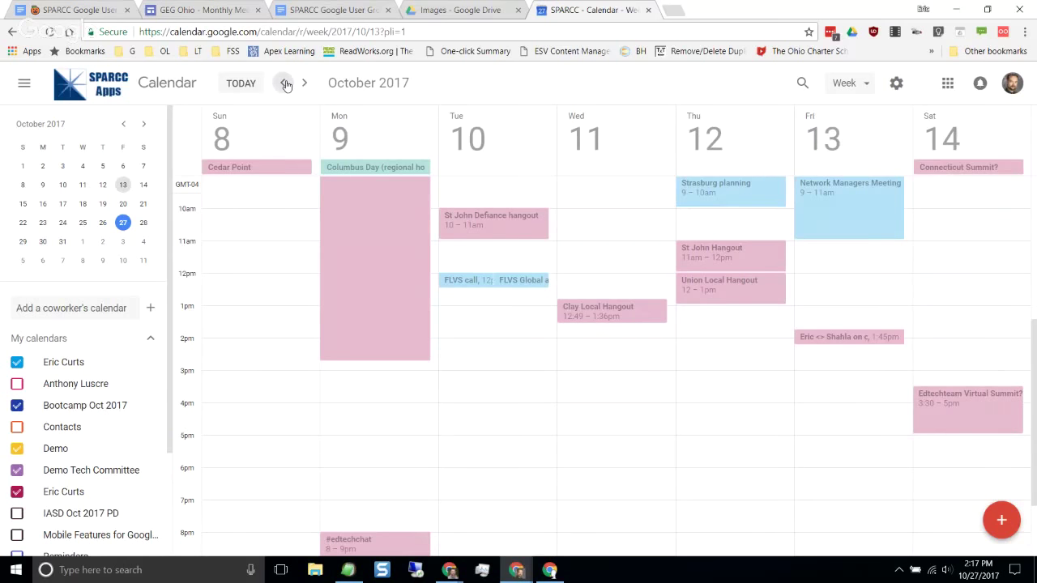
{"action": "left_click", "coordinate": [285, 84]}
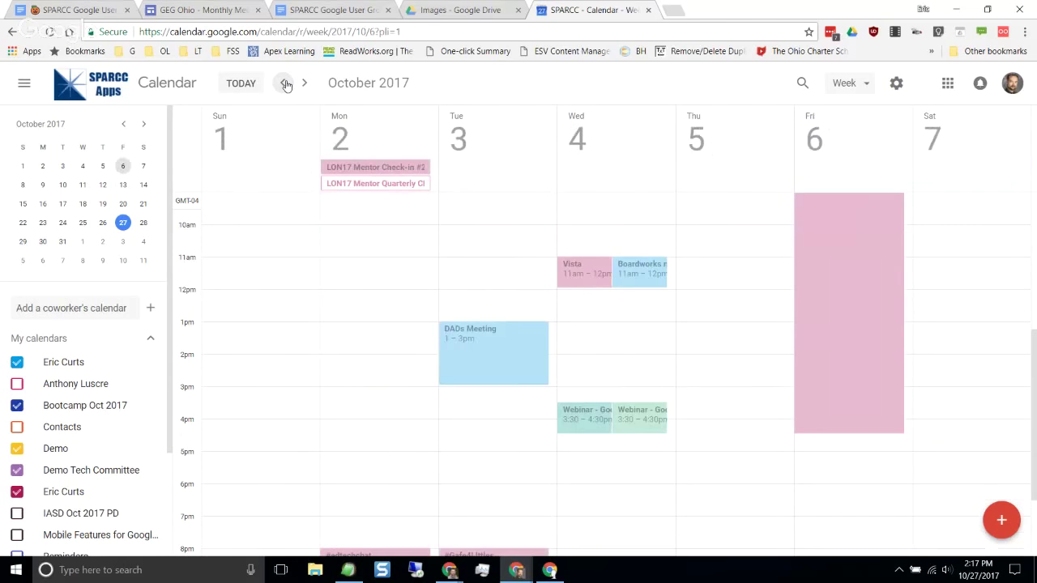
{"action": "left_click", "coordinate": [631, 420]}
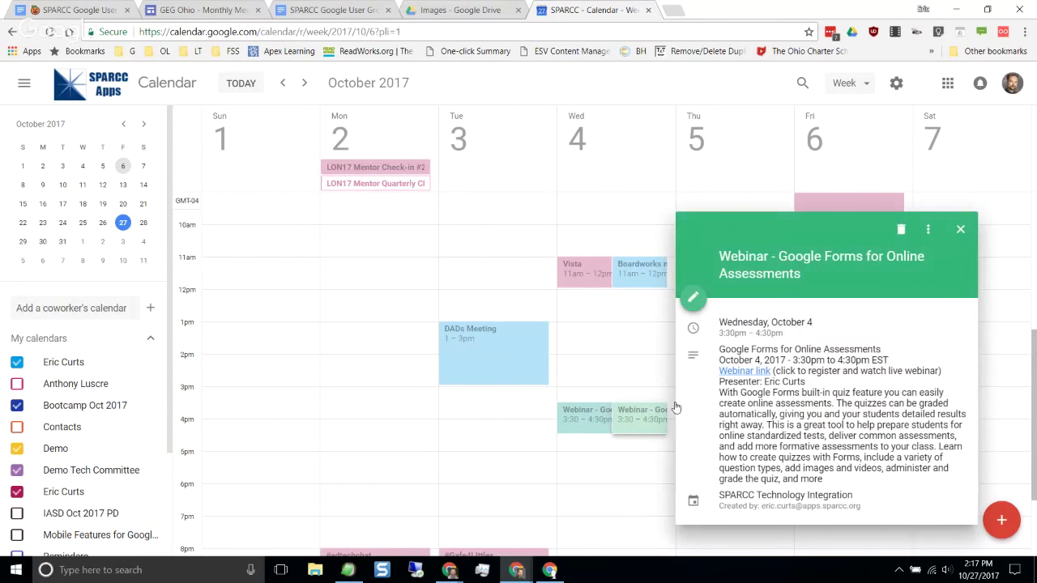
Step: Open the Google Forms webinar event for editing and inspect the address behind the "Webinar link" hyperlink in its description
{"action": "left_click", "coordinate": [694, 298]}
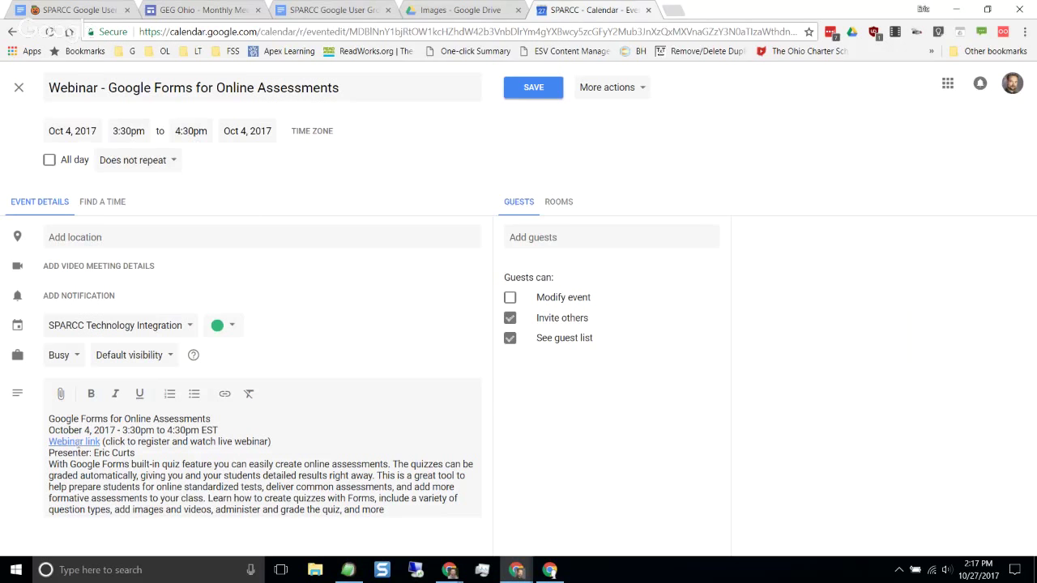
{"action": "left_click", "coordinate": [77, 442]}
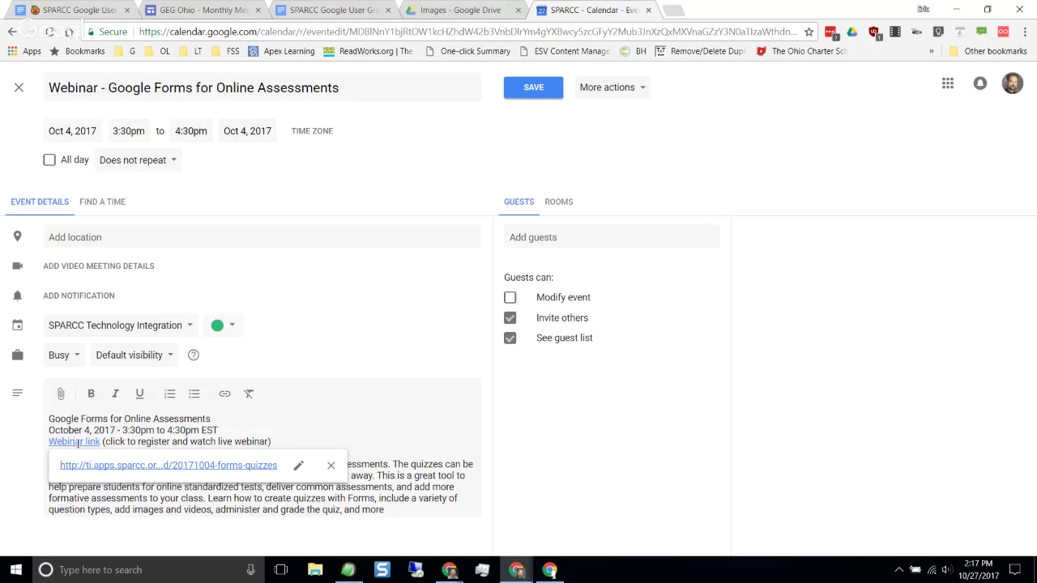
{"action": "left_click", "coordinate": [142, 430]}
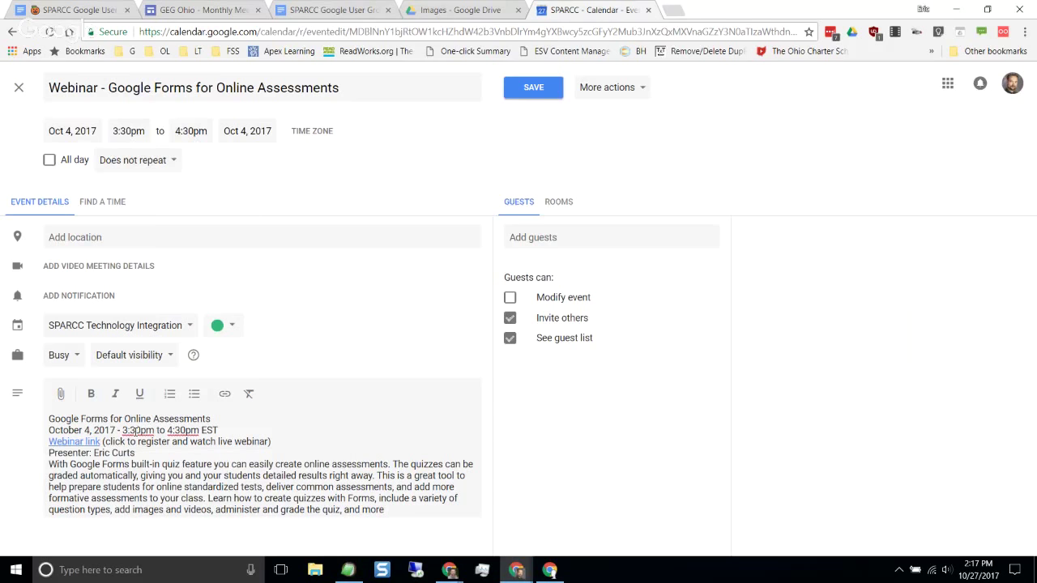
{"action": "left_click", "coordinate": [71, 441]}
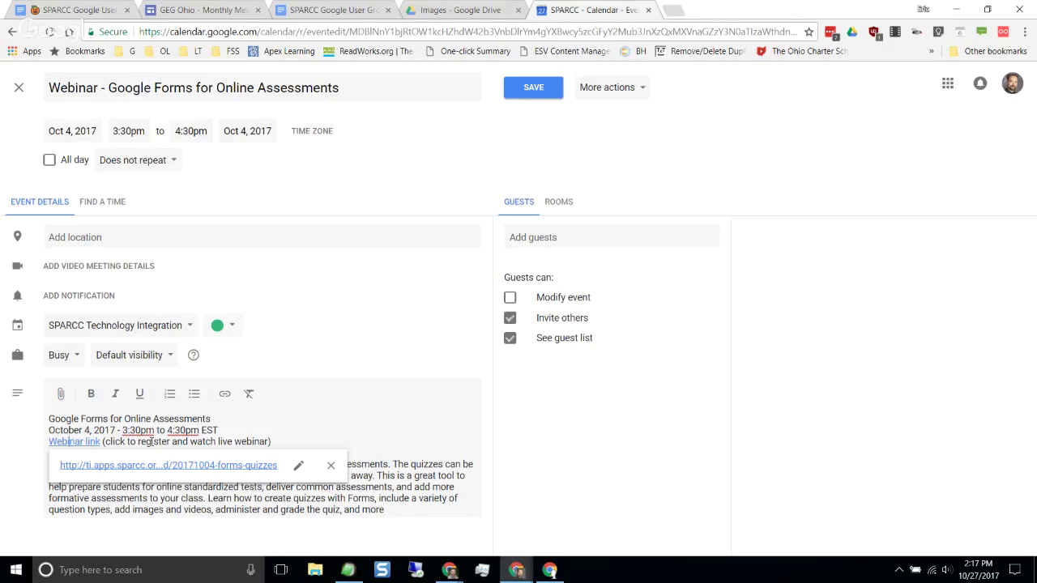
{"action": "left_click", "coordinate": [220, 425]}
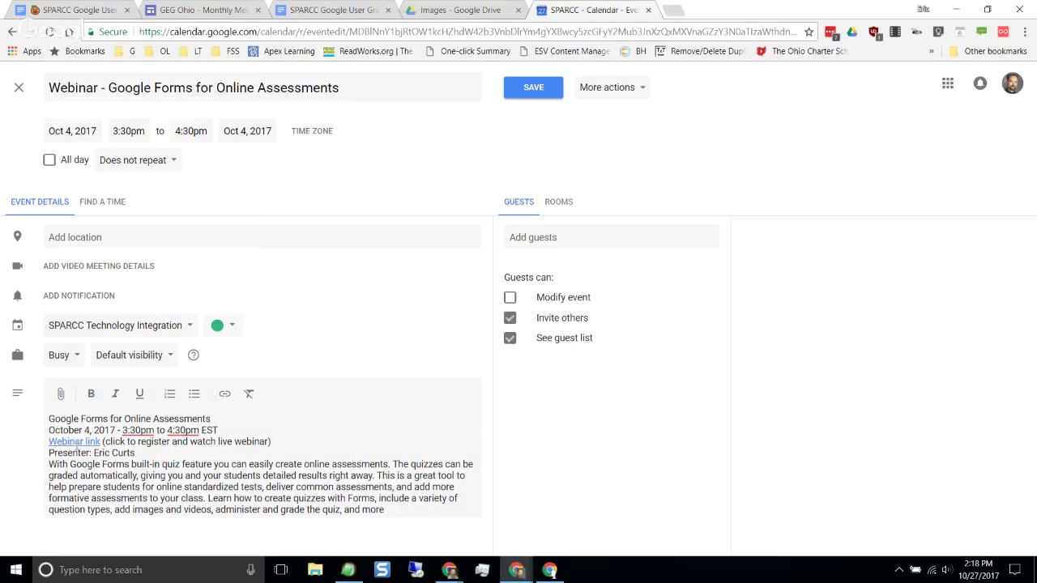
{"action": "left_click", "coordinate": [75, 442]}
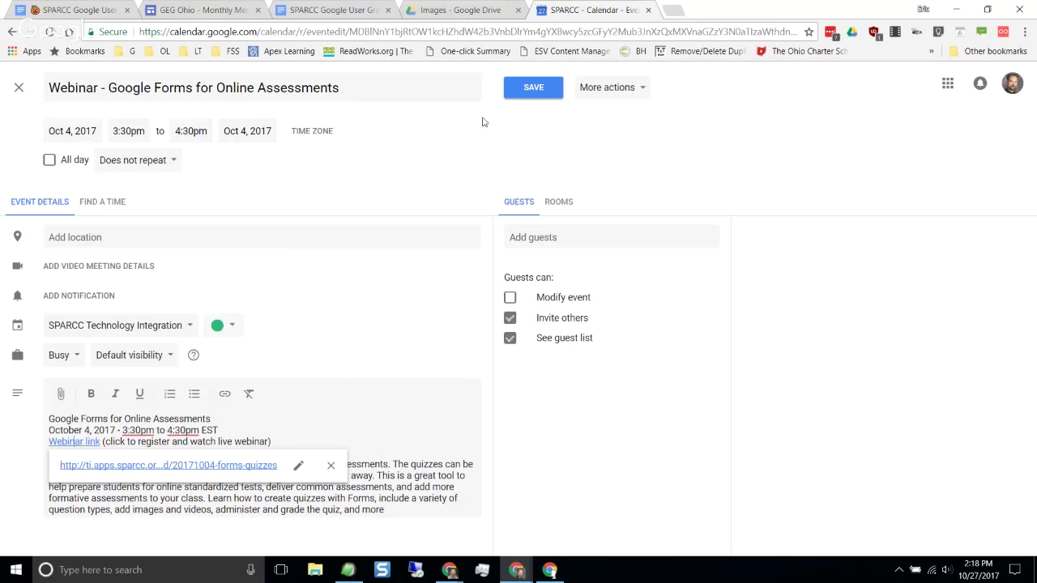
Step: Close the Google Forms webinar event and the Calendar tab, and return to the questions section of the SPARCC Google User Group - 2017-10 document
{"action": "left_click", "coordinate": [19, 87]}
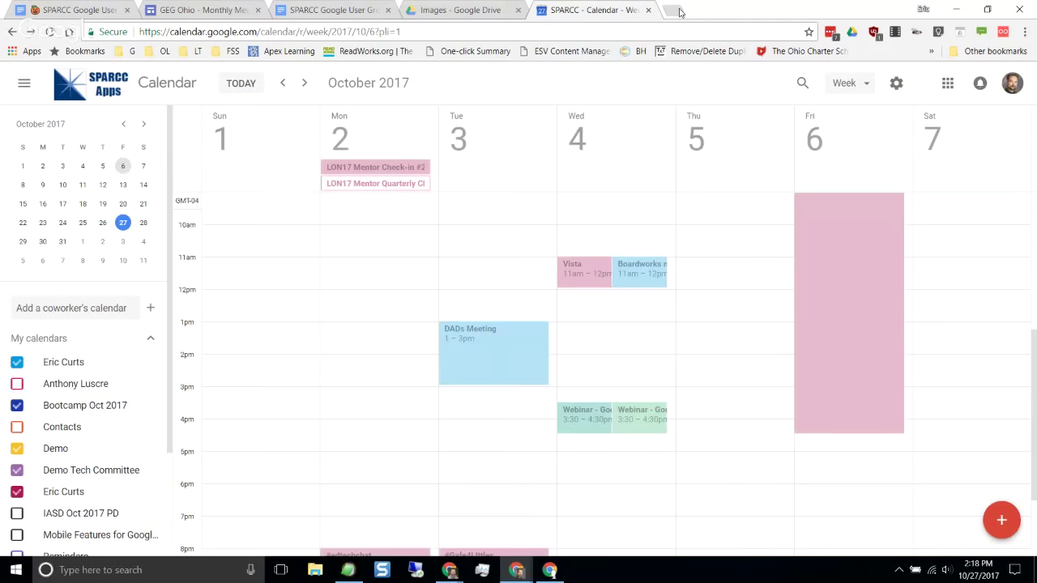
{"action": "left_click", "coordinate": [648, 10]}
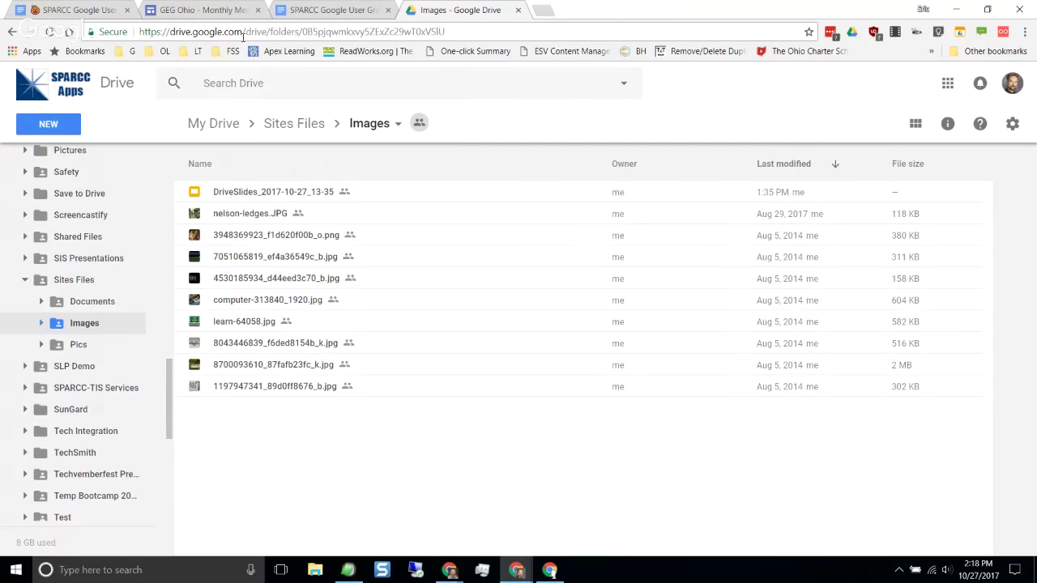
{"action": "key", "text": "ctrl+1"}
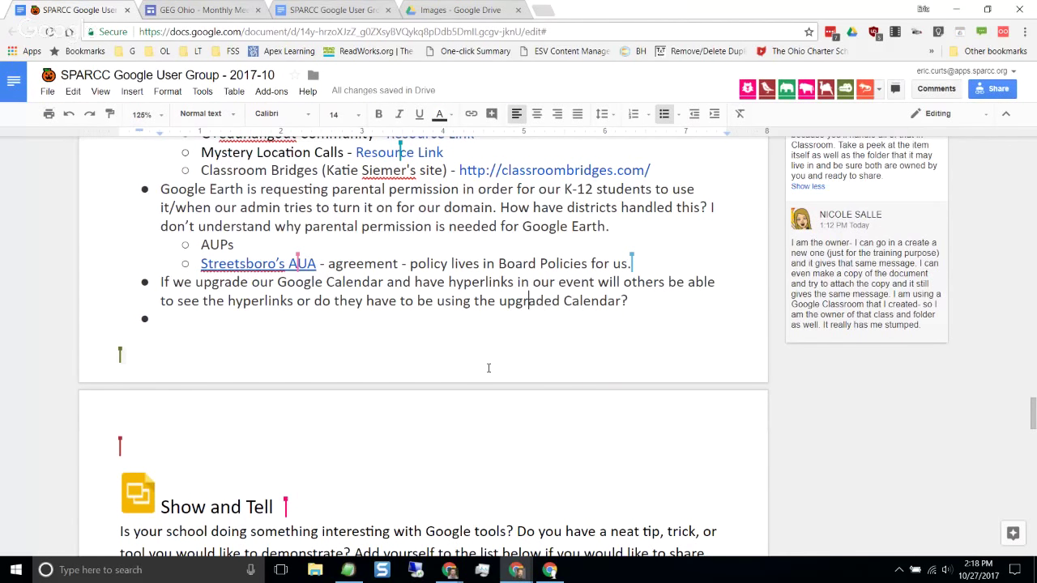
{"action": "scroll", "coordinate": [488, 367], "scroll_direction": "up", "scroll_amount": 1}
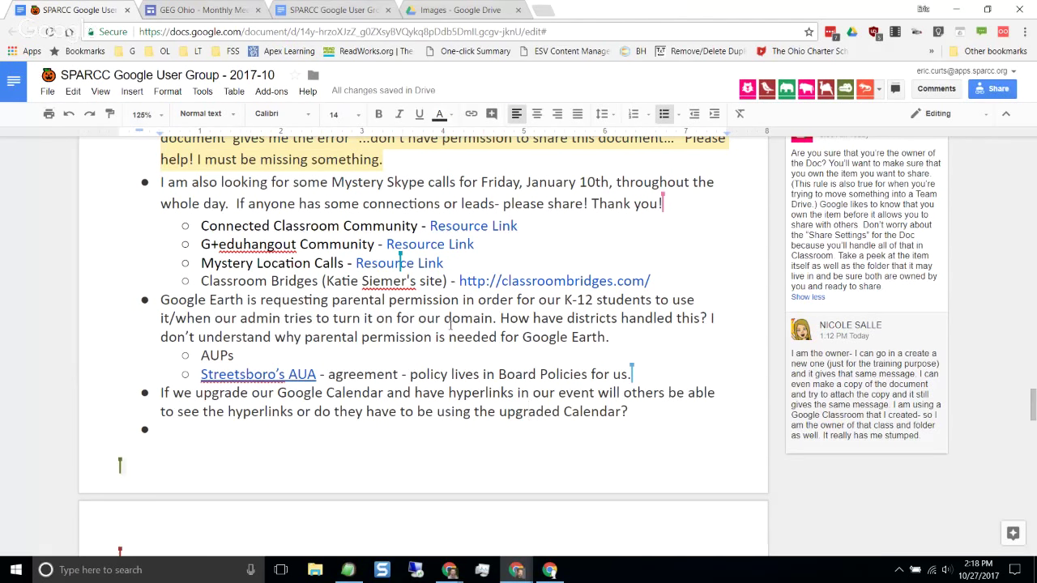
{"action": "scroll", "coordinate": [452, 324], "scroll_direction": "up", "scroll_amount": 1}
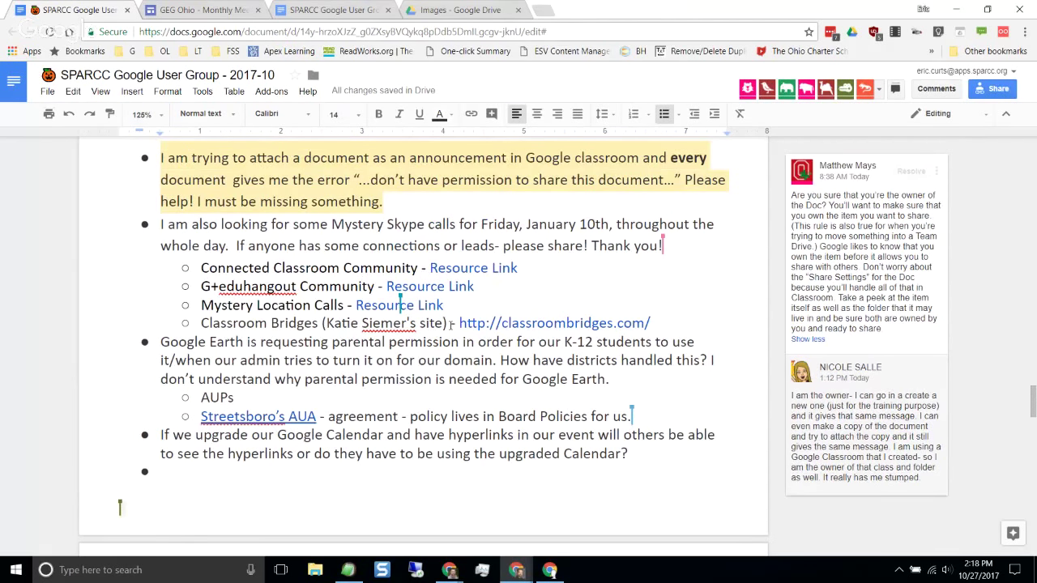
{"action": "scroll", "coordinate": [451, 325], "scroll_direction": "down", "scroll_amount": 1}
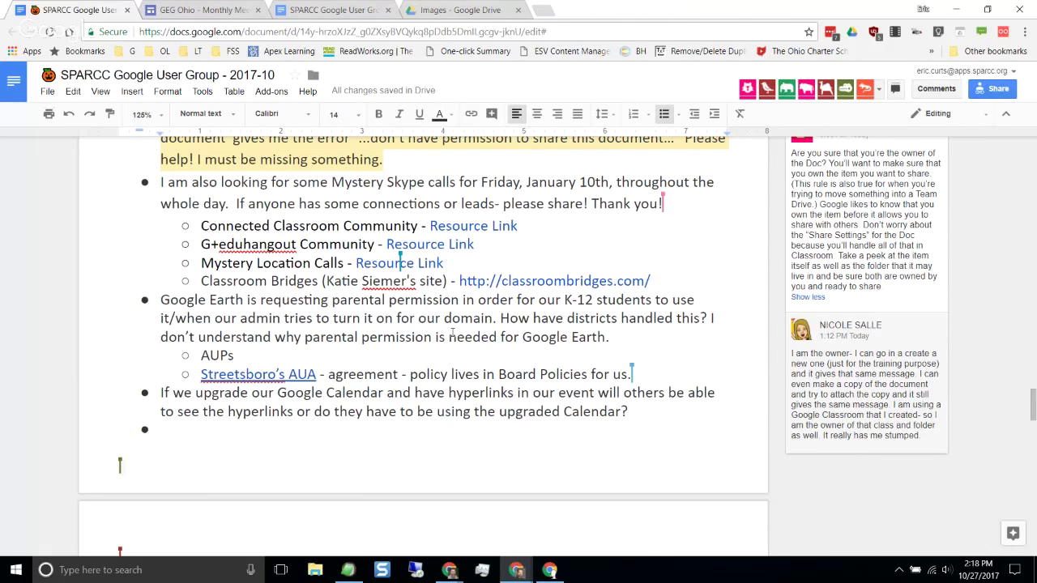
Step: Look through the Show and Tell list, from the recent posts to the final resource links
{"action": "scroll", "coordinate": [451, 332], "scroll_direction": "down", "scroll_amount": 10}
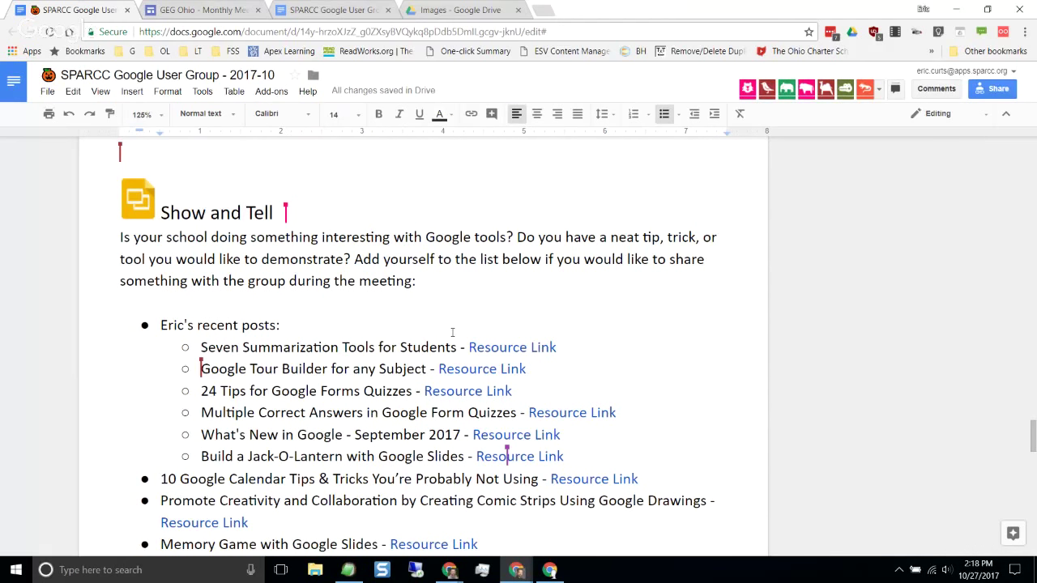
{"action": "scroll", "coordinate": [452, 332], "scroll_direction": "down", "scroll_amount": 2}
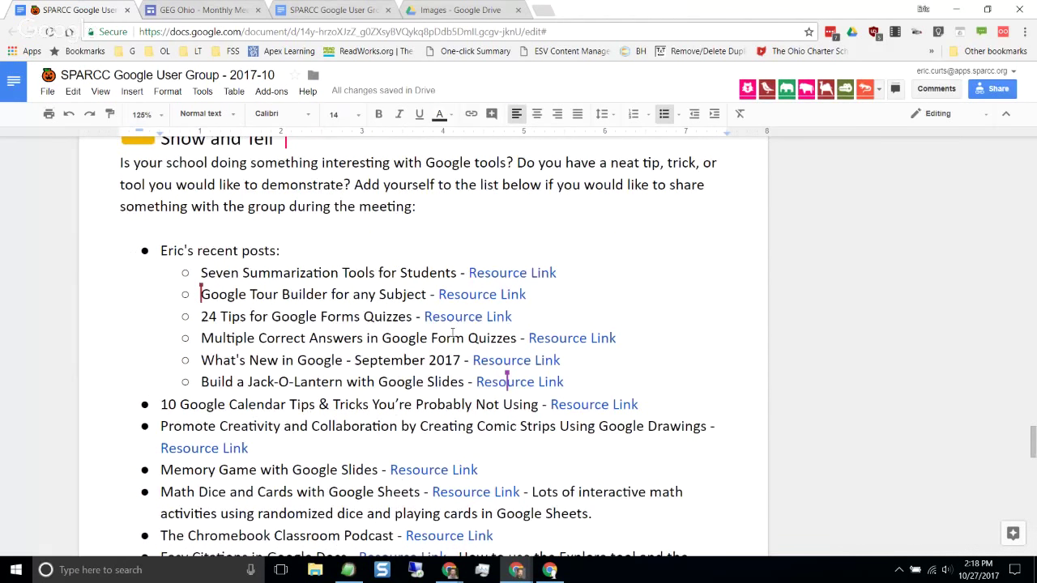
{"action": "scroll", "coordinate": [452, 332], "scroll_direction": "down", "scroll_amount": 10}
{"action": "scroll", "coordinate": [452, 332], "scroll_direction": "down", "scroll_amount": 3}
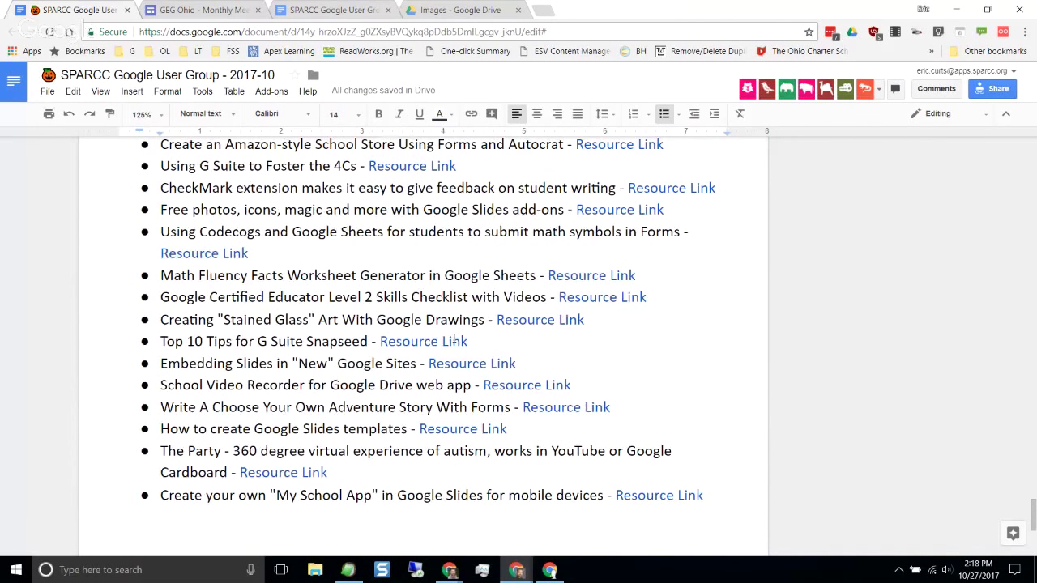
{"action": "scroll", "coordinate": [453, 340], "scroll_direction": "up", "scroll_amount": 4}
{"action": "scroll", "coordinate": [453, 338], "scroll_direction": "up", "scroll_amount": 5}
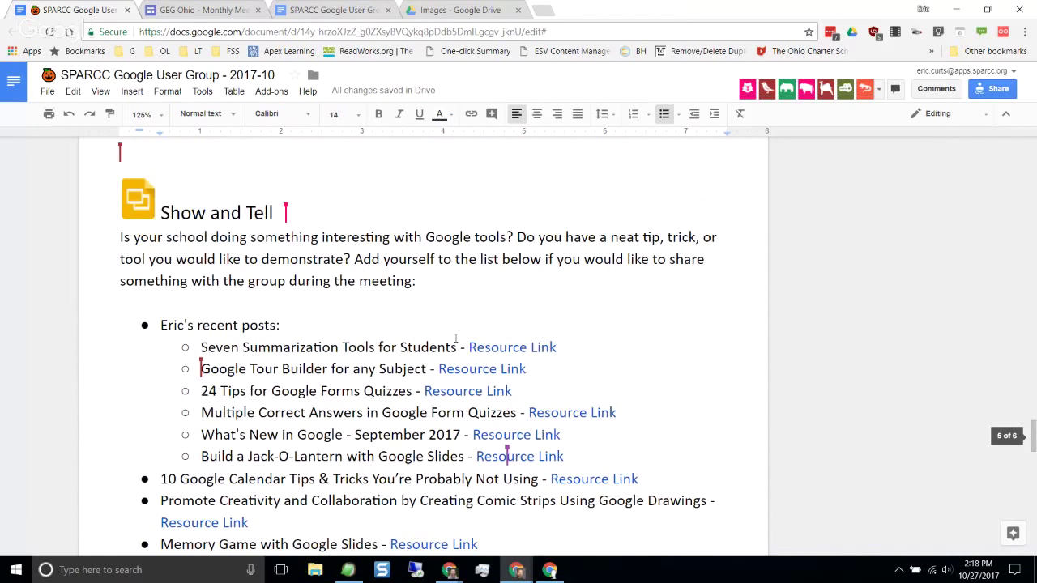
{"action": "scroll", "coordinate": [456, 338], "scroll_direction": "up", "scroll_amount": 1}
{"action": "scroll", "coordinate": [455, 338], "scroll_direction": "down", "scroll_amount": 1}
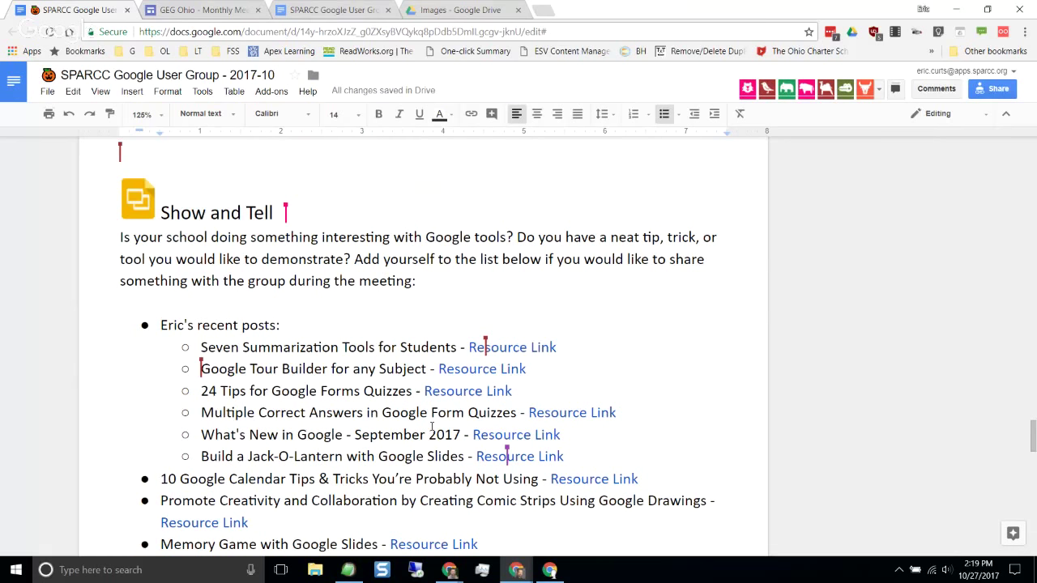
{"action": "scroll", "coordinate": [431, 427], "scroll_direction": "down", "scroll_amount": 1}
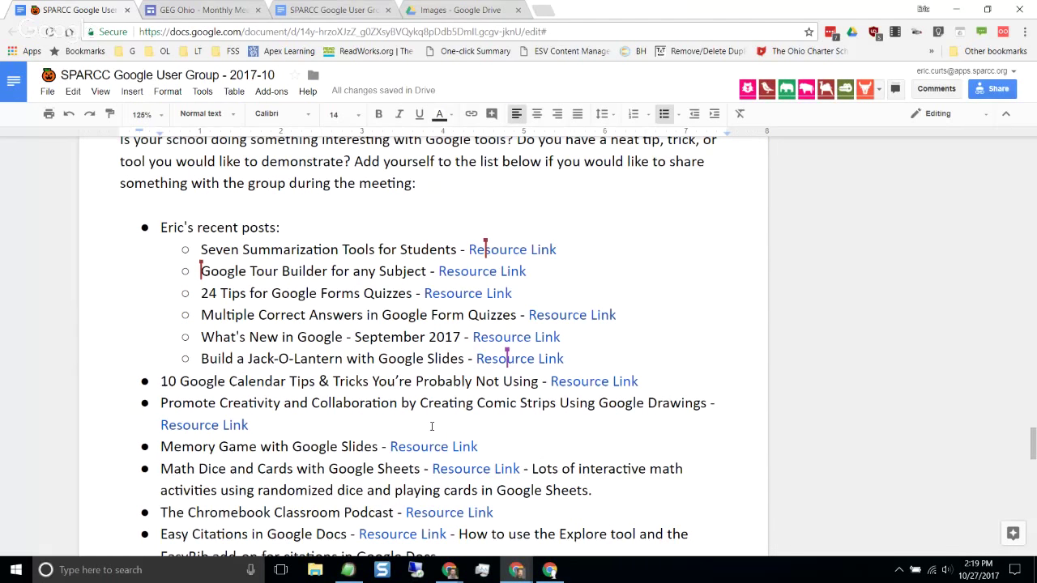
{"action": "scroll", "coordinate": [432, 427], "scroll_direction": "down", "scroll_amount": 5}
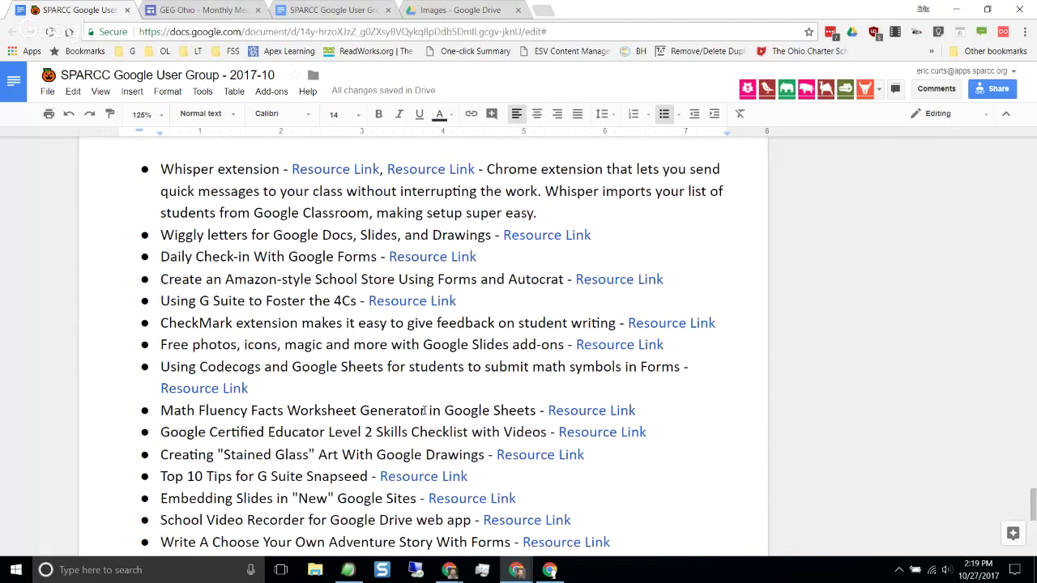
{"action": "scroll", "coordinate": [424, 411], "scroll_direction": "up", "scroll_amount": 3}
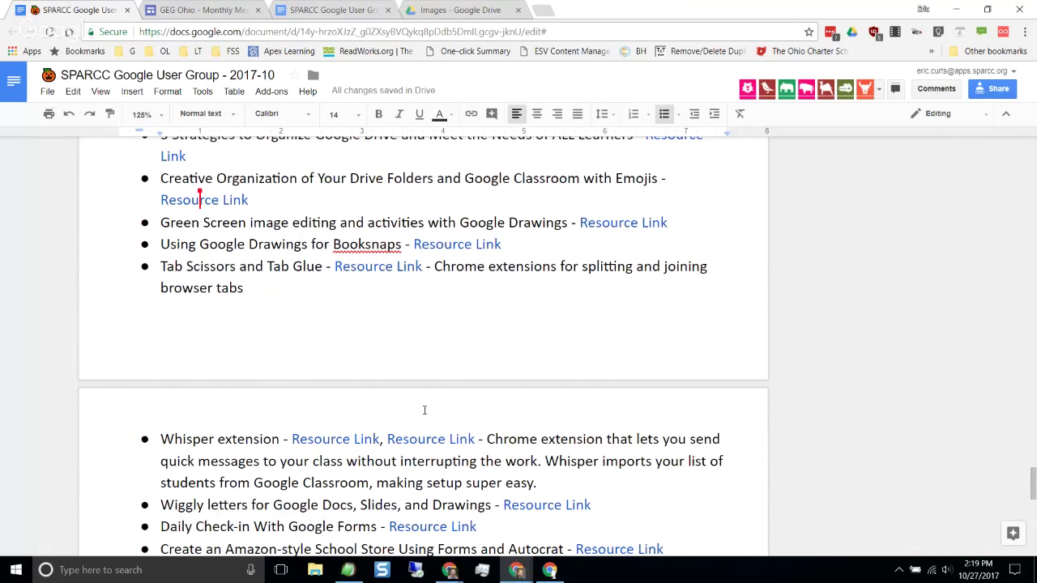
{"action": "scroll", "coordinate": [424, 411], "scroll_direction": "up", "scroll_amount": 4}
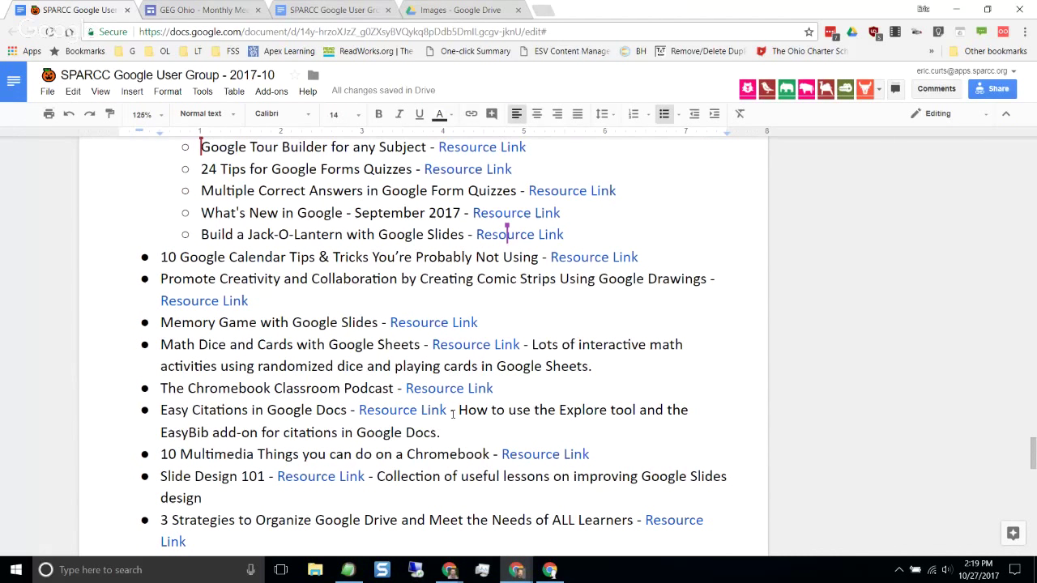
{"action": "scroll", "coordinate": [453, 413], "scroll_direction": "up", "scroll_amount": 3}
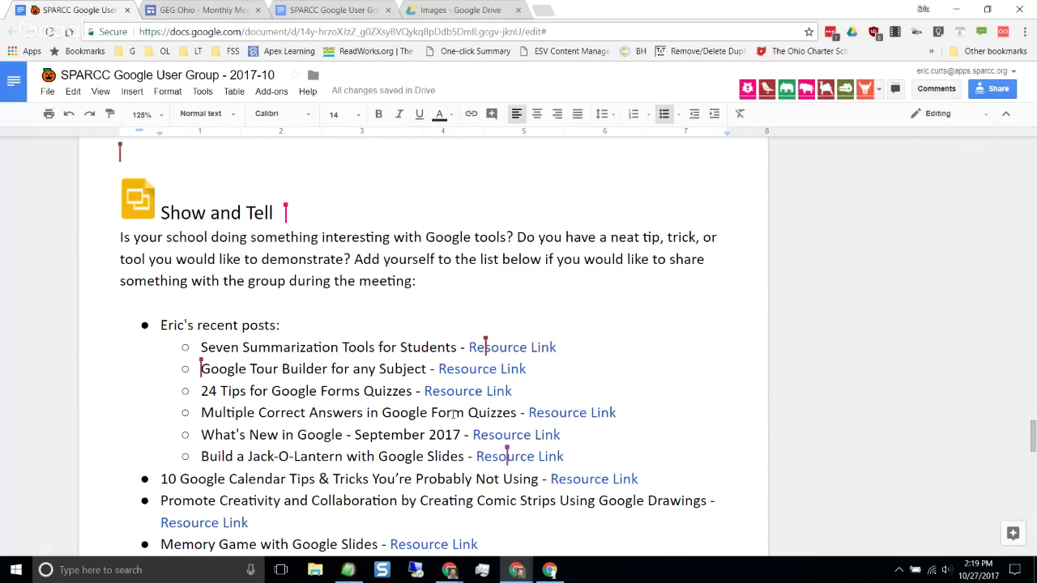
{"action": "scroll", "coordinate": [456, 413], "scroll_direction": "down", "scroll_amount": 2}
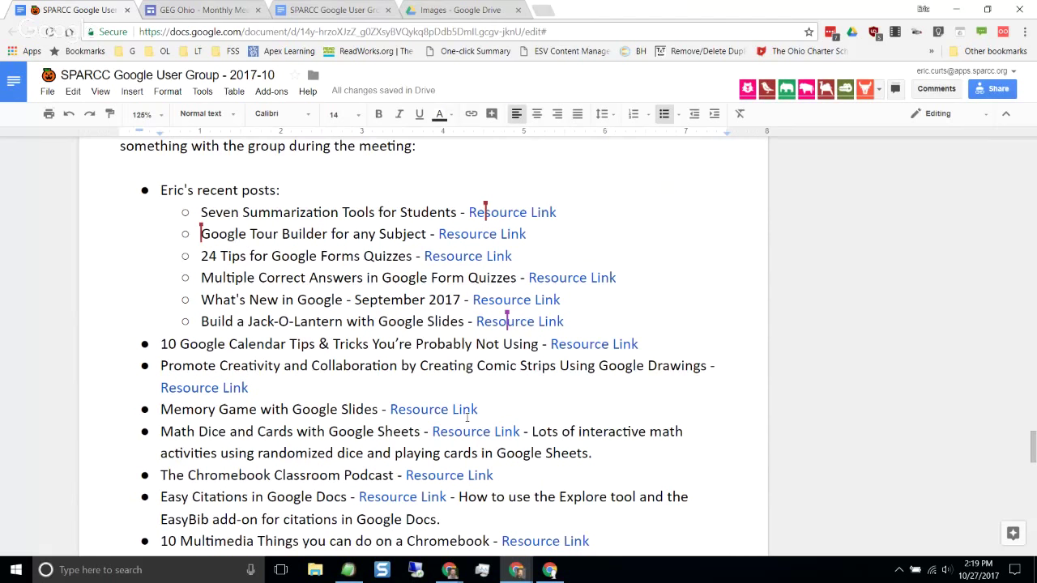
{"action": "scroll", "coordinate": [437, 373], "scroll_direction": "down", "scroll_amount": 1}
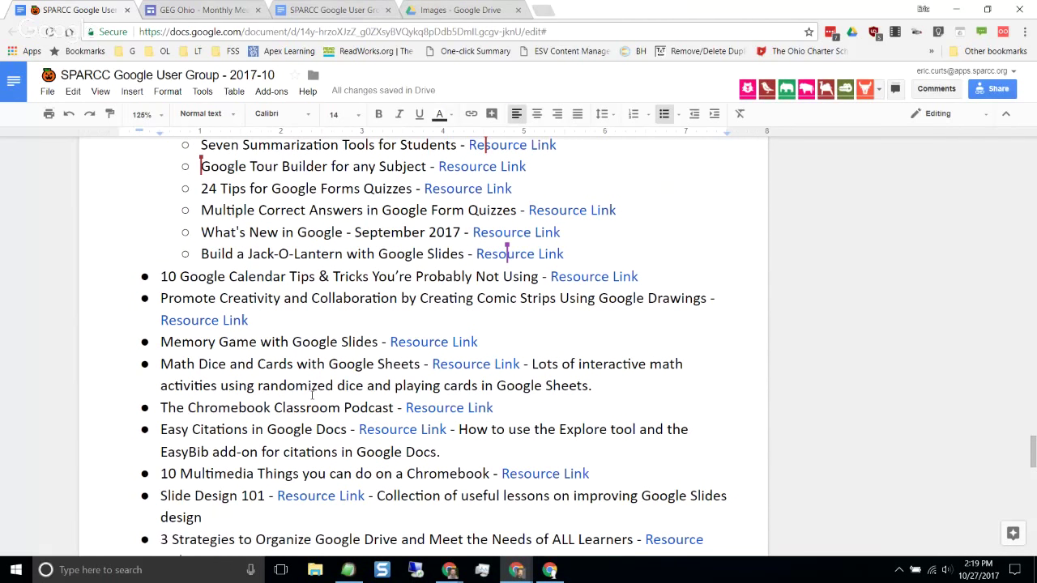
{"action": "scroll", "coordinate": [312, 396], "scroll_direction": "down", "scroll_amount": 1}
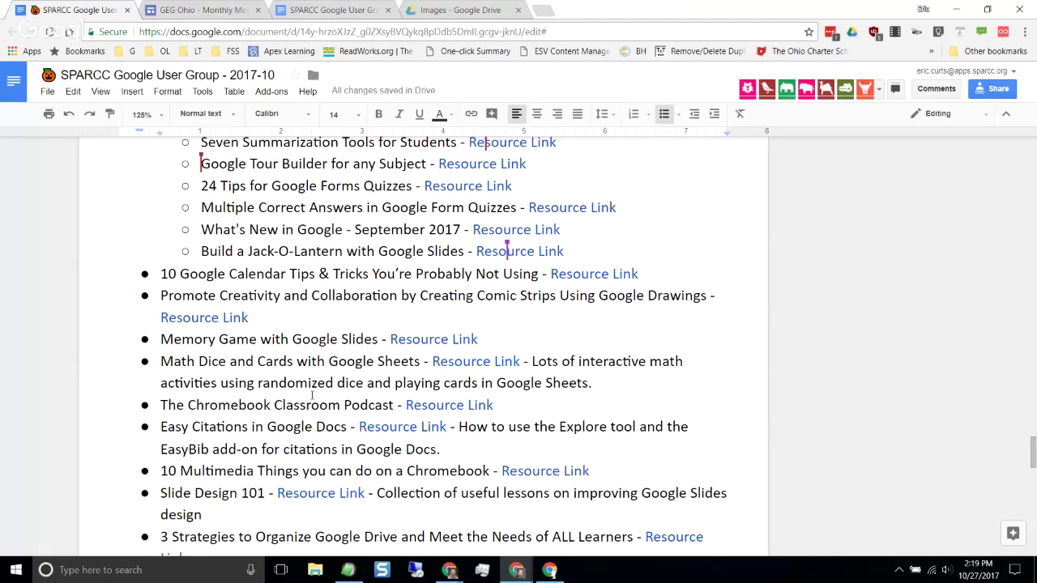
{"action": "scroll", "coordinate": [312, 395], "scroll_direction": "down", "scroll_amount": 2}
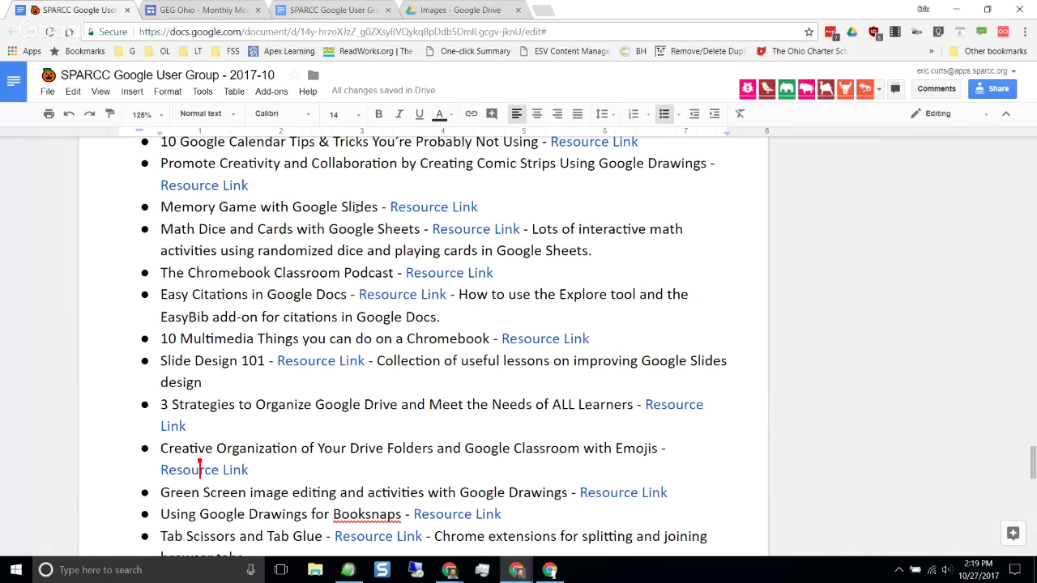
{"action": "scroll", "coordinate": [357, 209], "scroll_direction": "up", "scroll_amount": 1}
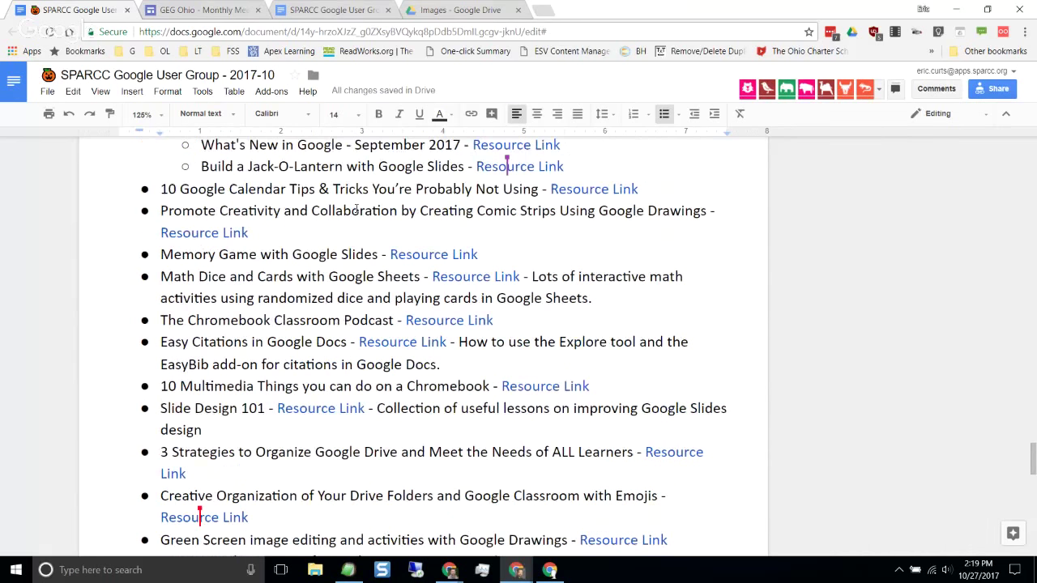
{"action": "scroll", "coordinate": [381, 209], "scroll_direction": "up", "scroll_amount": 1}
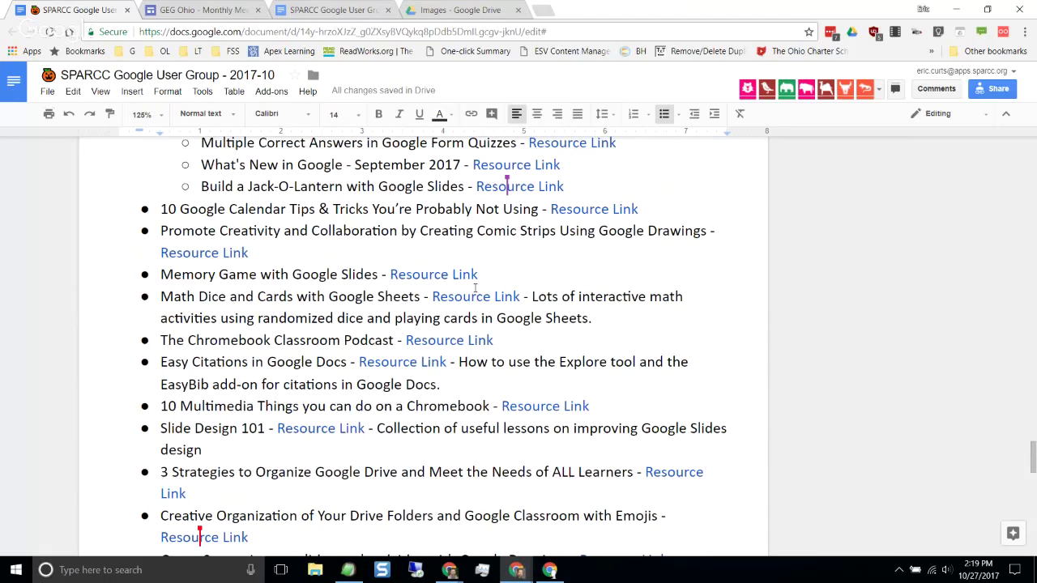
{"action": "scroll", "coordinate": [475, 288], "scroll_direction": "down", "scroll_amount": 10}
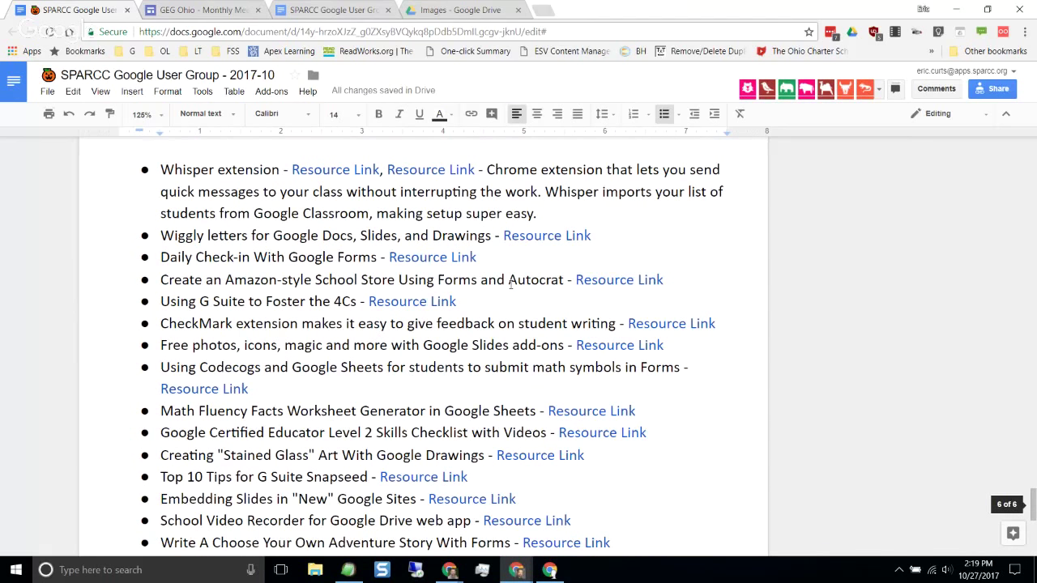
{"action": "scroll", "coordinate": [510, 283], "scroll_direction": "up", "scroll_amount": 4}
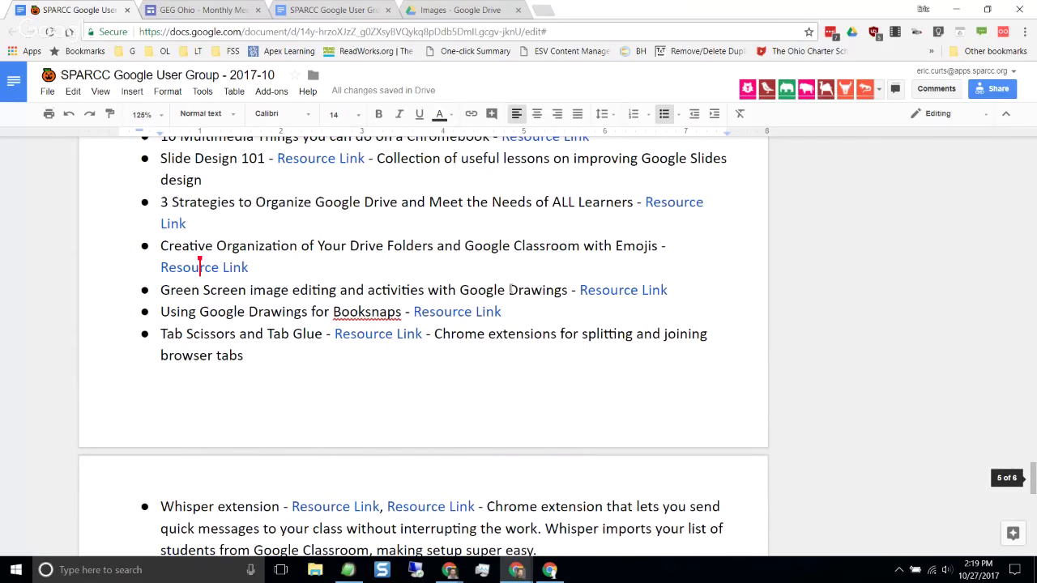
{"action": "scroll", "coordinate": [510, 288], "scroll_direction": "up", "scroll_amount": 10}
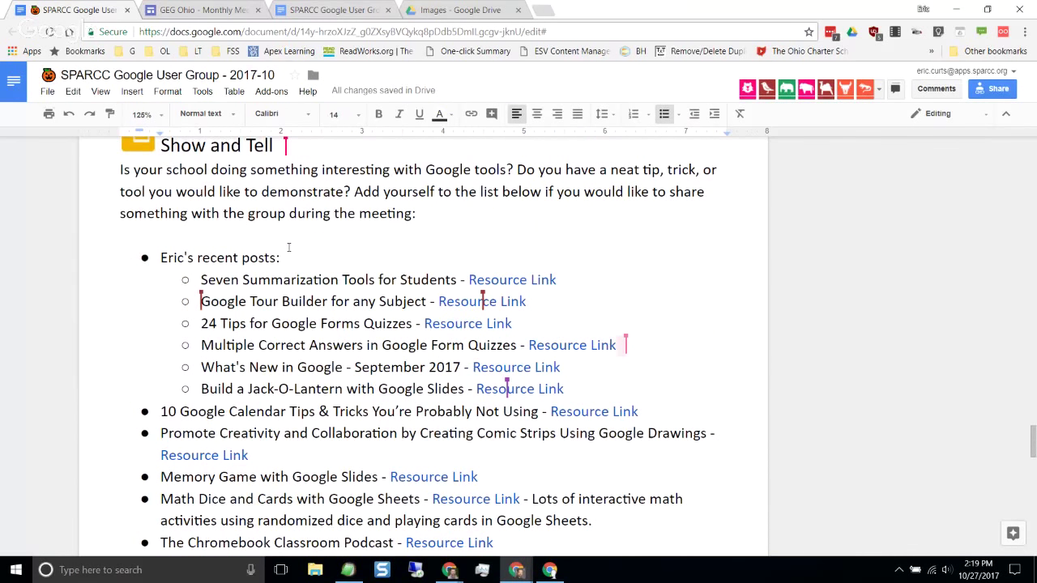
Step: Open the resource link for Seven Summarization Tools for Students from the recent posts list
{"action": "left_click_drag", "start_coordinate": [289, 247], "coordinate": [284, 387]}
{"action": "left_click", "coordinate": [310, 344]}
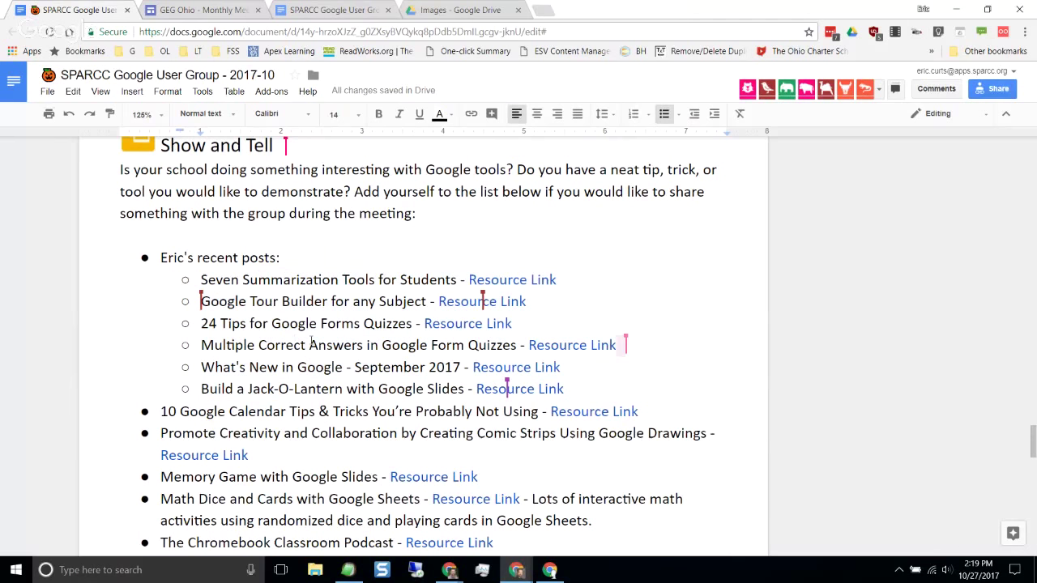
{"action": "left_click", "coordinate": [486, 283]}
{"action": "left_click", "coordinate": [511, 304]}
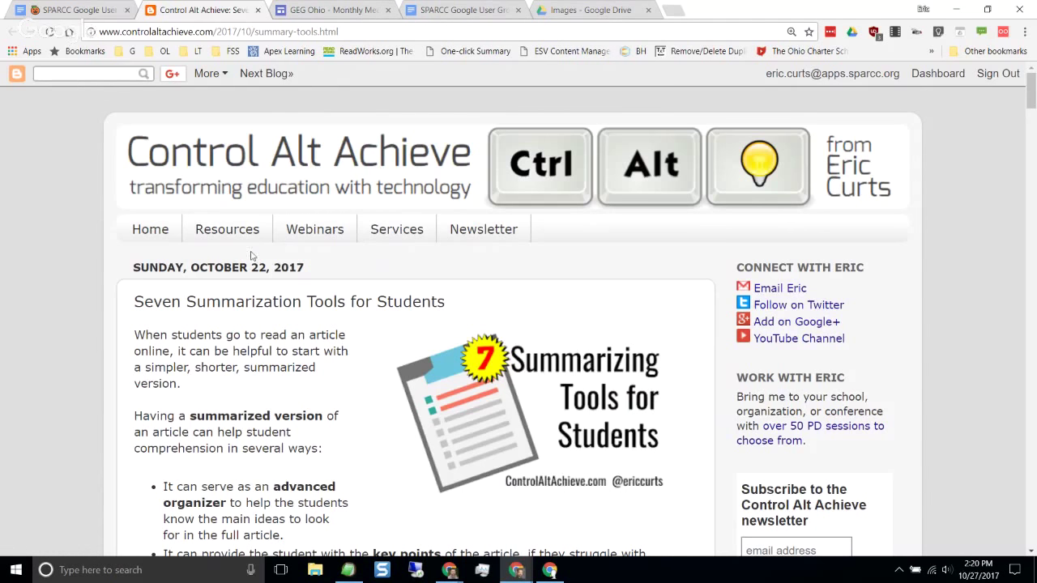
Step: Open the Control Alt Achieve blog's Resources page in a new browser tab and switch to it
{"action": "right_click", "coordinate": [234, 234]}
{"action": "left_click", "coordinate": [243, 241]}
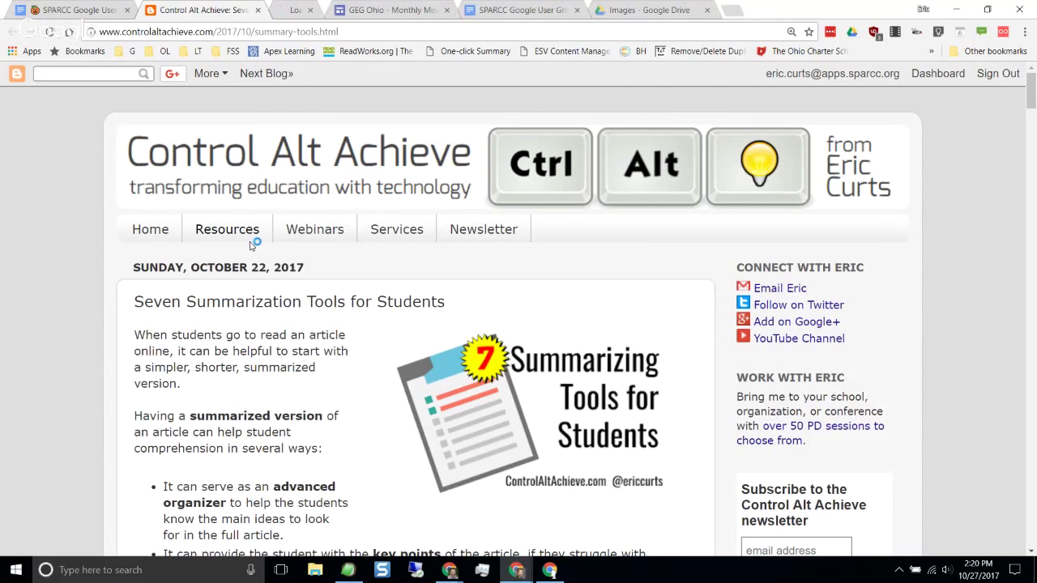
{"action": "left_click", "coordinate": [298, 15]}
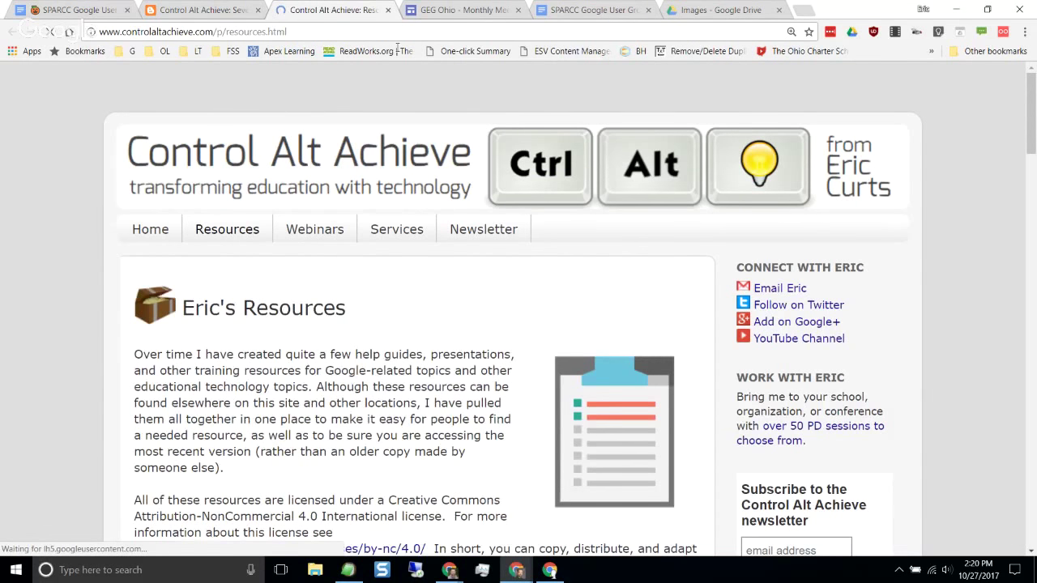
Step: Find the accommodations category on the Resources page and open the Accommodation Resources page
{"action": "scroll", "coordinate": [600, 353], "scroll_direction": "down", "scroll_amount": 4}
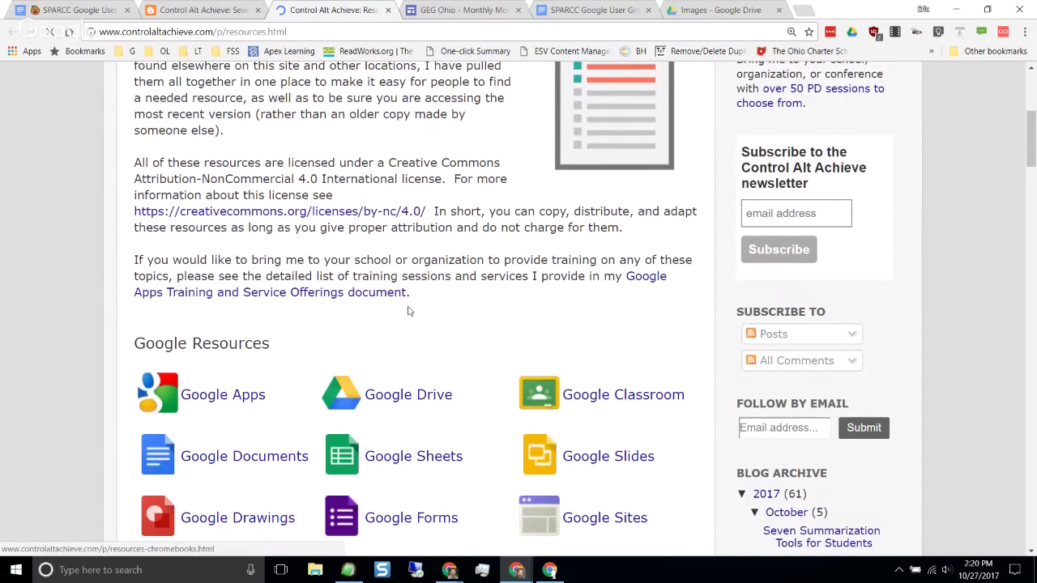
{"action": "scroll", "coordinate": [263, 176], "scroll_direction": "up", "scroll_amount": 3}
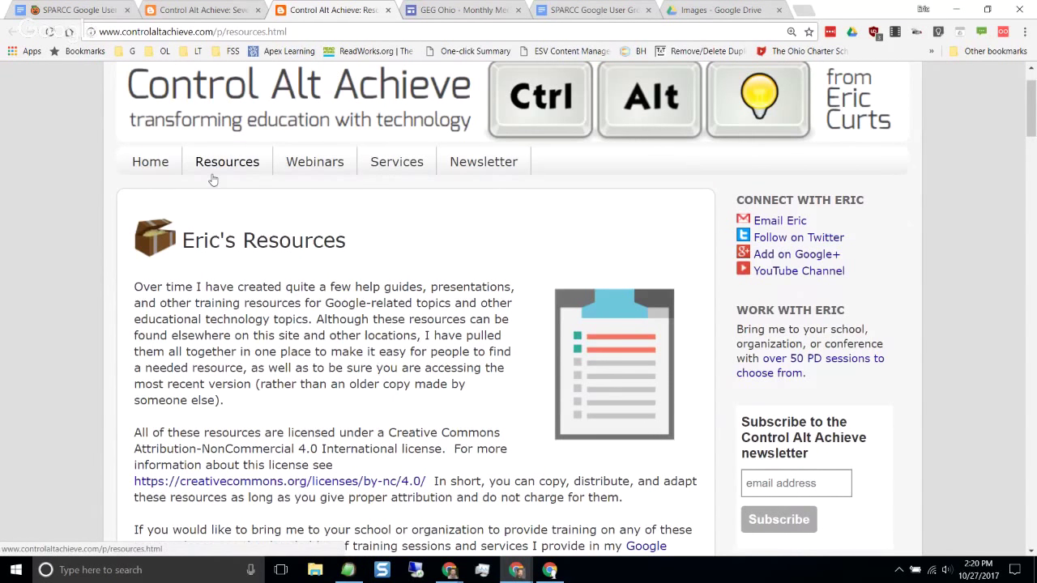
{"action": "left_click", "coordinate": [640, 354]}
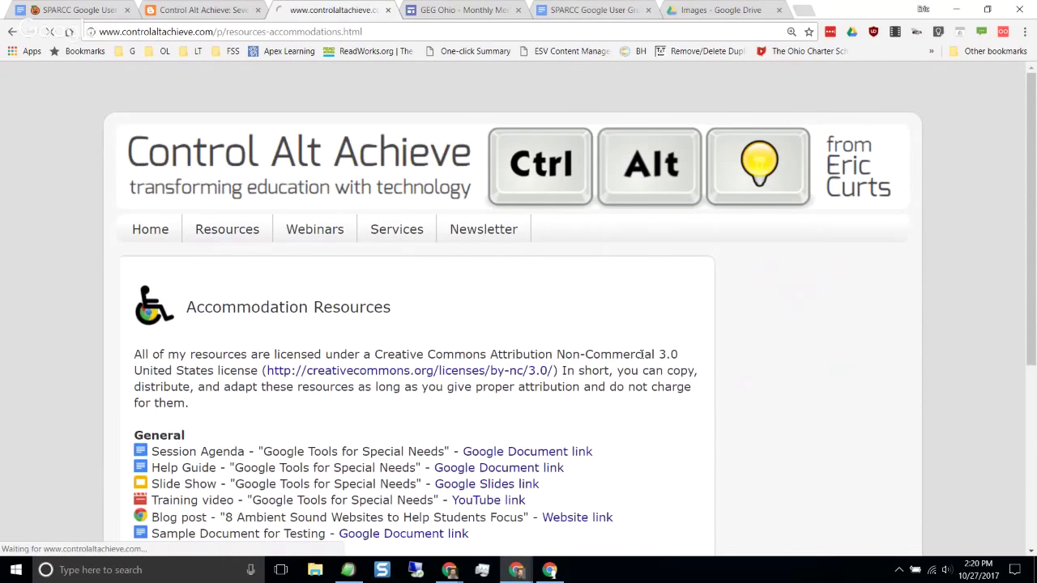
Step: Open the blog post "21 Chrome Extensions for Struggling Students and Special Needs" and view its introduction
{"action": "scroll", "coordinate": [374, 400], "scroll_direction": "down", "scroll_amount": 2}
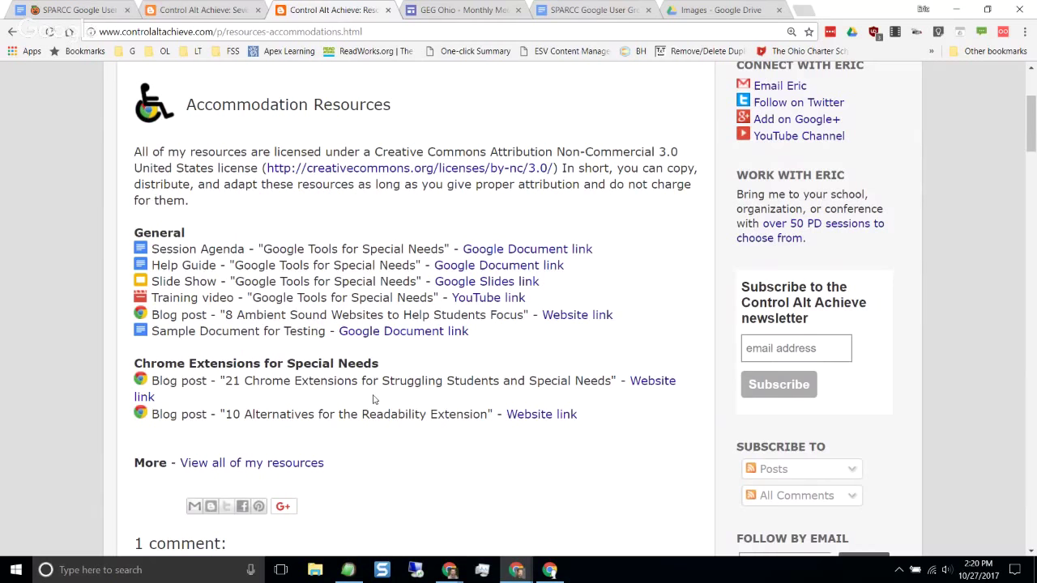
{"action": "left_click", "coordinate": [652, 381]}
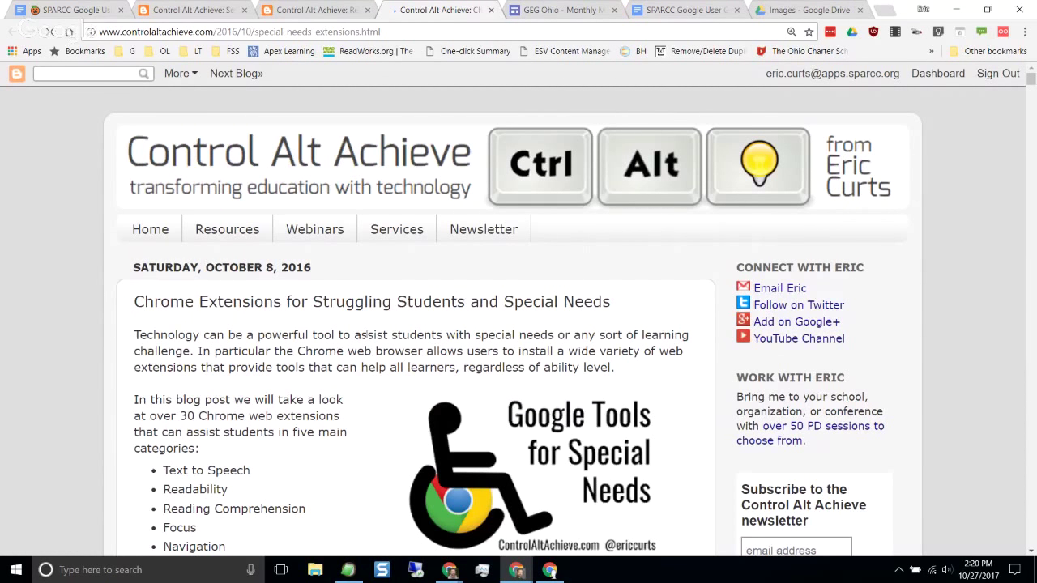
{"action": "scroll", "coordinate": [318, 340], "scroll_direction": "down", "scroll_amount": 2}
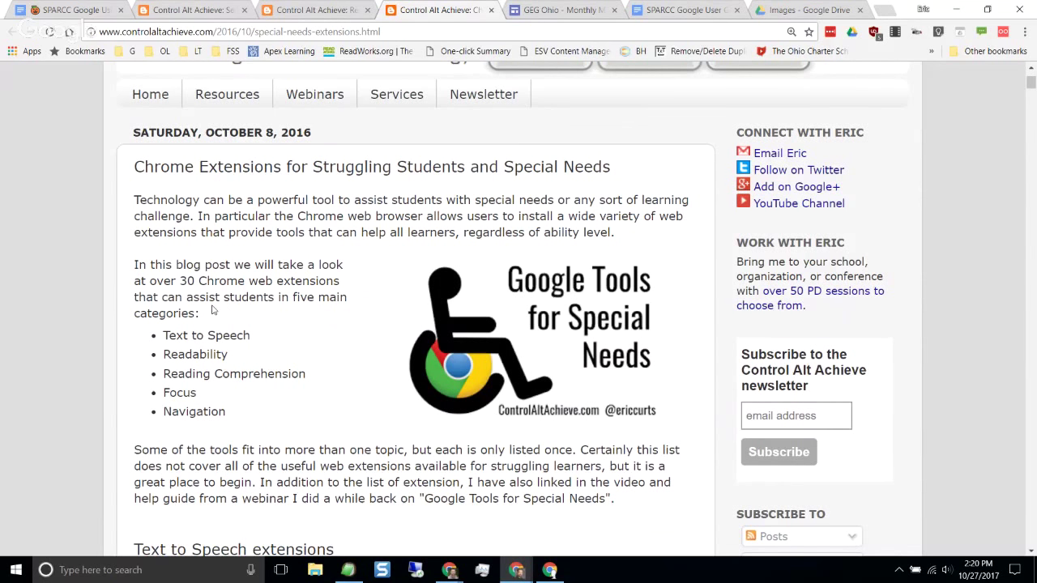
Step: Review the introduction and the five extension categories in the Chrome Extensions for Struggling Students and Special Needs post
{"action": "scroll", "coordinate": [212, 309], "scroll_direction": "down", "scroll_amount": 2}
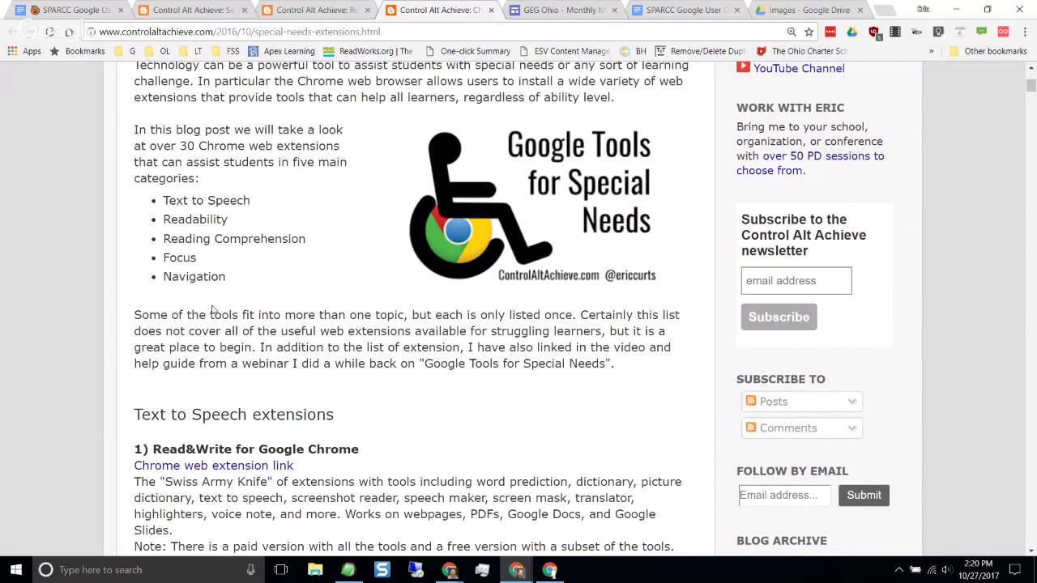
{"action": "scroll", "coordinate": [232, 166], "scroll_direction": "up", "scroll_amount": 3}
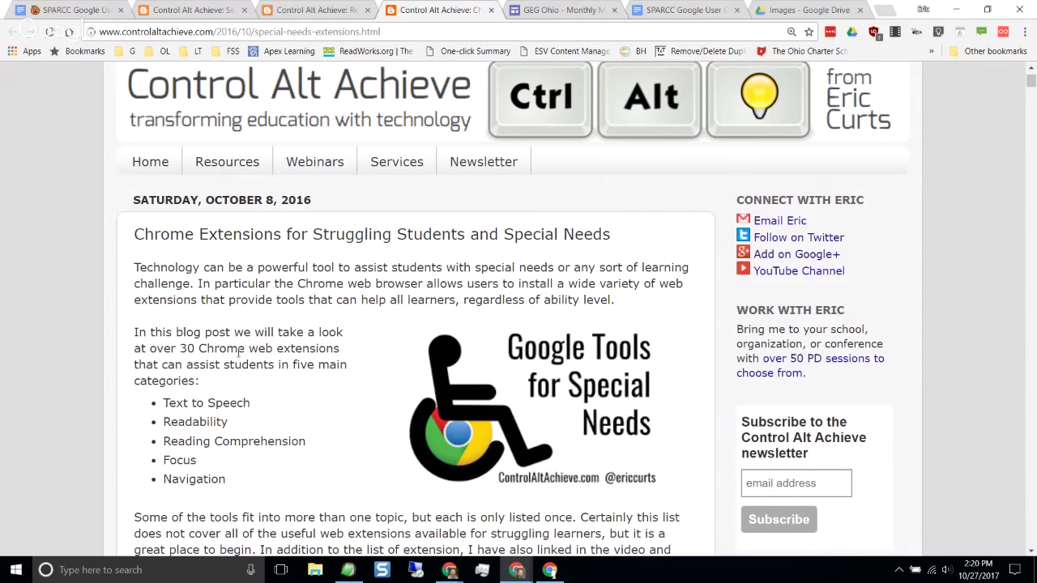
{"action": "scroll", "coordinate": [239, 353], "scroll_direction": "down", "scroll_amount": 2}
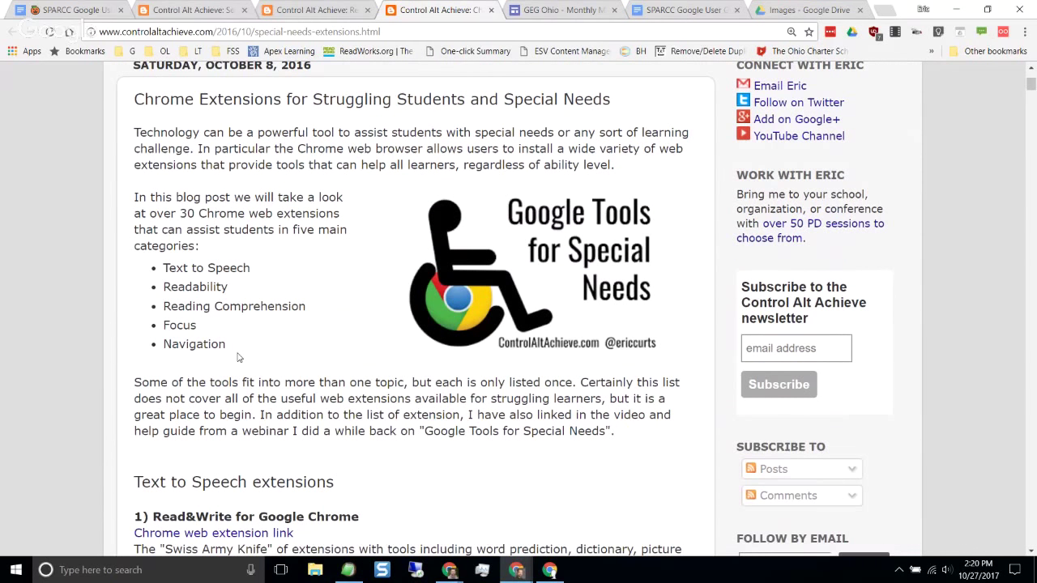
{"action": "scroll", "coordinate": [239, 357], "scroll_direction": "down", "scroll_amount": 1}
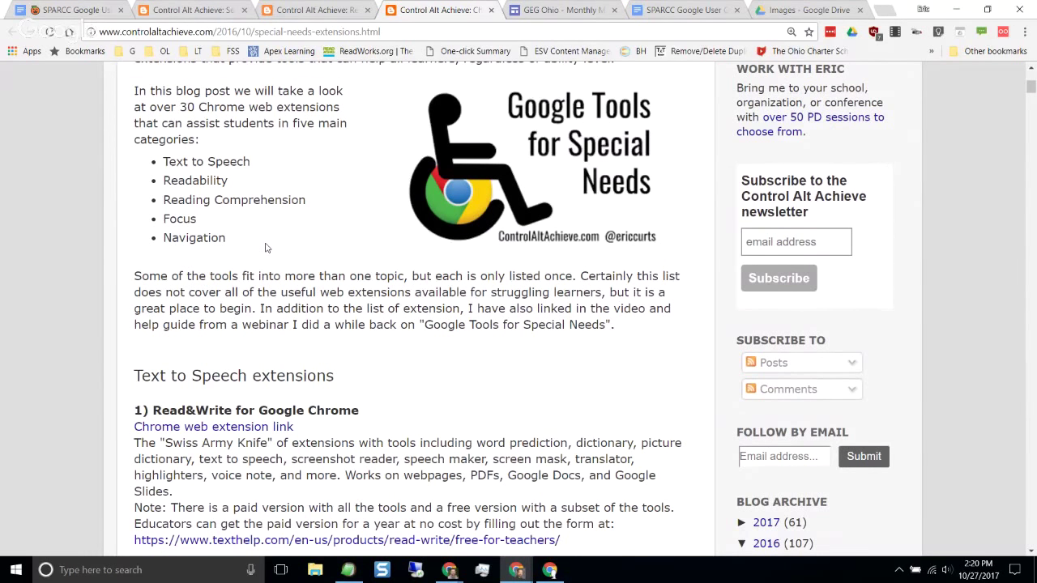
{"action": "scroll", "coordinate": [267, 247], "scroll_direction": "up", "scroll_amount": 2}
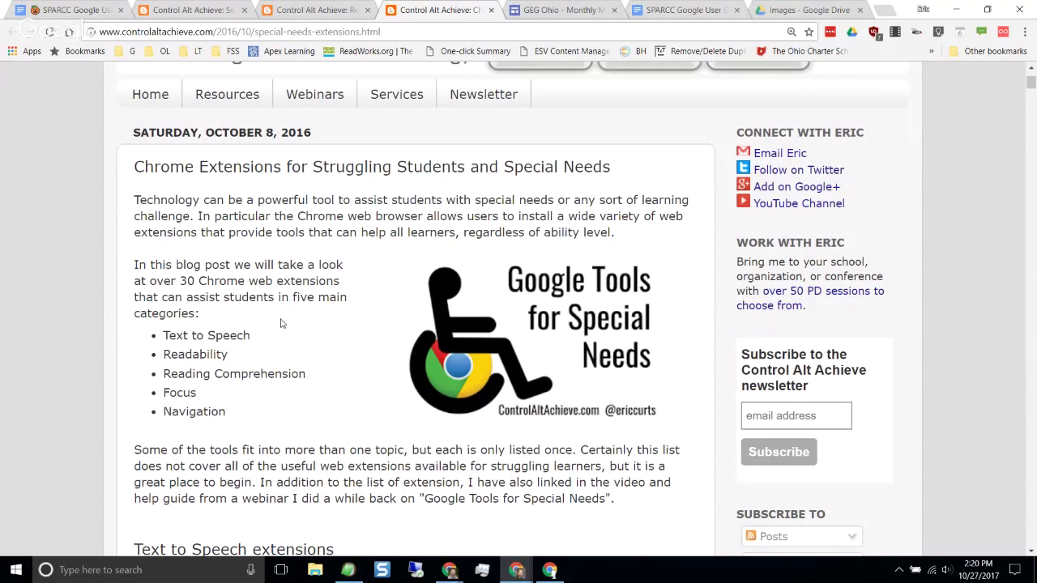
{"action": "scroll", "coordinate": [281, 323], "scroll_direction": "down", "scroll_amount": 1}
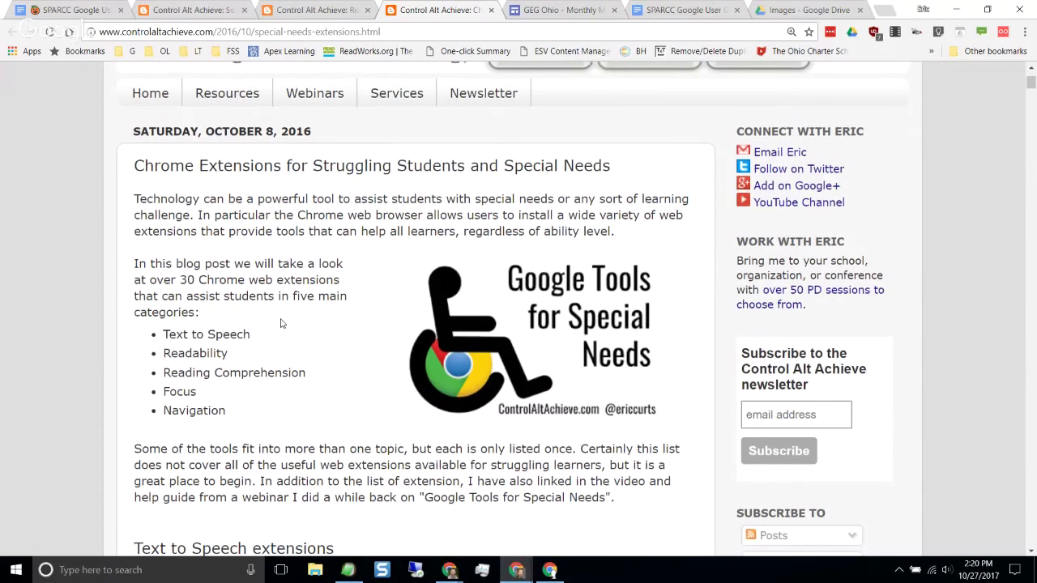
{"action": "scroll", "coordinate": [281, 323], "scroll_direction": "down", "scroll_amount": 3}
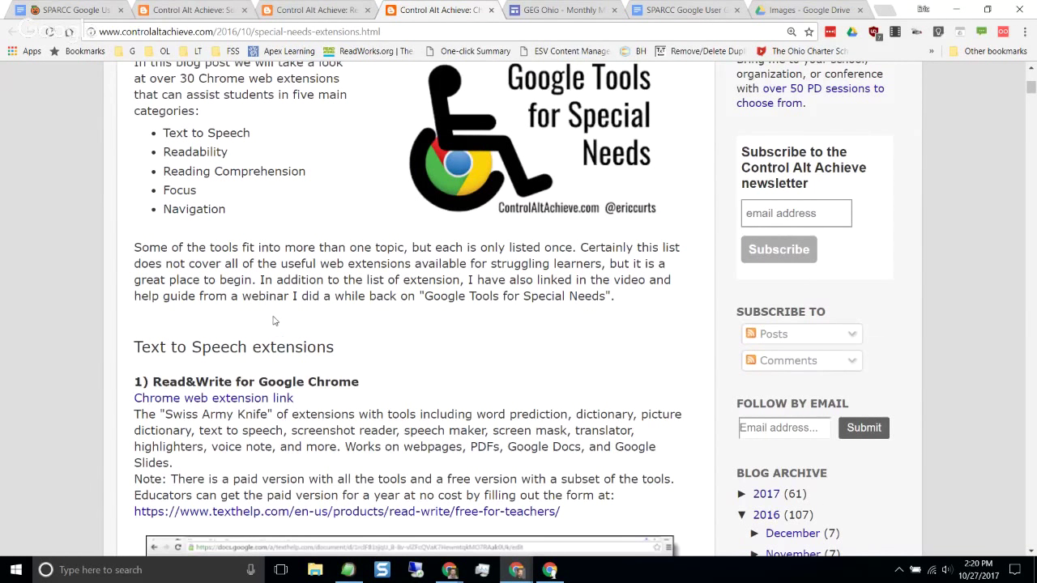
{"action": "scroll", "coordinate": [274, 321], "scroll_direction": "up", "scroll_amount": 3}
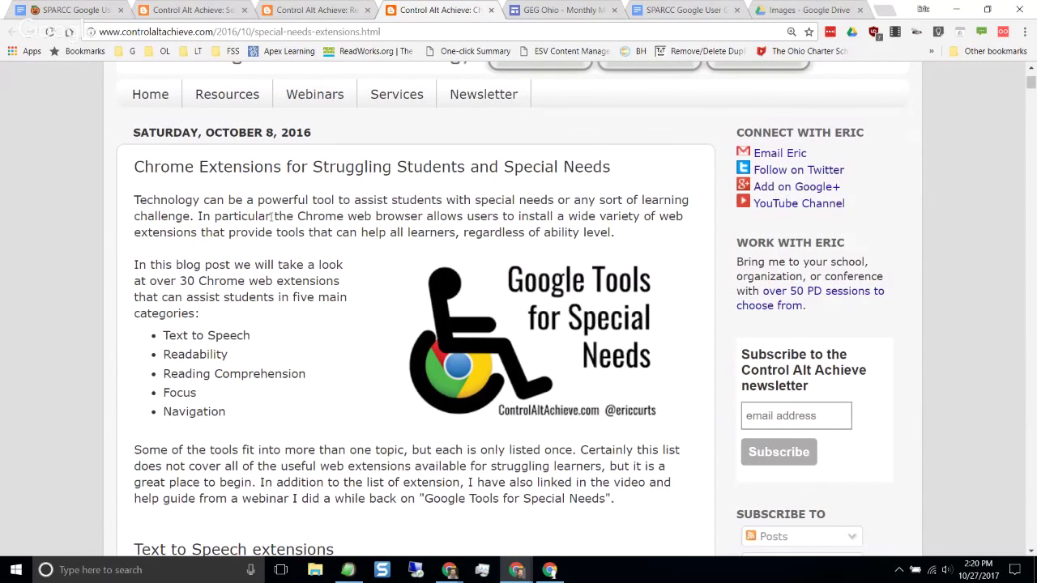
Step: Skim the post's numbered extension list through Caret Browsing, and return to the Text to Speech extensions section
{"action": "scroll", "coordinate": [176, 334], "scroll_direction": "down", "scroll_amount": 15}
{"action": "scroll", "coordinate": [180, 340], "scroll_direction": "down", "scroll_amount": 15}
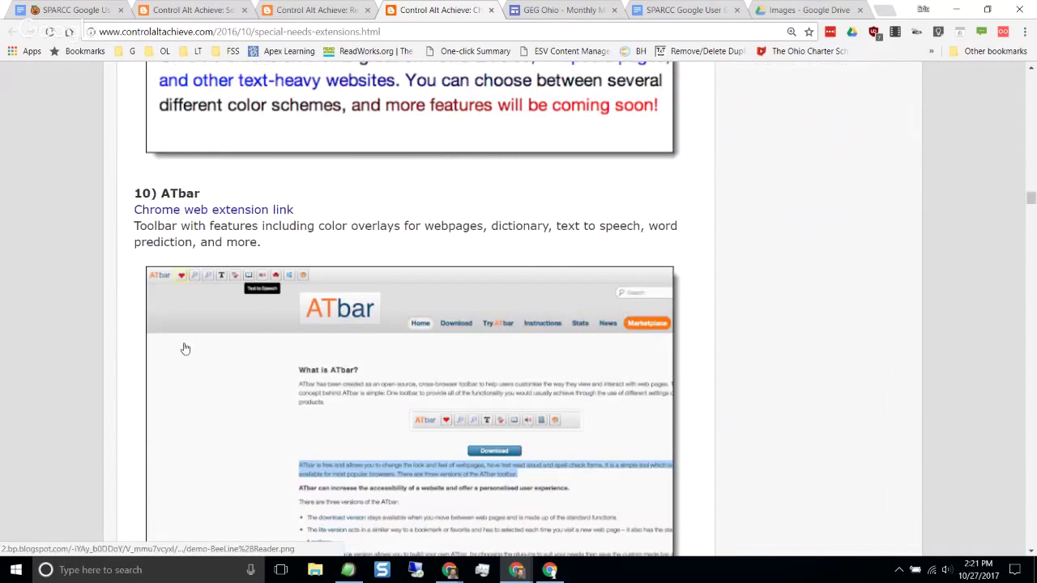
{"action": "scroll", "coordinate": [185, 348], "scroll_direction": "down", "scroll_amount": 15}
{"action": "scroll", "coordinate": [185, 348], "scroll_direction": "down", "scroll_amount": 15}
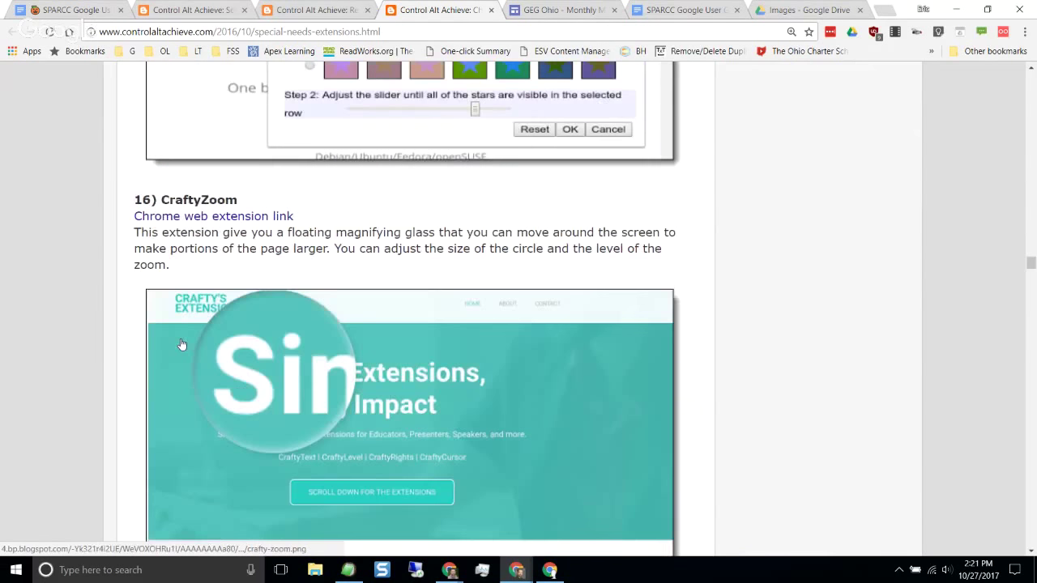
{"action": "scroll", "coordinate": [181, 345], "scroll_direction": "down", "scroll_amount": 15}
{"action": "scroll", "coordinate": [183, 345], "scroll_direction": "down", "scroll_amount": 10}
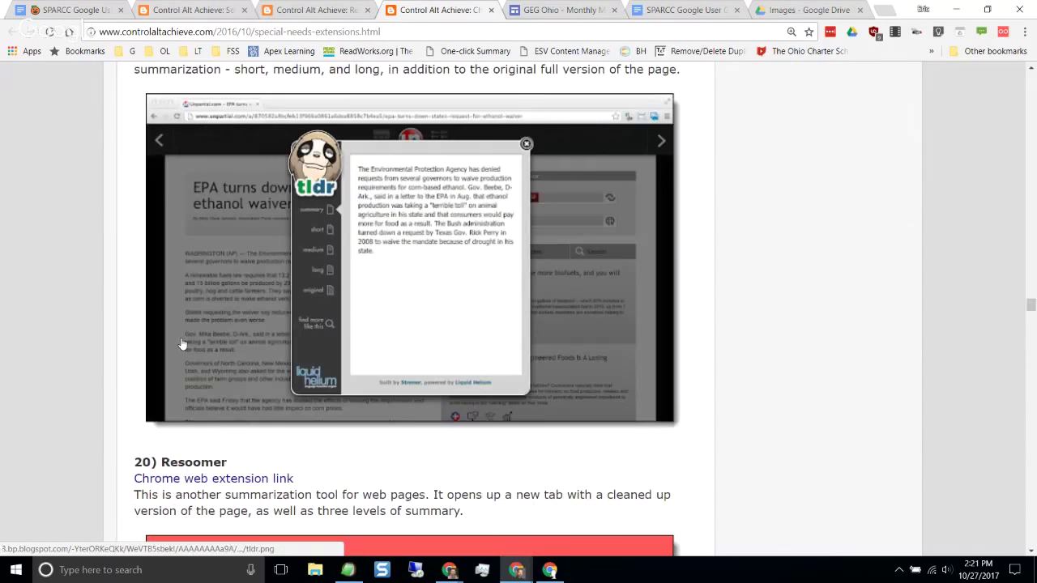
{"action": "scroll", "coordinate": [183, 344], "scroll_direction": "down", "scroll_amount": 10}
{"action": "scroll", "coordinate": [183, 345], "scroll_direction": "down", "scroll_amount": 15}
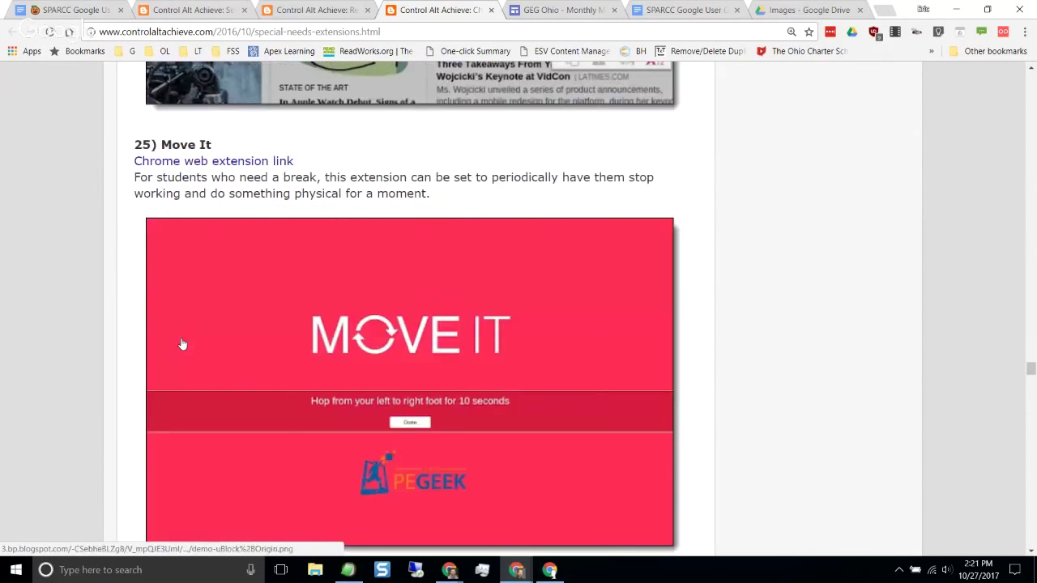
{"action": "scroll", "coordinate": [183, 344], "scroll_direction": "down", "scroll_amount": 1}
{"action": "scroll", "coordinate": [183, 344], "scroll_direction": "down", "scroll_amount": 18}
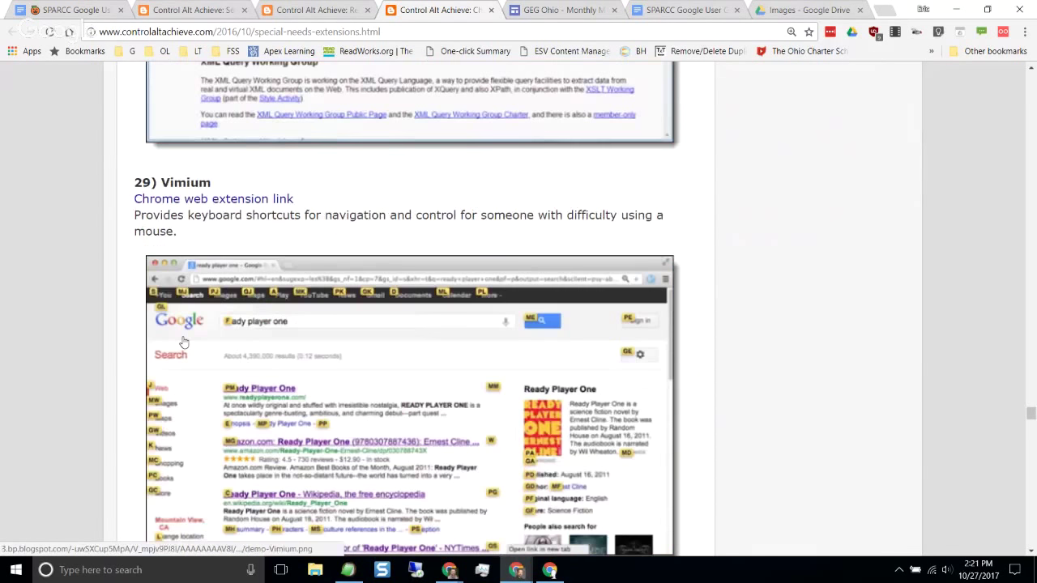
{"action": "scroll", "coordinate": [183, 343], "scroll_direction": "down", "scroll_amount": 7}
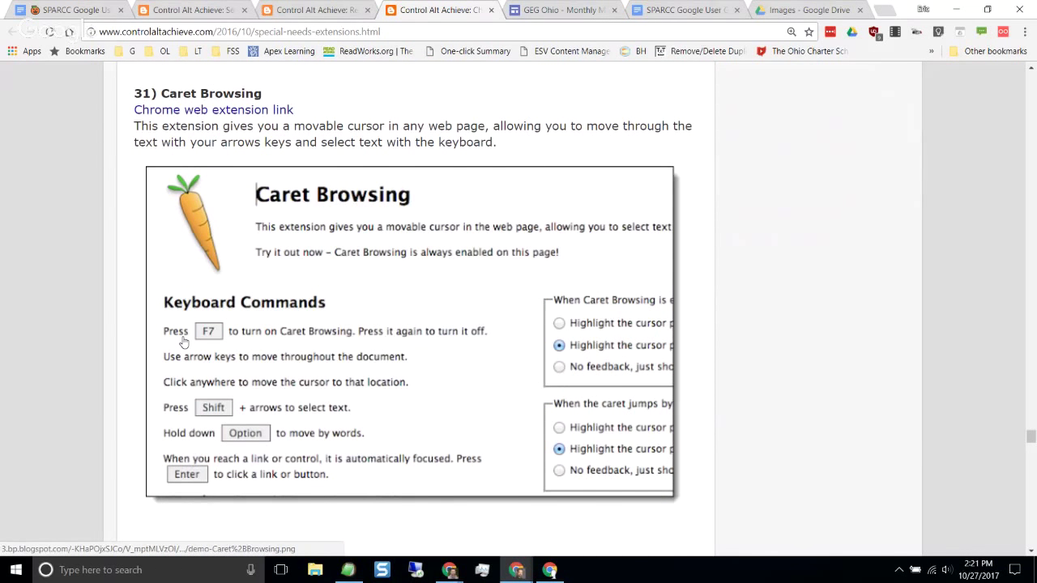
{"action": "scroll", "coordinate": [183, 343], "scroll_direction": "down", "scroll_amount": 2}
{"action": "scroll", "coordinate": [173, 229], "scroll_direction": "up", "scroll_amount": 3}
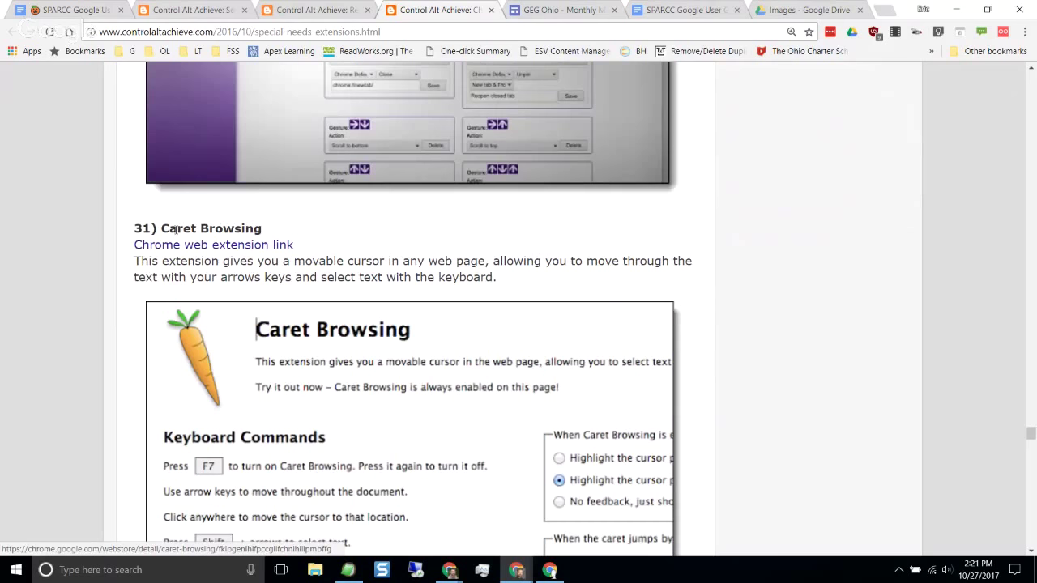
{"action": "left_click_drag", "start_coordinate": [1032, 428], "coordinate": [1031, 115]}
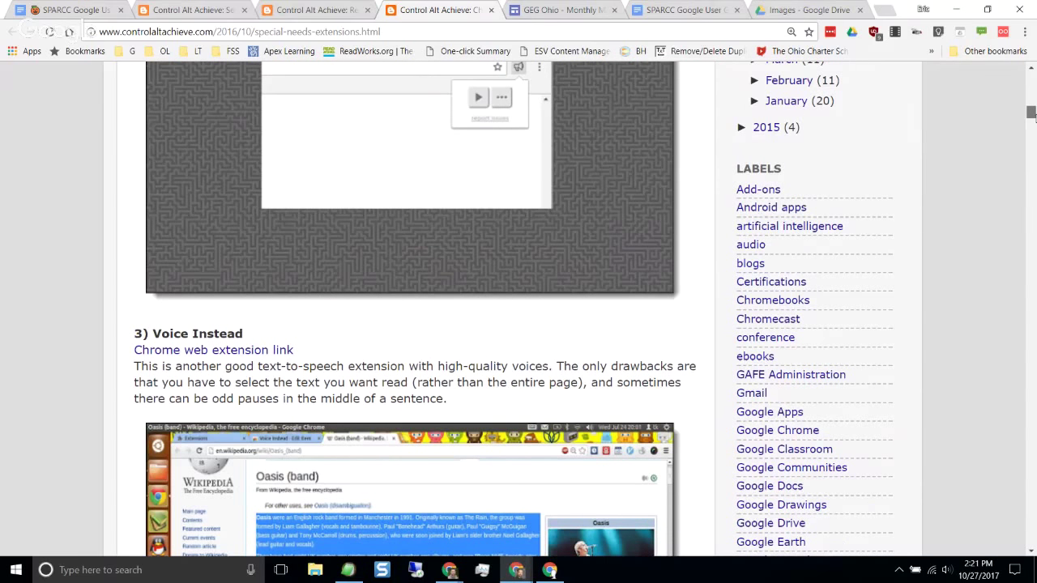
{"action": "left_click_drag", "start_coordinate": [1030, 115], "coordinate": [1030, 94]}
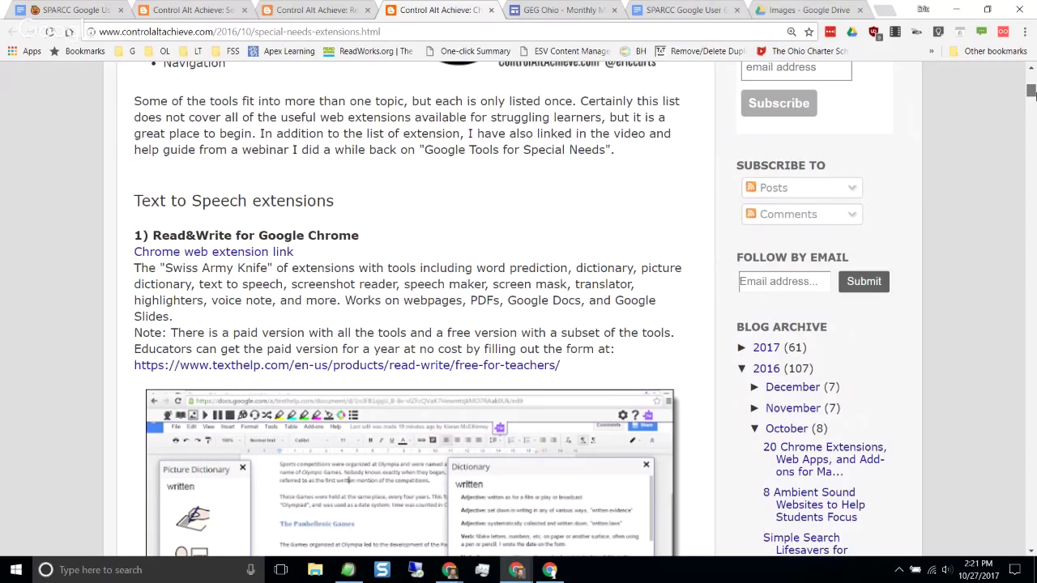
Step: Switch to the open Seven Summarization Tools for Students post and review its introduction on how summarized versions help students
{"action": "left_click", "coordinate": [227, 14]}
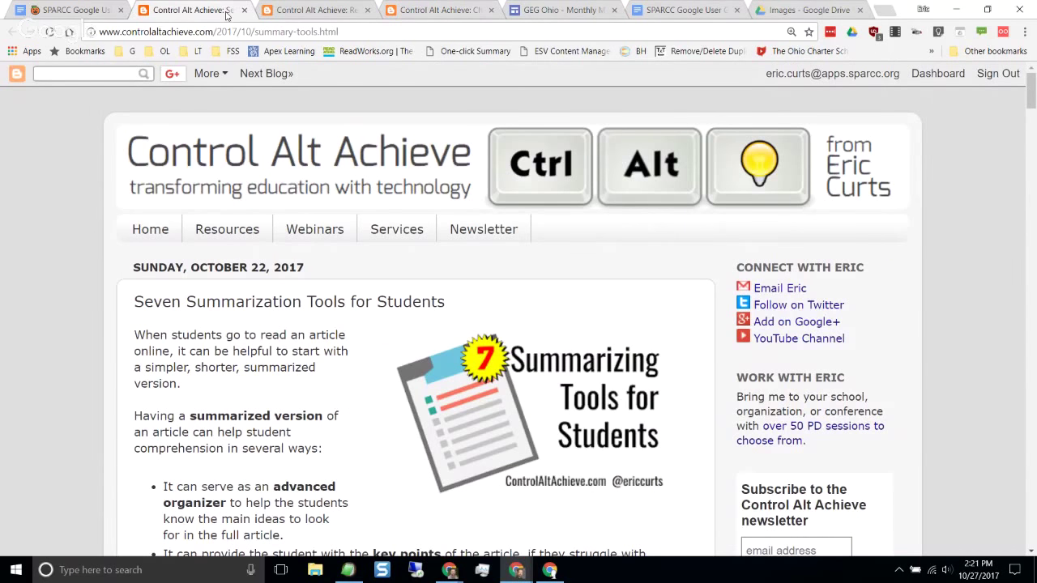
{"action": "scroll", "coordinate": [248, 351], "scroll_direction": "down", "scroll_amount": 2}
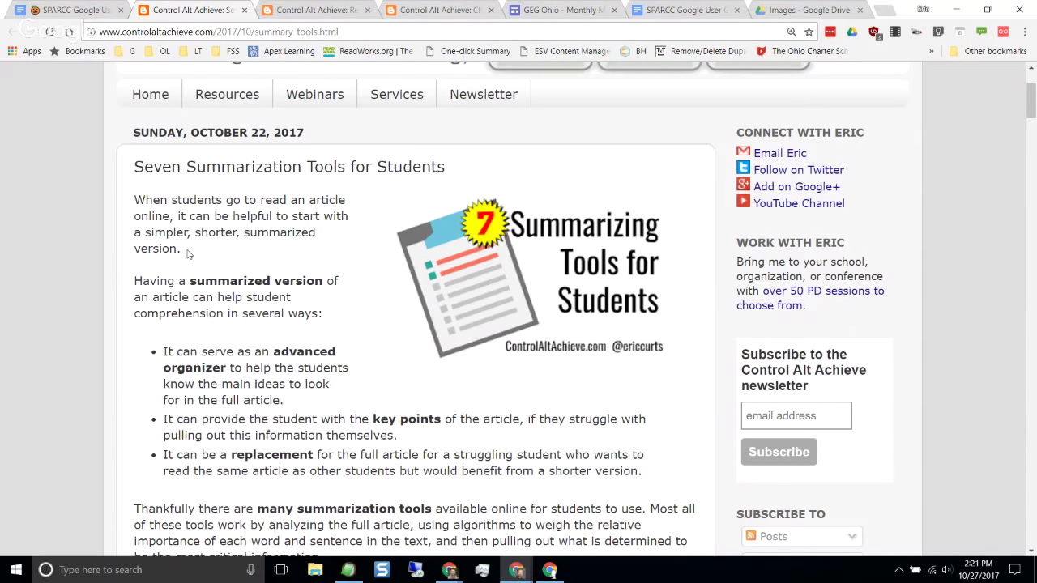
{"action": "scroll", "coordinate": [187, 255], "scroll_direction": "down", "scroll_amount": 3}
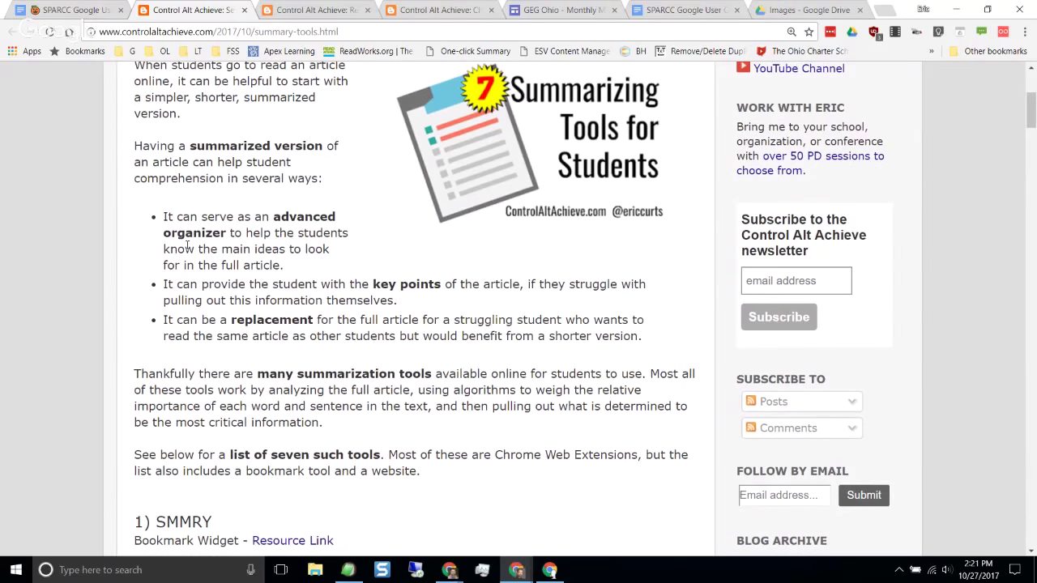
{"action": "scroll", "coordinate": [187, 244], "scroll_direction": "up", "scroll_amount": 3}
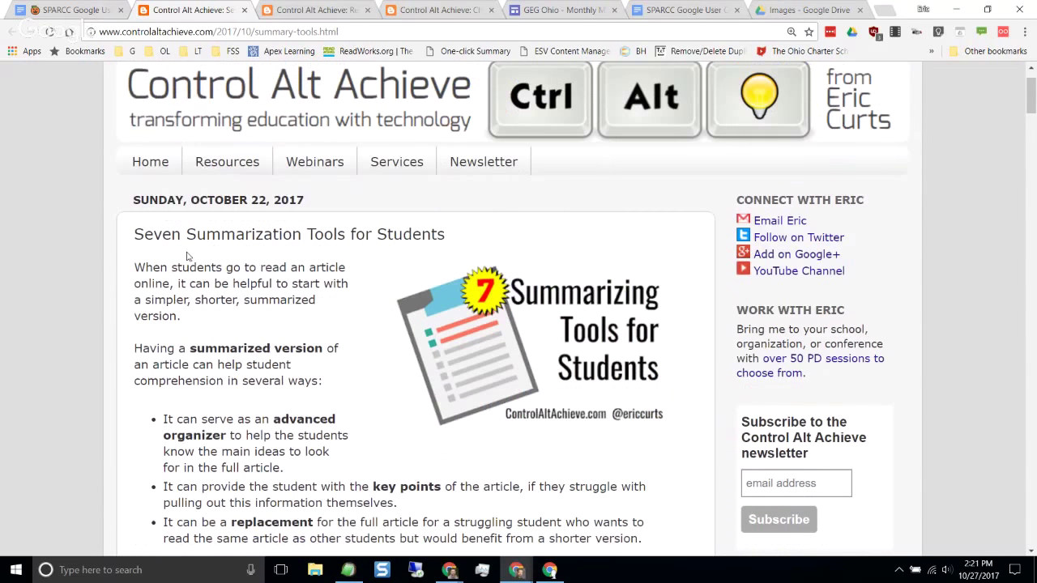
{"action": "scroll", "coordinate": [187, 256], "scroll_direction": "down", "scroll_amount": 1}
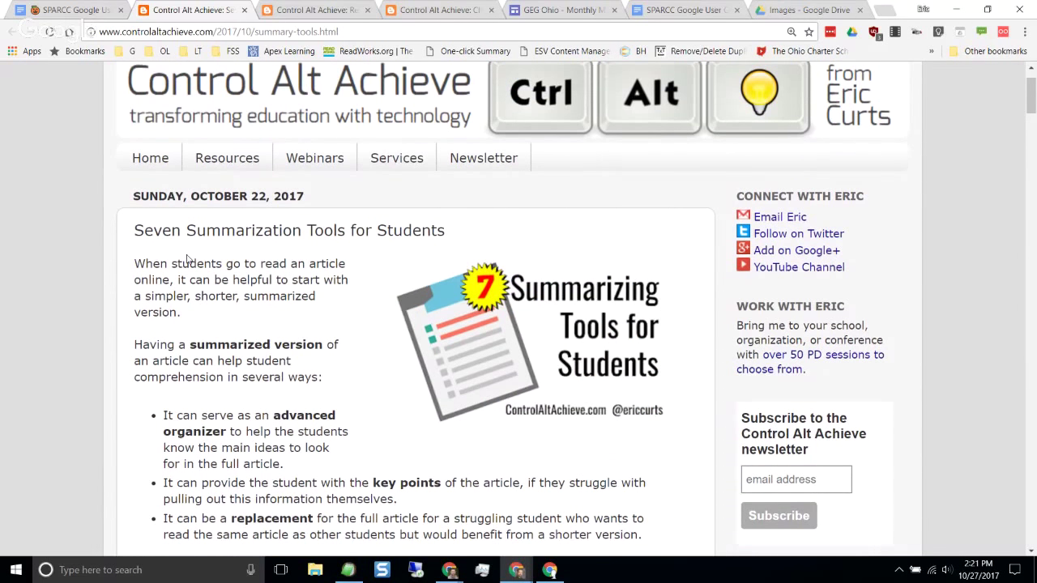
{"action": "scroll", "coordinate": [187, 257], "scroll_direction": "down", "scroll_amount": 1}
{"action": "scroll", "coordinate": [212, 240], "scroll_direction": "down", "scroll_amount": 1}
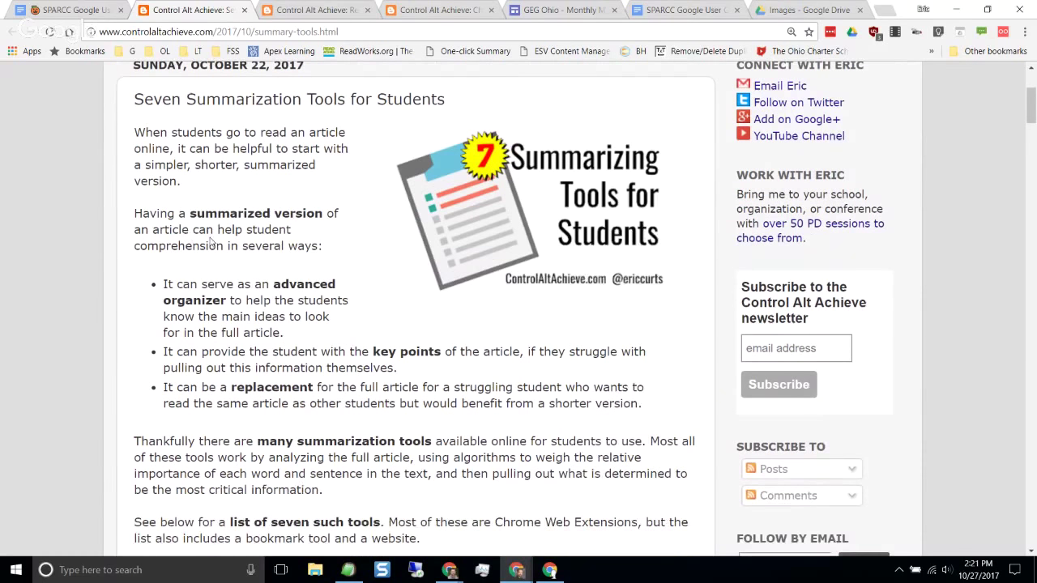
{"action": "scroll", "coordinate": [212, 241], "scroll_direction": "down", "scroll_amount": 2}
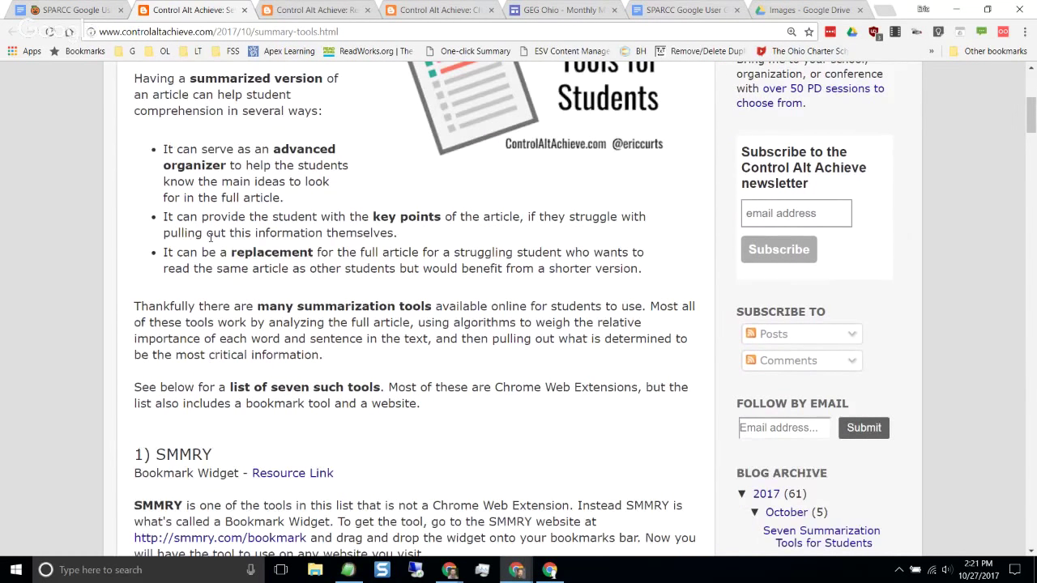
{"action": "scroll", "coordinate": [212, 237], "scroll_direction": "down", "scroll_amount": 1}
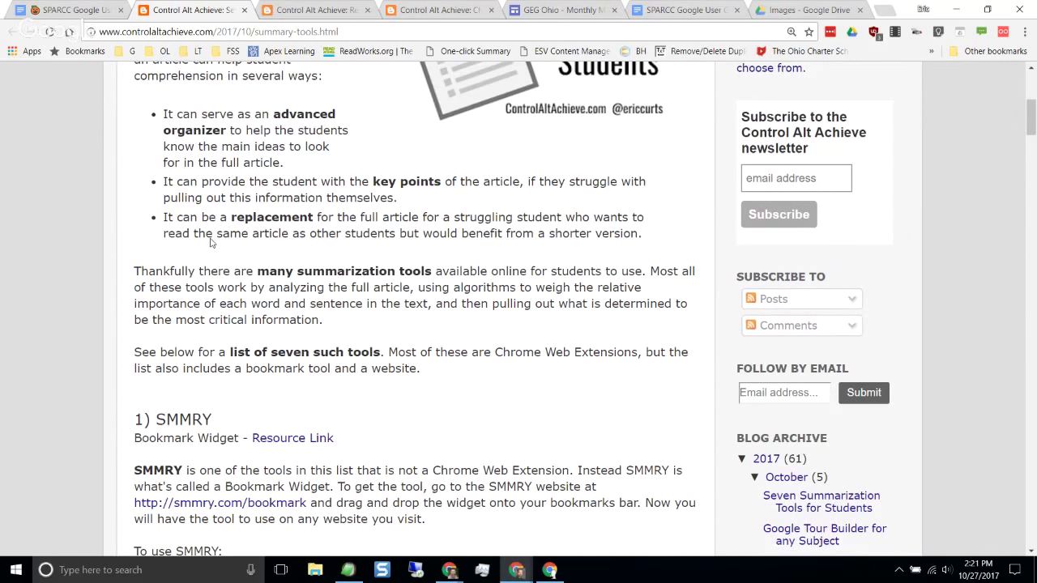
Step: Examine the SMMRY section of the summarization post, including its usage instructions and the example article summary
{"action": "scroll", "coordinate": [210, 241], "scroll_direction": "down", "scroll_amount": 2}
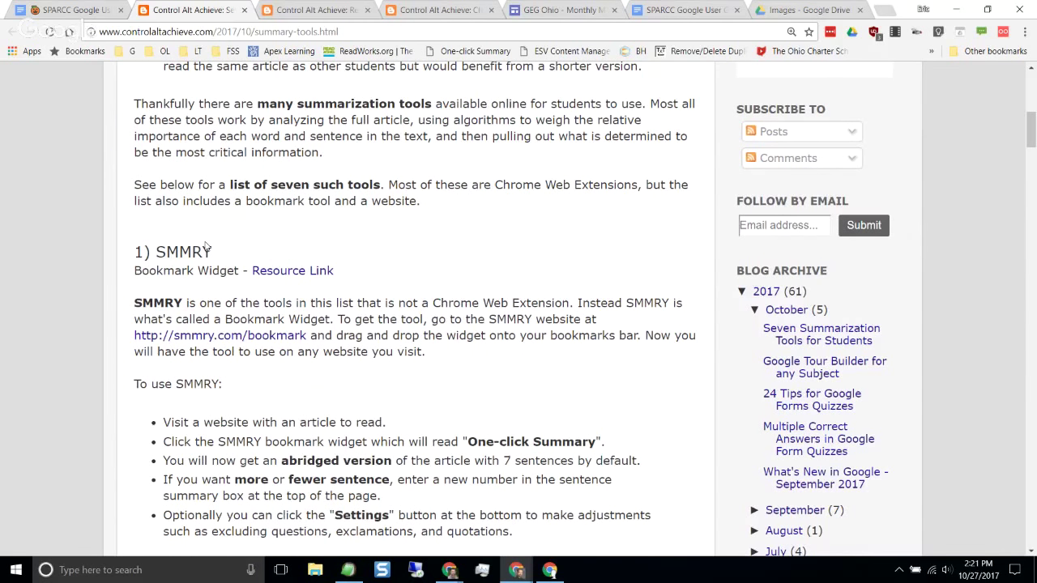
{"action": "scroll", "coordinate": [212, 242], "scroll_direction": "down", "scroll_amount": 1}
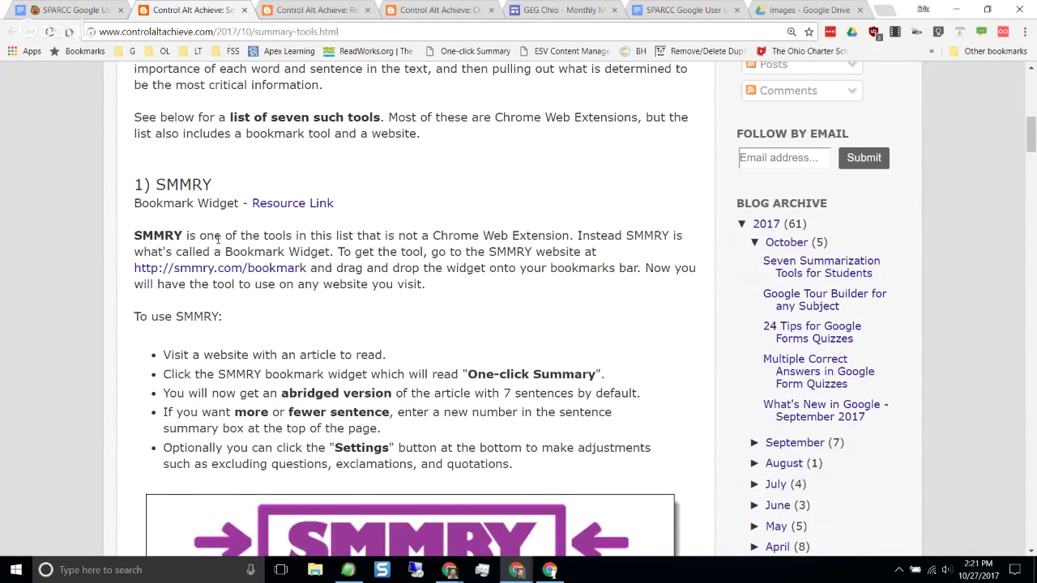
{"action": "scroll", "coordinate": [217, 238], "scroll_direction": "up", "scroll_amount": 3}
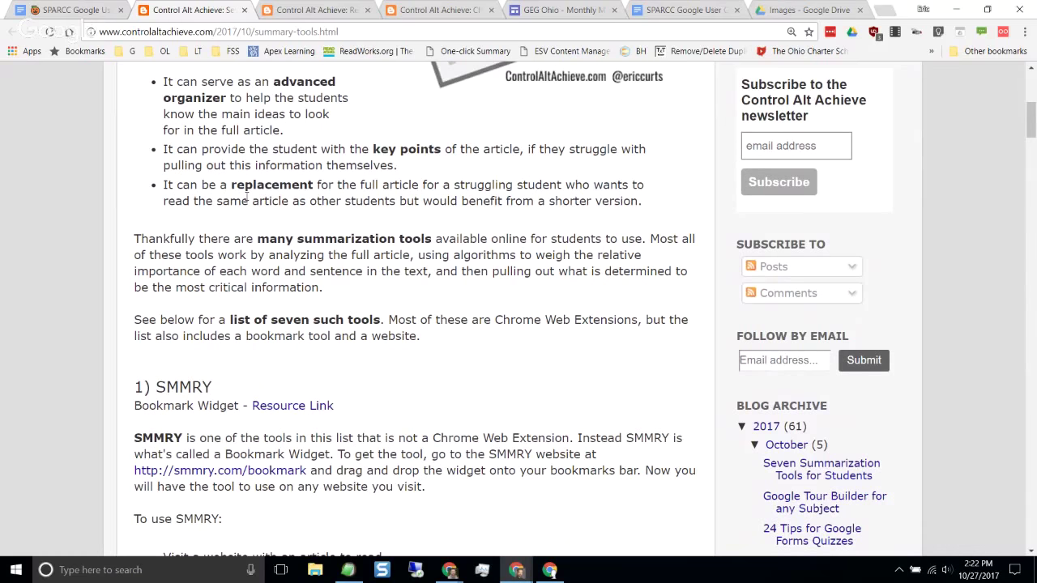
{"action": "scroll", "coordinate": [259, 227], "scroll_direction": "down", "scroll_amount": 8}
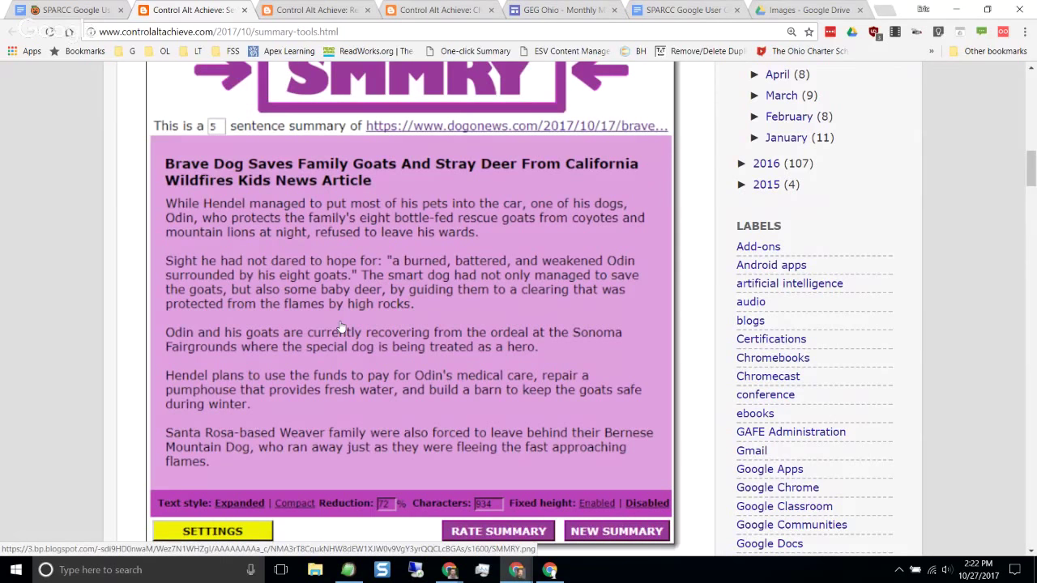
{"action": "scroll", "coordinate": [316, 297], "scroll_direction": "up", "scroll_amount": 3}
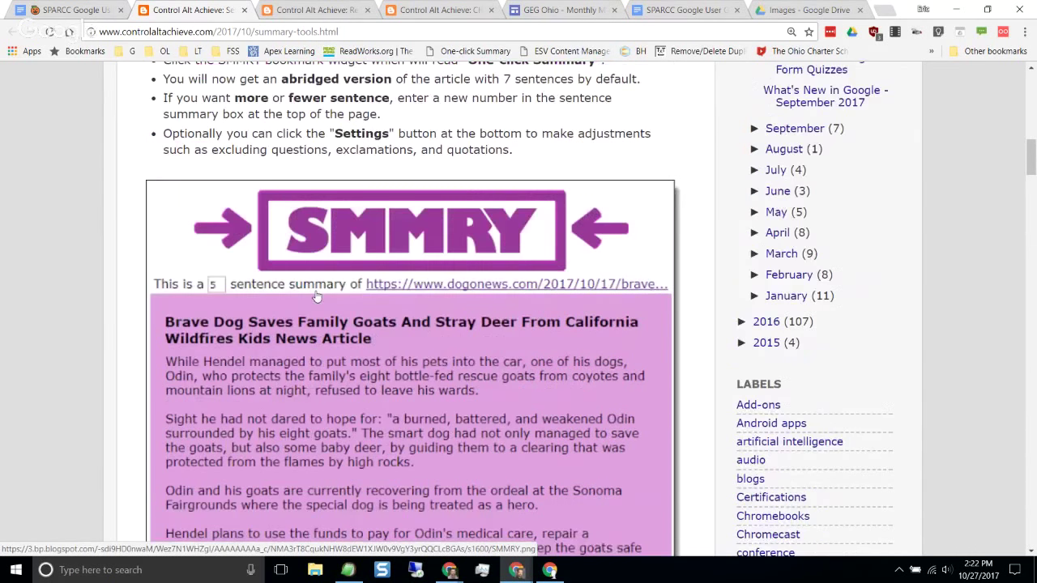
{"action": "scroll", "coordinate": [316, 297], "scroll_direction": "up", "scroll_amount": 6}
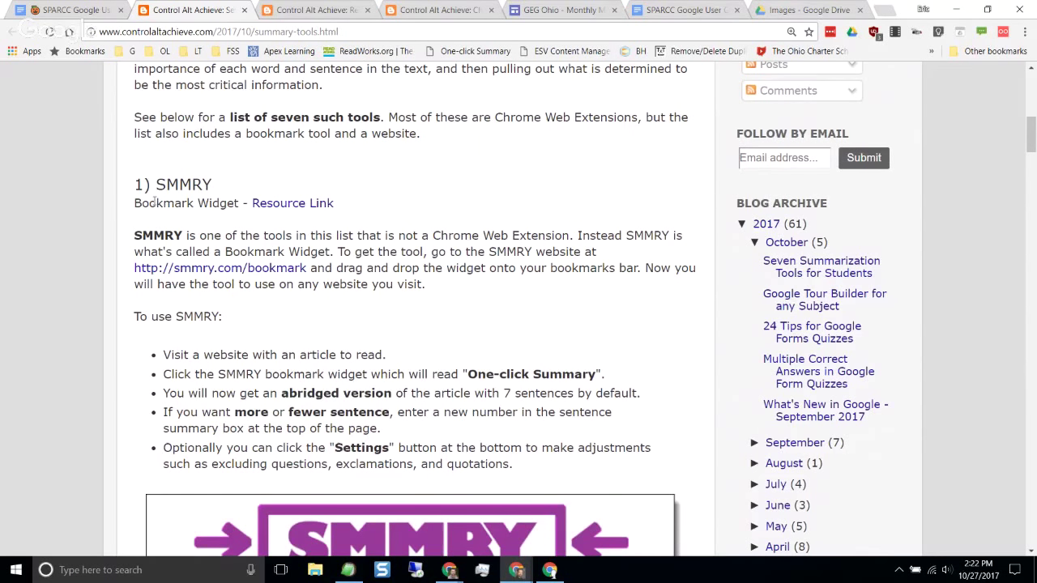
{"action": "scroll", "coordinate": [362, 270], "scroll_direction": "down", "scroll_amount": 5}
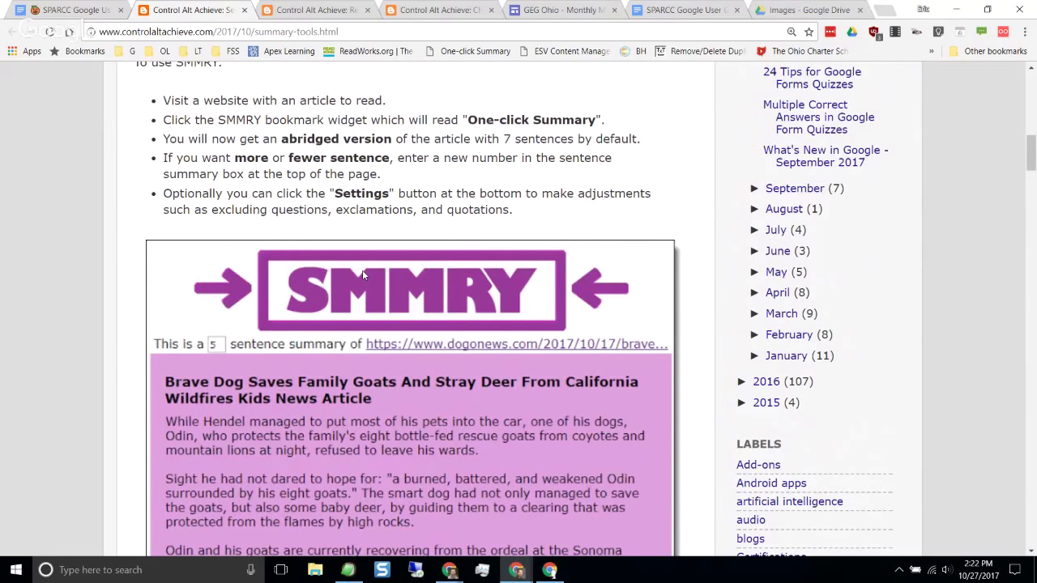
{"action": "scroll", "coordinate": [329, 260], "scroll_direction": "down", "scroll_amount": 4}
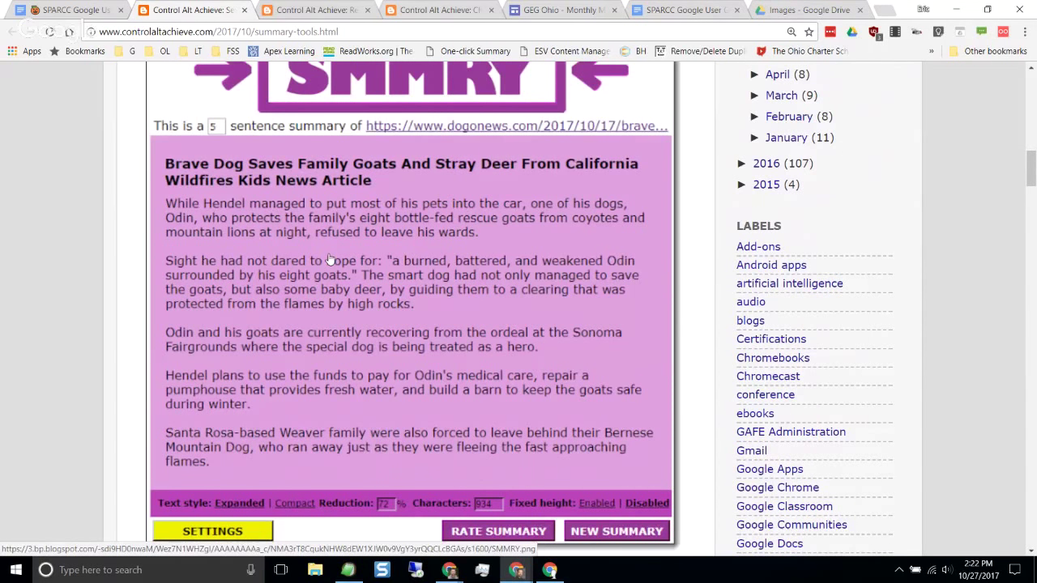
Step: Go to the TLDR section and view its description and example summary pop-up
{"action": "scroll", "coordinate": [330, 260], "scroll_direction": "down", "scroll_amount": 9}
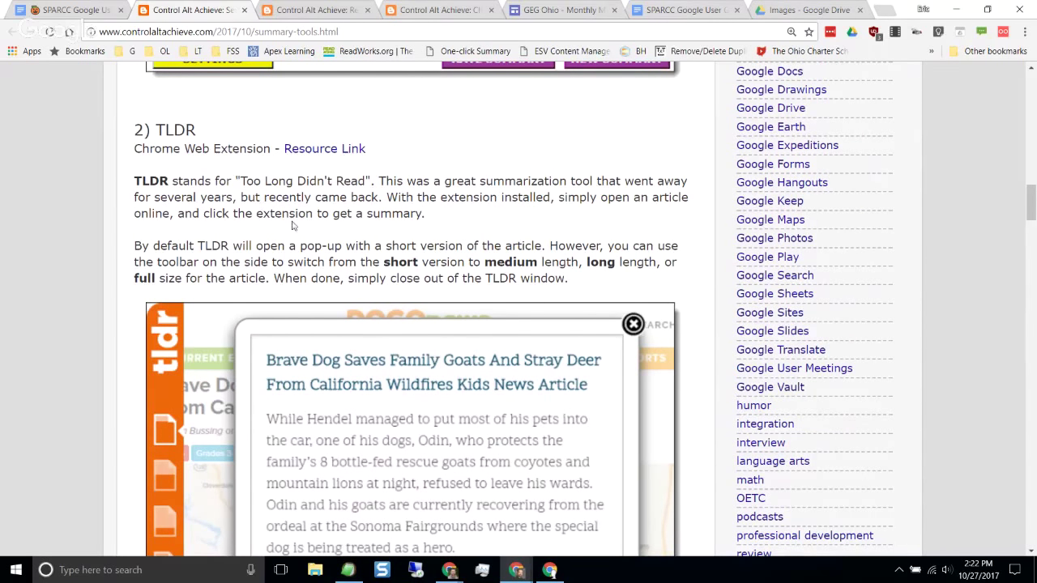
{"action": "scroll", "coordinate": [343, 235], "scroll_direction": "down", "scroll_amount": 1}
{"action": "scroll", "coordinate": [342, 235], "scroll_direction": "down", "scroll_amount": 1}
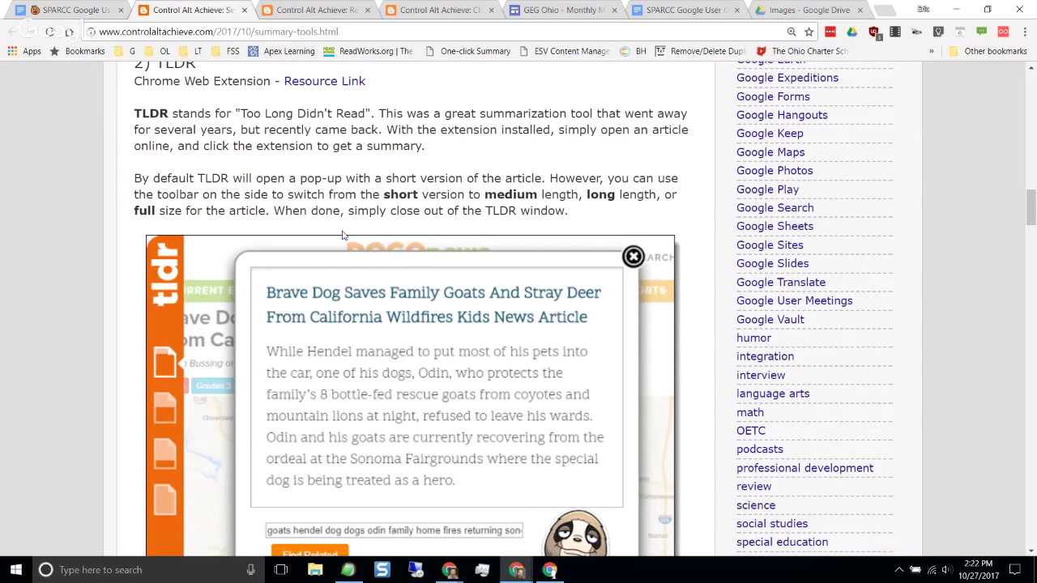
Step: Examine the TLDR example's length options, and skim the remaining tools in the summarization post, including Auto Highlight
{"action": "scroll", "coordinate": [344, 198], "scroll_direction": "up", "scroll_amount": 1}
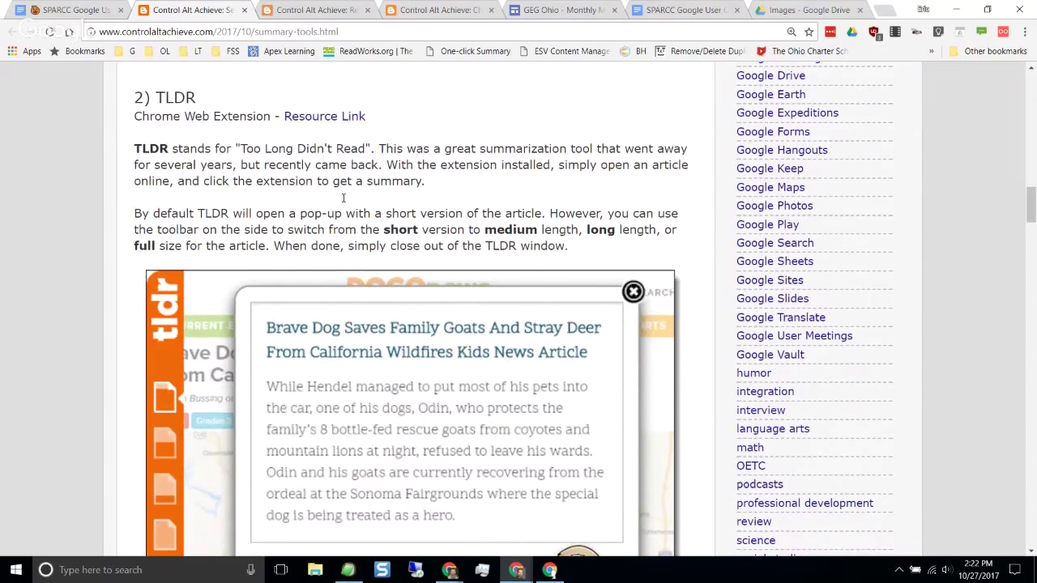
{"action": "scroll", "coordinate": [344, 198], "scroll_direction": "down", "scroll_amount": 3}
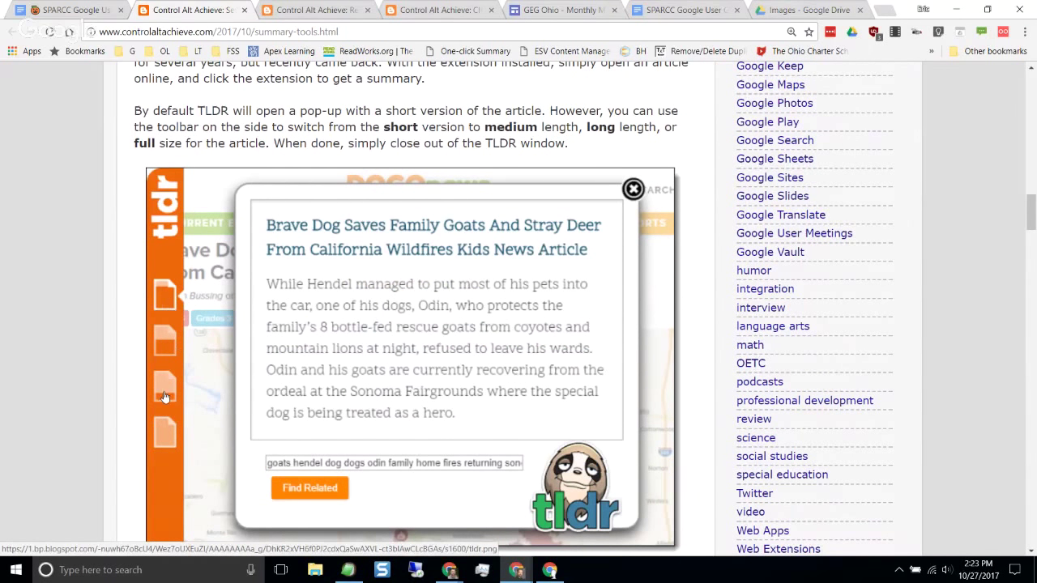
{"action": "scroll", "coordinate": [486, 336], "scroll_direction": "down", "scroll_amount": 4}
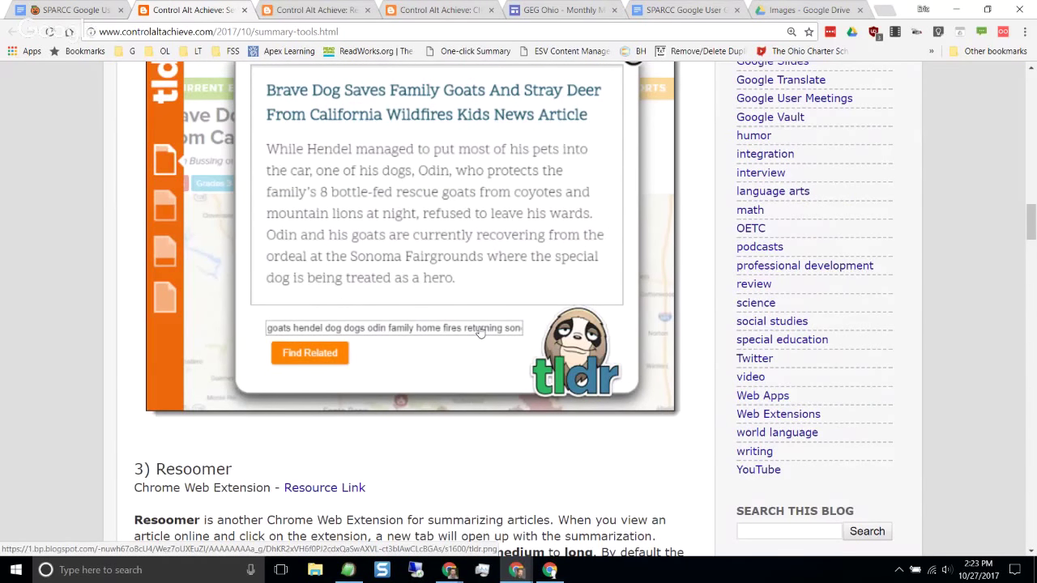
{"action": "scroll", "coordinate": [481, 332], "scroll_direction": "down", "scroll_amount": 15}
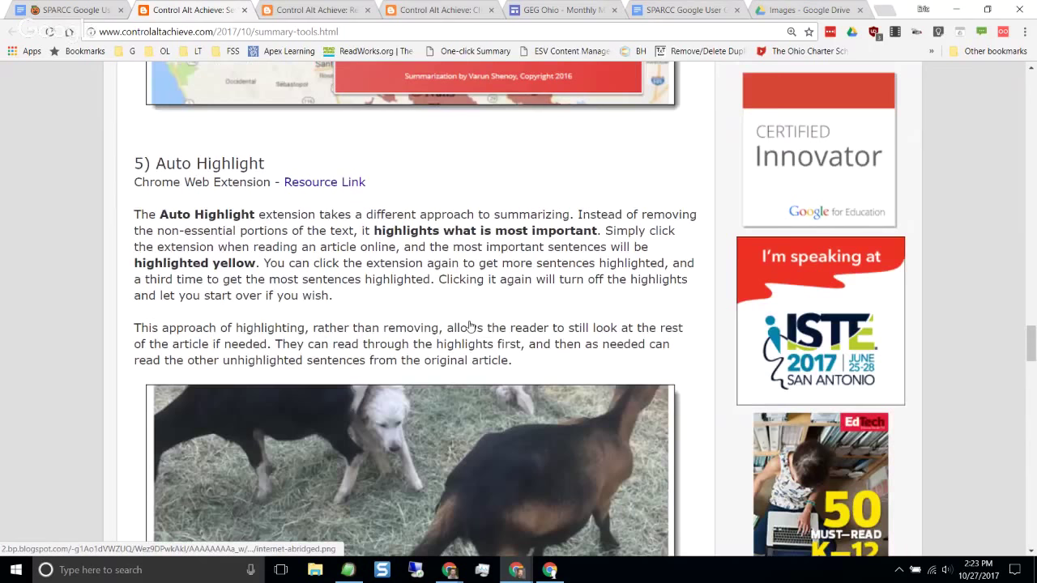
{"action": "scroll", "coordinate": [470, 326], "scroll_direction": "down", "scroll_amount": 10}
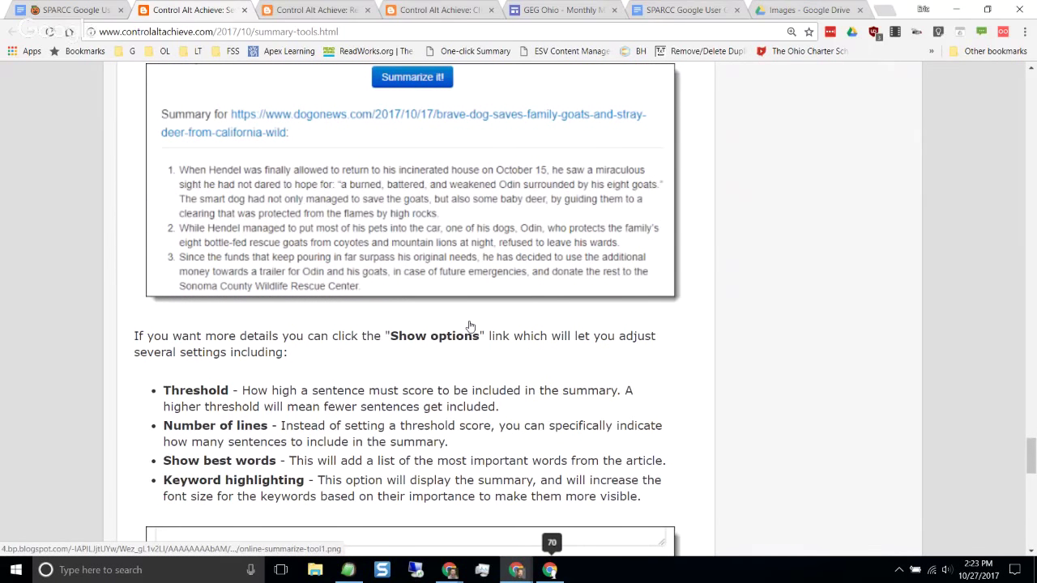
{"action": "scroll", "coordinate": [470, 326], "scroll_direction": "up", "scroll_amount": 10}
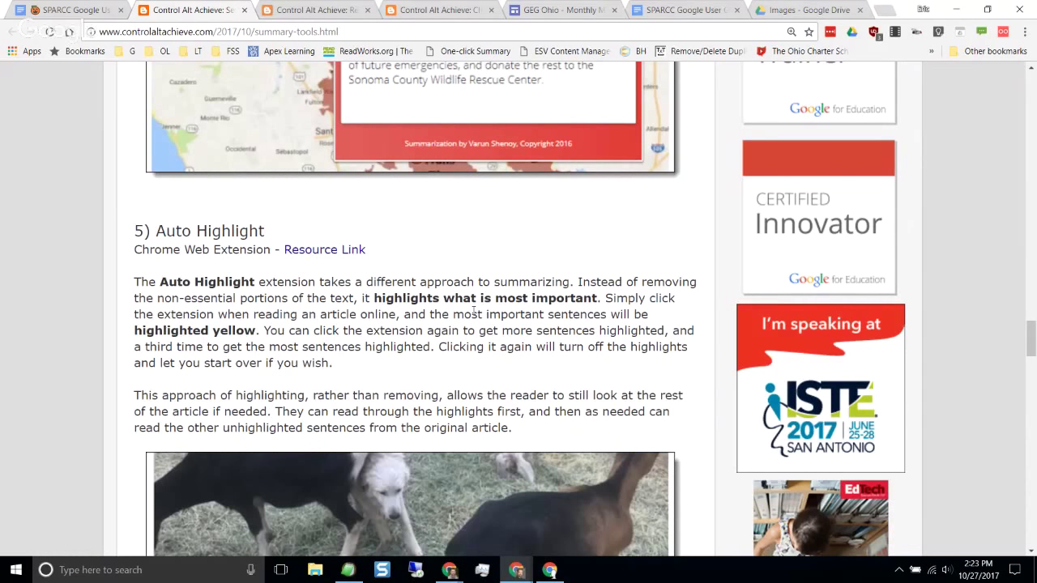
{"action": "scroll", "coordinate": [474, 312], "scroll_direction": "up", "scroll_amount": 10}
Step: Close the three open Control Alt Achieve pages and return to the SPARCC Google User Group - 2017-10 agenda document
{"action": "middle_click", "coordinate": [231, 12]}
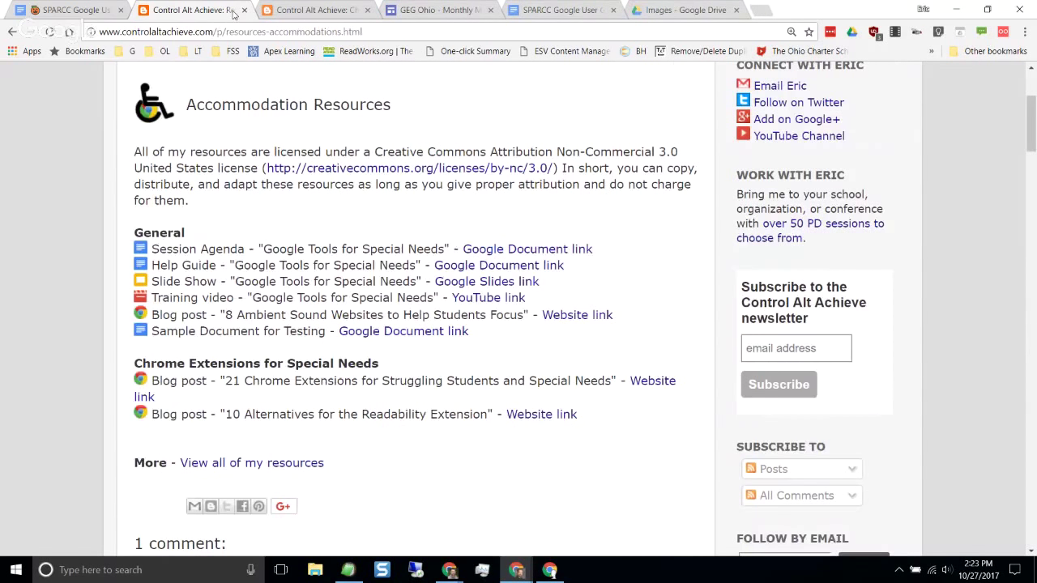
{"action": "middle_click", "coordinate": [233, 12]}
{"action": "middle_click", "coordinate": [233, 12]}
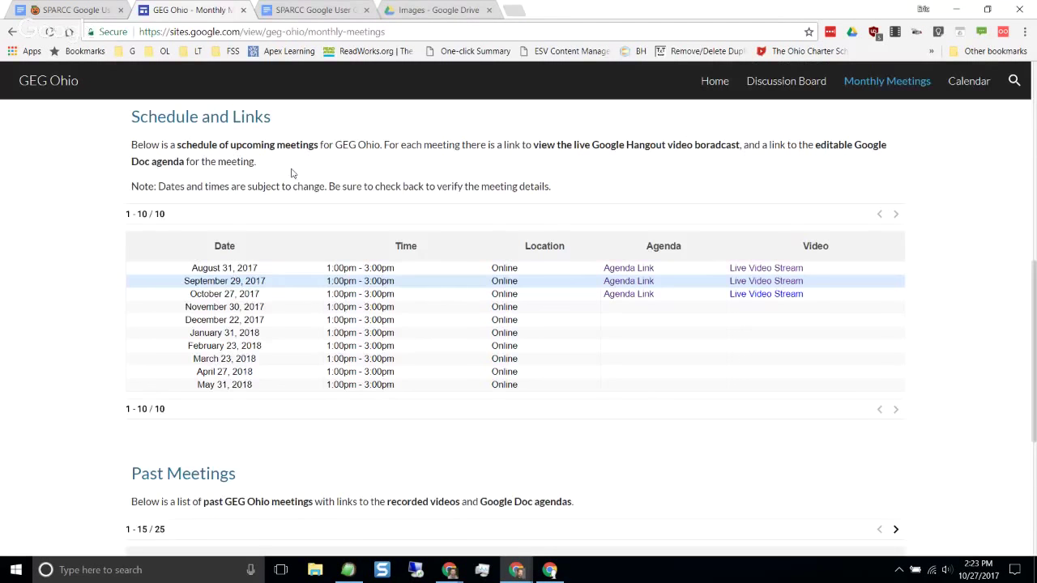
{"action": "left_click", "coordinate": [75, 10]}
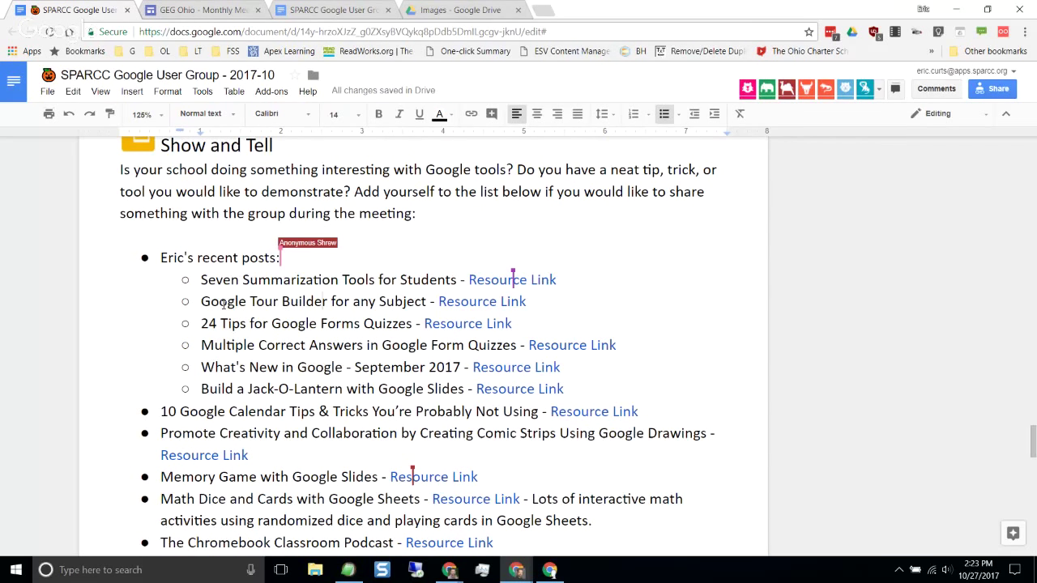
Step: Open the resource link for Google Tour Builder for any Subject from the recent posts under Show and Tell
{"action": "left_click_drag", "start_coordinate": [219, 301], "coordinate": [347, 302]}
{"action": "left_click", "coordinate": [462, 301]}
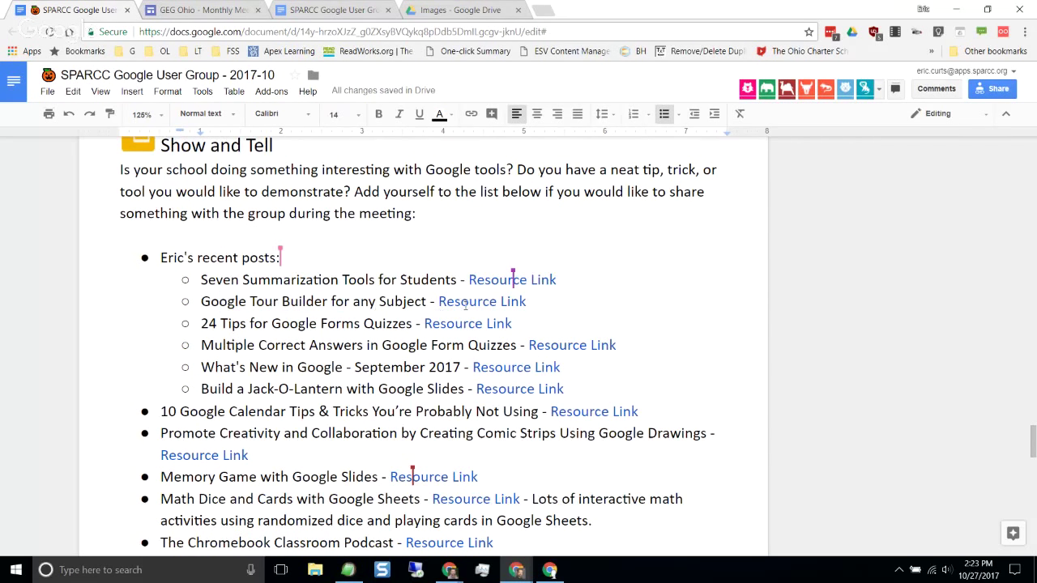
{"action": "left_click", "coordinate": [502, 325]}
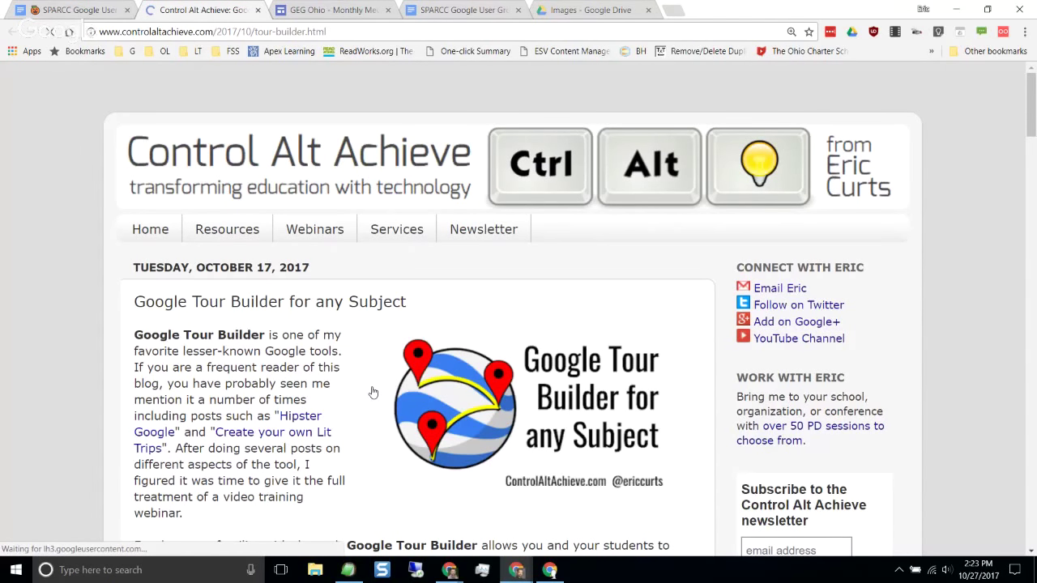
Step: Review the Tour Builder post's introduction, its one-hour video training, and the session slideshow
{"action": "scroll", "coordinate": [373, 393], "scroll_direction": "down", "scroll_amount": 1}
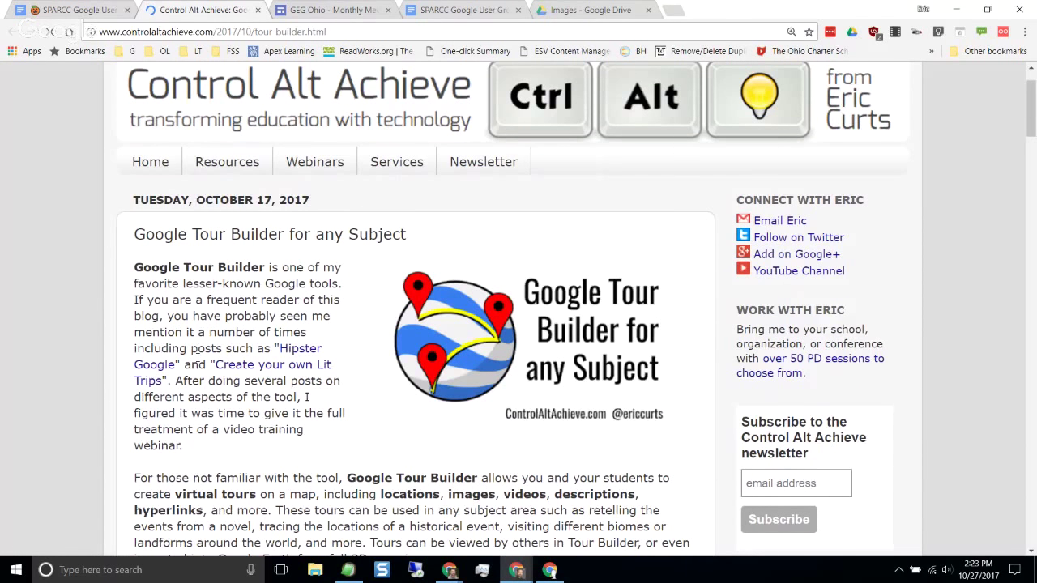
{"action": "scroll", "coordinate": [281, 183], "scroll_direction": "down", "scroll_amount": 3}
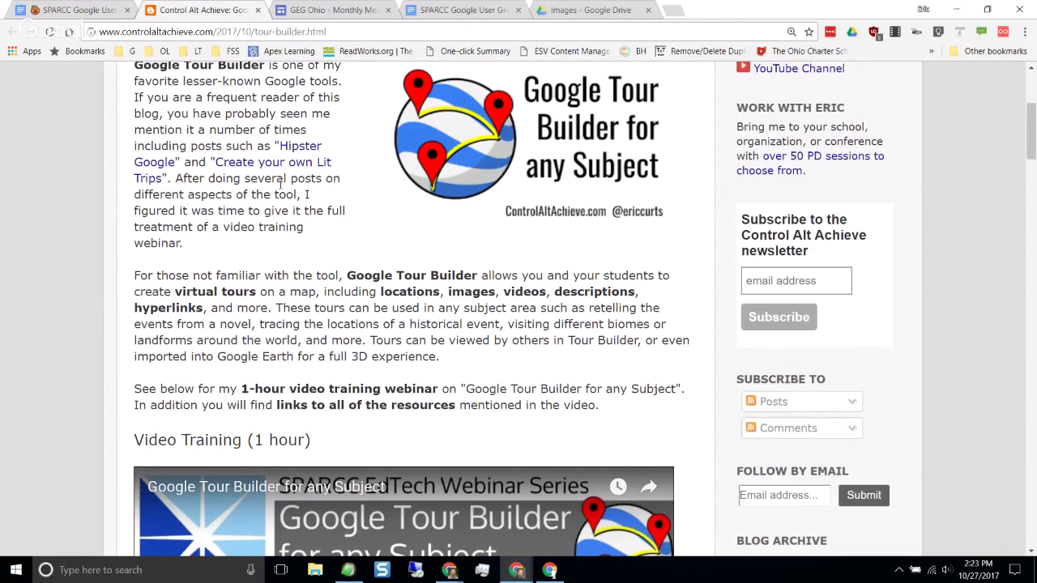
{"action": "scroll", "coordinate": [280, 184], "scroll_direction": "up", "scroll_amount": 2}
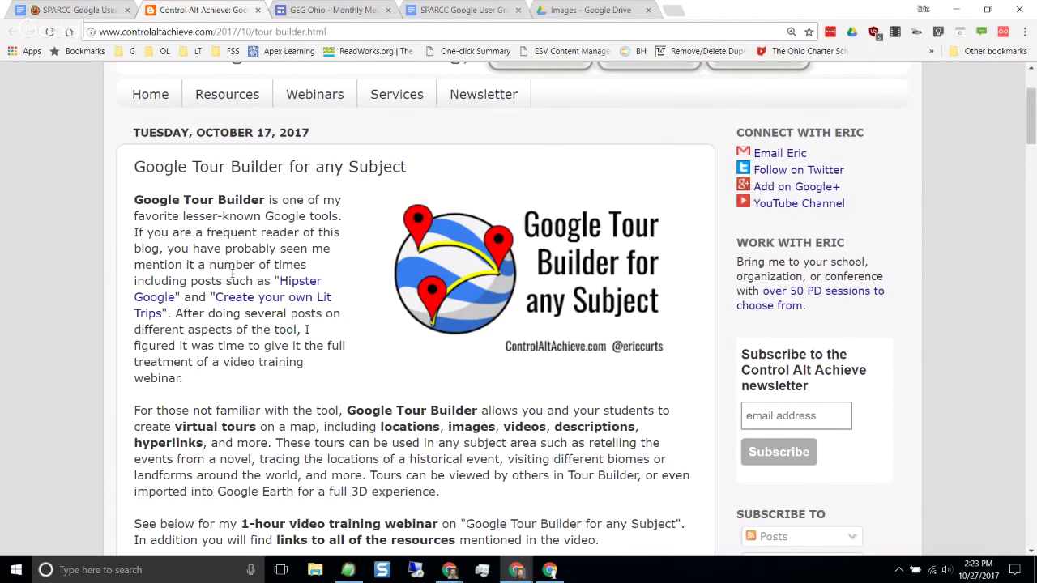
{"action": "scroll", "coordinate": [75, 317], "scroll_direction": "down", "scroll_amount": 1}
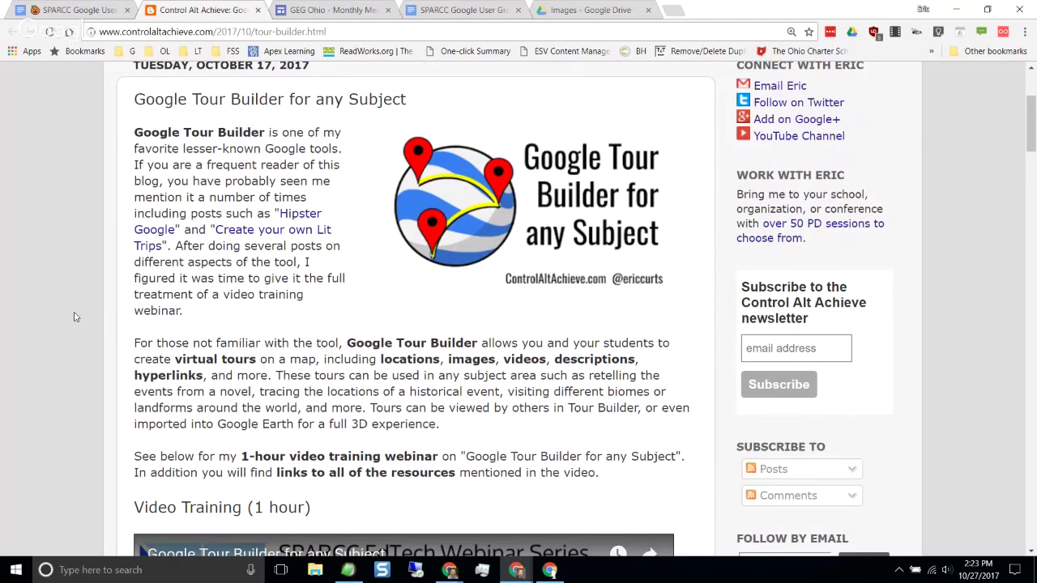
{"action": "scroll", "coordinate": [73, 316], "scroll_direction": "down", "scroll_amount": 3}
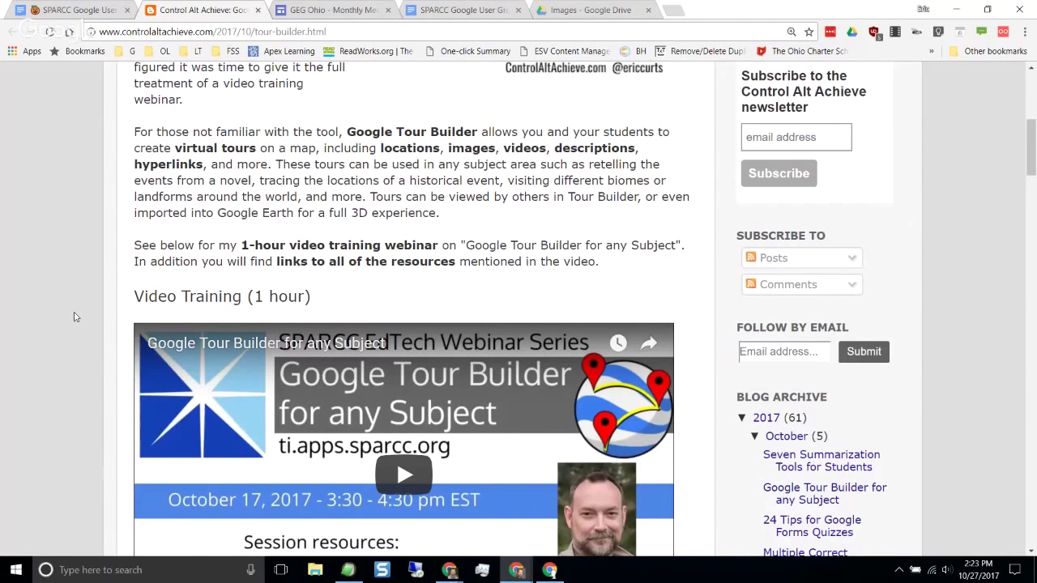
{"action": "scroll", "coordinate": [75, 317], "scroll_direction": "down", "scroll_amount": 3}
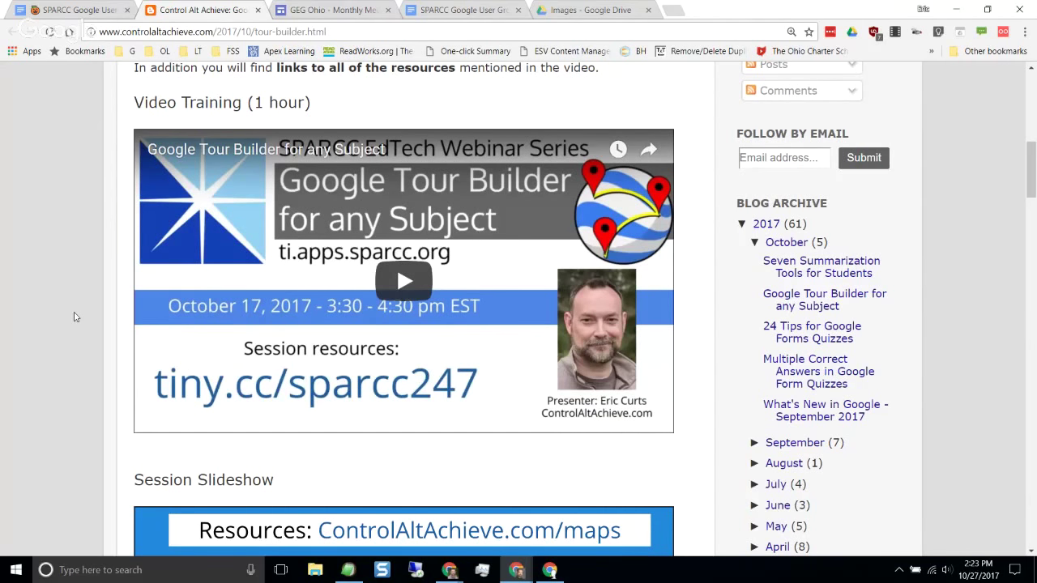
{"action": "scroll", "coordinate": [73, 317], "scroll_direction": "down", "scroll_amount": 1}
{"action": "scroll", "coordinate": [74, 317], "scroll_direction": "up", "scroll_amount": 1}
{"action": "scroll", "coordinate": [99, 258], "scroll_direction": "down", "scroll_amount": 5}
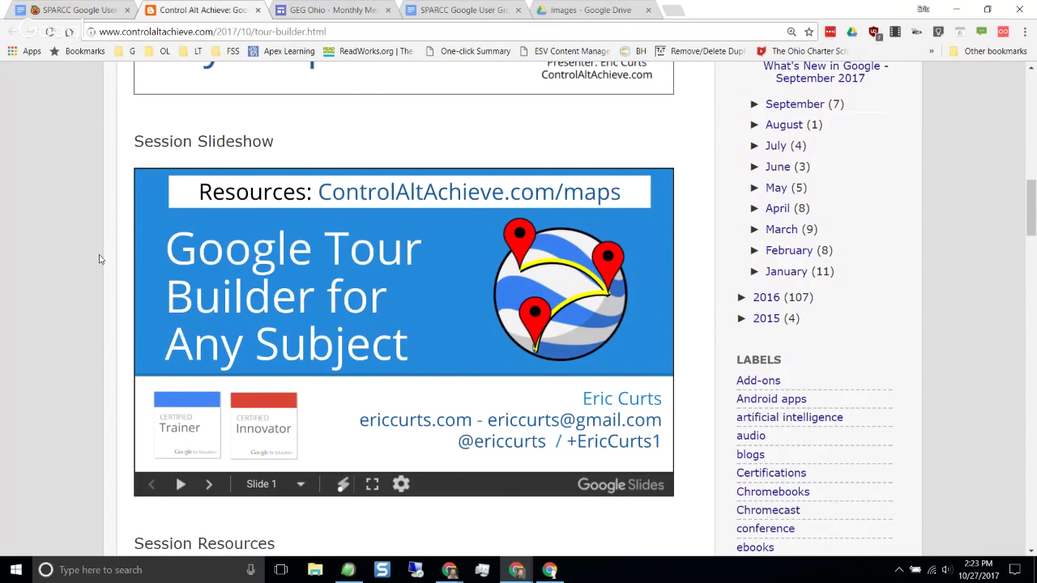
Step: Examine the Tour Builder post's session resources, sample tours and webinar files, and return to the start of the post
{"action": "scroll", "coordinate": [338, 297], "scroll_direction": "down", "scroll_amount": 10}
{"action": "scroll", "coordinate": [338, 297], "scroll_direction": "down", "scroll_amount": 2}
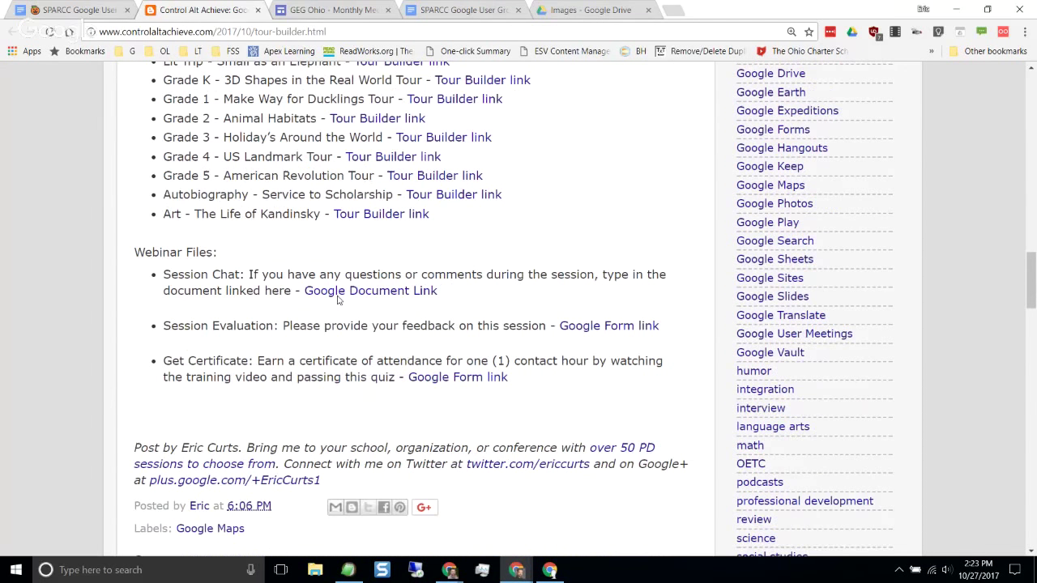
{"action": "scroll", "coordinate": [221, 337], "scroll_direction": "up", "scroll_amount": 2}
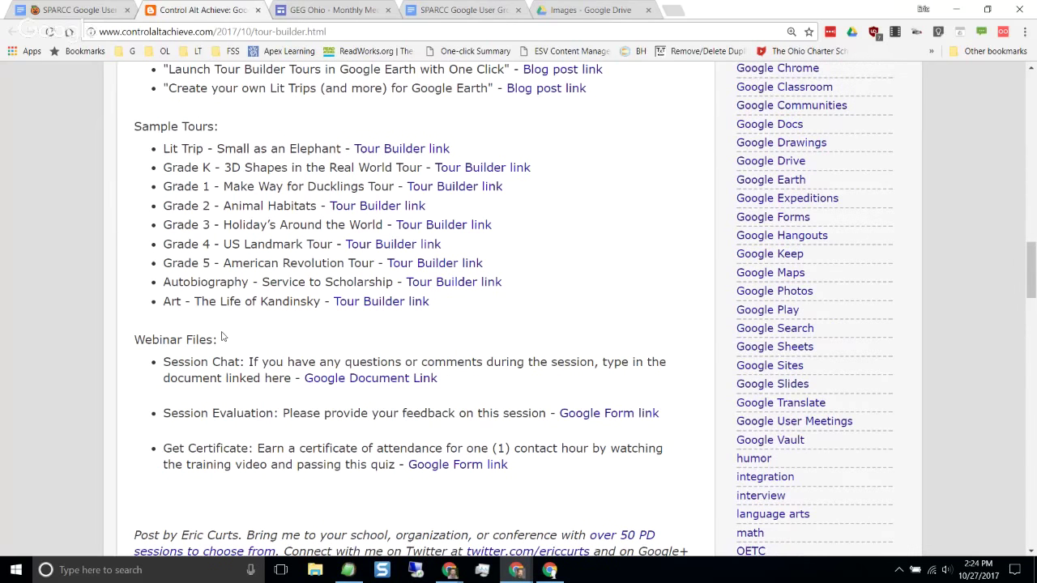
{"action": "scroll", "coordinate": [223, 336], "scroll_direction": "up", "scroll_amount": 5}
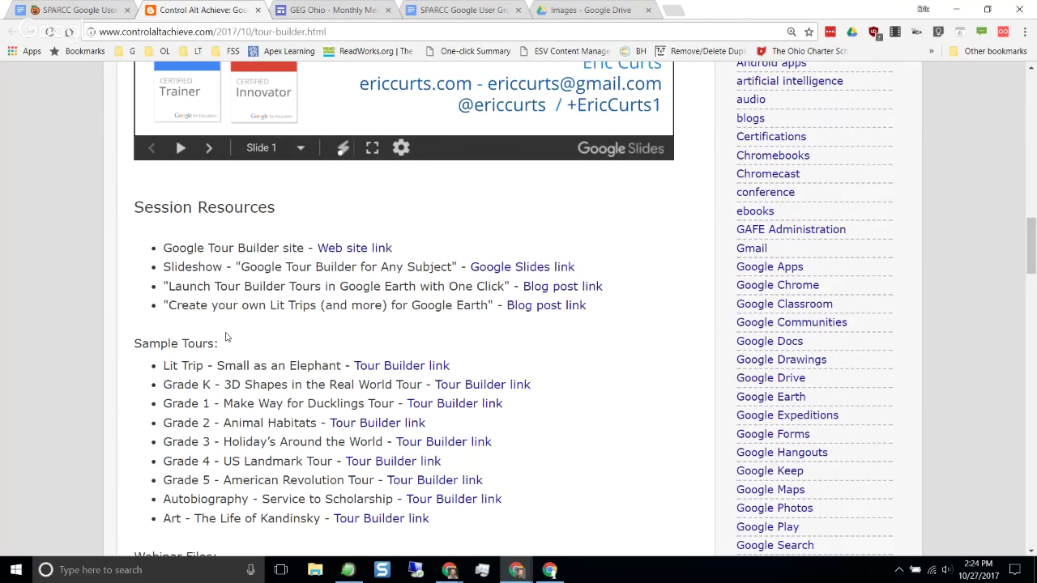
{"action": "scroll", "coordinate": [226, 338], "scroll_direction": "up", "scroll_amount": 1}
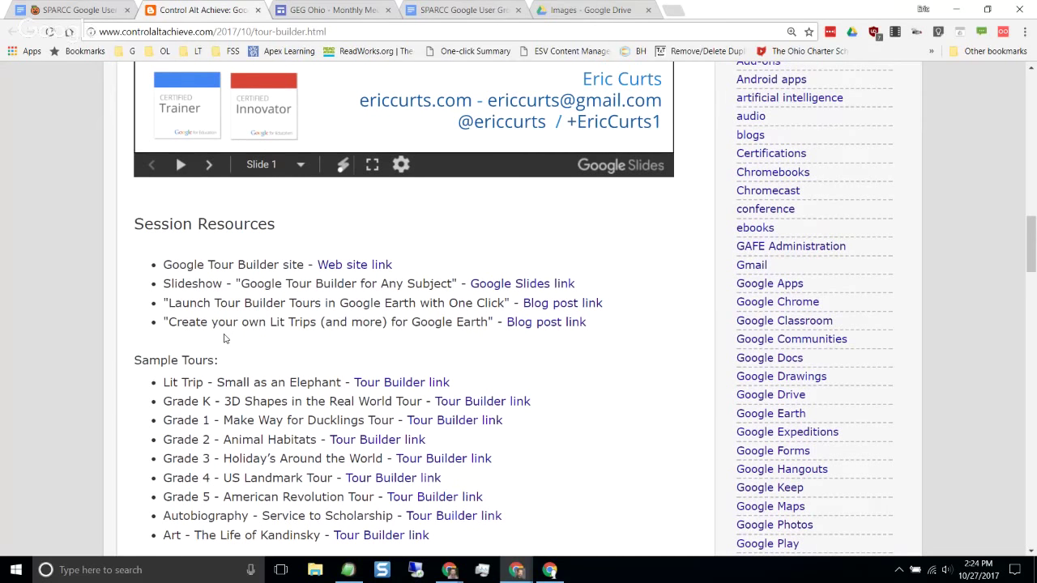
{"action": "scroll", "coordinate": [226, 337], "scroll_direction": "up", "scroll_amount": 1}
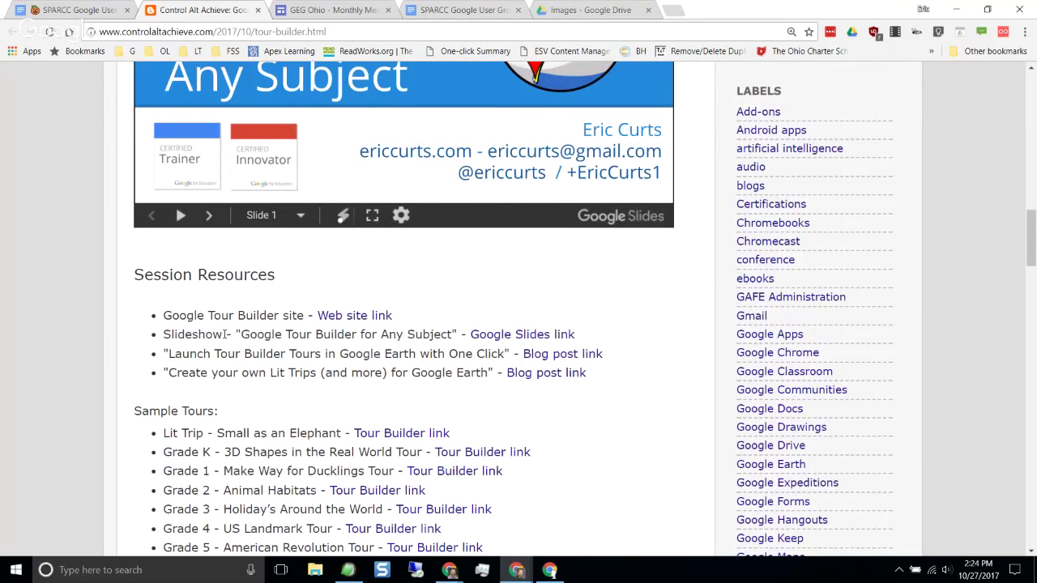
{"action": "scroll", "coordinate": [226, 334], "scroll_direction": "down", "scroll_amount": 3}
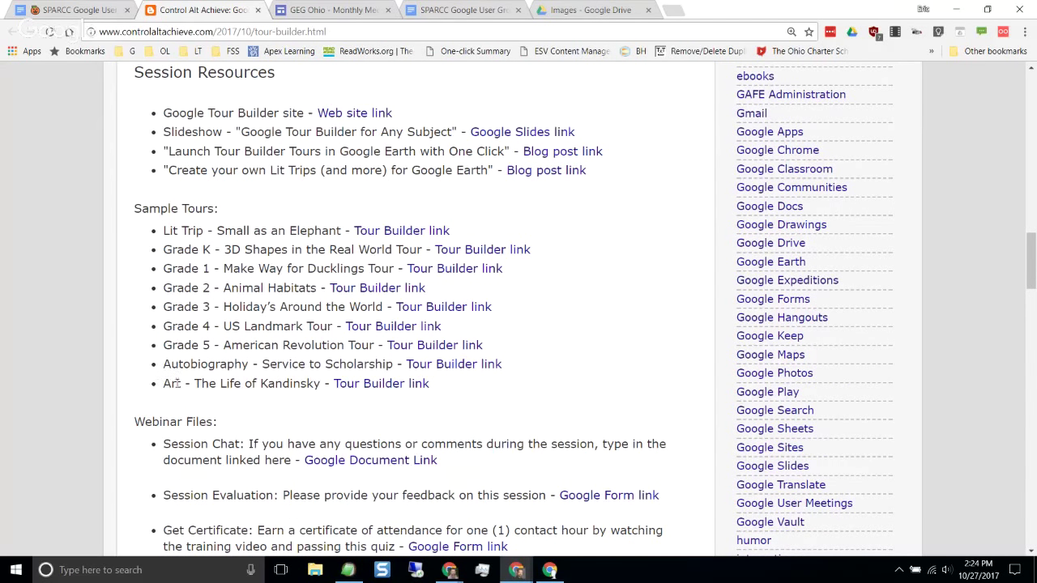
{"action": "scroll", "coordinate": [187, 396], "scroll_direction": "up", "scroll_amount": 1}
{"action": "scroll", "coordinate": [187, 396], "scroll_direction": "up", "scroll_amount": 2}
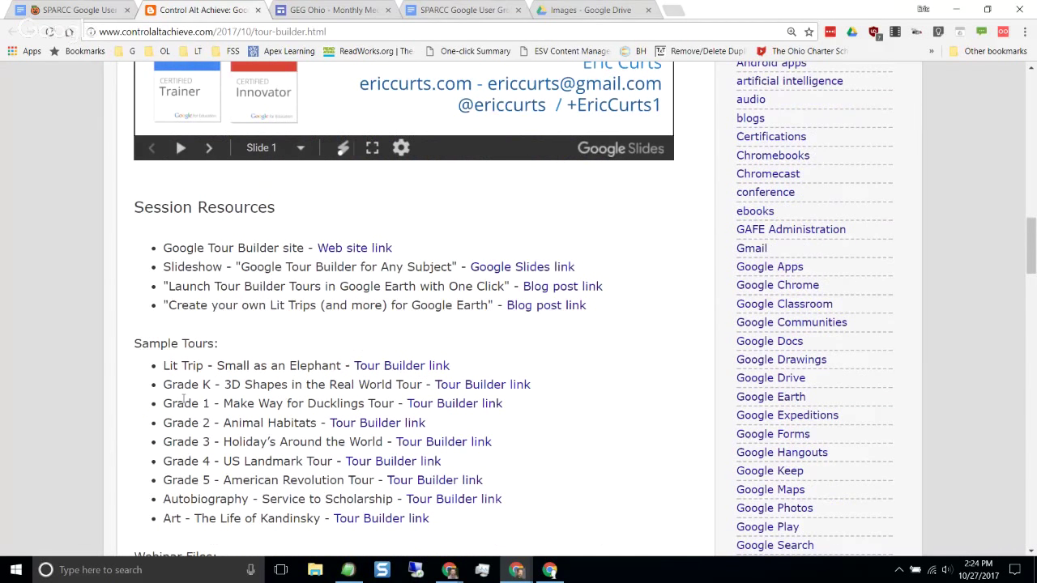
{"action": "scroll", "coordinate": [97, 380], "scroll_direction": "up", "scroll_amount": 8}
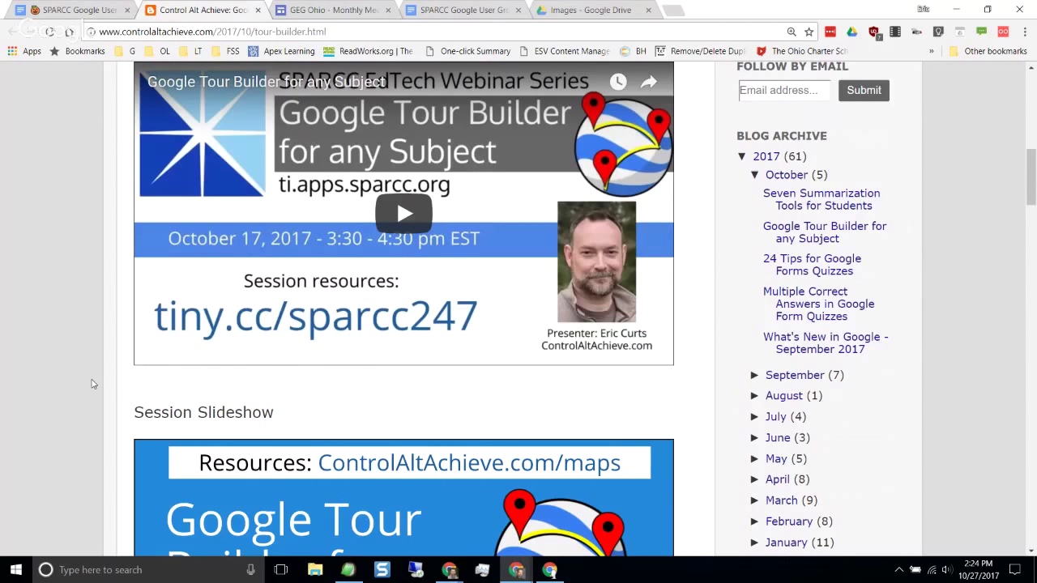
{"action": "scroll", "coordinate": [92, 384], "scroll_direction": "up", "scroll_amount": 10}
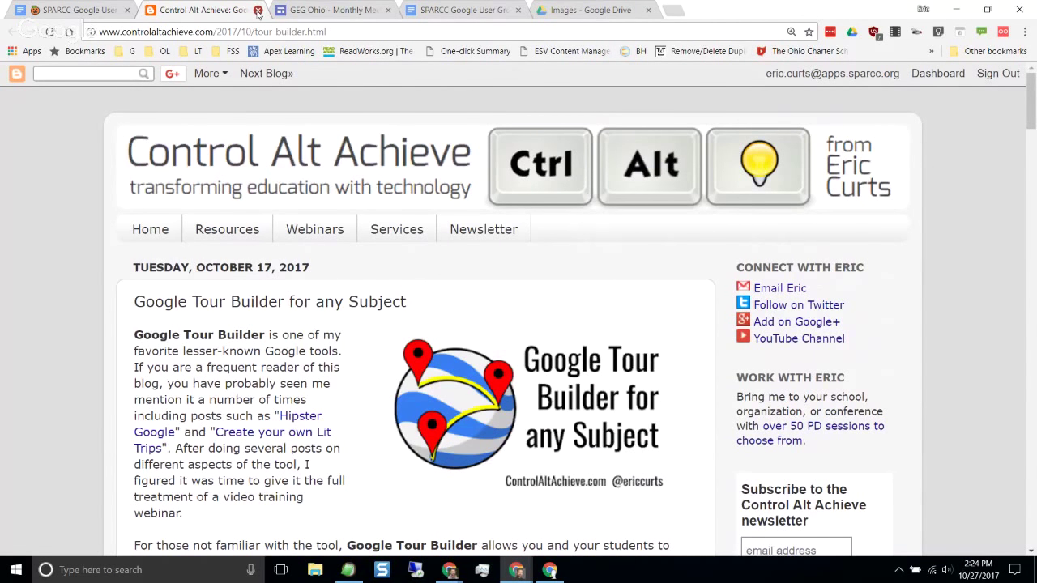
Step: Close the Tour Builder post and open the 24 Tips for Google Forms Quizzes resource link from the agenda document
{"action": "left_click", "coordinate": [258, 9]}
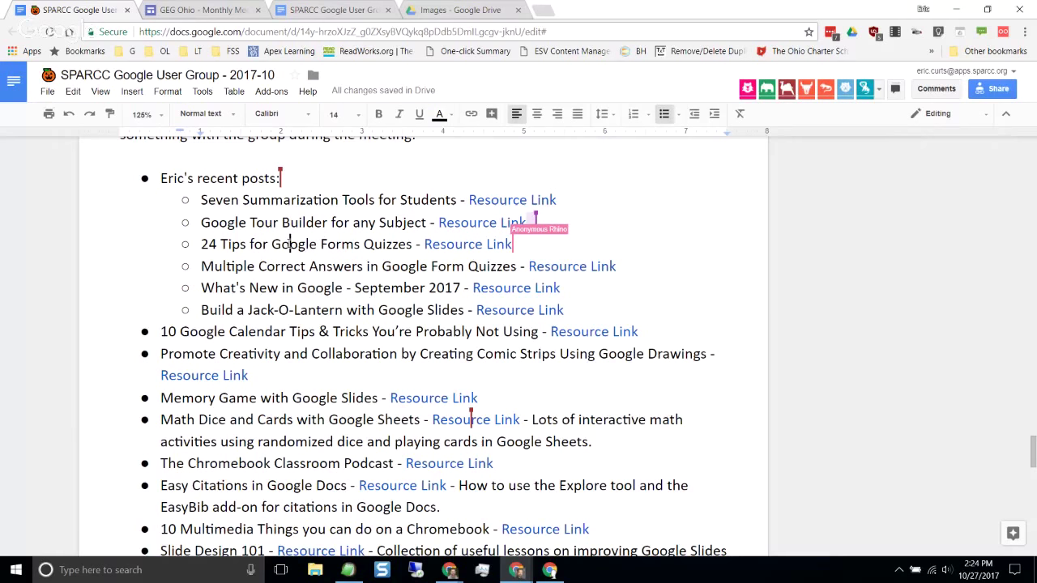
{"action": "left_click_drag", "start_coordinate": [201, 244], "coordinate": [361, 244]}
{"action": "left_click", "coordinate": [377, 244]}
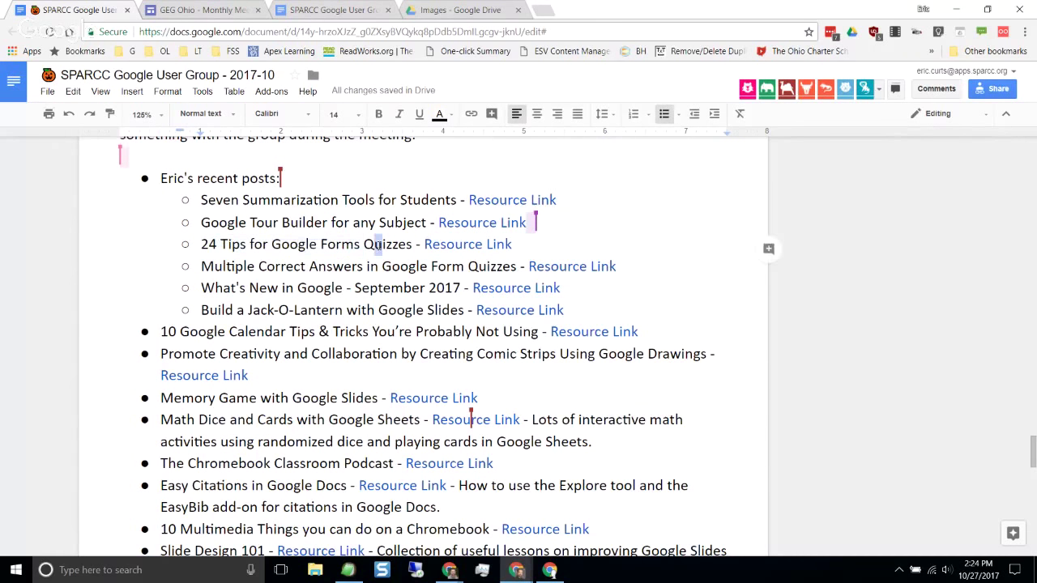
{"action": "left_click", "coordinate": [462, 244]}
{"action": "left_click", "coordinate": [473, 267]}
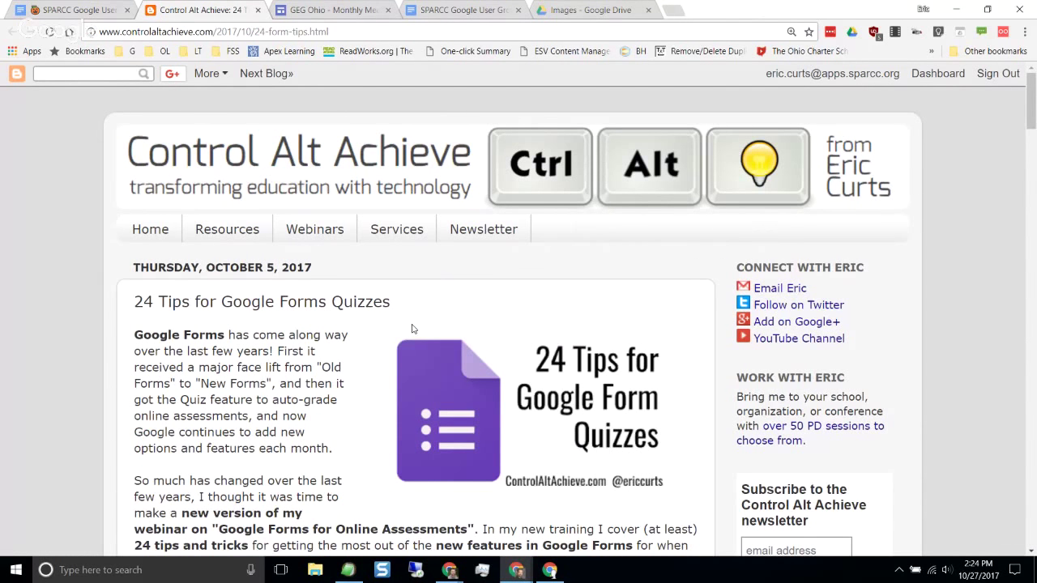
Step: Review the introduction and the one-hour video training section of the 24 Tips for Google Forms Quizzes post
{"action": "scroll", "coordinate": [277, 354], "scroll_direction": "down", "scroll_amount": 1}
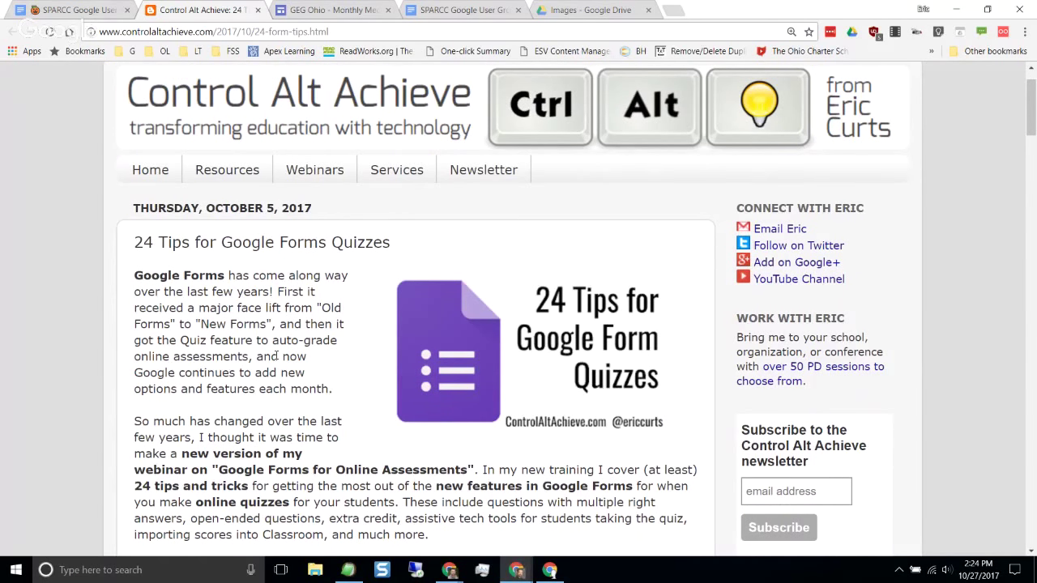
{"action": "scroll", "coordinate": [276, 357], "scroll_direction": "down", "scroll_amount": 1}
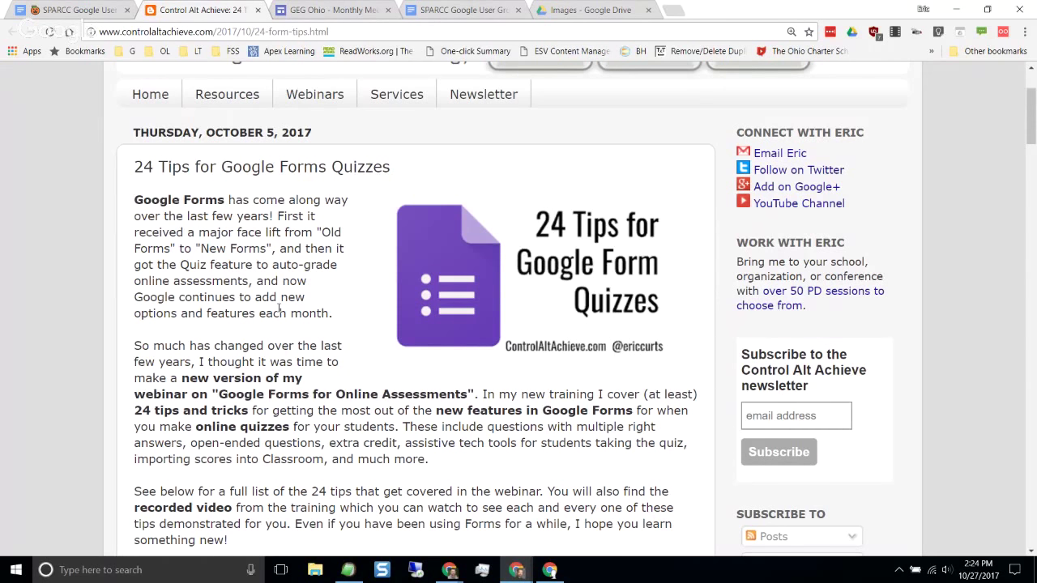
{"action": "scroll", "coordinate": [280, 309], "scroll_direction": "down", "scroll_amount": 1}
{"action": "scroll", "coordinate": [280, 308], "scroll_direction": "down", "scroll_amount": 1}
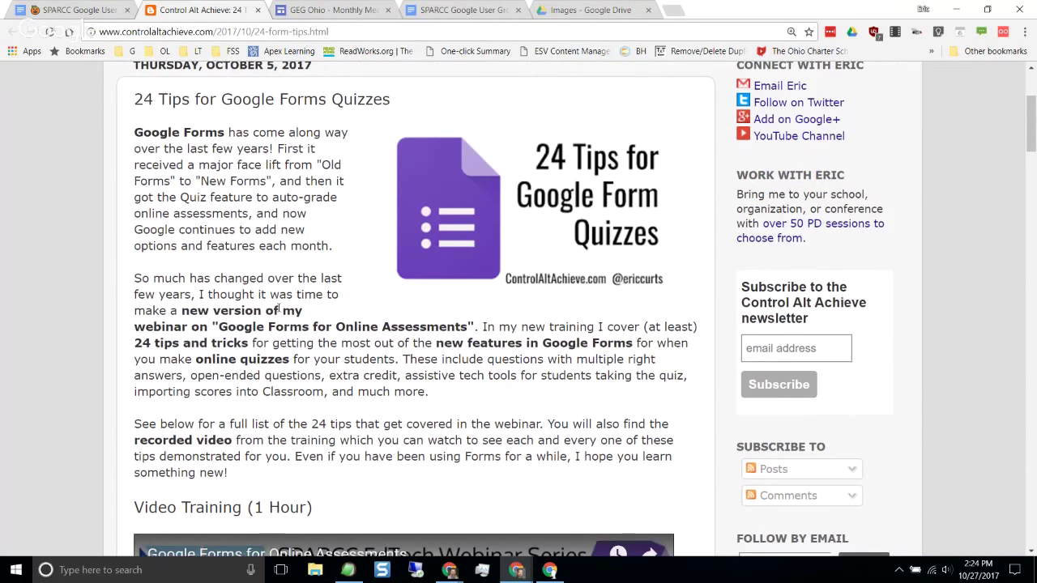
{"action": "scroll", "coordinate": [144, 293], "scroll_direction": "down", "scroll_amount": 4}
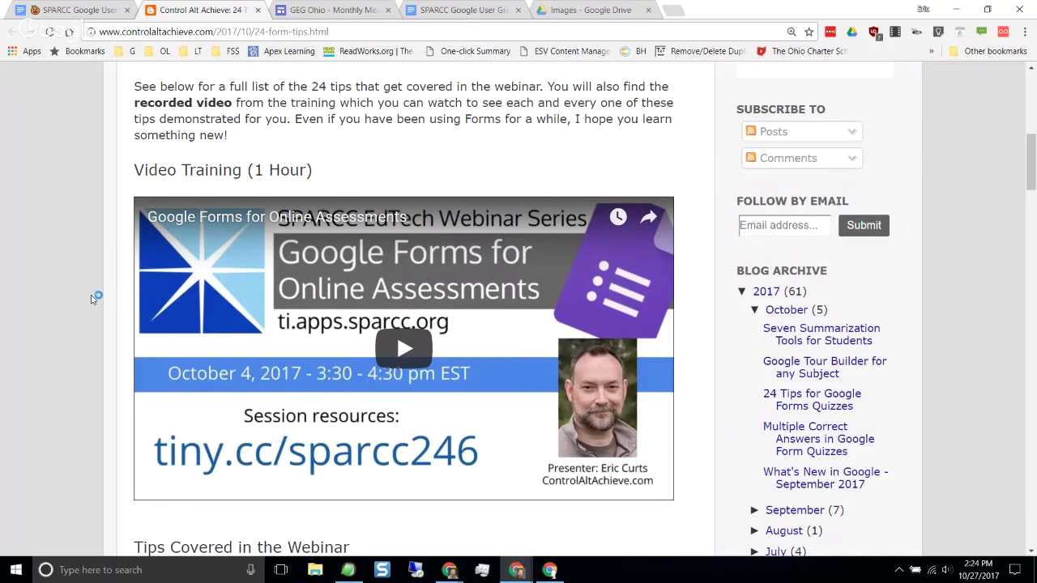
{"action": "scroll", "coordinate": [93, 298], "scroll_direction": "down", "scroll_amount": 1}
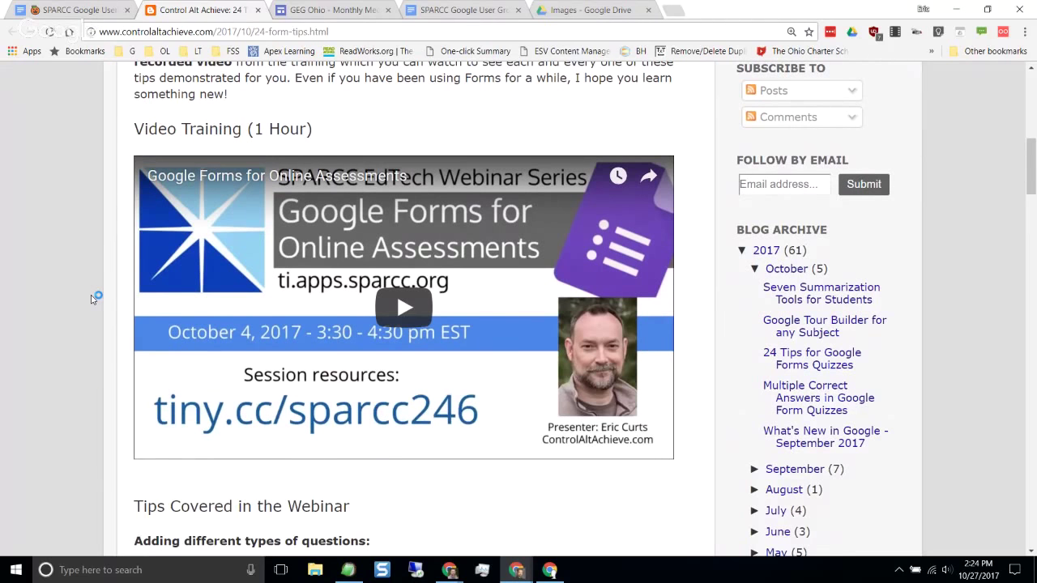
Step: Examine the post's list of tips covered in the webinar, including question types, quiz settings and assistive tech
{"action": "scroll", "coordinate": [94, 299], "scroll_direction": "down", "scroll_amount": 5}
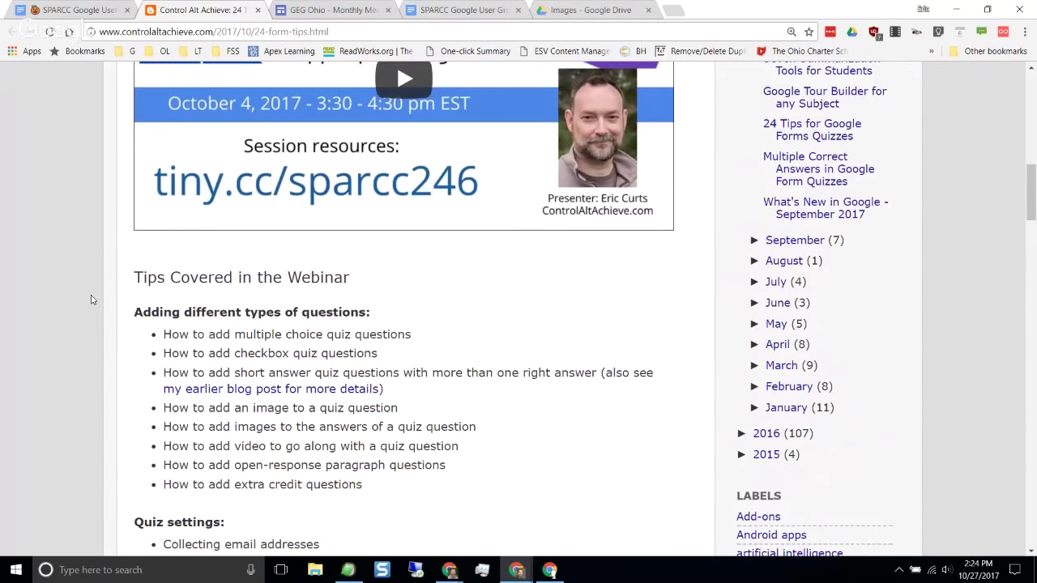
{"action": "scroll", "coordinate": [92, 299], "scroll_direction": "down", "scroll_amount": 5}
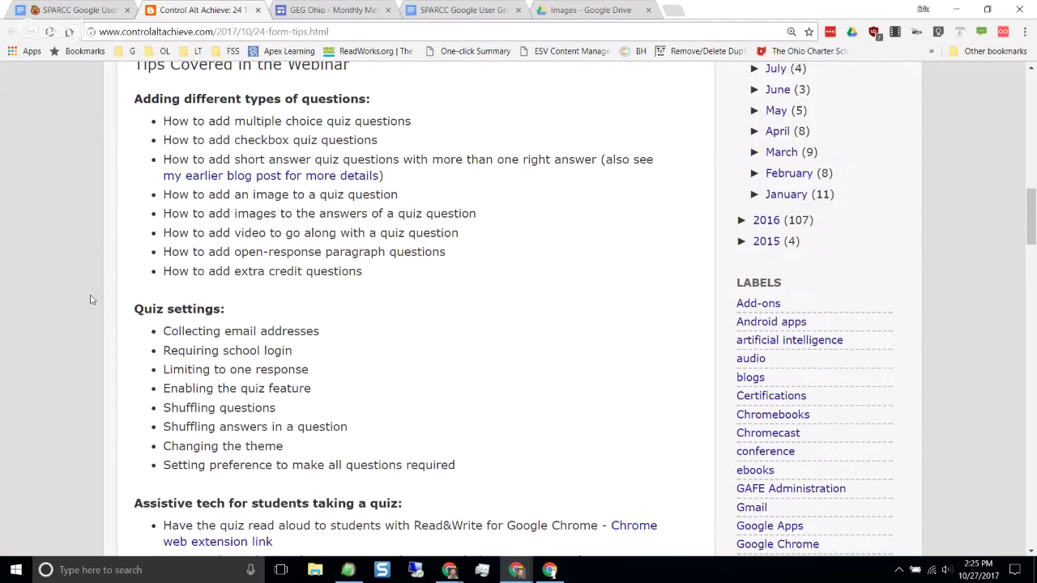
{"action": "scroll", "coordinate": [92, 299], "scroll_direction": "down", "scroll_amount": 7}
{"action": "scroll", "coordinate": [92, 300], "scroll_direction": "up", "scroll_amount": 15}
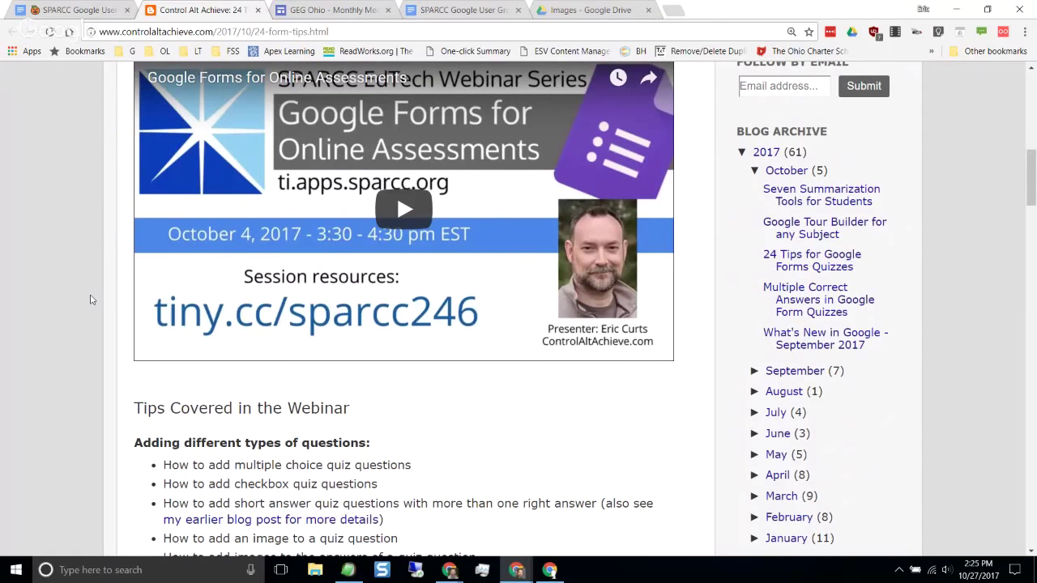
Step: Close the 24 Tips post and open the Multiple Correct Answers in Google Form Quizzes resource link from the agenda document
{"action": "key", "text": "ctrl+w"}
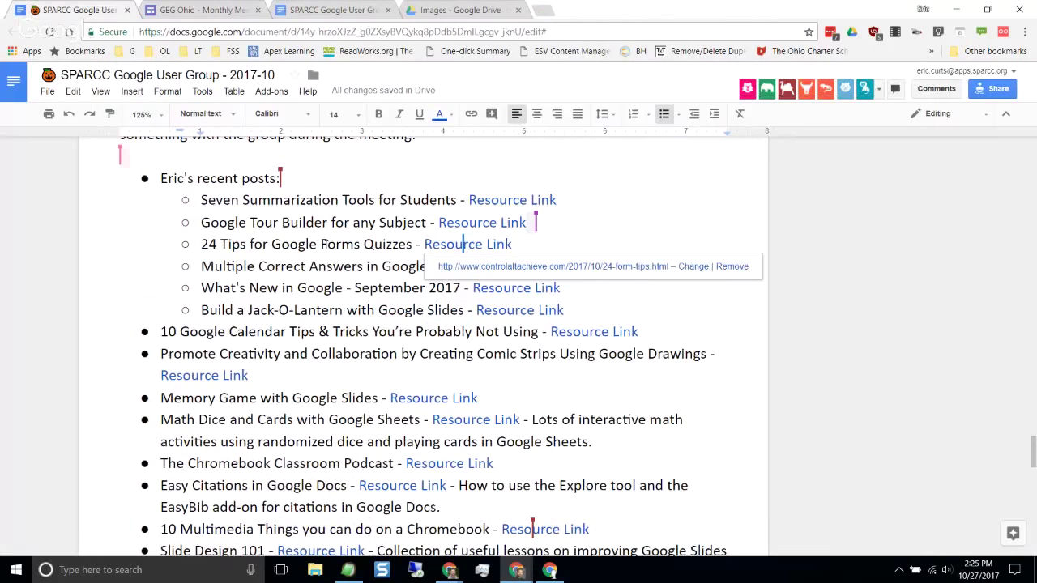
{"action": "left_click", "coordinate": [310, 266]}
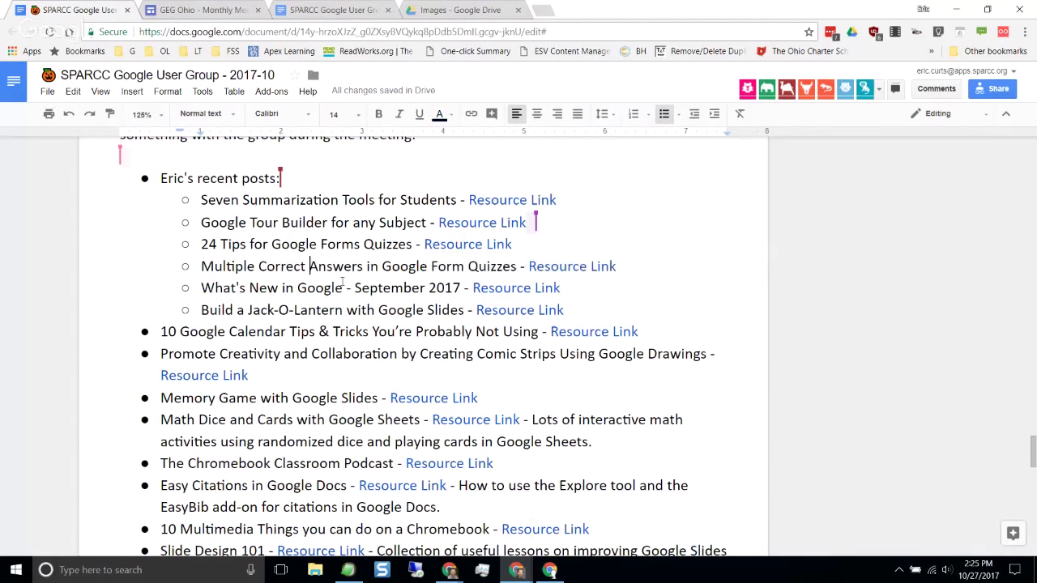
{"action": "left_click", "coordinate": [328, 266]}
{"action": "left_click", "coordinate": [550, 267]}
{"action": "left_click", "coordinate": [558, 290]}
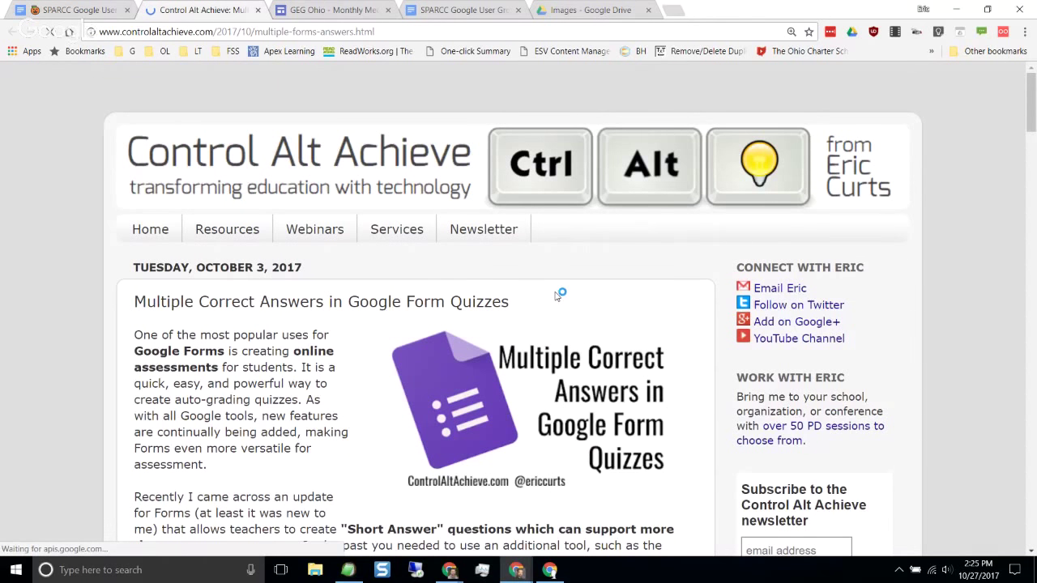
Step: Review the Multiple Correct Answers post's introduction and its two use cases, pointing out the "Mount Everest" answer variation
{"action": "scroll", "coordinate": [556, 296], "scroll_direction": "down", "scroll_amount": 2}
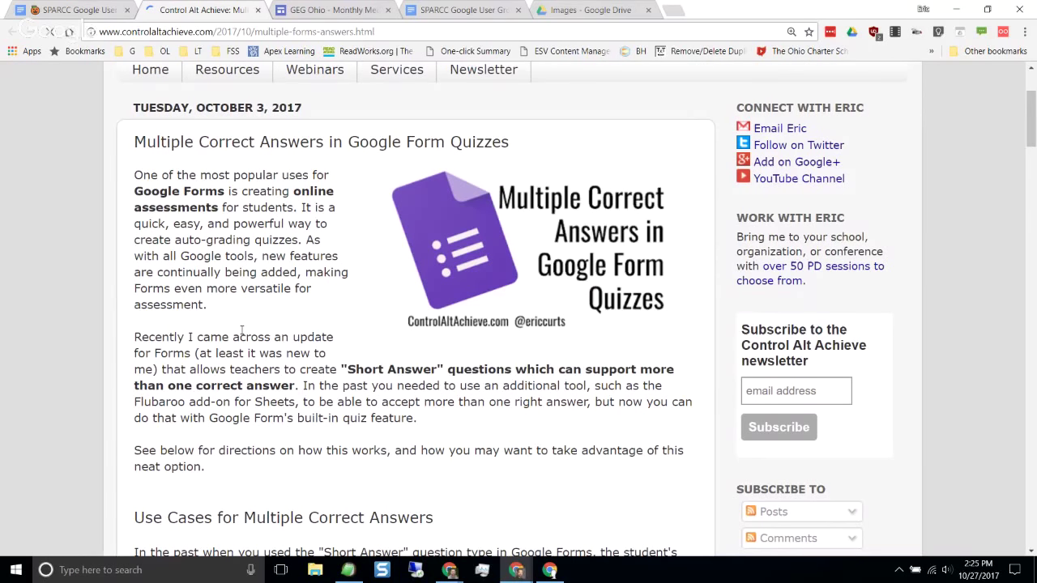
{"action": "scroll", "coordinate": [241, 330], "scroll_direction": "down", "scroll_amount": 1}
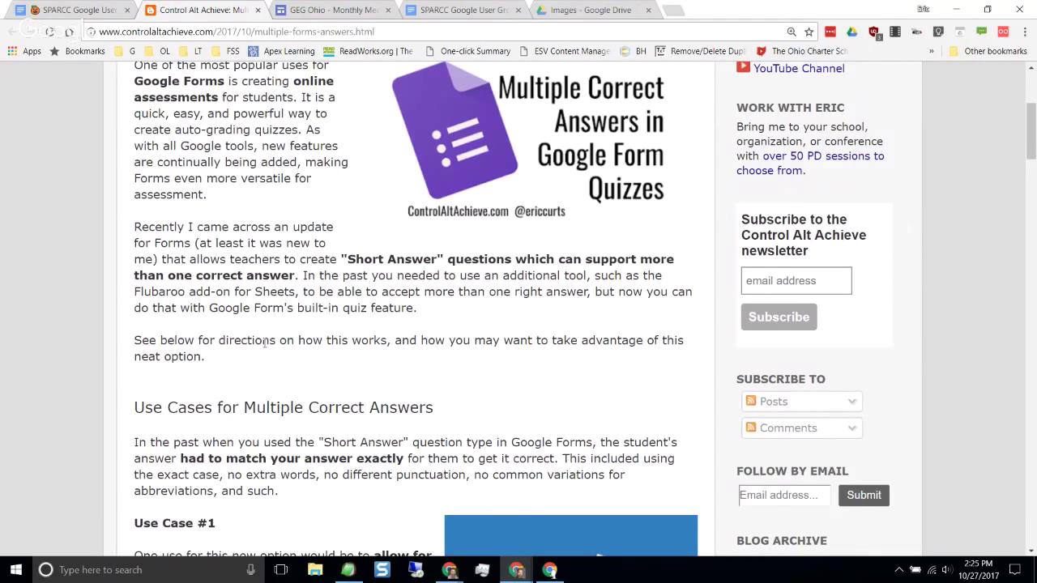
{"action": "scroll", "coordinate": [264, 342], "scroll_direction": "down", "scroll_amount": 3}
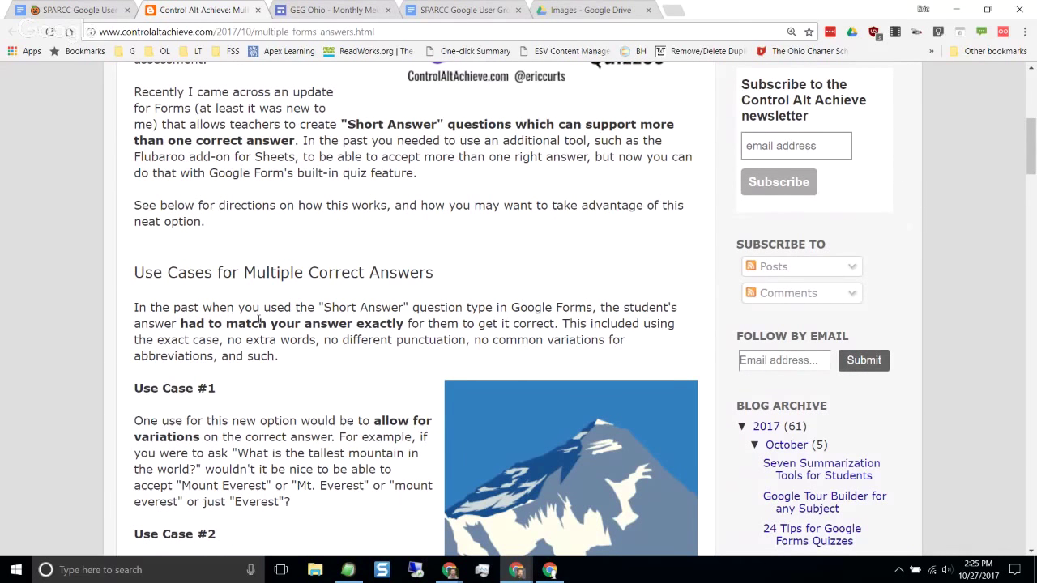
{"action": "scroll", "coordinate": [260, 322], "scroll_direction": "down", "scroll_amount": 4}
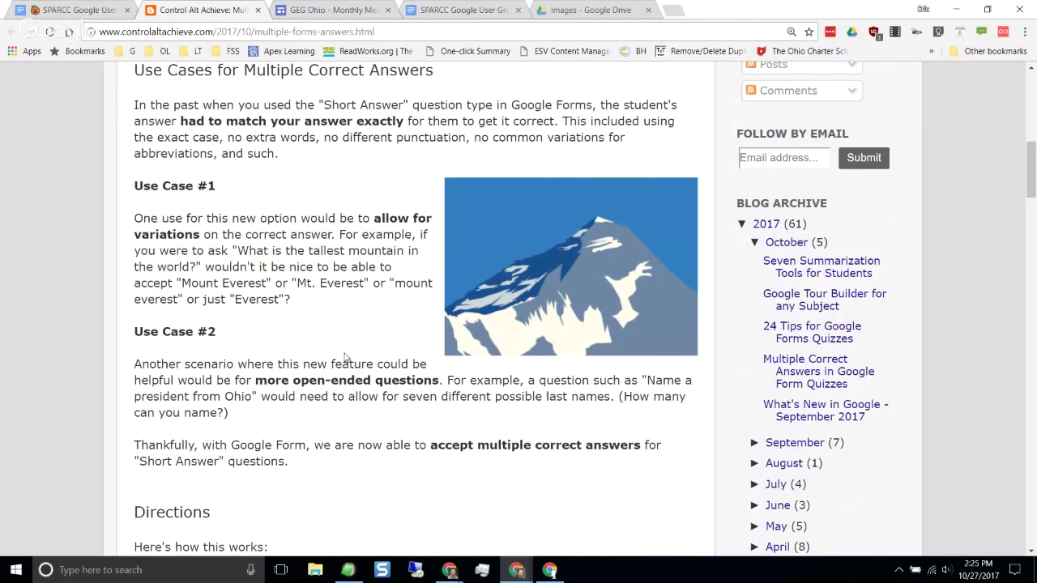
{"action": "scroll", "coordinate": [346, 357], "scroll_direction": "down", "scroll_amount": 1}
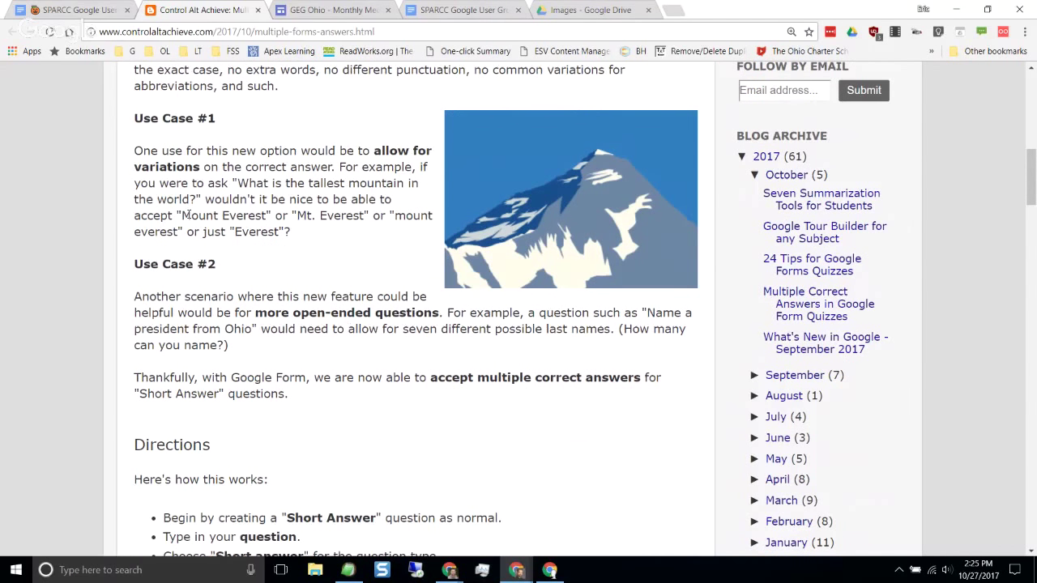
{"action": "left_click_drag", "start_coordinate": [183, 216], "coordinate": [269, 216]}
{"action": "left_click", "coordinate": [294, 258]}
{"action": "scroll", "coordinate": [343, 297], "scroll_direction": "down", "scroll_amount": 1}
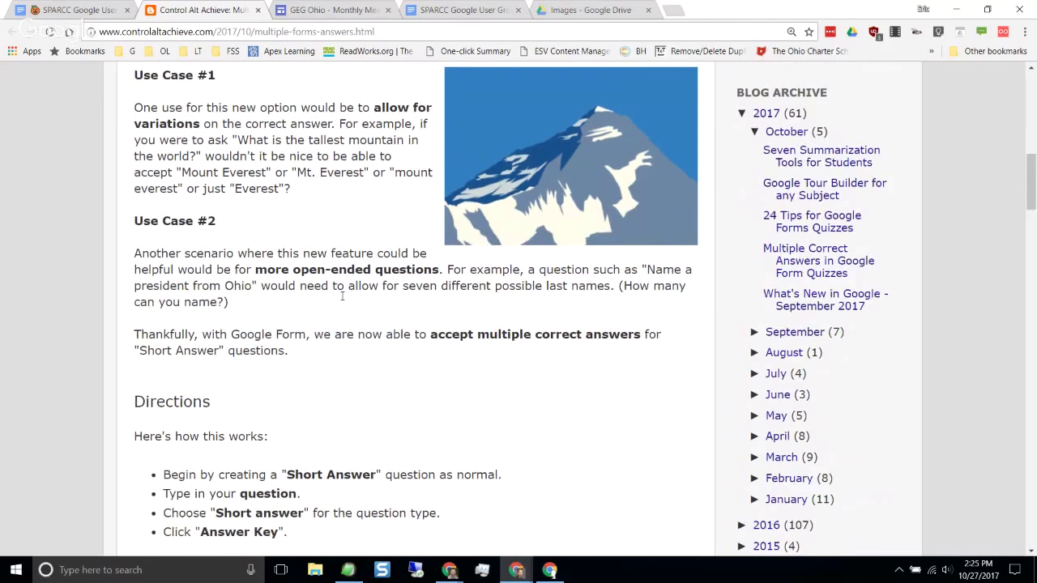
Step: Examine the directions for creating a Short Answer question and listing several correct answers in its answer key
{"action": "scroll", "coordinate": [343, 297], "scroll_direction": "down", "scroll_amount": 5}
{"action": "scroll", "coordinate": [383, 274], "scroll_direction": "down", "scroll_amount": 1}
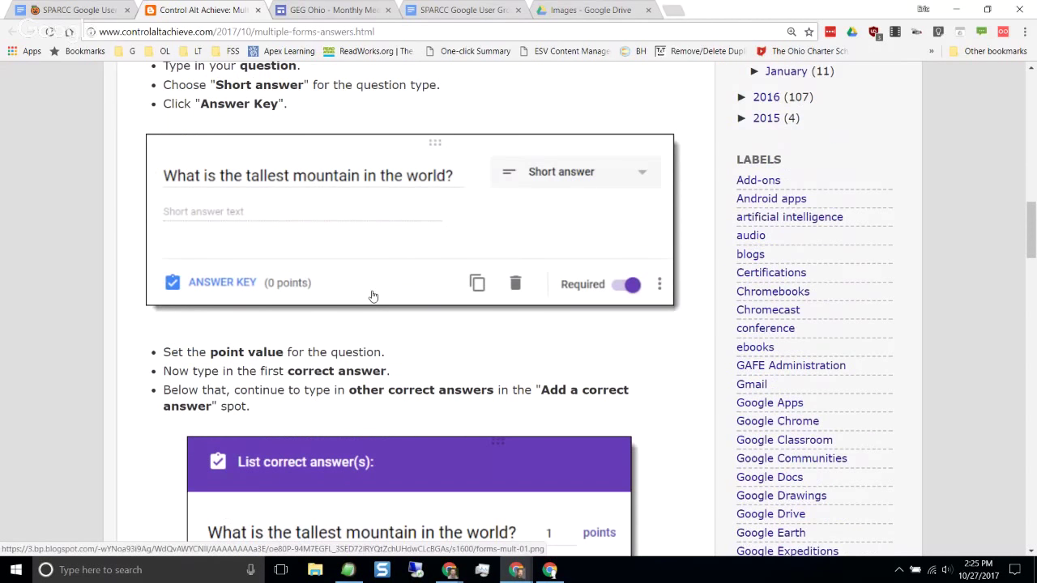
{"action": "scroll", "coordinate": [373, 296], "scroll_direction": "down", "scroll_amount": 5}
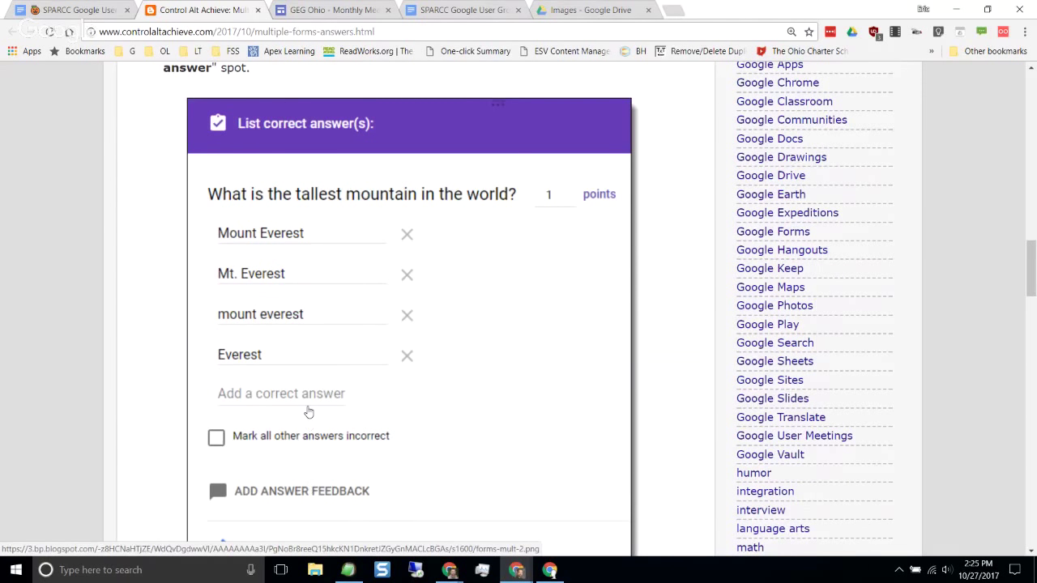
{"action": "scroll", "coordinate": [309, 412], "scroll_direction": "up", "scroll_amount": 1}
{"action": "scroll", "coordinate": [309, 413], "scroll_direction": "up", "scroll_amount": 3}
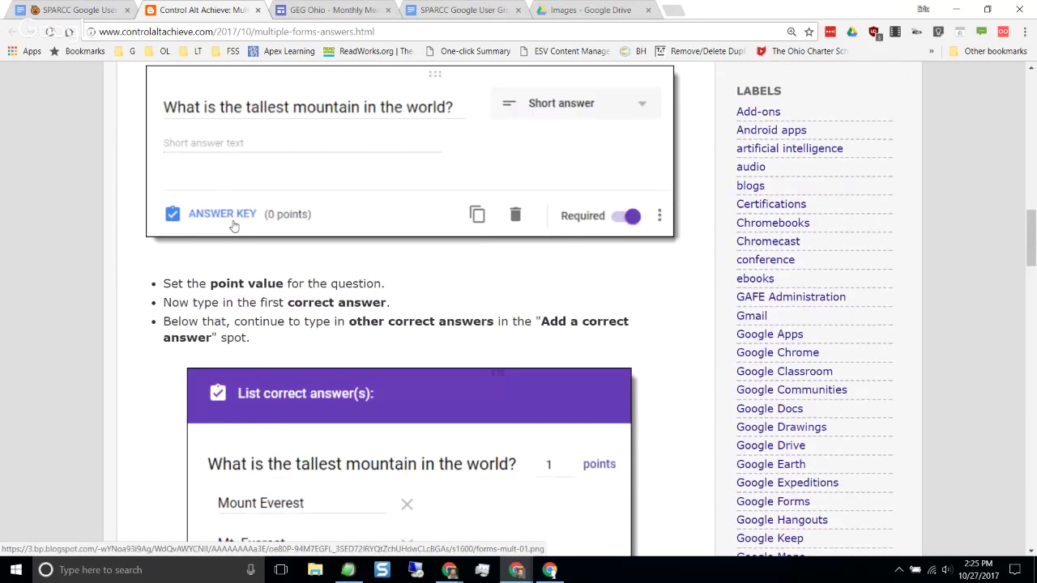
{"action": "scroll", "coordinate": [234, 225], "scroll_direction": "down", "scroll_amount": 4}
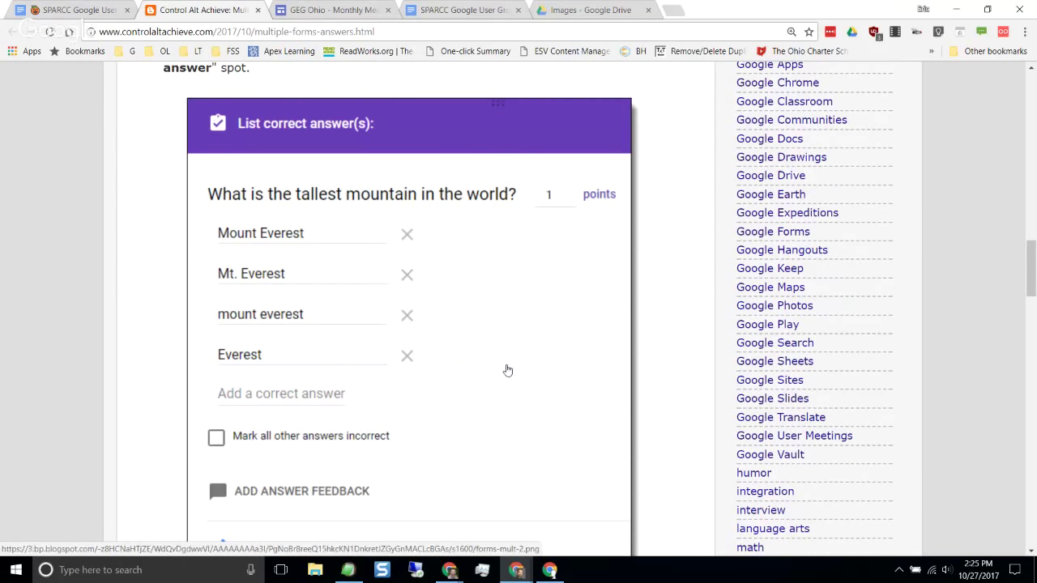
{"action": "scroll", "coordinate": [507, 370], "scroll_direction": "down", "scroll_amount": 2}
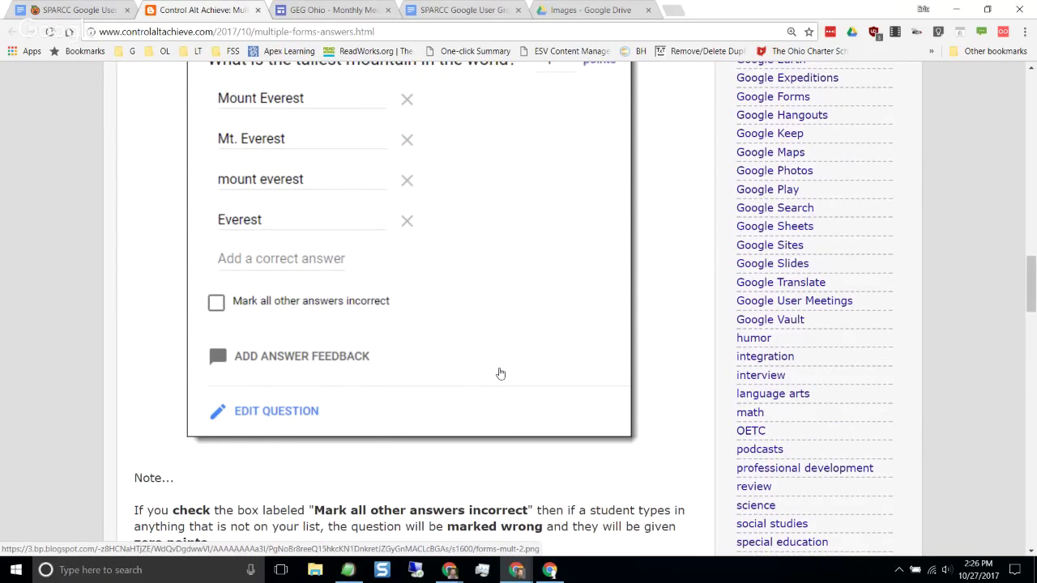
Step: Review the note on marking all other answers incorrect, the finished question example and the post's conclusion
{"action": "scroll", "coordinate": [501, 374], "scroll_direction": "down", "scroll_amount": 1}
{"action": "scroll", "coordinate": [501, 374], "scroll_direction": "down", "scroll_amount": 2}
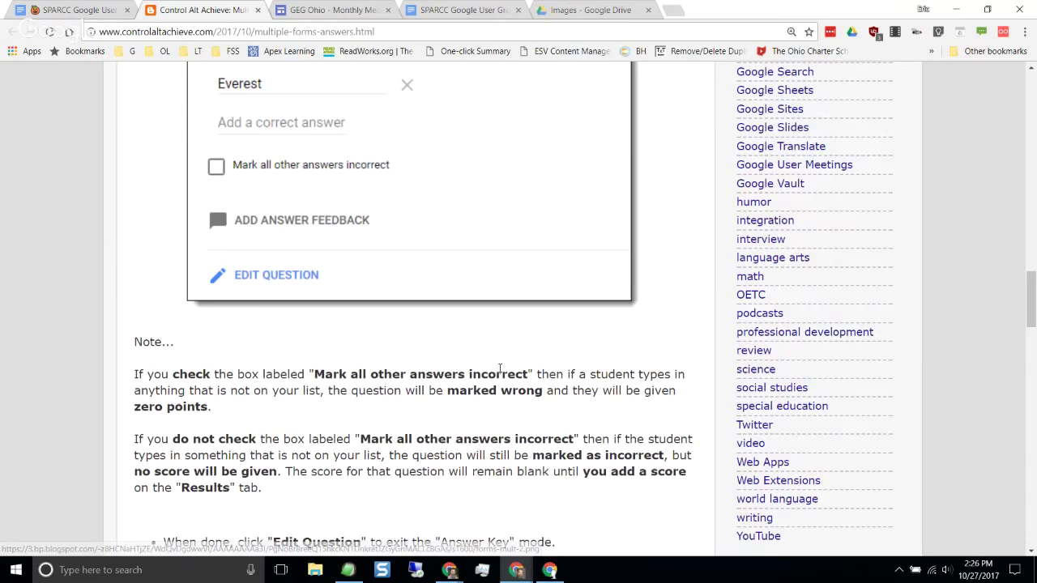
{"action": "scroll", "coordinate": [500, 369], "scroll_direction": "down", "scroll_amount": 5}
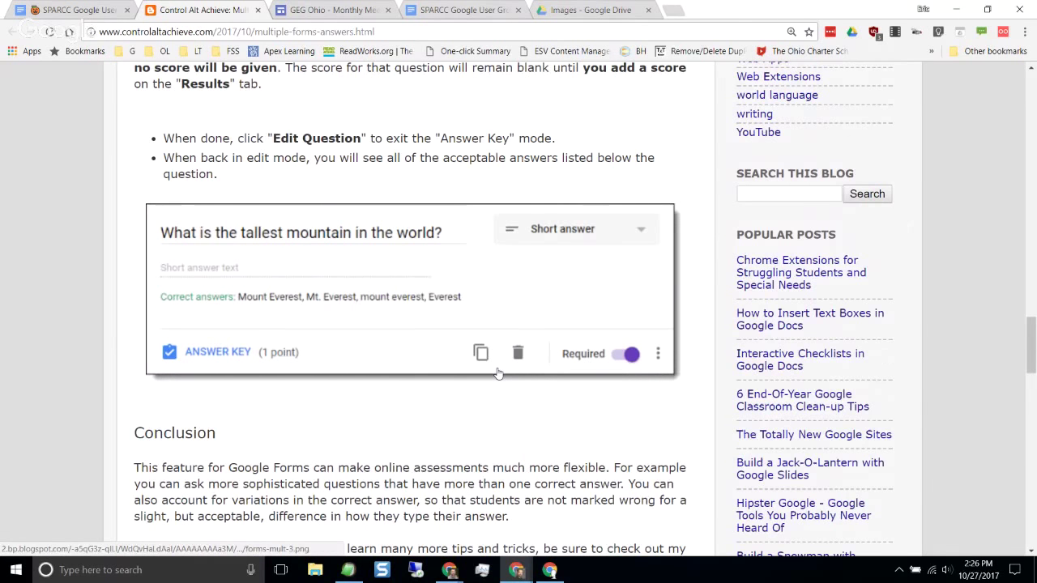
{"action": "scroll", "coordinate": [498, 373], "scroll_direction": "down", "scroll_amount": 2}
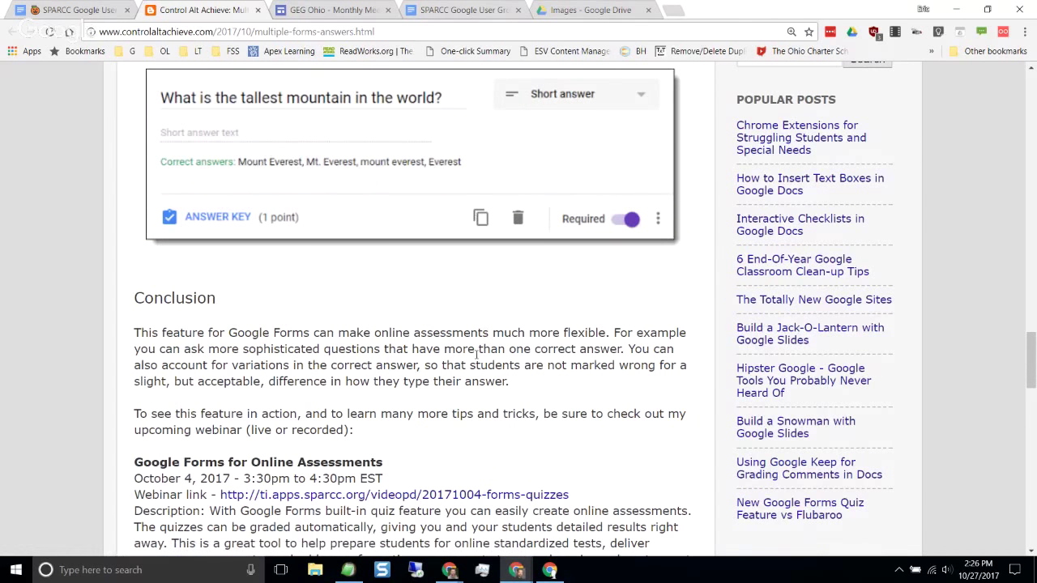
{"action": "scroll", "coordinate": [445, 403], "scroll_direction": "up", "scroll_amount": 1}
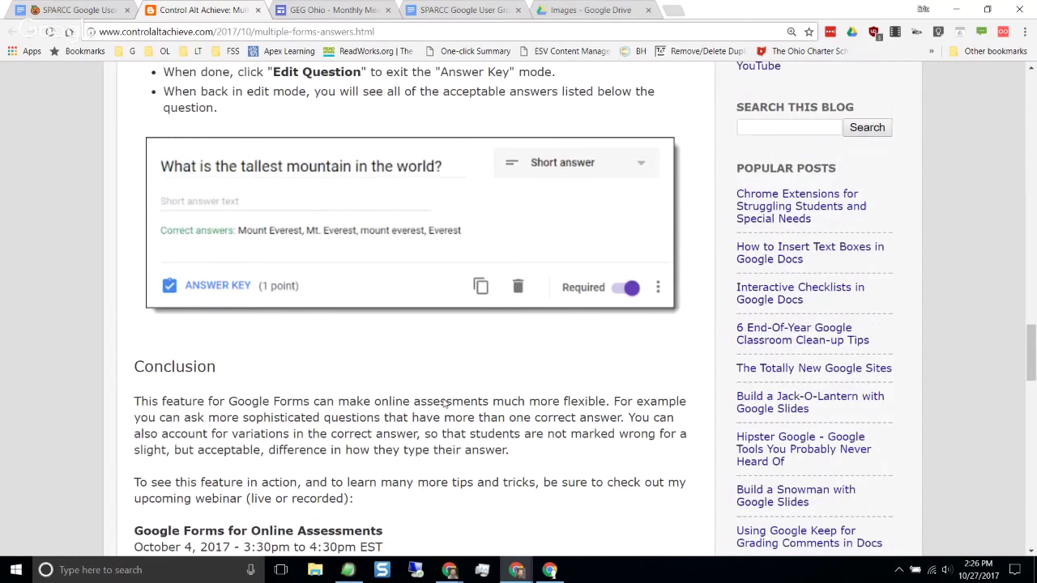
{"action": "scroll", "coordinate": [444, 403], "scroll_direction": "up", "scroll_amount": 1}
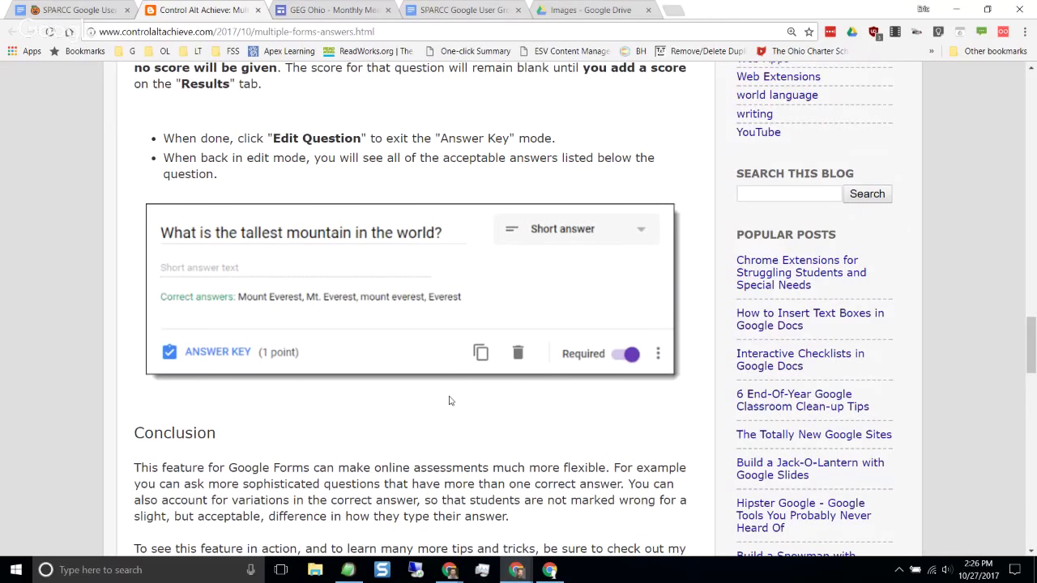
Step: Close the Multiple Correct Answers post and open the Build a Jack-O-Lantern with Google Slides resource link from the agenda document
{"action": "left_click", "coordinate": [258, 10]}
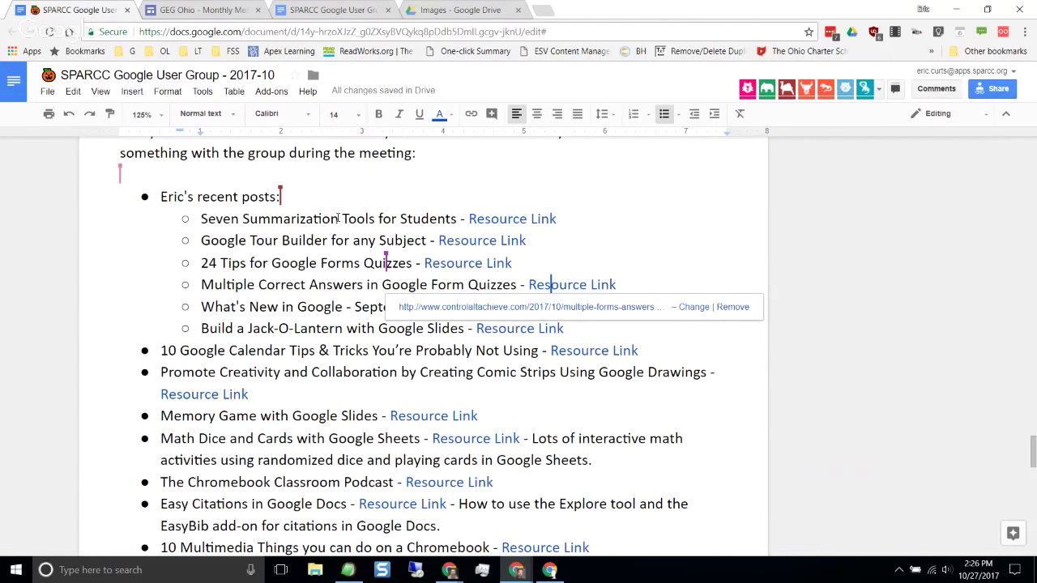
{"action": "scroll", "coordinate": [309, 330], "scroll_direction": "down", "scroll_amount": 1}
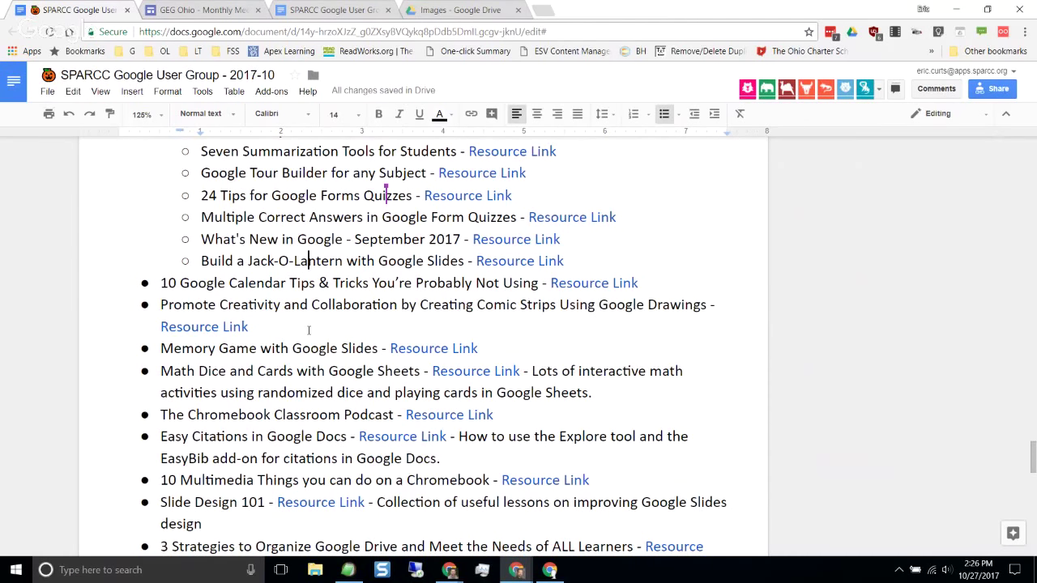
{"action": "left_click", "coordinate": [323, 264]}
{"action": "left_click", "coordinate": [347, 261]}
{"action": "left_click", "coordinate": [499, 262]}
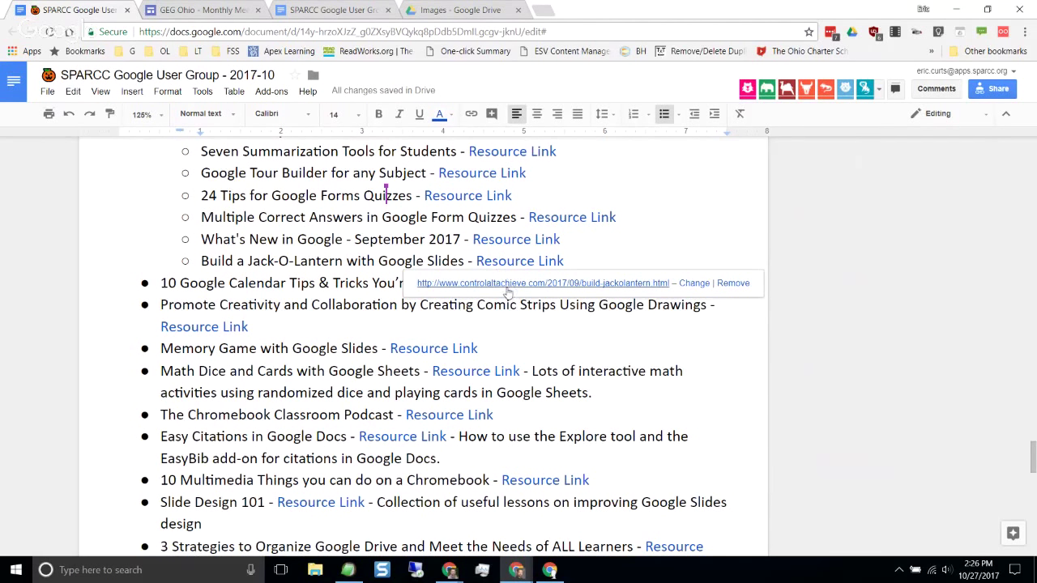
{"action": "left_click", "coordinate": [507, 284]}
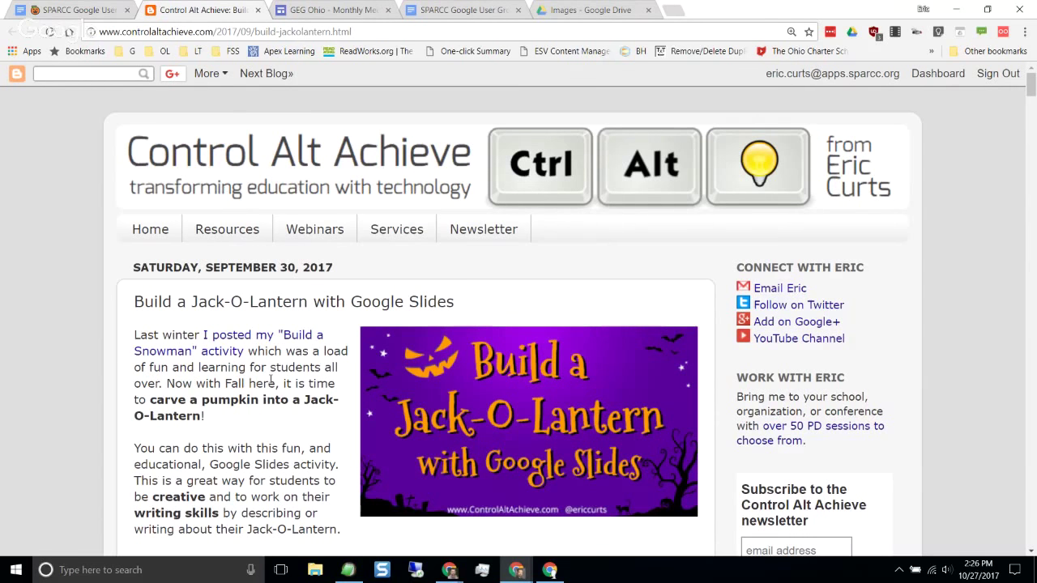
Step: Review the Jack-O-Lantern activity's overview and open a copy of its Google Slides template from the post
{"action": "scroll", "coordinate": [272, 381], "scroll_direction": "down", "scroll_amount": 1}
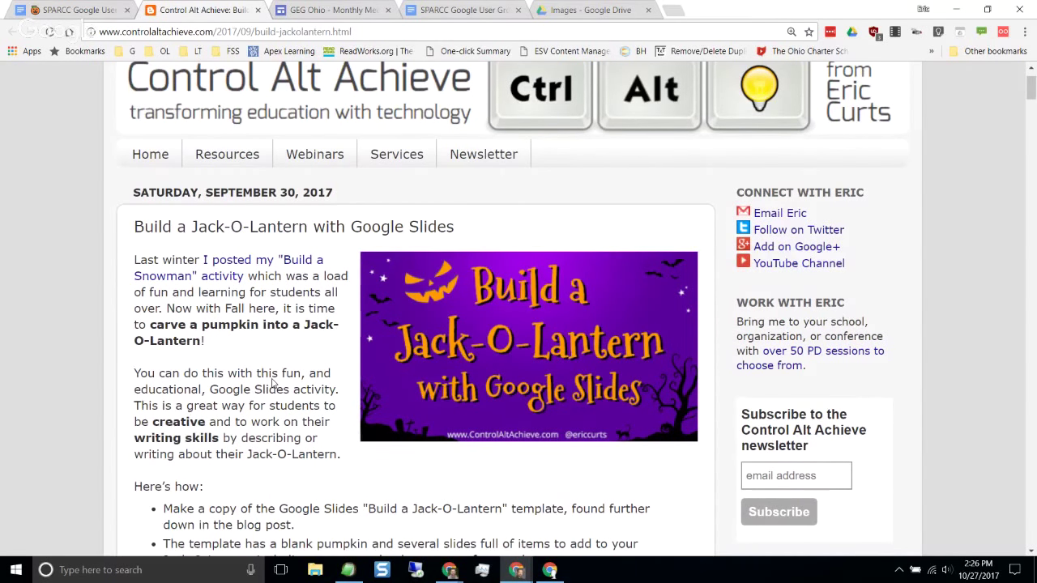
{"action": "scroll", "coordinate": [275, 373], "scroll_direction": "down", "scroll_amount": 5}
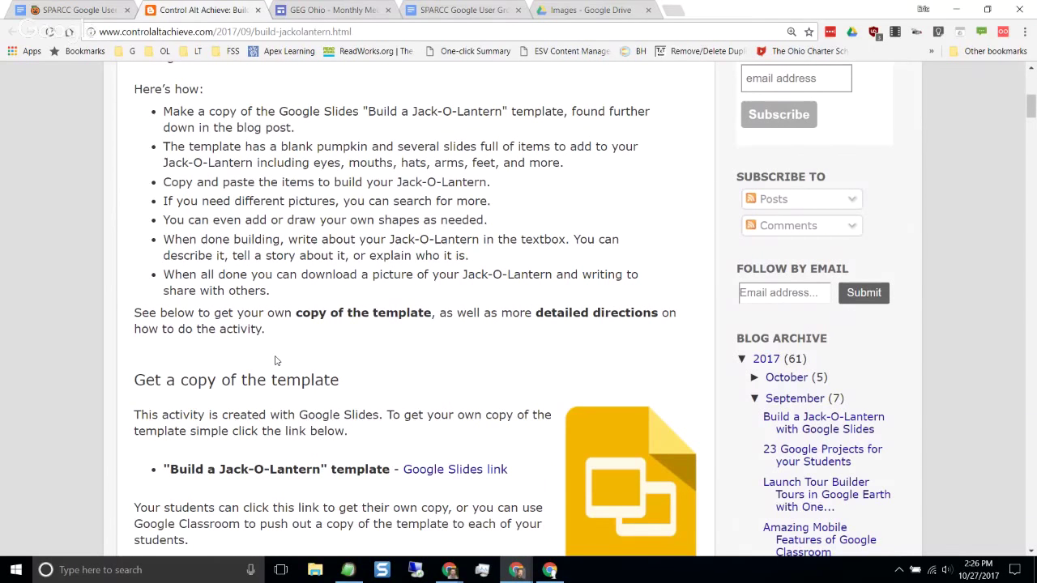
{"action": "scroll", "coordinate": [279, 348], "scroll_direction": "up", "scroll_amount": 2}
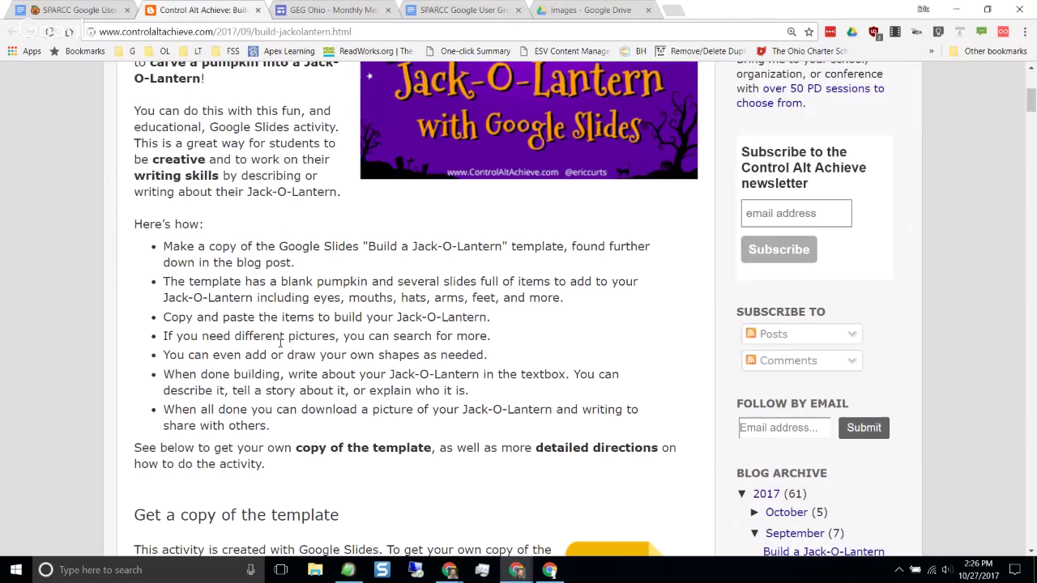
{"action": "scroll", "coordinate": [310, 313], "scroll_direction": "down", "scroll_amount": 4}
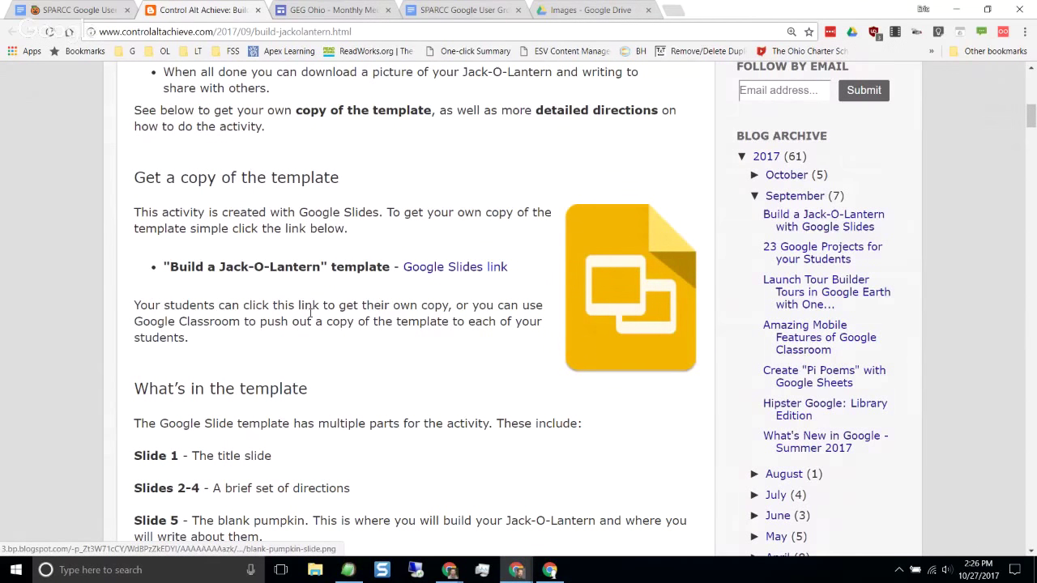
{"action": "left_click", "coordinate": [454, 266]}
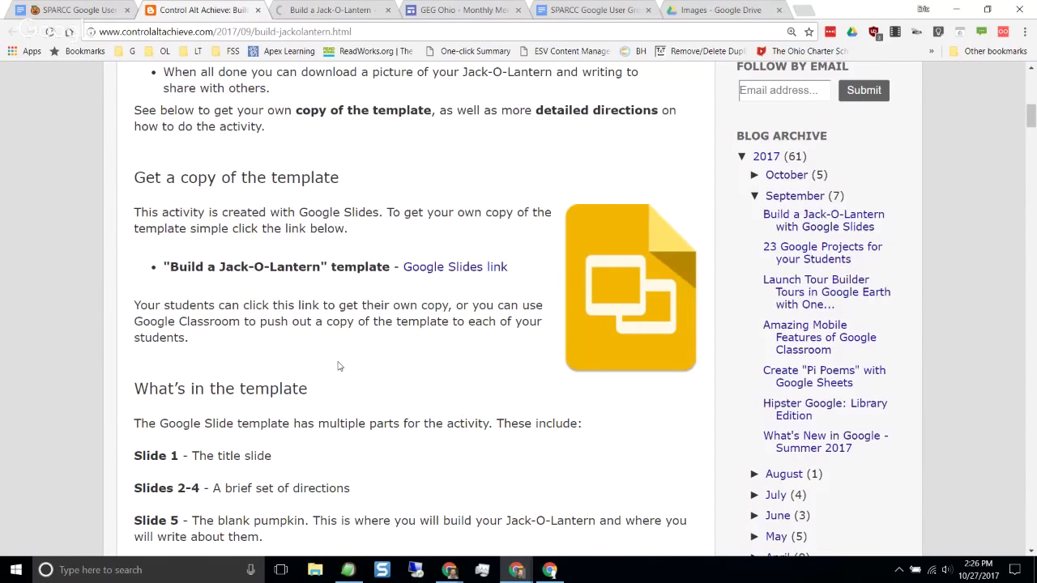
Step: Examine the post's template slides, from the blank pumpkin through eyes, feet and hats, down to the building directions
{"action": "scroll", "coordinate": [340, 366], "scroll_direction": "down", "scroll_amount": 5}
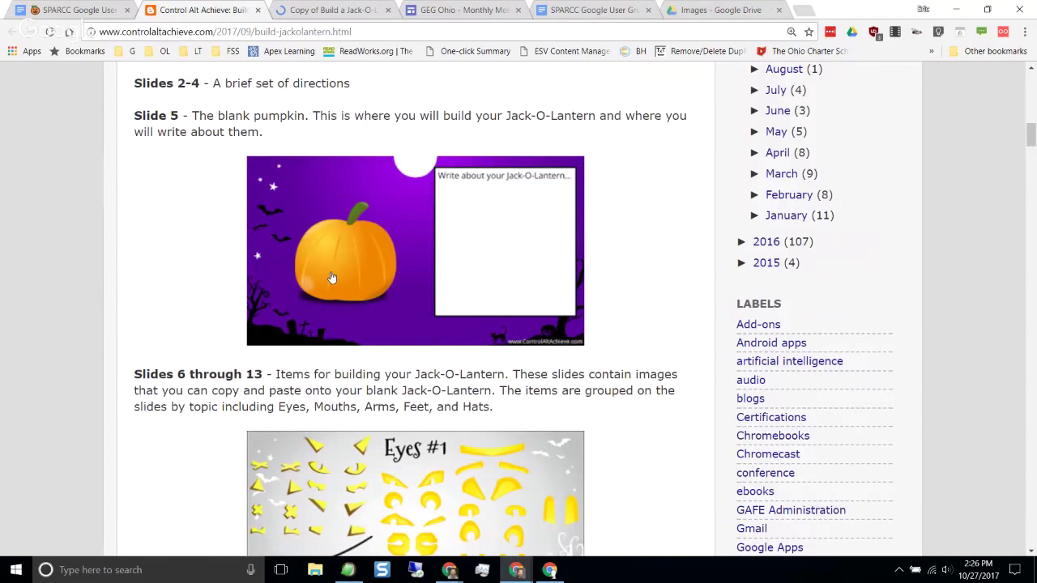
{"action": "scroll", "coordinate": [331, 278], "scroll_direction": "down", "scroll_amount": 4}
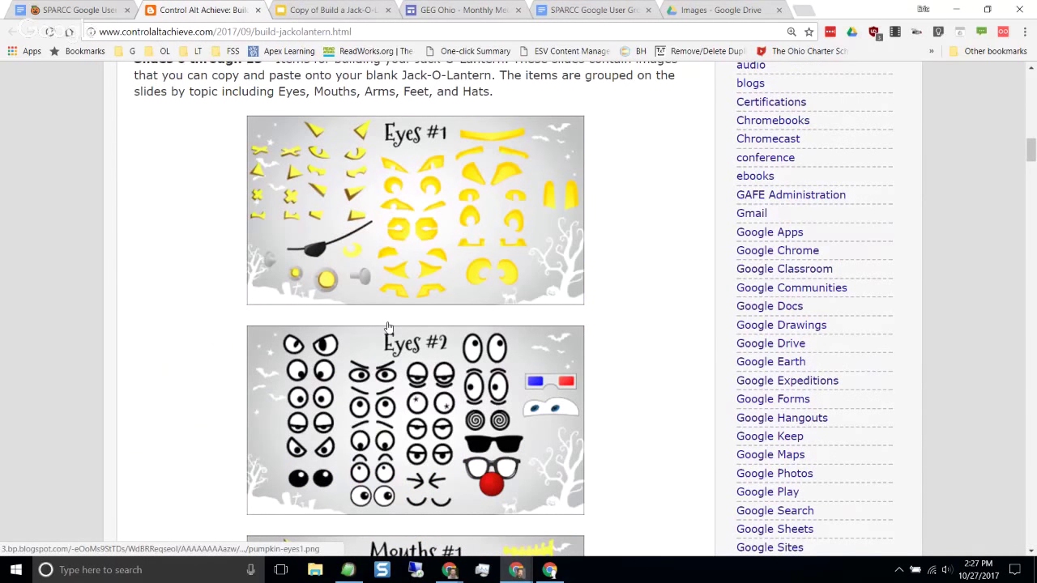
{"action": "scroll", "coordinate": [388, 327], "scroll_direction": "down", "scroll_amount": 13}
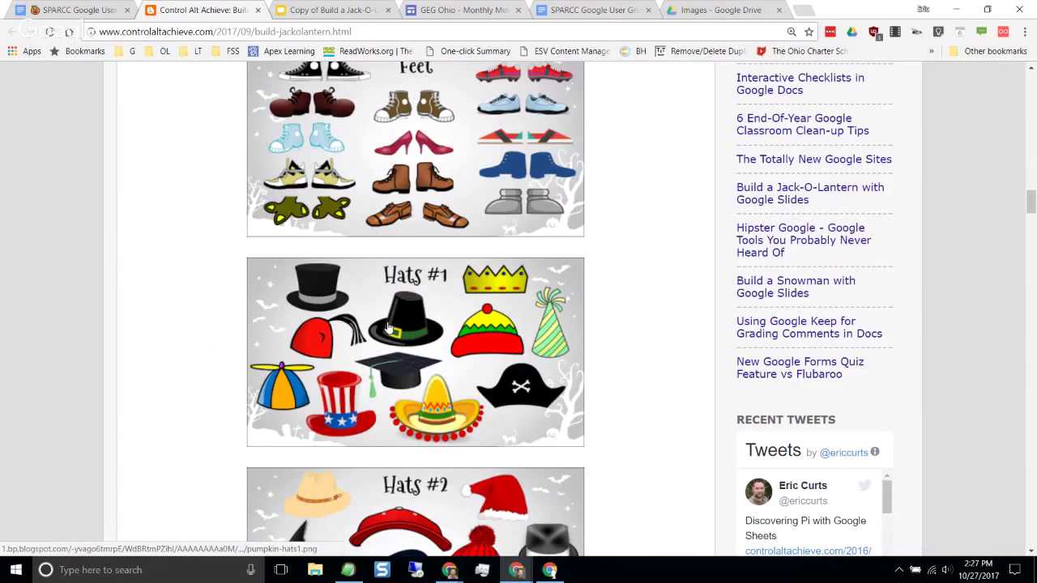
{"action": "scroll", "coordinate": [388, 327], "scroll_direction": "down", "scroll_amount": 6}
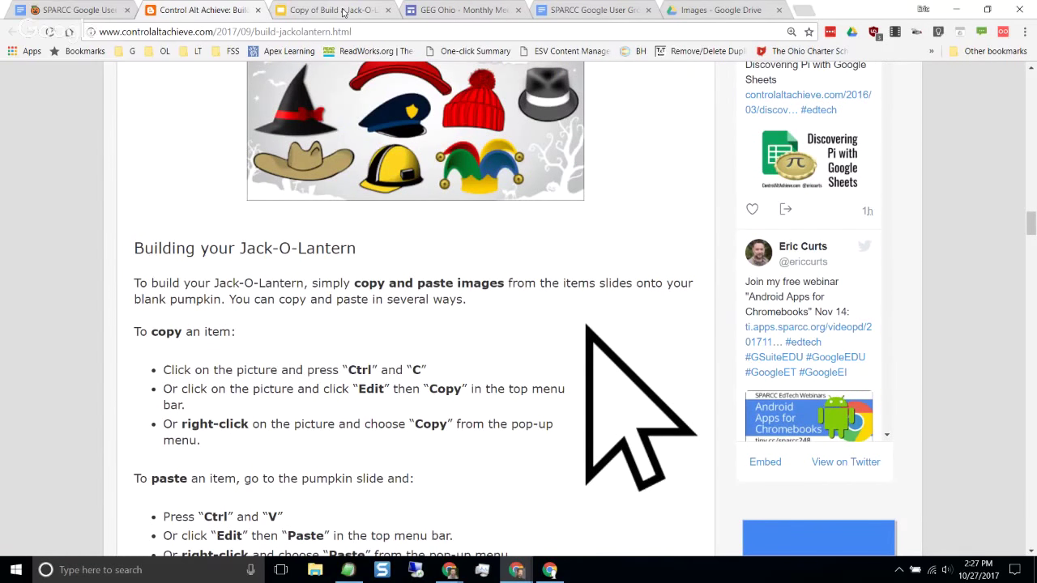
Step: Copy the slanted cat-like pair of yellow eyes from the Eyes #1 slide of the Copy of Build a Jack-O-Lantern presentation
{"action": "left_click", "coordinate": [343, 11]}
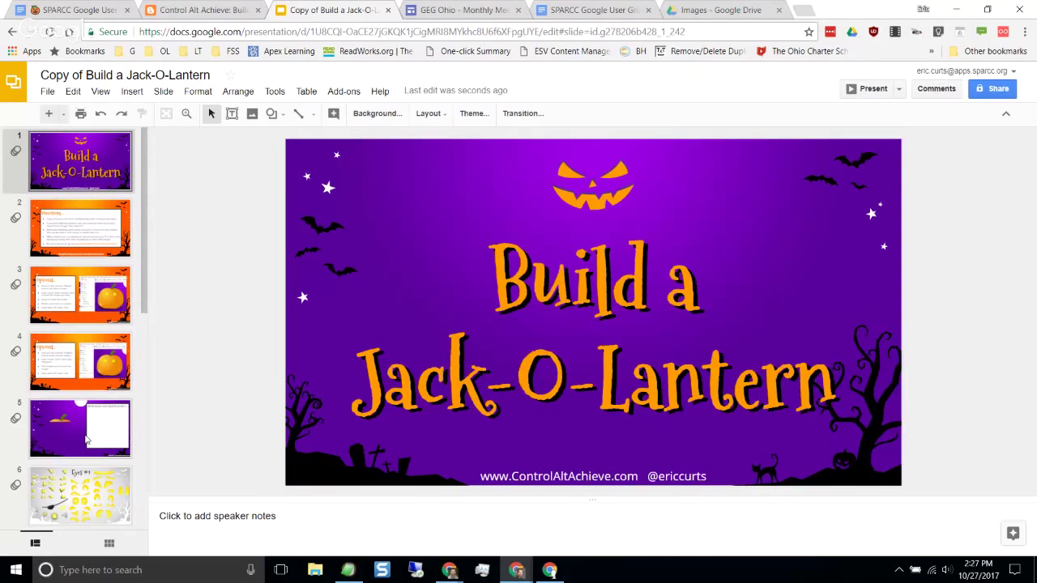
{"action": "left_click", "coordinate": [87, 440]}
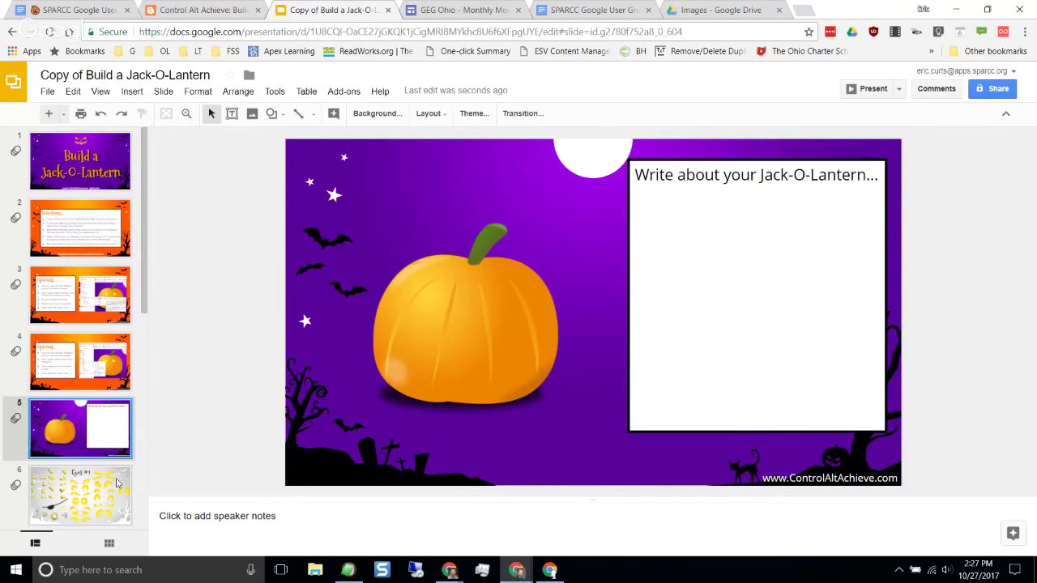
{"action": "left_click", "coordinate": [116, 483]}
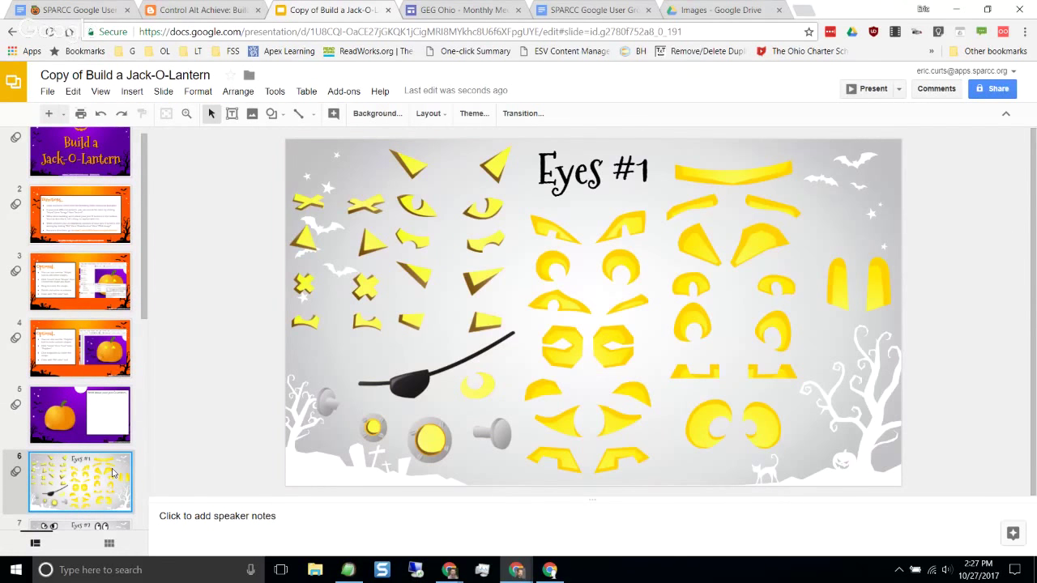
{"action": "left_click", "coordinate": [477, 216]}
{"action": "right_click", "coordinate": [477, 217]}
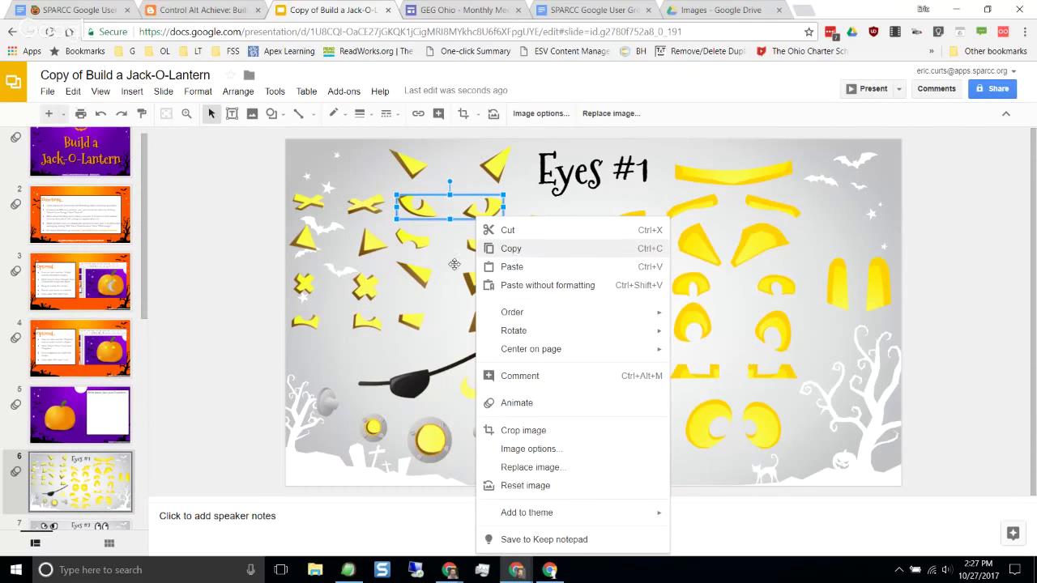
{"action": "left_click", "coordinate": [511, 248]}
Step: Paste the copied eyes onto the blank pumpkin slide and position them on the upper part of the pumpkin's face
{"action": "left_click", "coordinate": [53, 427]}
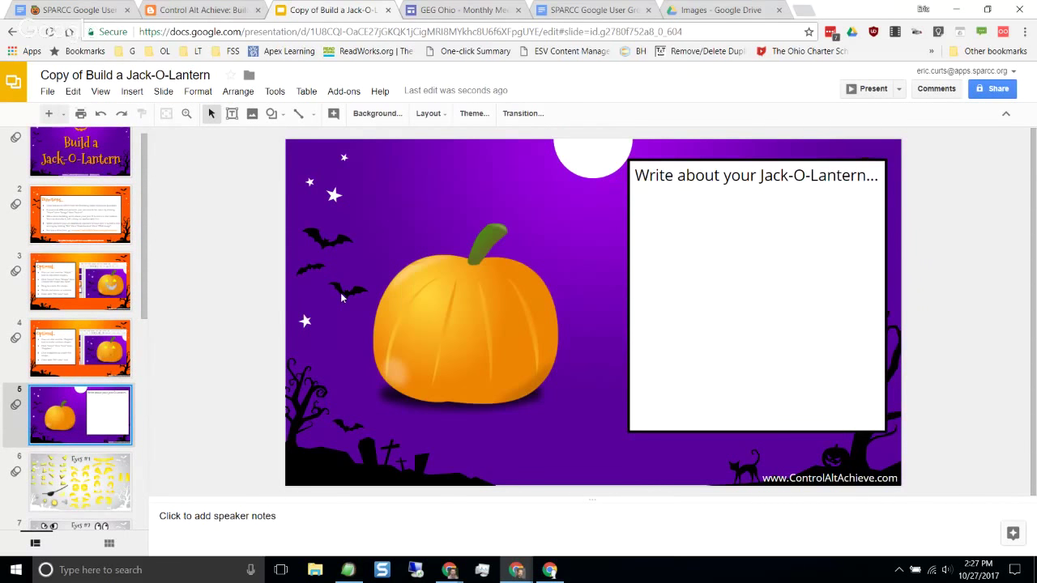
{"action": "right_click", "coordinate": [399, 213]}
{"action": "left_click", "coordinate": [454, 261]}
{"action": "left_click_drag", "start_coordinate": [490, 209], "coordinate": [509, 308]}
{"action": "left_click", "coordinate": [581, 343]}
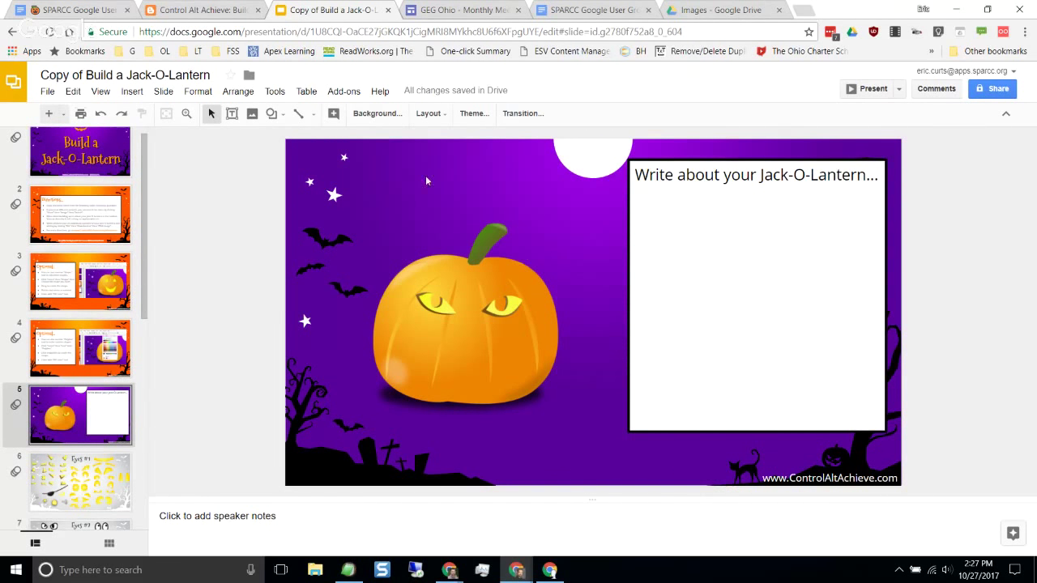
Step: Review the Jack-O-Lantern post's mouths, arms, feet and hats slides, plus its guidance on adjusting pasted items and adding your own images
{"action": "left_click", "coordinate": [219, 8]}
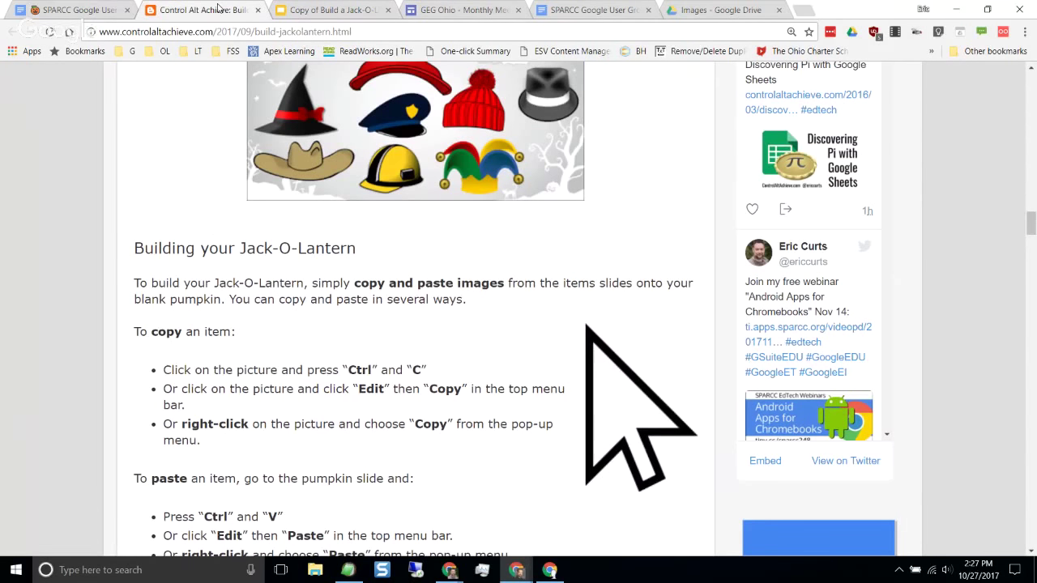
{"action": "scroll", "coordinate": [331, 178], "scroll_direction": "up", "scroll_amount": 3}
{"action": "scroll", "coordinate": [331, 178], "scroll_direction": "up", "scroll_amount": 8}
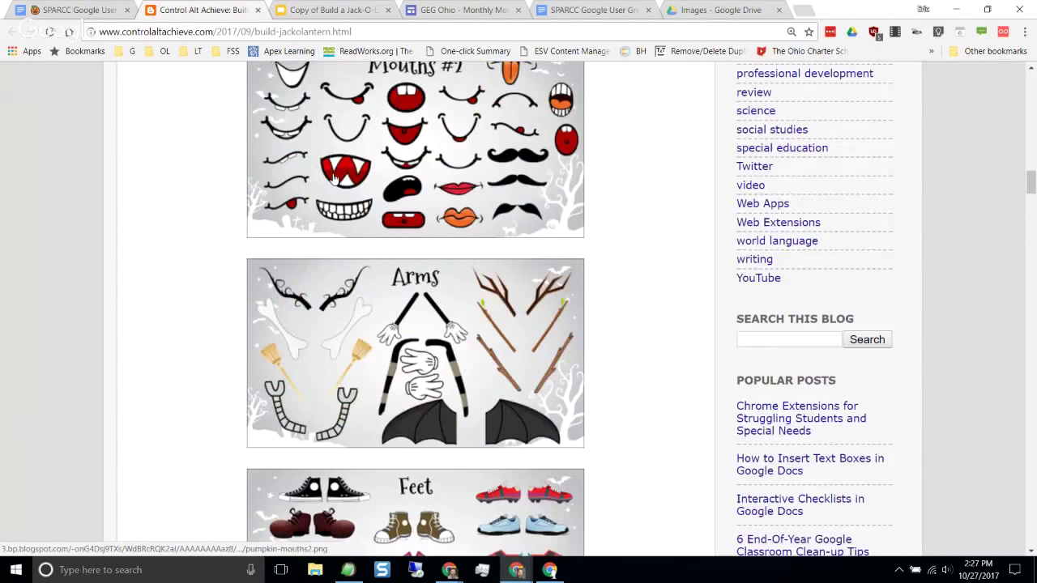
{"action": "scroll", "coordinate": [332, 178], "scroll_direction": "up", "scroll_amount": 2}
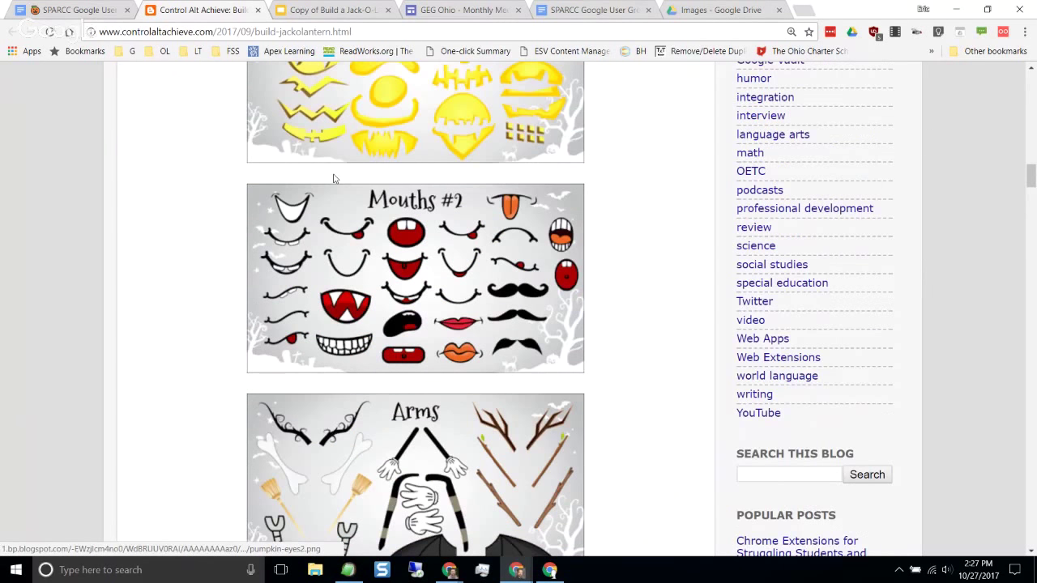
{"action": "scroll", "coordinate": [334, 170], "scroll_direction": "down", "scroll_amount": 7}
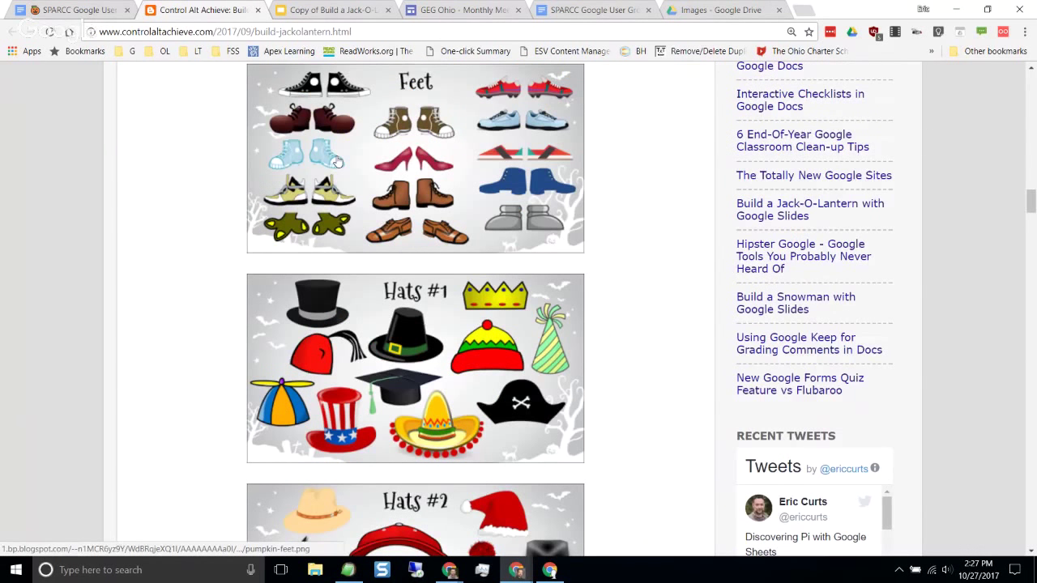
{"action": "scroll", "coordinate": [337, 162], "scroll_direction": "down", "scroll_amount": 10}
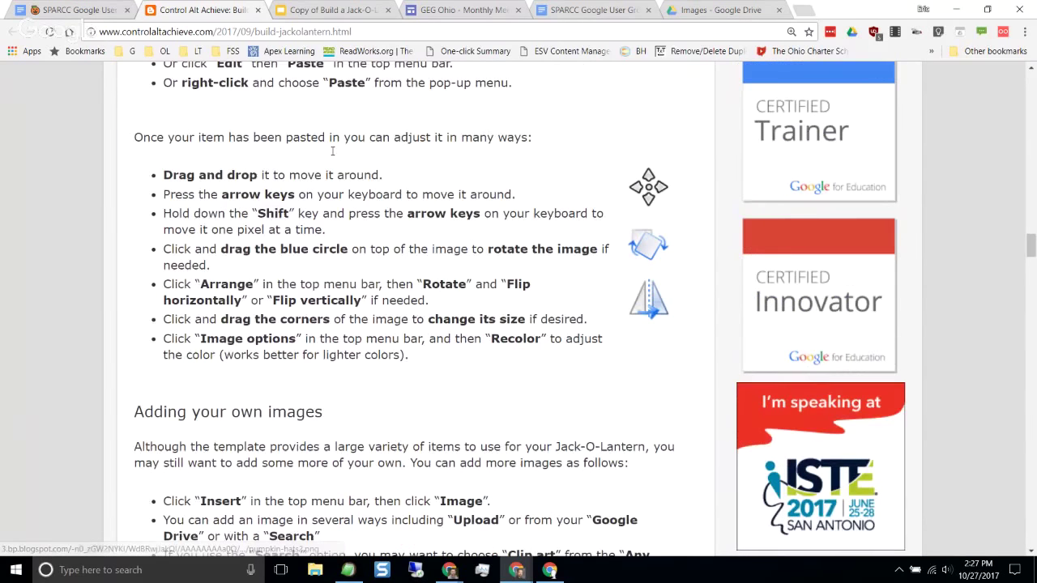
{"action": "scroll", "coordinate": [332, 152], "scroll_direction": "down", "scroll_amount": 4}
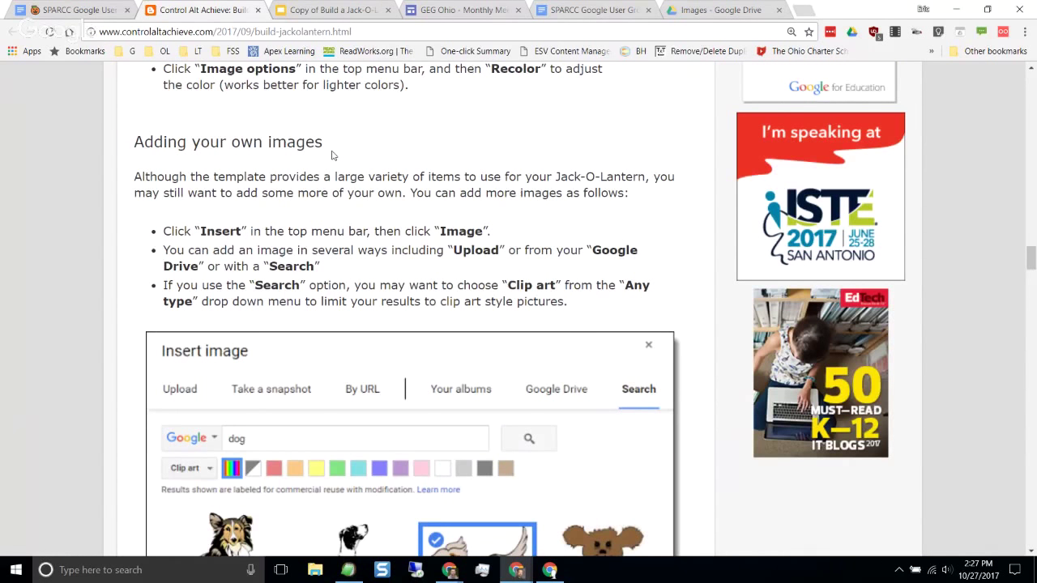
Step: Examine the post's animated examples of building a face from filled shapes and drawing a mouth with the Polyline tool
{"action": "scroll", "coordinate": [331, 155], "scroll_direction": "down", "scroll_amount": 5}
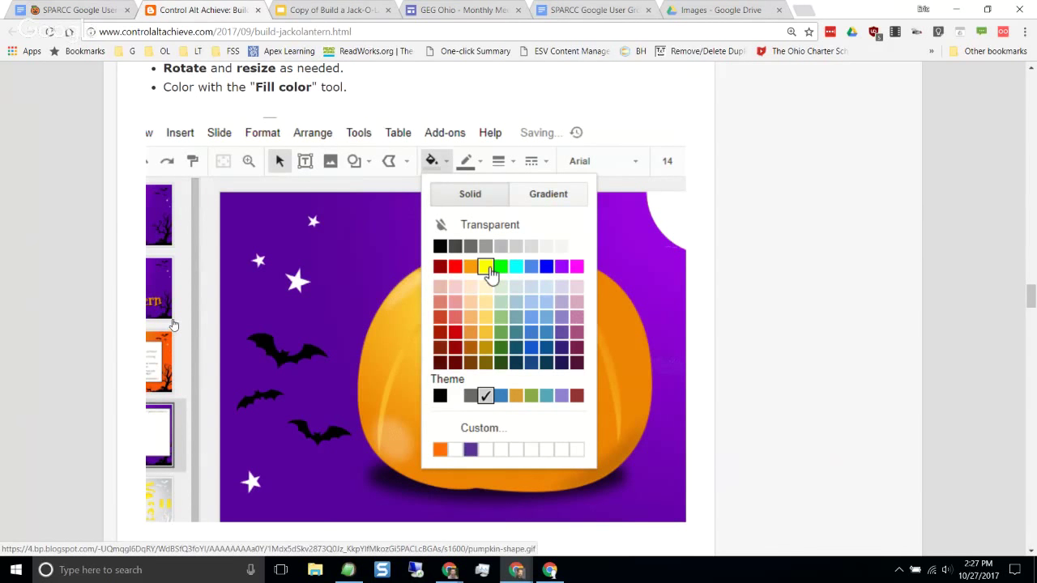
{"action": "scroll", "coordinate": [98, 283], "scroll_direction": "down", "scroll_amount": 3}
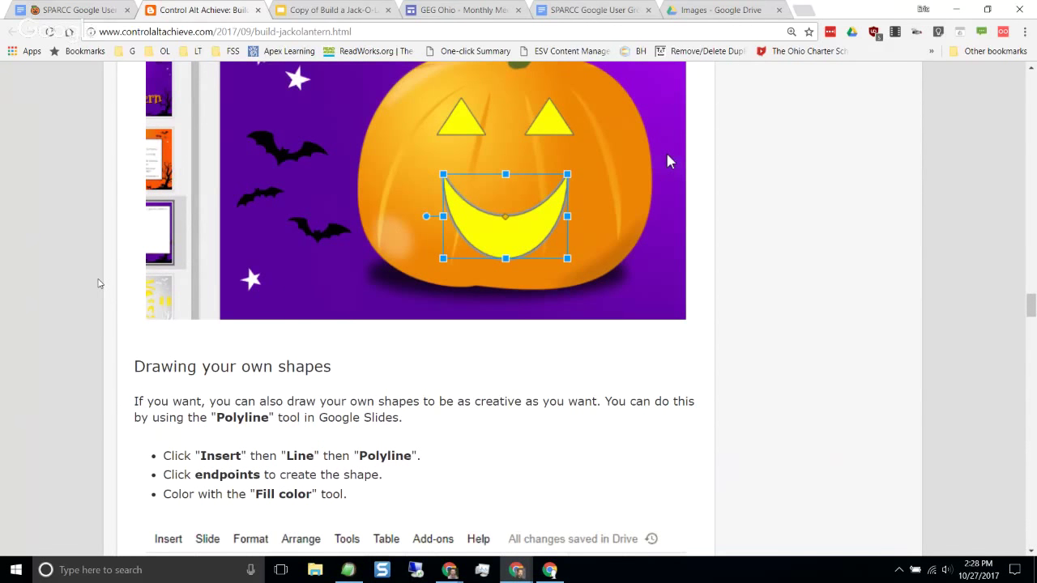
{"action": "scroll", "coordinate": [212, 218], "scroll_direction": "down", "scroll_amount": 3}
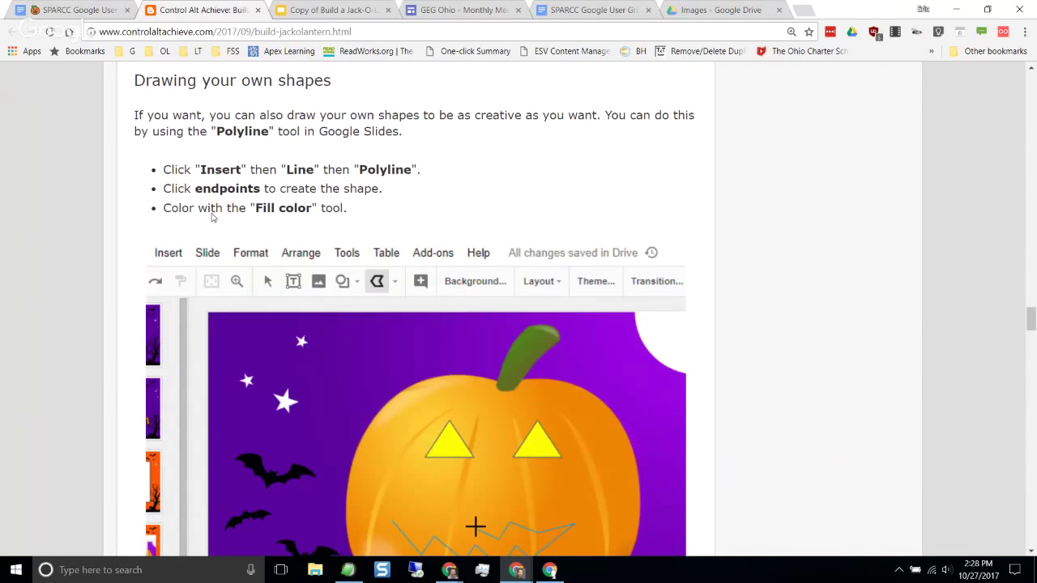
{"action": "scroll", "coordinate": [176, 222], "scroll_direction": "down", "scroll_amount": 2}
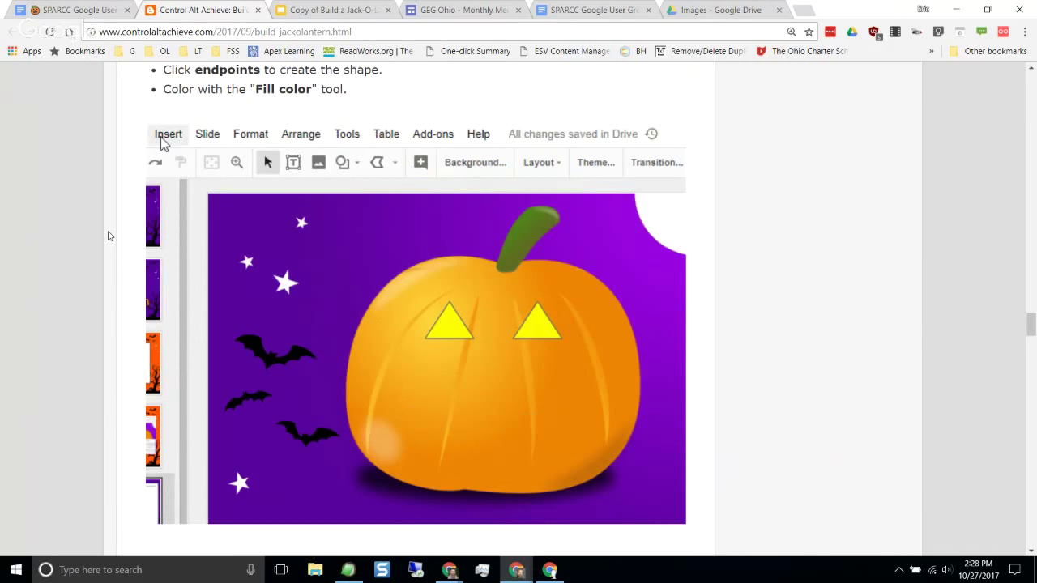
{"action": "scroll", "coordinate": [108, 236], "scroll_direction": "down", "scroll_amount": 3}
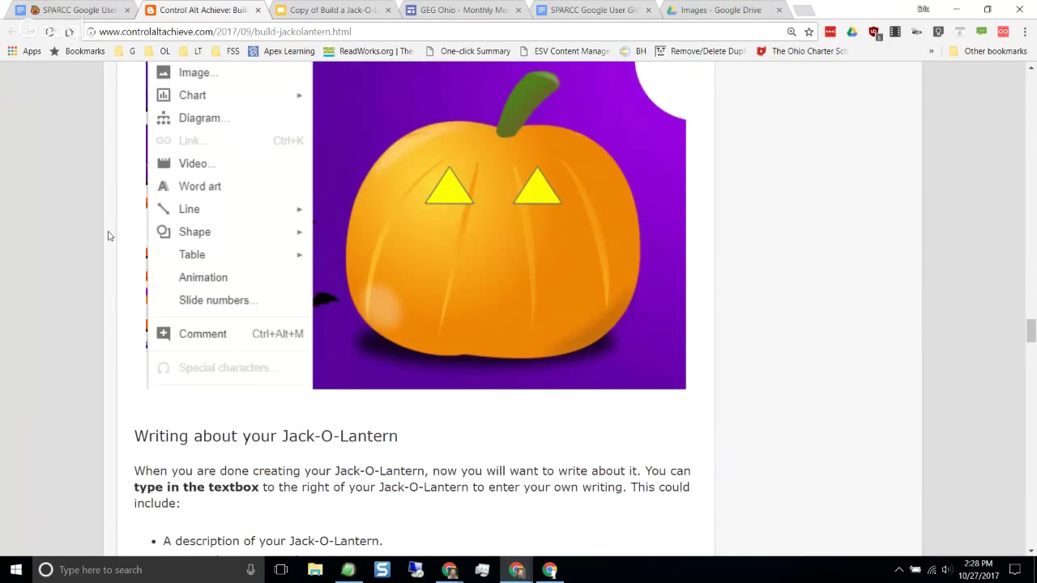
{"action": "scroll", "coordinate": [108, 236], "scroll_direction": "up", "scroll_amount": 3}
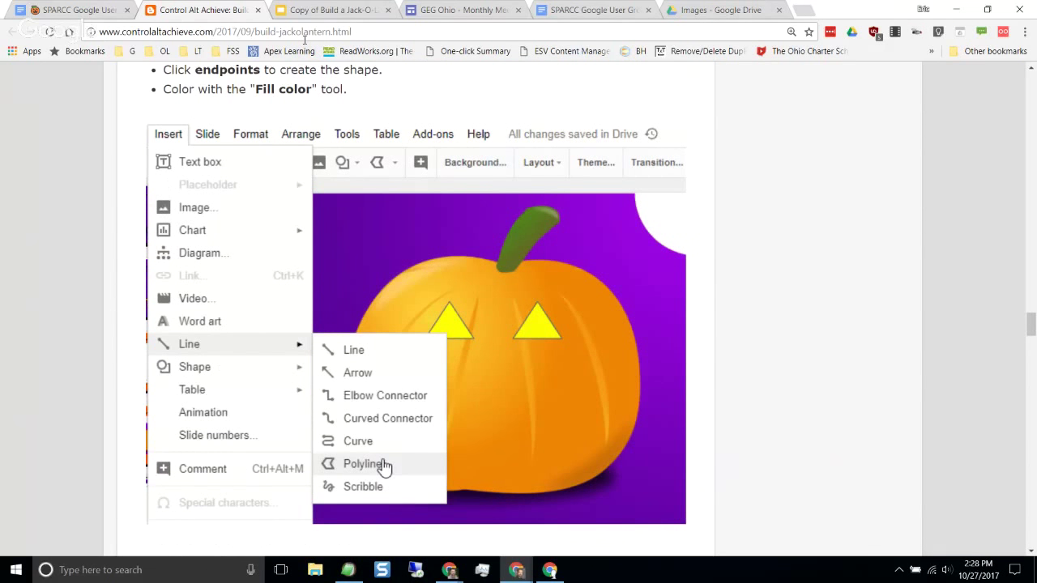
Step: Return to the pumpkin slide in the presentation copy and place the cursor in the "Write about your Jack-O-Lantern..." text box
{"action": "left_click", "coordinate": [332, 9]}
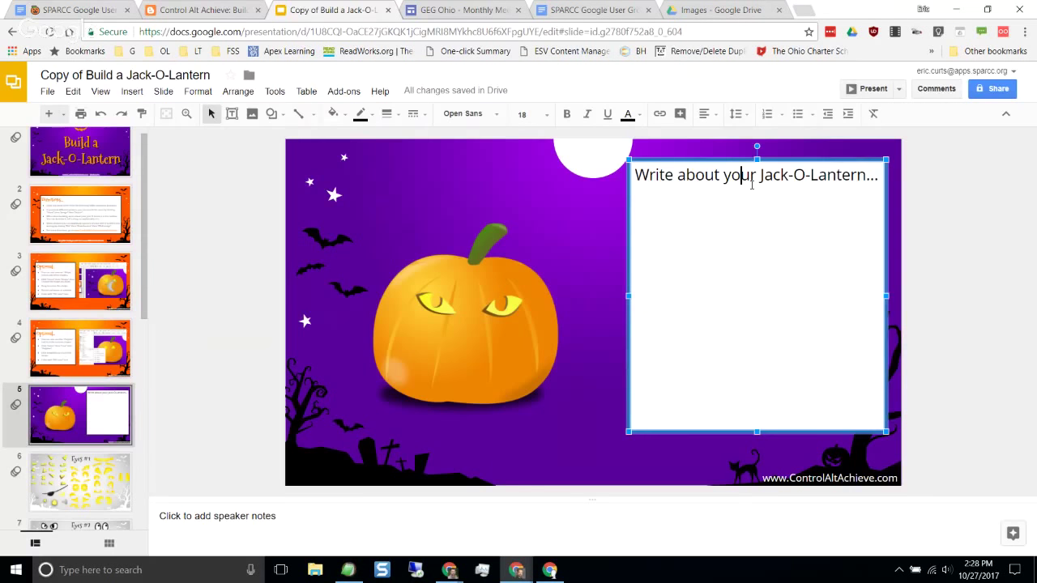
{"action": "left_click", "coordinate": [653, 322]}
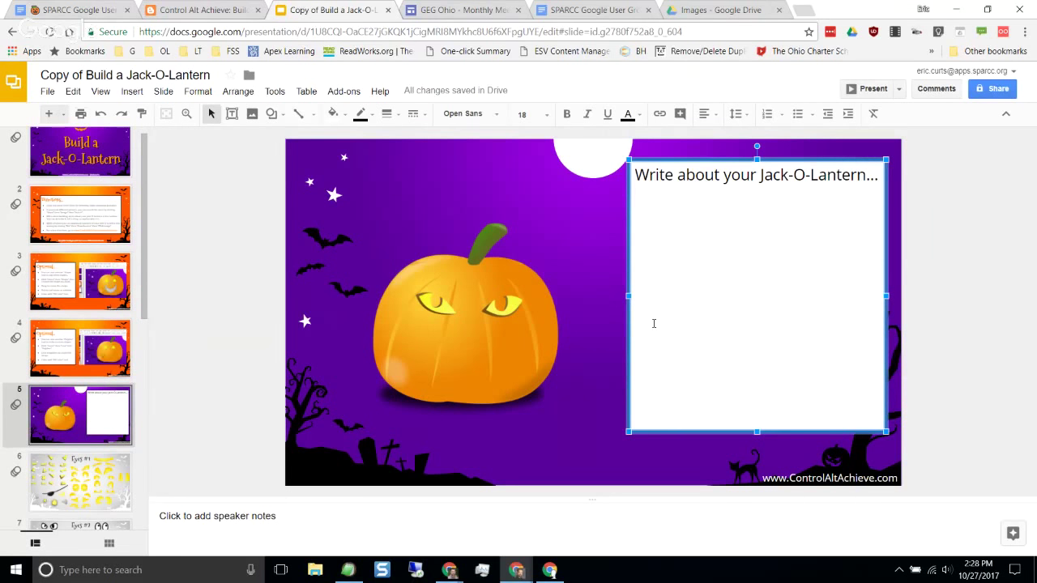
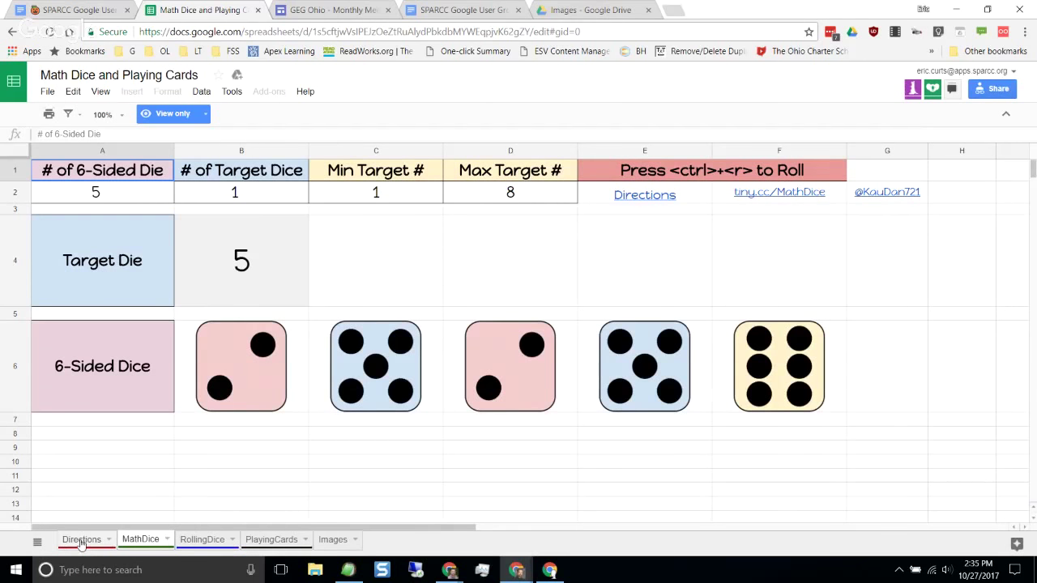
Step: View the Directions sheet of Math Dice and Playing Cards, make a copy of the spreadsheet, and close the view-only original
{"action": "left_click", "coordinate": [81, 542]}
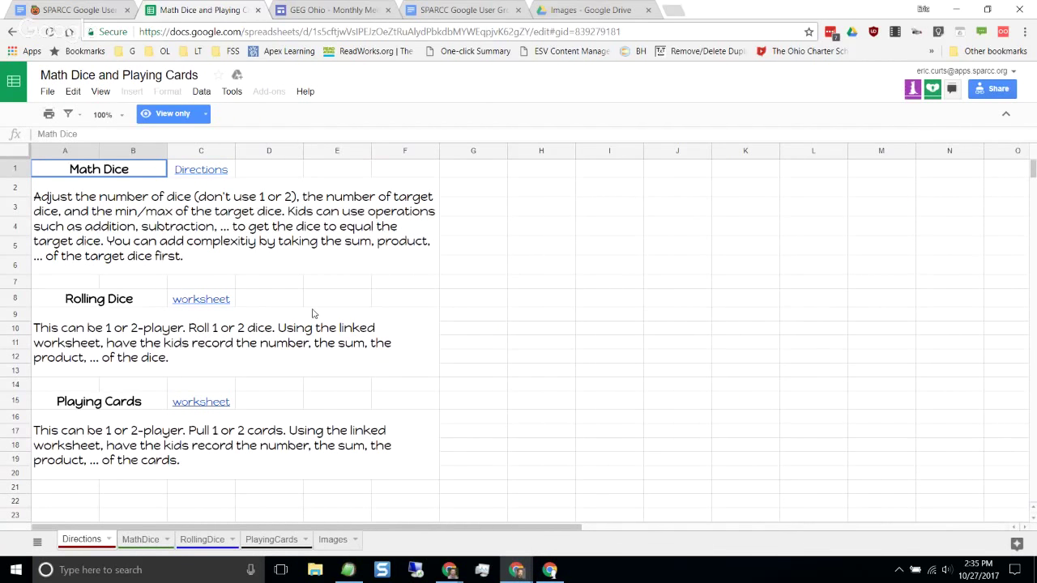
{"action": "left_click", "coordinate": [48, 94]}
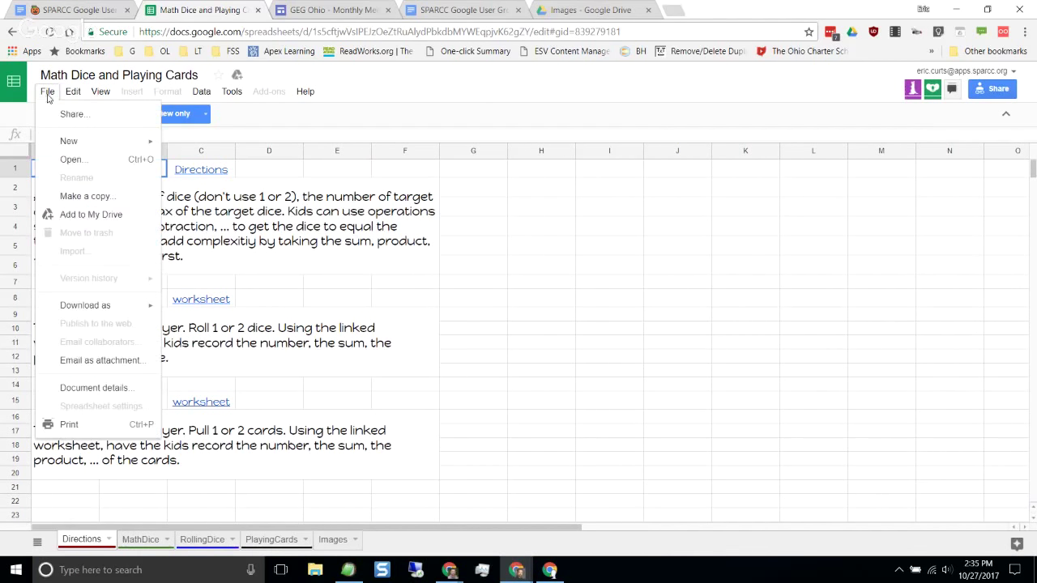
{"action": "left_click", "coordinate": [108, 197]}
{"action": "left_click", "coordinate": [448, 371]}
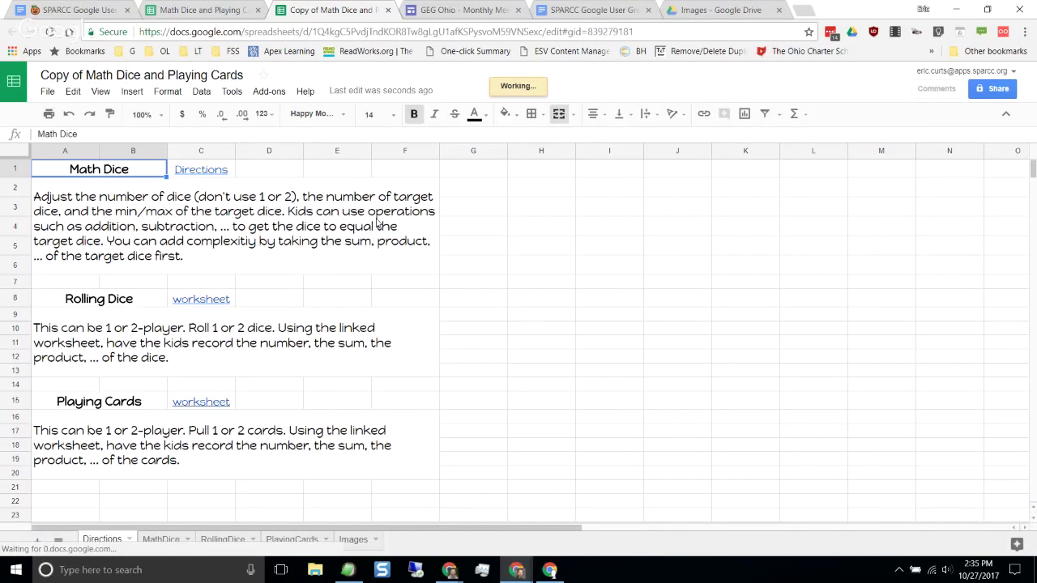
{"action": "left_click", "coordinate": [219, 10]}
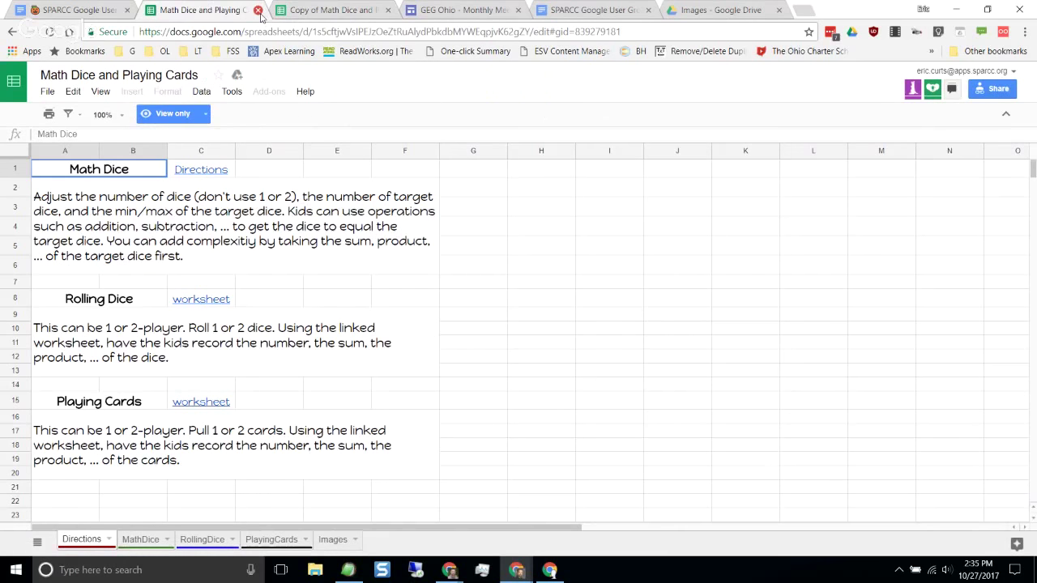
{"action": "left_click", "coordinate": [258, 10]}
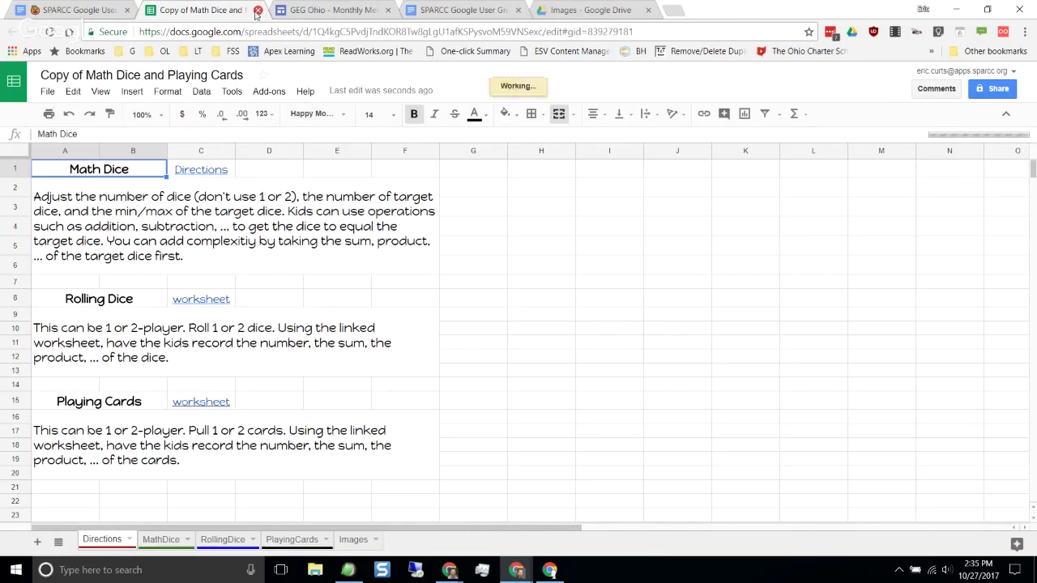
Step: Look through the copy's MathDice, RollingDice and PlayingCards sheets, returning to the Directions sheet
{"action": "left_click", "coordinate": [161, 540]}
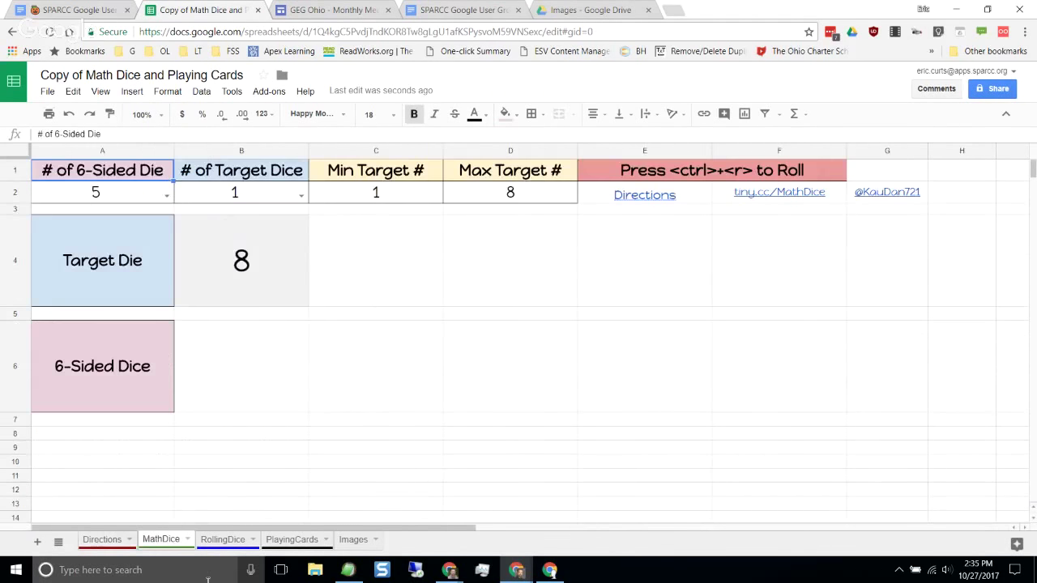
{"action": "left_click", "coordinate": [222, 540]}
{"action": "left_click", "coordinate": [287, 541]}
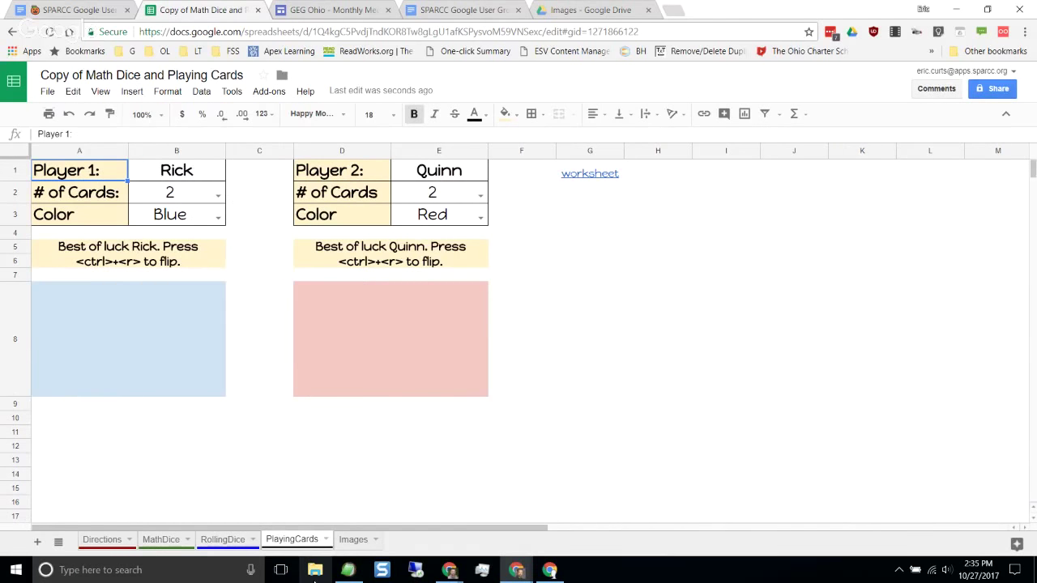
{"action": "left_click", "coordinate": [102, 540]}
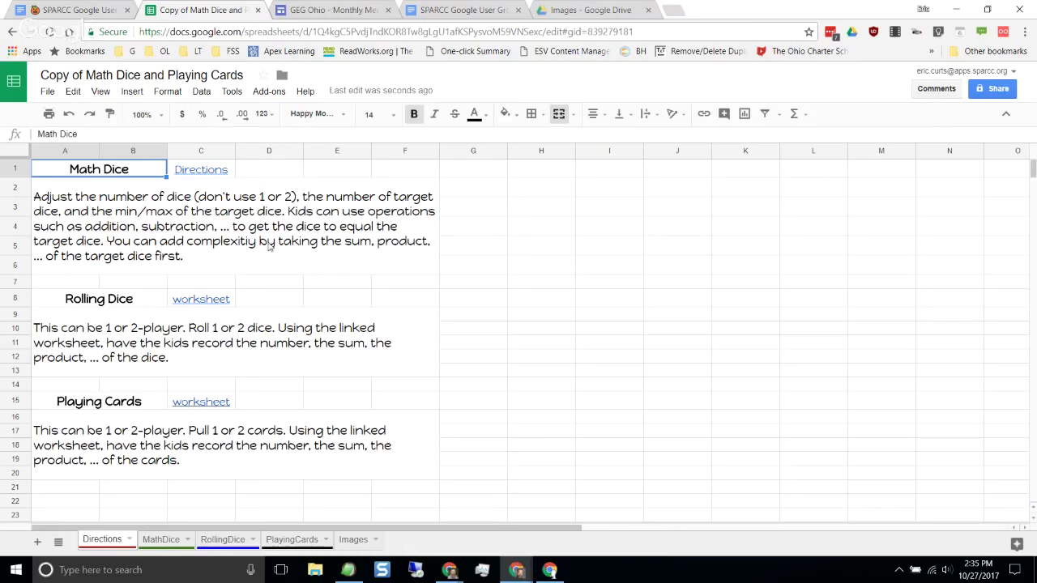
Step: Open the Math Dice directions link from the Directions sheet, view the ThinkFun product page, and close it
{"action": "left_click", "coordinate": [203, 175]}
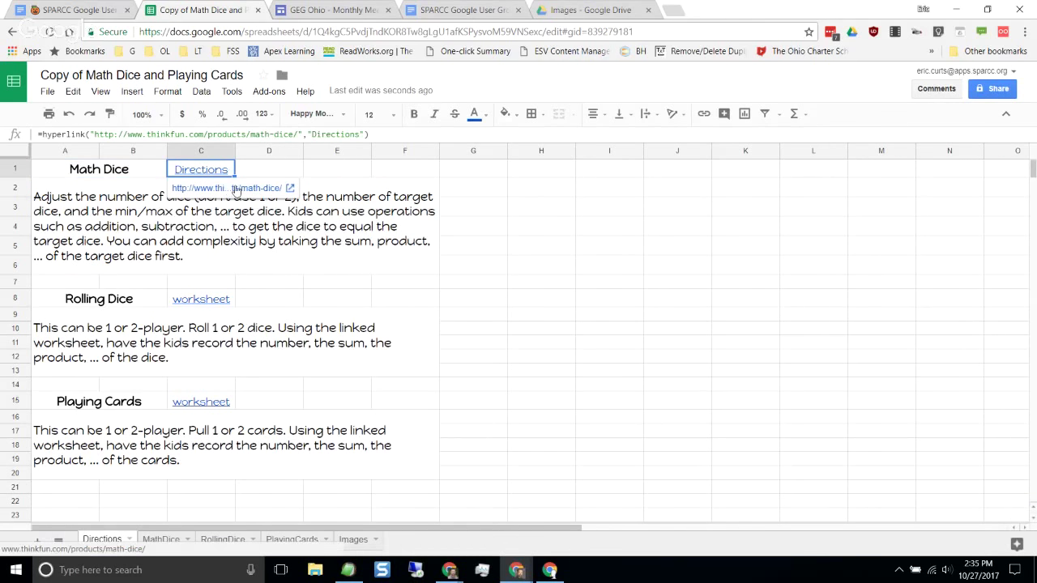
{"action": "left_click", "coordinate": [233, 188]}
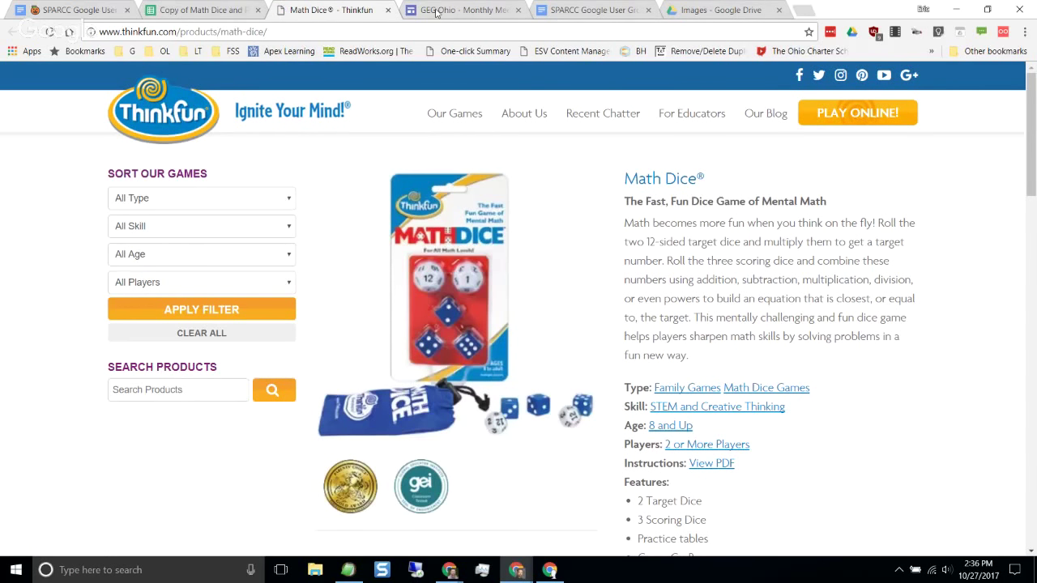
{"action": "left_click", "coordinate": [388, 10]}
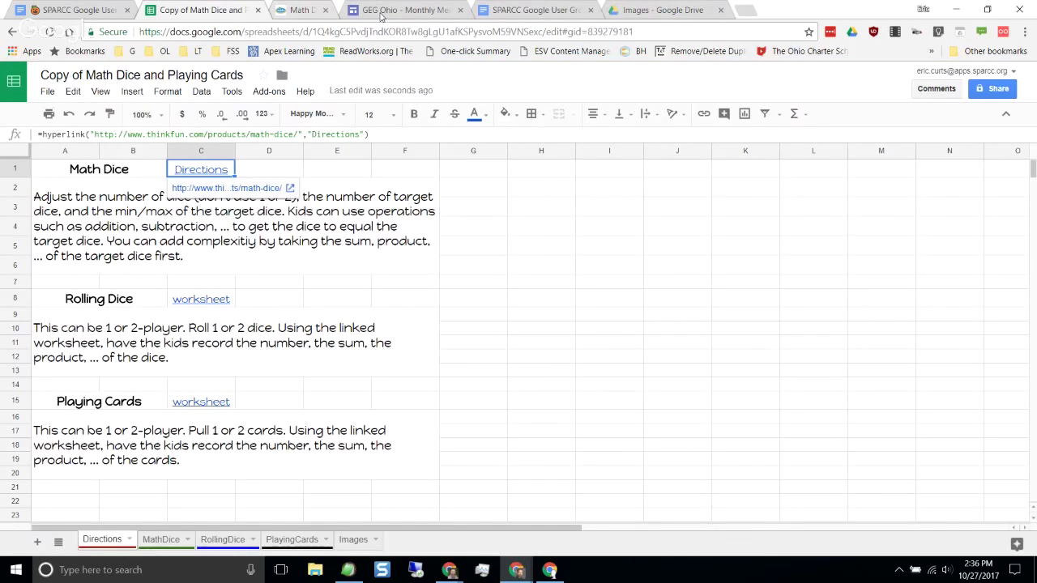
Step: Set the number of 6-sided dice to 3 on the MathDice sheet
{"action": "left_click", "coordinate": [161, 541]}
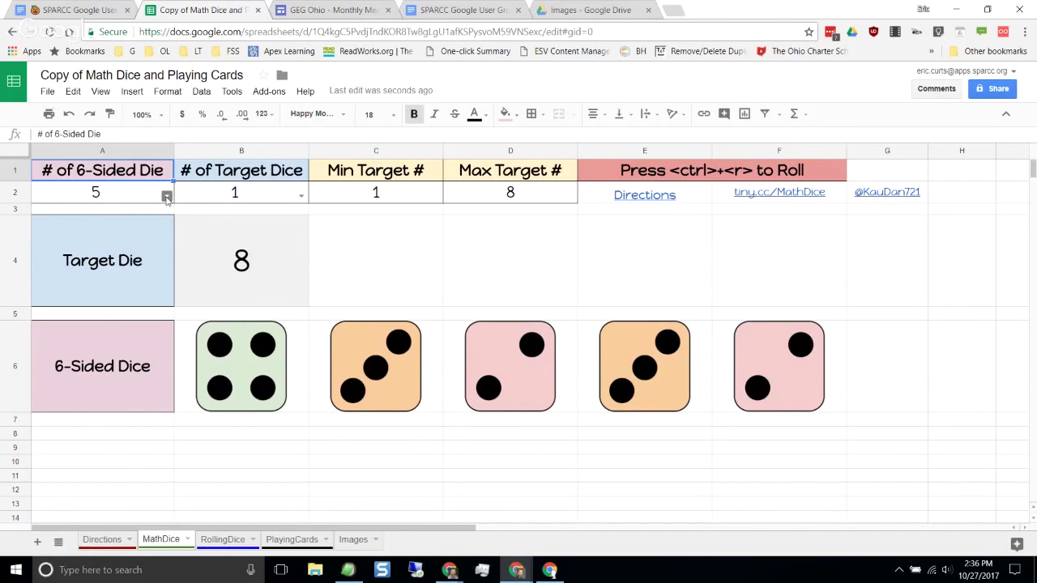
{"action": "left_click", "coordinate": [166, 198]}
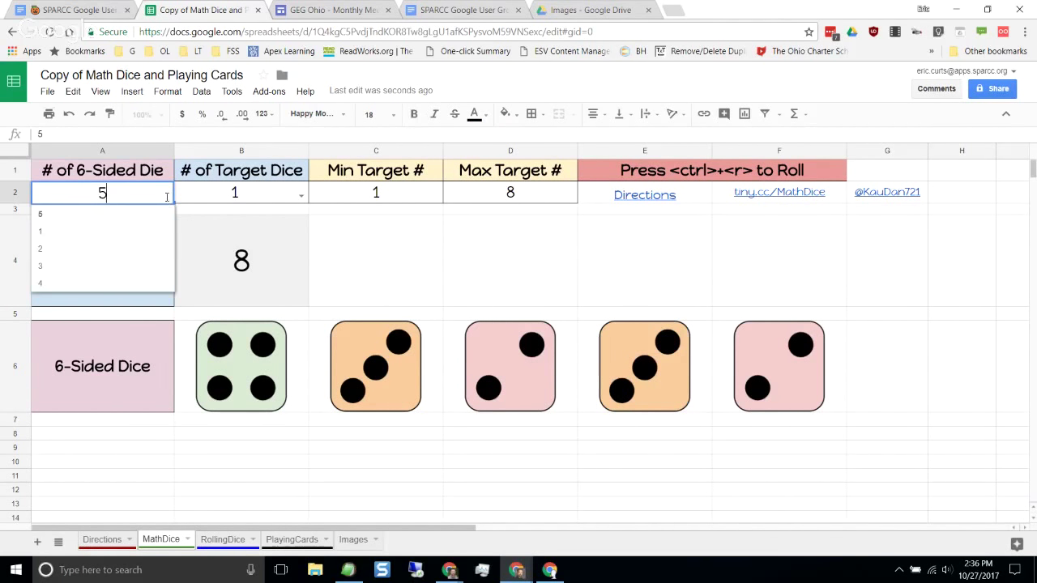
{"action": "left_click", "coordinate": [78, 267]}
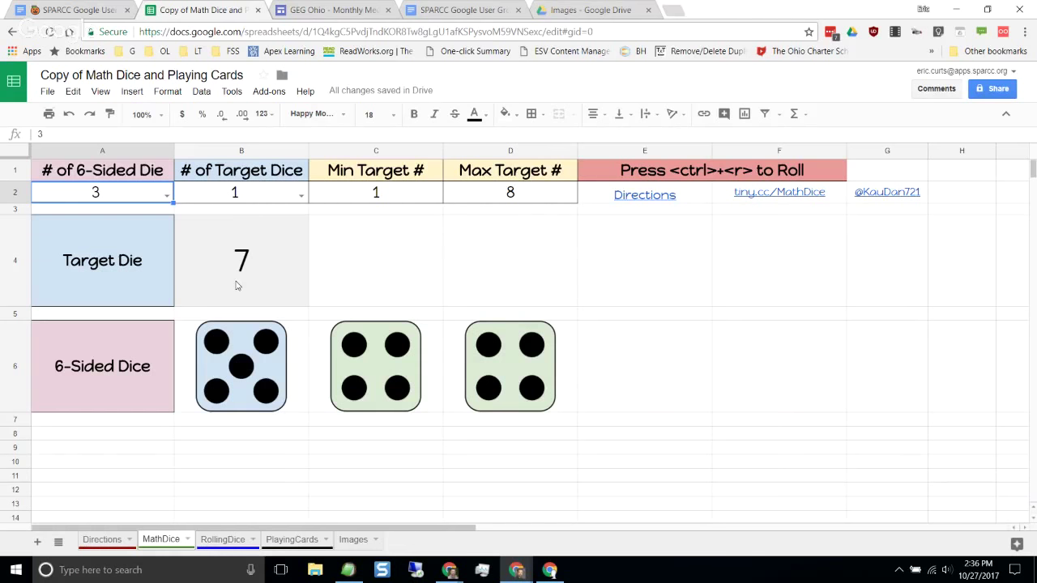
Step: Point out the min and max target cells, the target die and the three 6-sided dice on the MathDice sheet, and re-roll them
{"action": "left_click", "coordinate": [519, 200]}
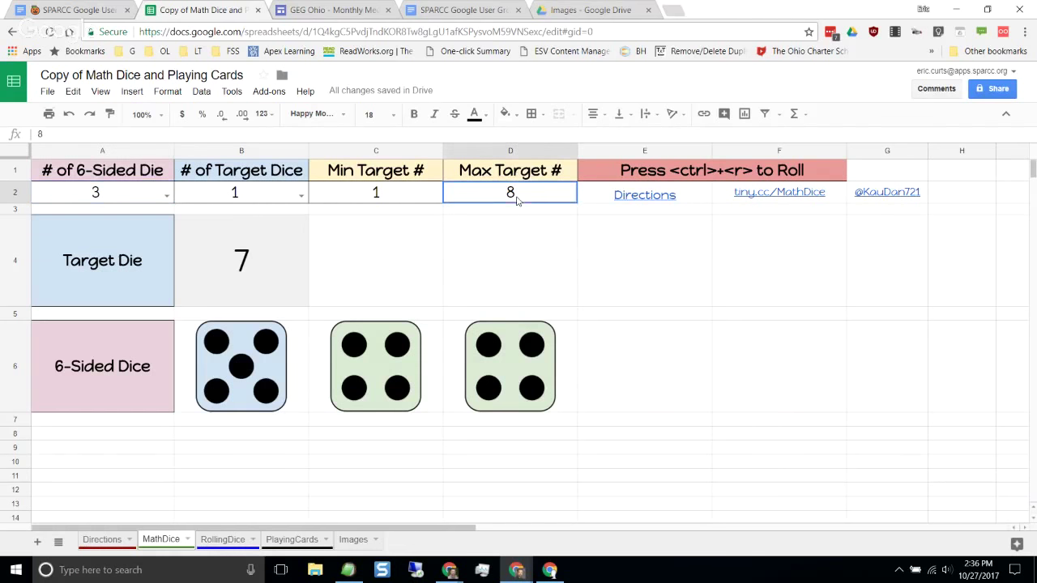
{"action": "left_click", "coordinate": [393, 196]}
{"action": "left_click", "coordinate": [543, 199]}
{"action": "left_click", "coordinate": [413, 258]}
{"action": "left_click", "coordinate": [226, 259]}
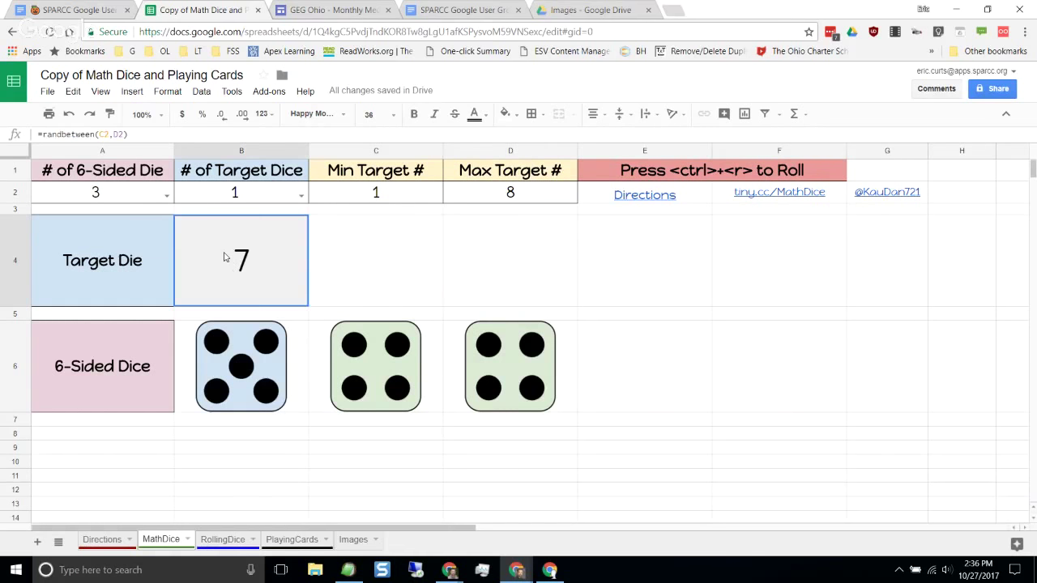
{"action": "left_click", "coordinate": [231, 361]}
{"action": "left_click", "coordinate": [418, 377]}
{"action": "left_click", "coordinate": [484, 375]}
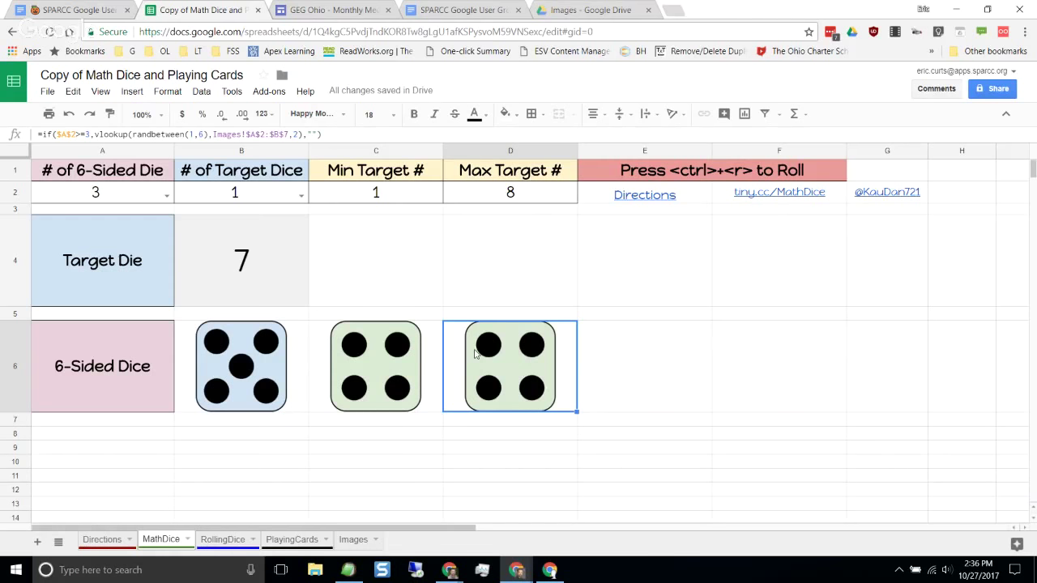
{"action": "left_click", "coordinate": [235, 265]}
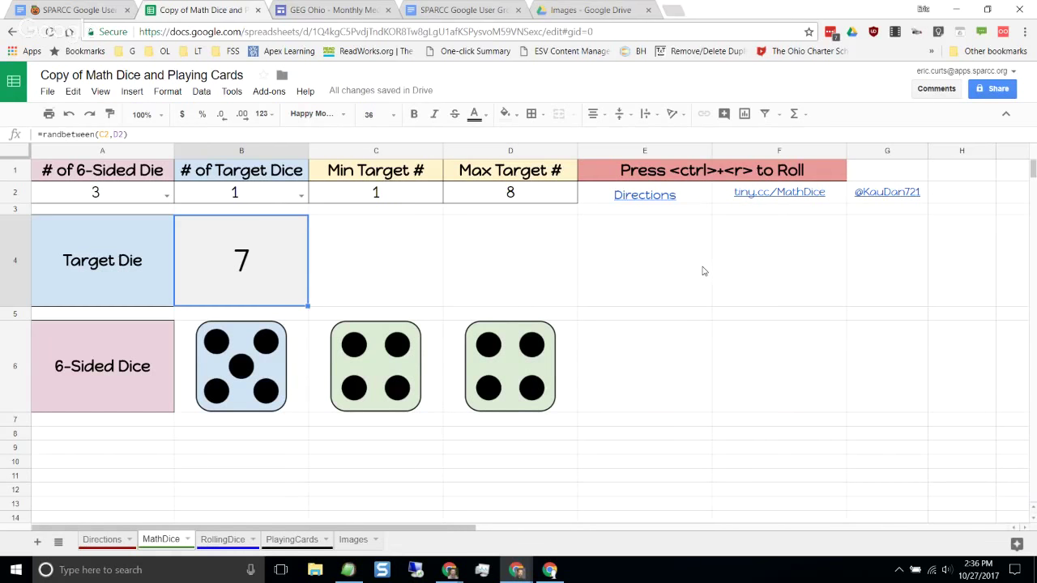
{"action": "key", "text": "ctrl+r"}
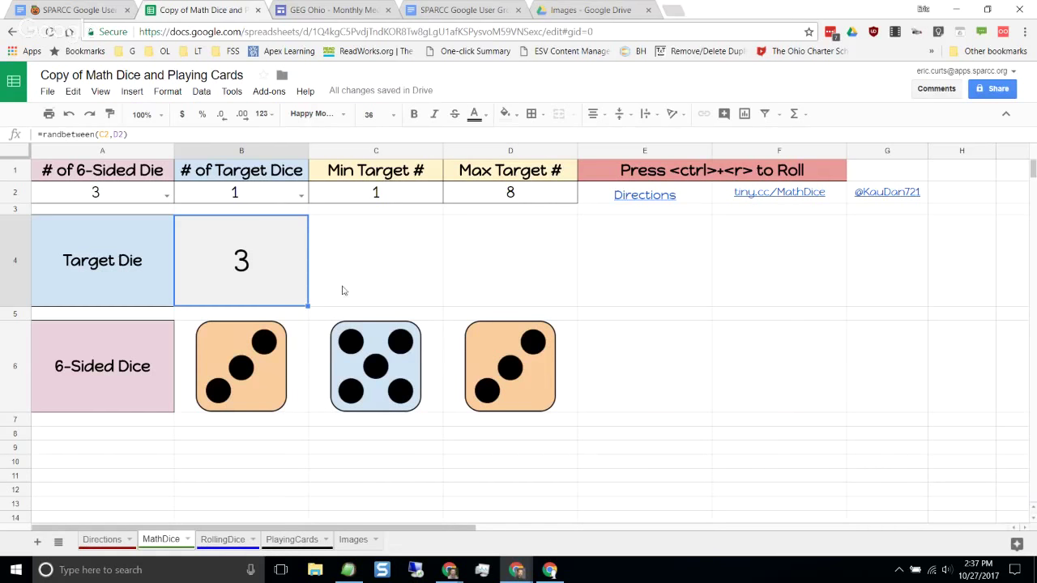
Step: Glance at the PlayingCards and RollingDice sheets, and open the Rolling Dice worksheet link from the Directions sheet
{"action": "left_click", "coordinate": [227, 540]}
{"action": "left_click", "coordinate": [292, 540]}
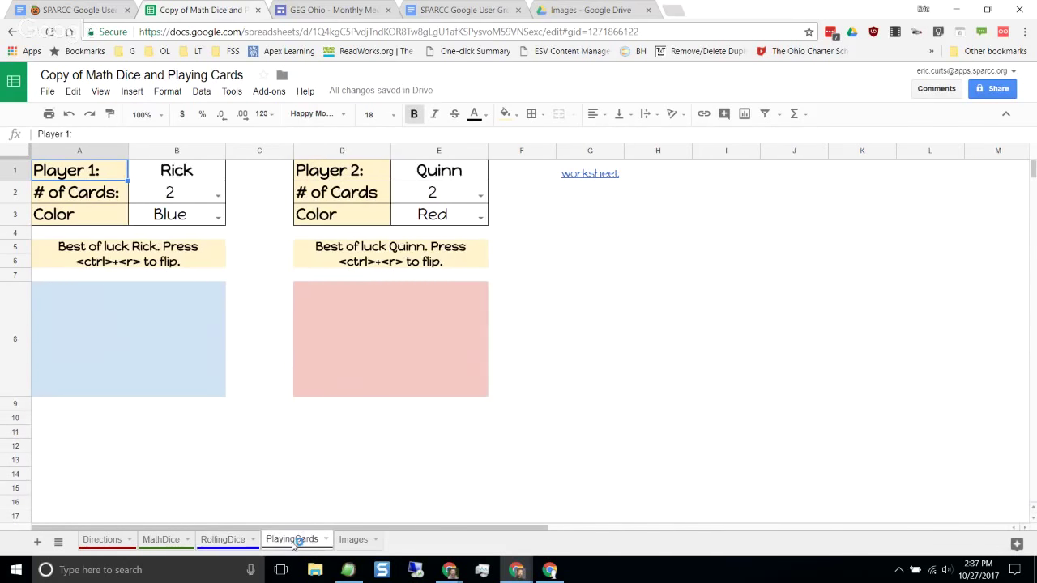
{"action": "left_click", "coordinate": [235, 544]}
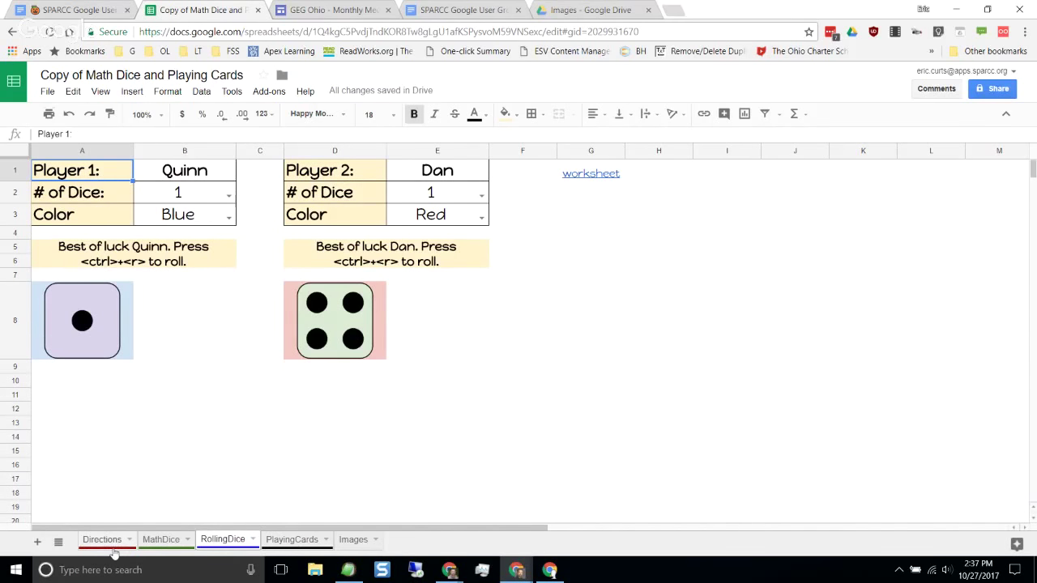
{"action": "left_click", "coordinate": [110, 543]}
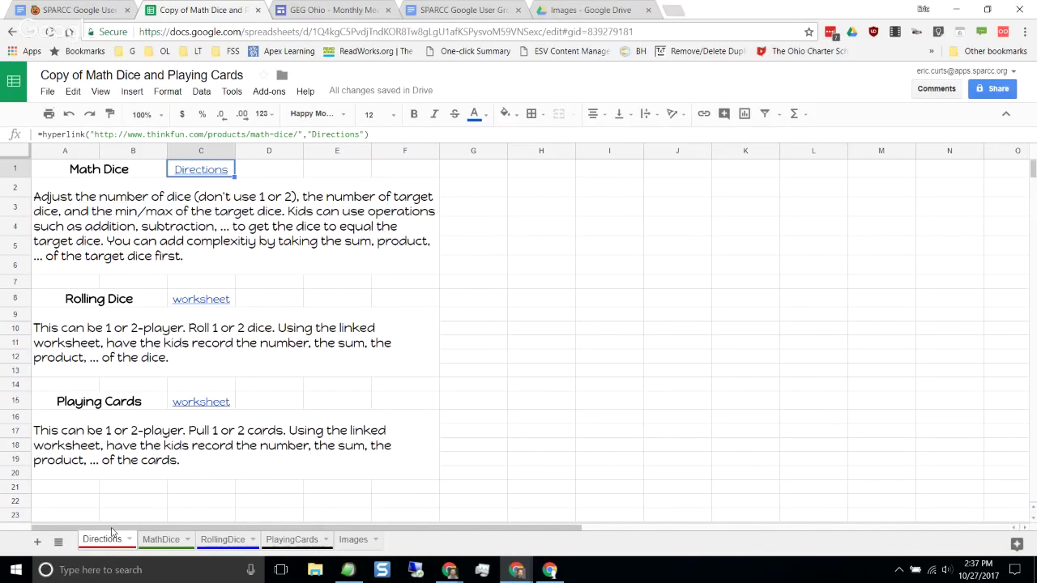
{"action": "left_click", "coordinate": [200, 301]}
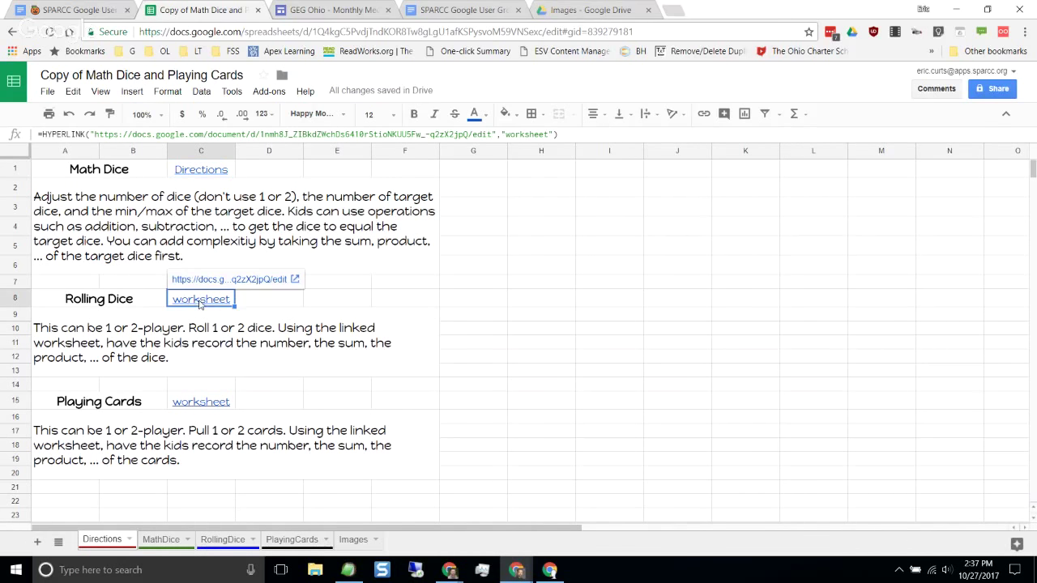
{"action": "left_click", "coordinate": [264, 280]}
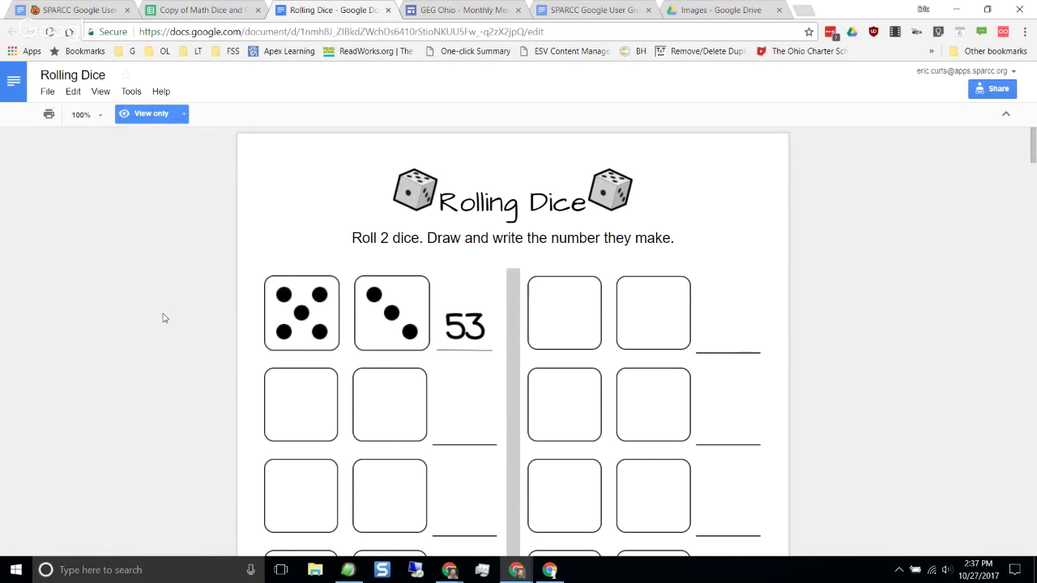
Step: Look through the Rolling Dice worksheet pages, from writing the number made by two dice to the page on comparing dice
{"action": "scroll", "coordinate": [166, 318], "scroll_direction": "down", "scroll_amount": 1}
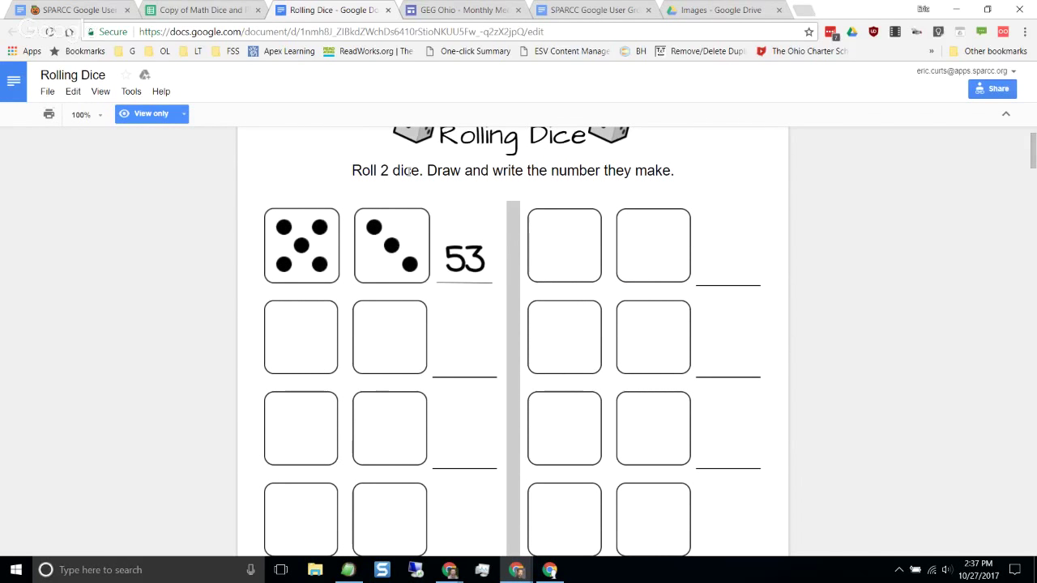
{"action": "scroll", "coordinate": [456, 327], "scroll_direction": "up", "scroll_amount": 1}
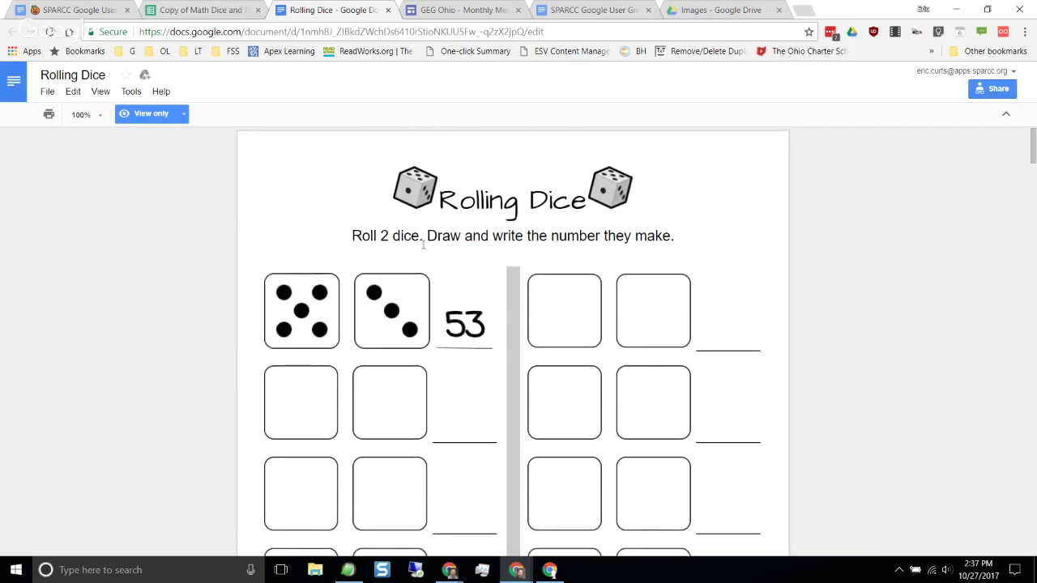
{"action": "scroll", "coordinate": [456, 327], "scroll_direction": "down", "scroll_amount": 8}
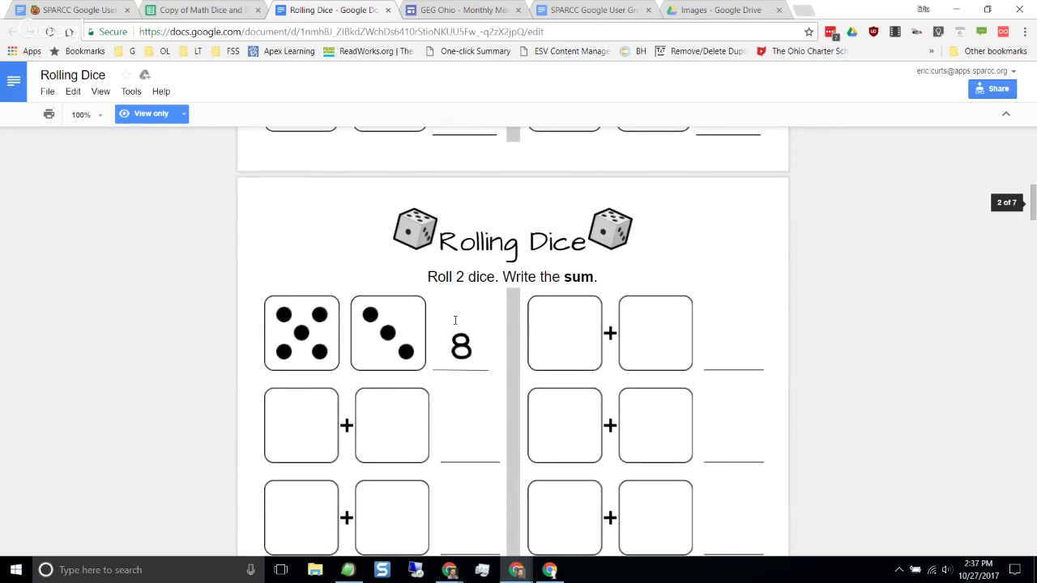
{"action": "scroll", "coordinate": [481, 315], "scroll_direction": "down", "scroll_amount": 10}
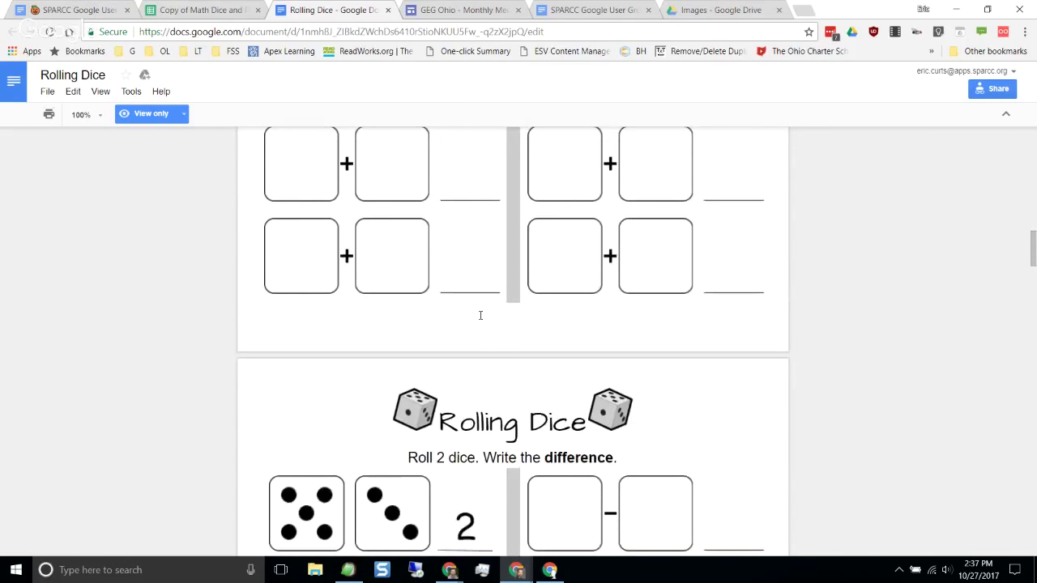
{"action": "scroll", "coordinate": [481, 315], "scroll_direction": "down", "scroll_amount": 10}
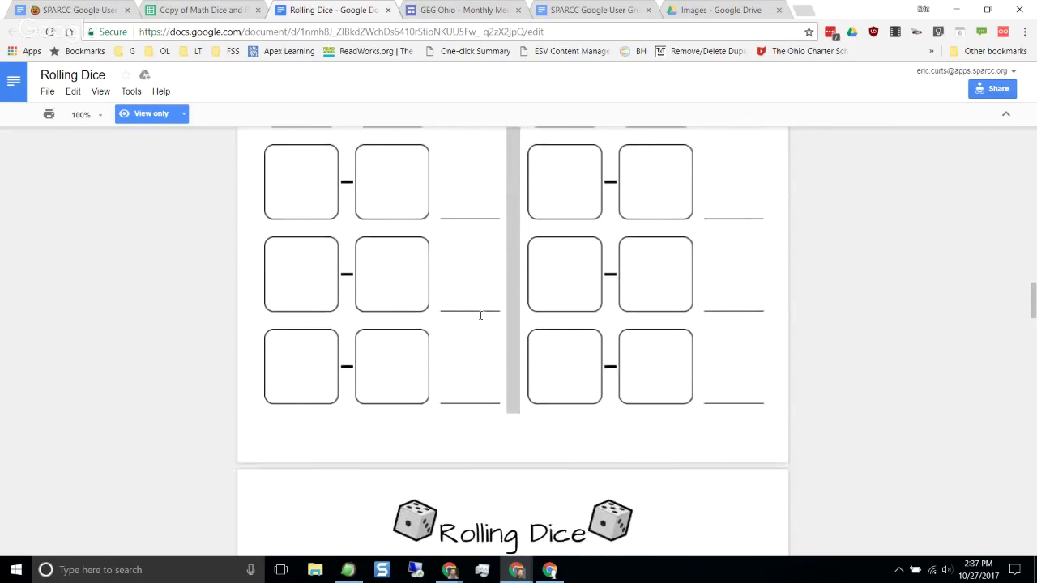
{"action": "scroll", "coordinate": [481, 315], "scroll_direction": "down", "scroll_amount": 8}
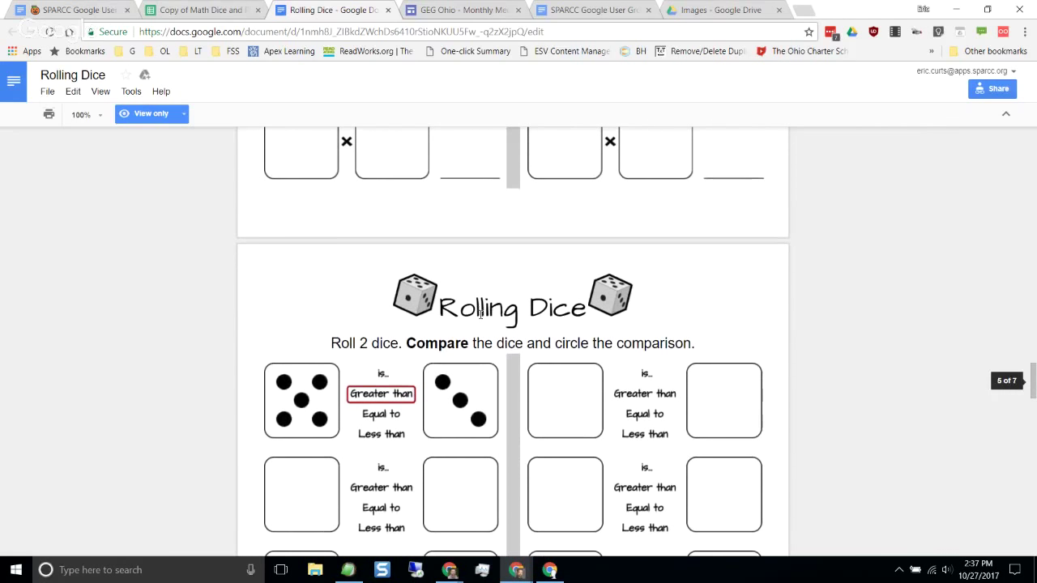
{"action": "scroll", "coordinate": [480, 313], "scroll_direction": "down", "scroll_amount": 3}
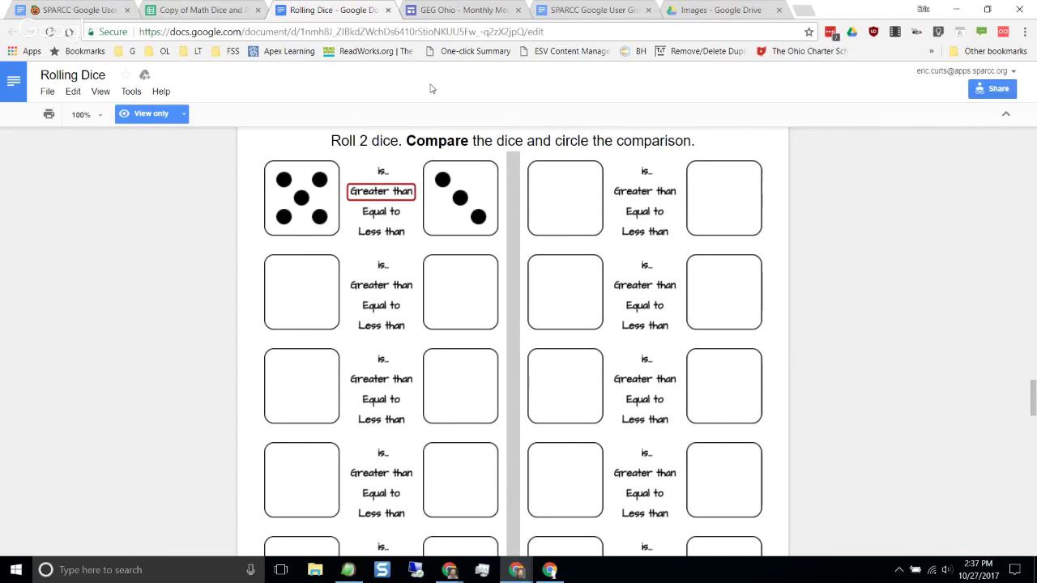
Step: Set the number of dice to 2 for both Player 1 and Player 2 on the spreadsheet's RollingDice sheet
{"action": "left_click", "coordinate": [203, 11]}
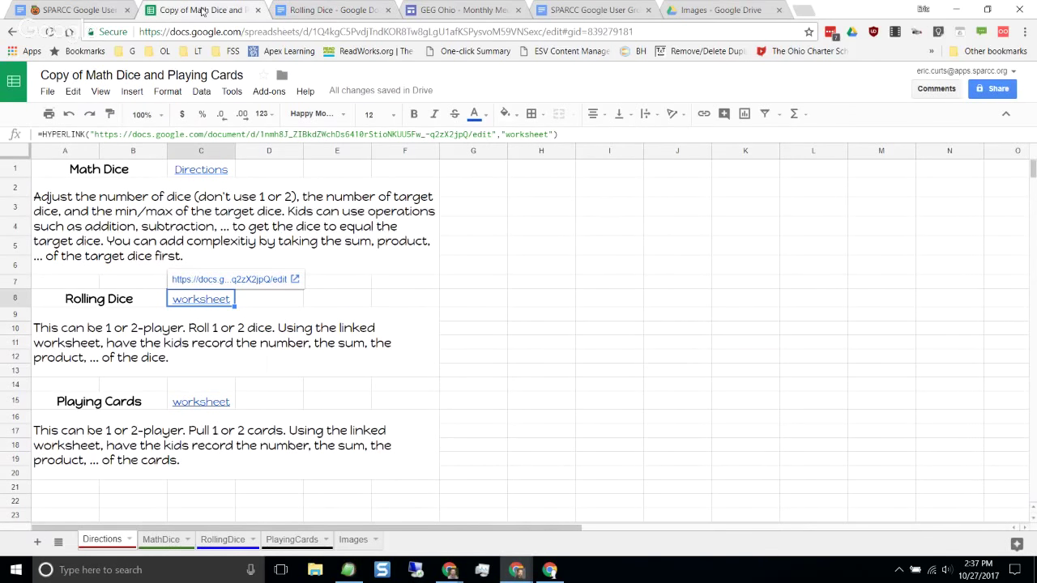
{"action": "left_click", "coordinate": [227, 542]}
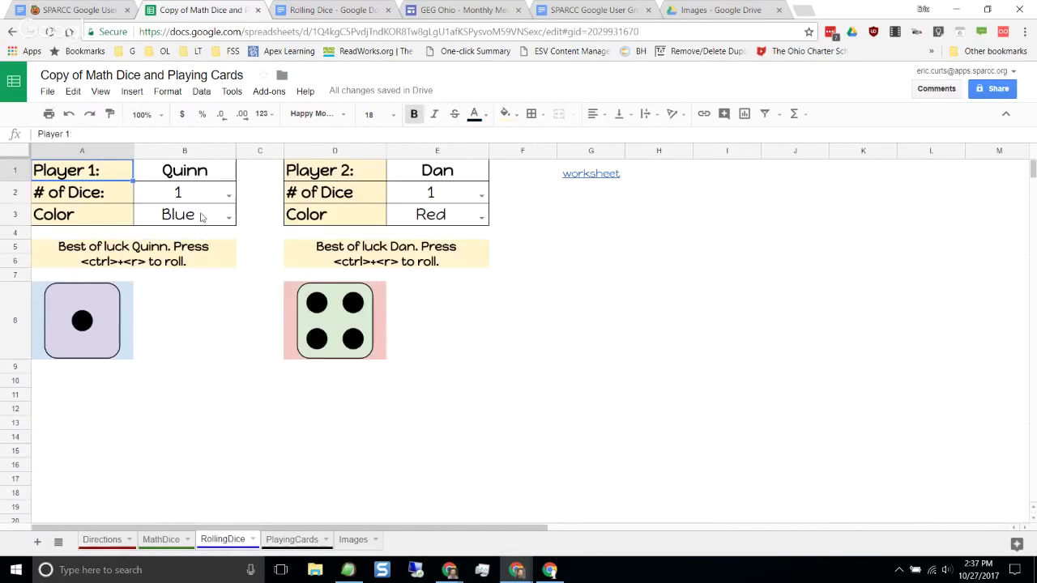
{"action": "left_click", "coordinate": [228, 195]}
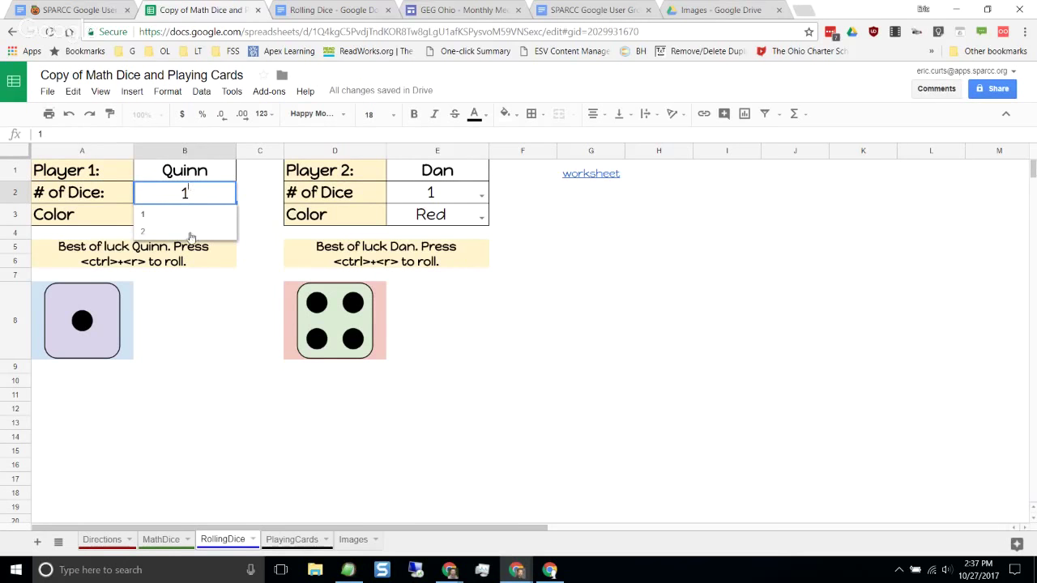
{"action": "left_click", "coordinate": [191, 234]}
{"action": "left_click", "coordinate": [481, 197]}
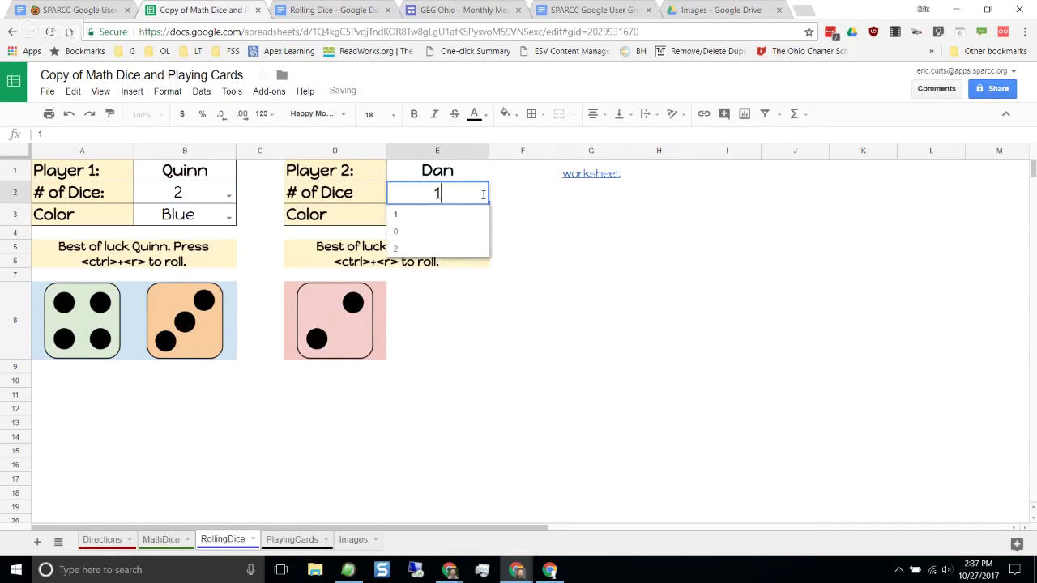
{"action": "left_click", "coordinate": [458, 237]}
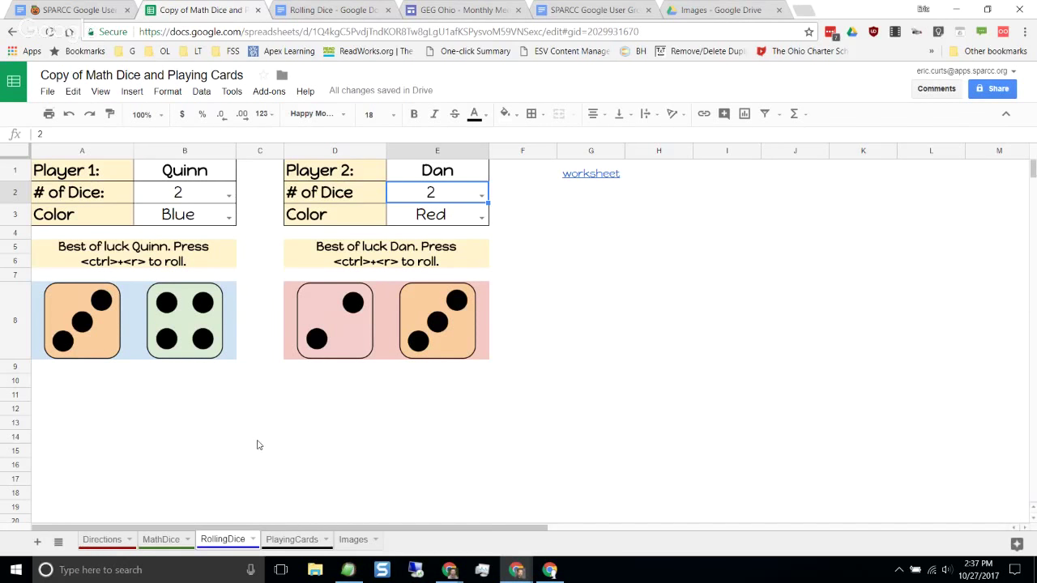
Step: Close the Math Dice spreadsheet copy and the Rolling Dice worksheet, and return to the SPARCC Google User Group agenda
{"action": "left_click", "coordinate": [257, 10]}
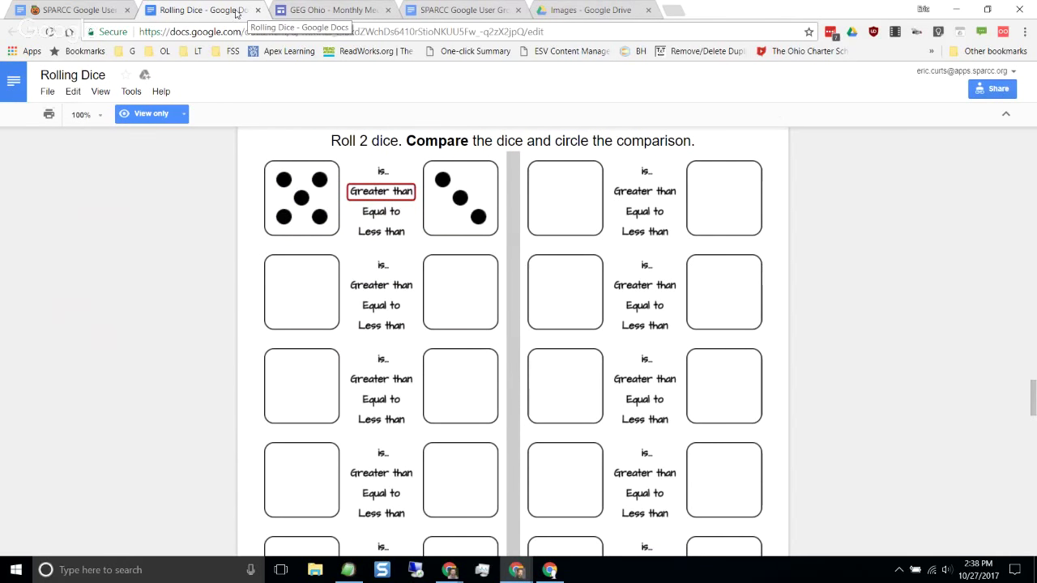
{"action": "left_click", "coordinate": [258, 10]}
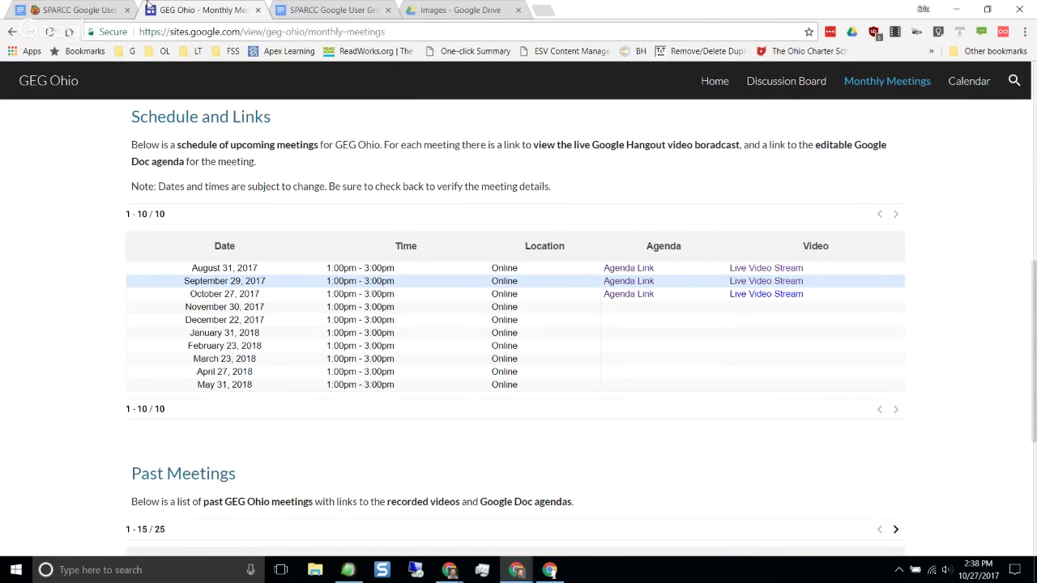
{"action": "key", "text": "alt+Tab"}
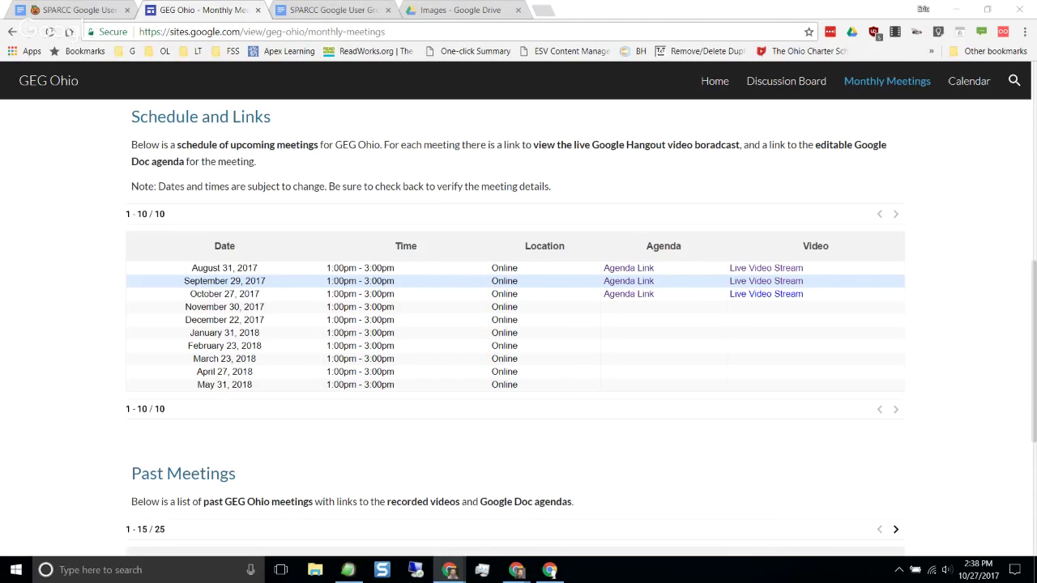
{"action": "key", "text": "alt+Tab"}
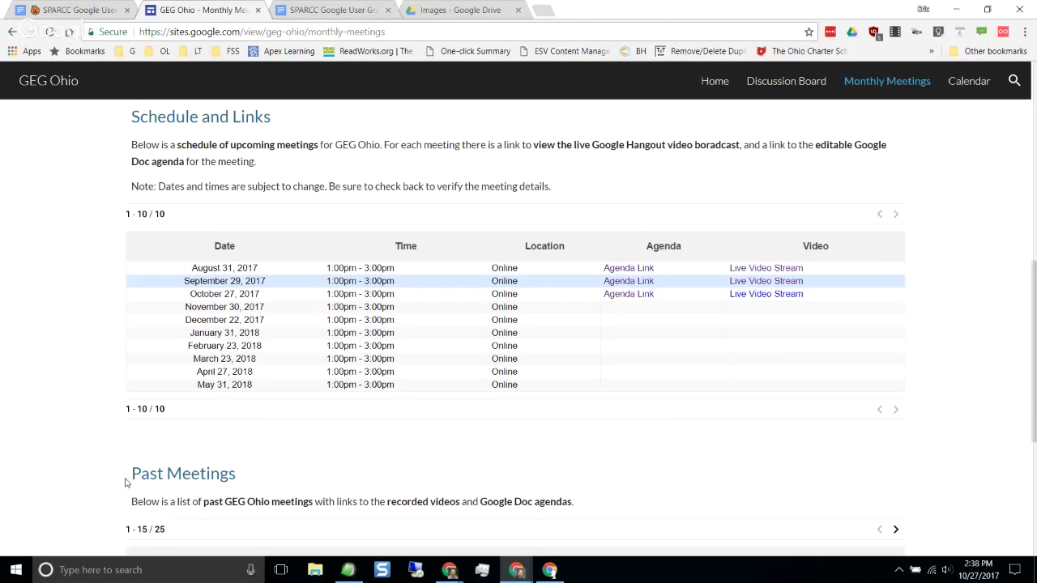
{"action": "left_click", "coordinate": [71, 9]}
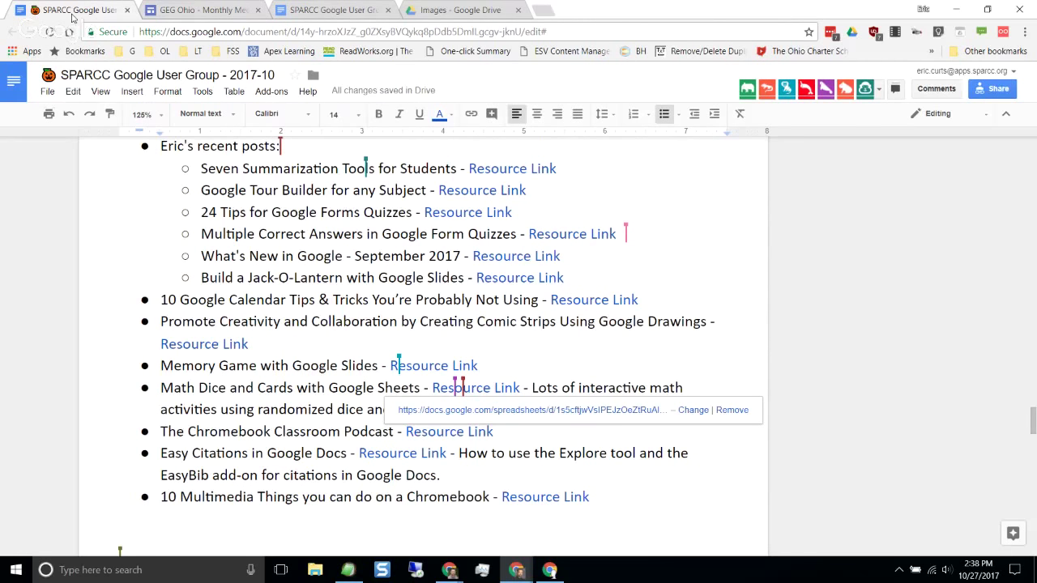
Step: Open the resource link for The Chromebook Classroom Podcast from the agenda's list
{"action": "scroll", "coordinate": [296, 418], "scroll_direction": "down", "scroll_amount": 1}
{"action": "scroll", "coordinate": [297, 418], "scroll_direction": "down", "scroll_amount": 1}
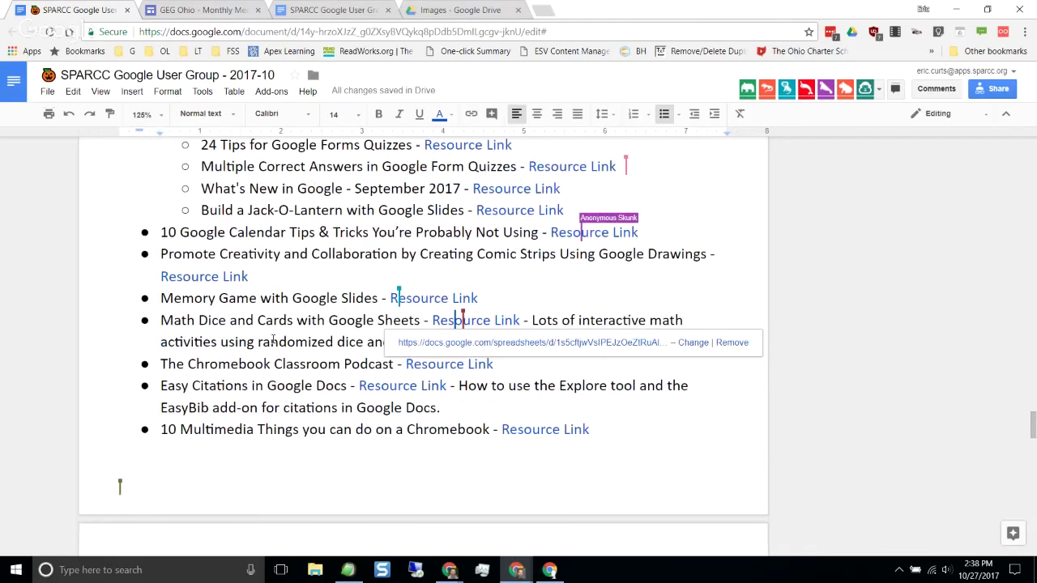
{"action": "scroll", "coordinate": [273, 340], "scroll_direction": "down", "scroll_amount": 1}
{"action": "left_click", "coordinate": [266, 297]}
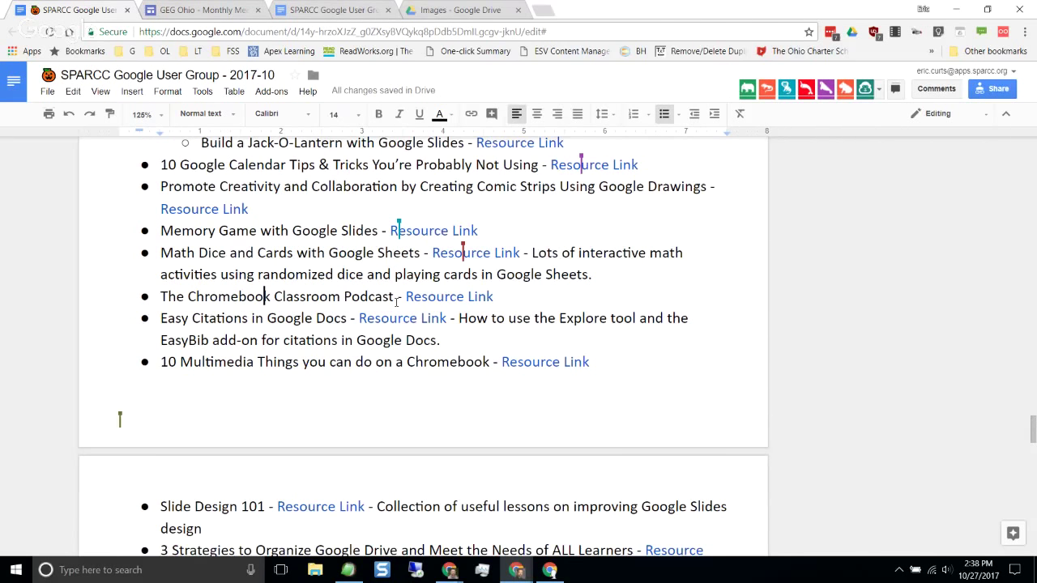
{"action": "left_click", "coordinate": [445, 297]}
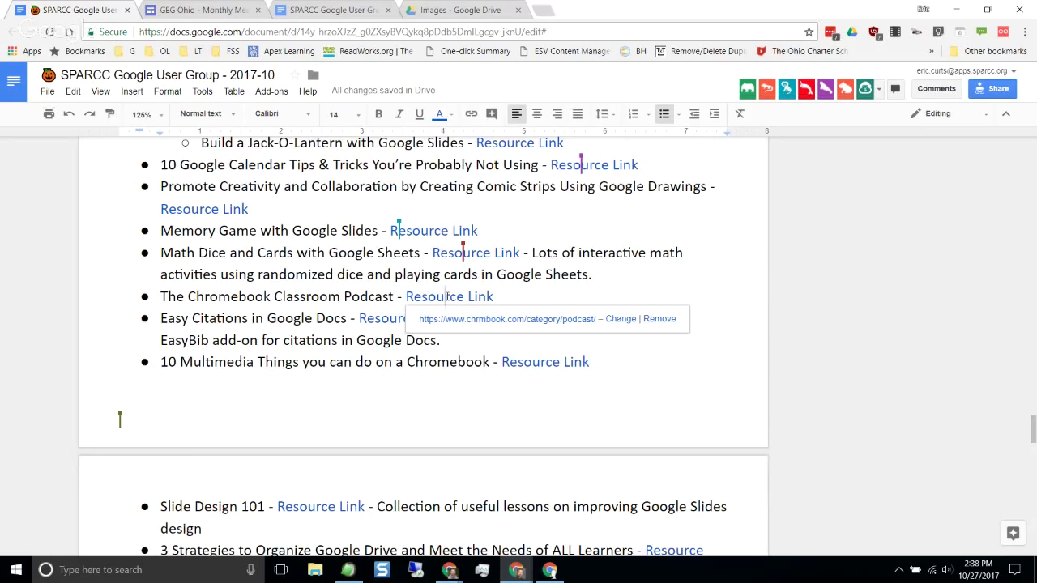
{"action": "left_click", "coordinate": [452, 319]}
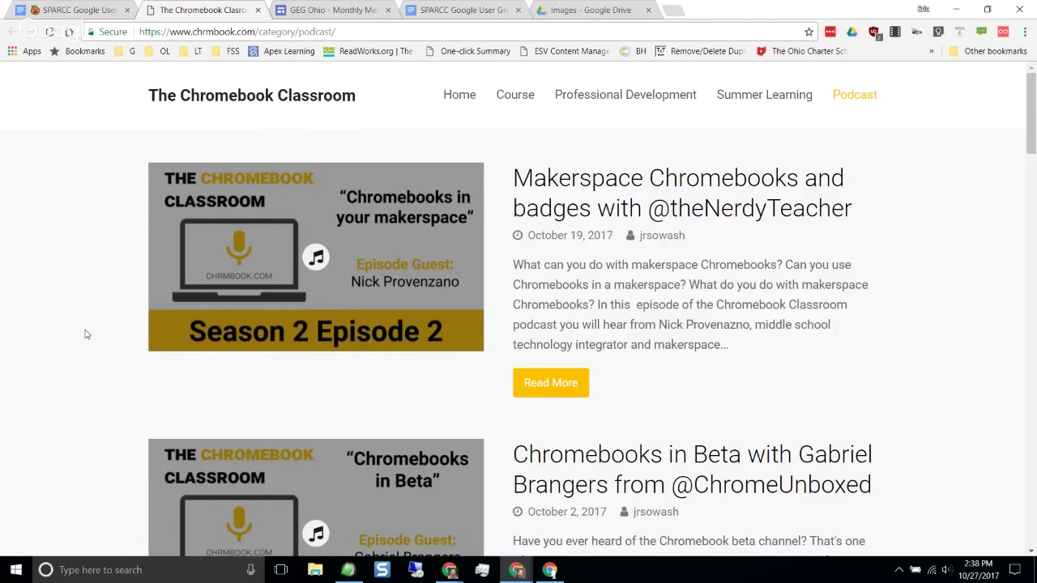
Step: Look over the latest Season 2 episodes on The Chromebook Classroom podcast page
{"action": "scroll", "coordinate": [86, 334], "scroll_direction": "down", "scroll_amount": 1}
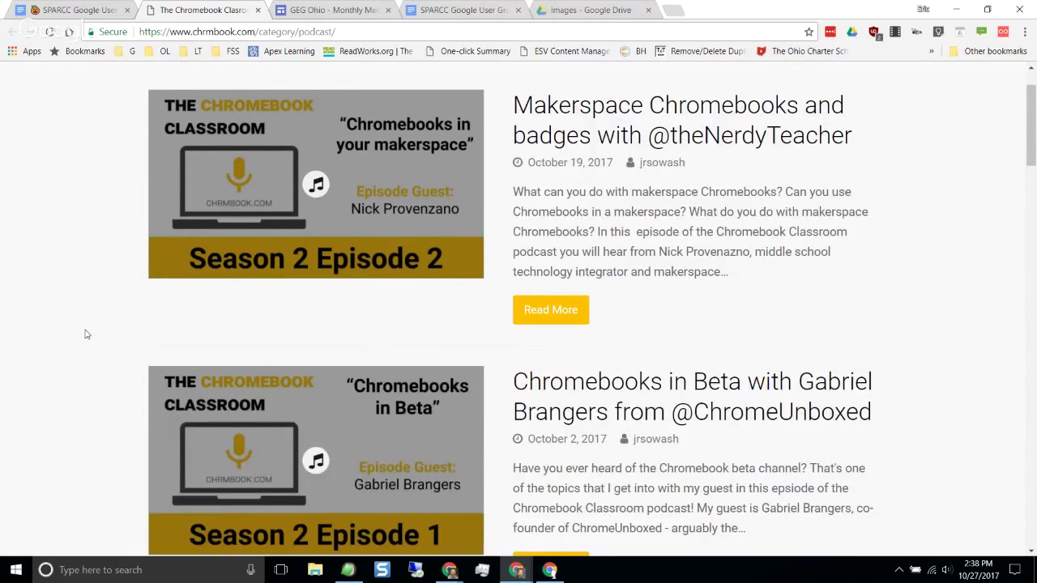
{"action": "scroll", "coordinate": [86, 334], "scroll_direction": "up", "scroll_amount": 1}
{"action": "scroll", "coordinate": [87, 334], "scroll_direction": "down", "scroll_amount": 1}
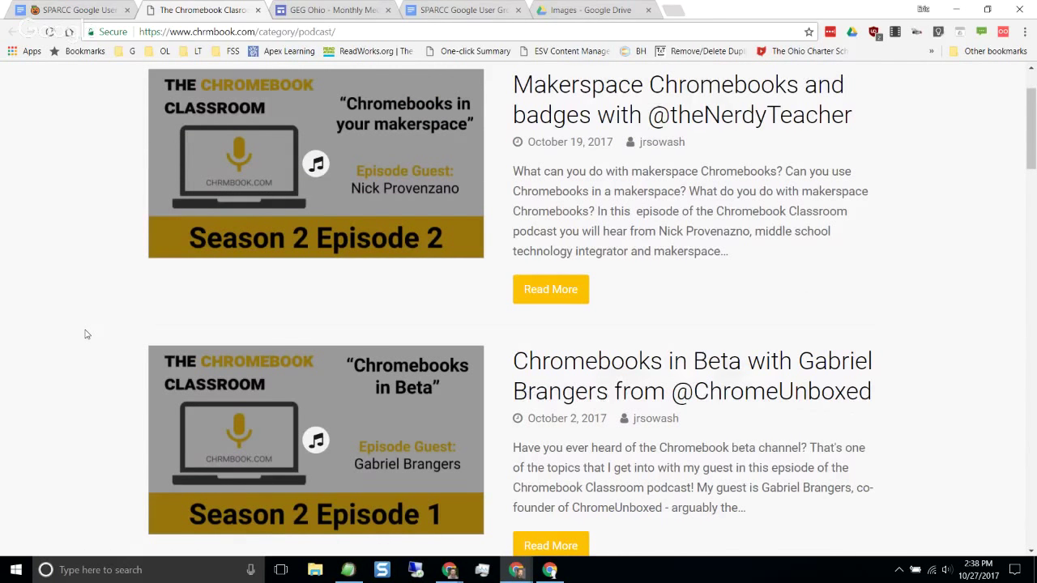
{"action": "scroll", "coordinate": [87, 334], "scroll_direction": "down", "scroll_amount": 1}
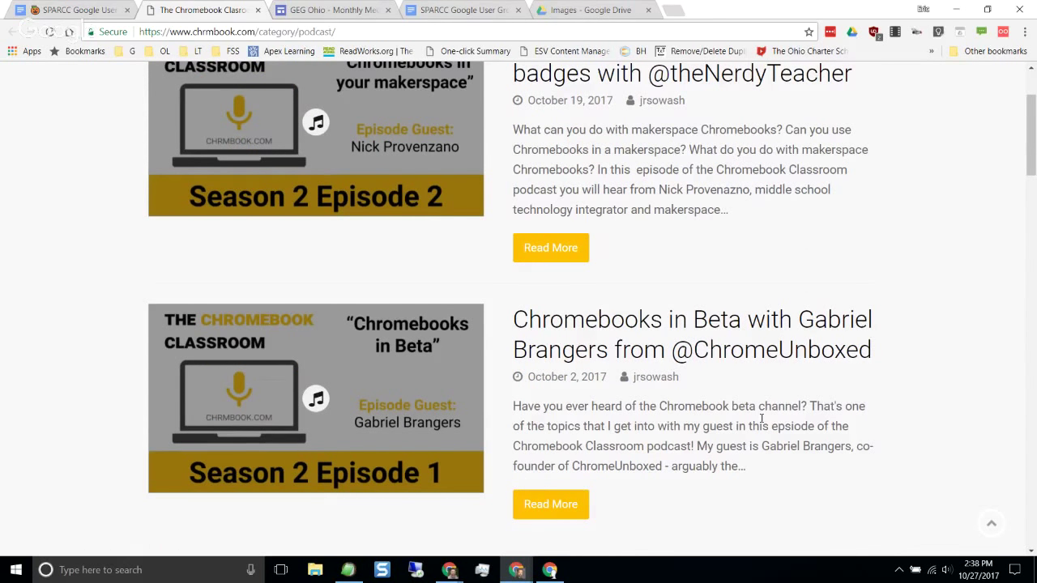
{"action": "scroll", "coordinate": [751, 119], "scroll_direction": "up", "scroll_amount": 1}
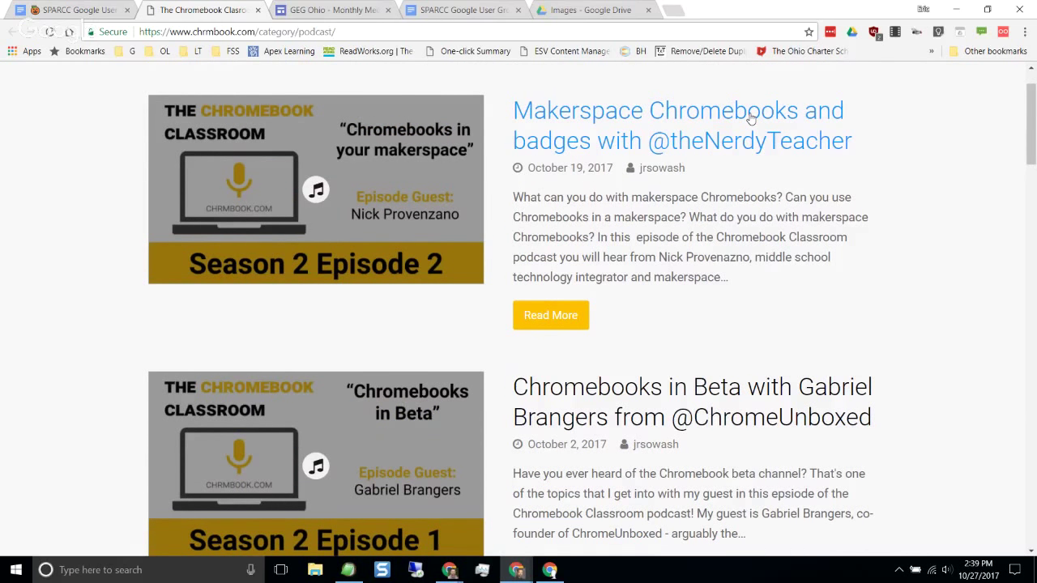
Step: Browse the podcast's episode list through to the Season 1 episodes, and close the podcast page to return to the agenda
{"action": "scroll", "coordinate": [898, 230], "scroll_direction": "down", "scroll_amount": 1}
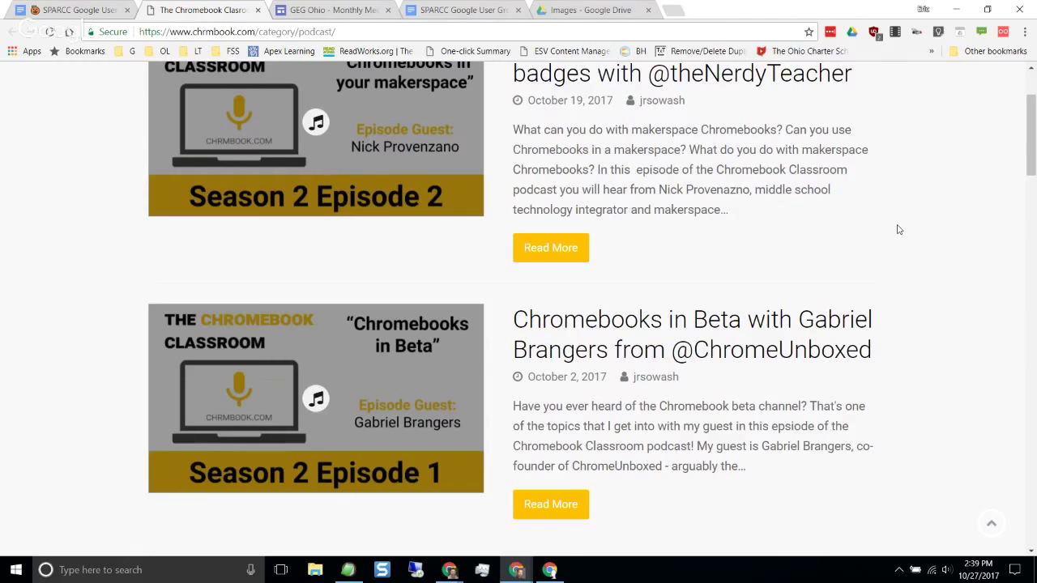
{"action": "scroll", "coordinate": [891, 234], "scroll_direction": "down", "scroll_amount": 10}
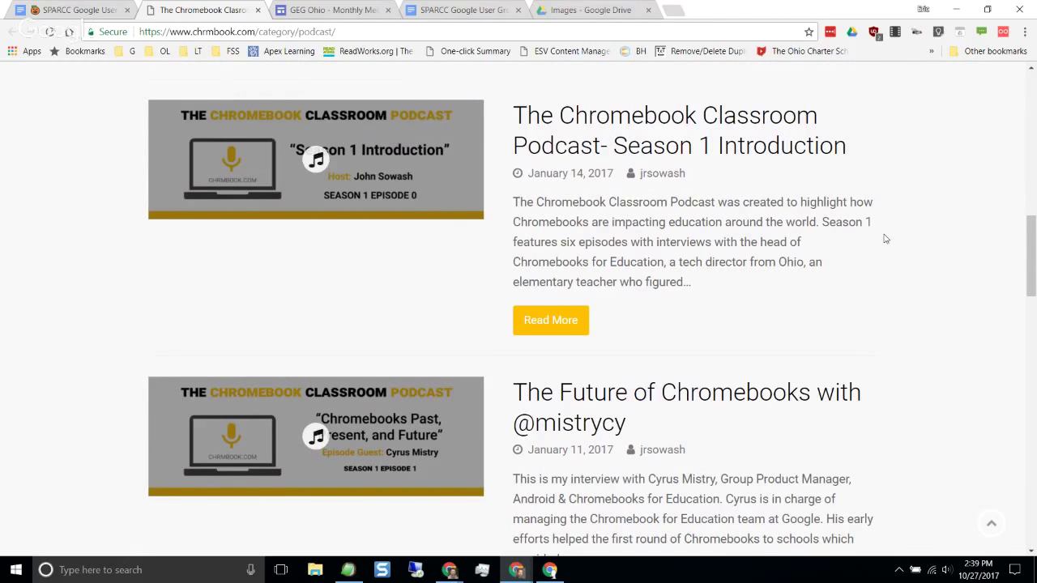
{"action": "scroll", "coordinate": [879, 239], "scroll_direction": "up", "scroll_amount": 4}
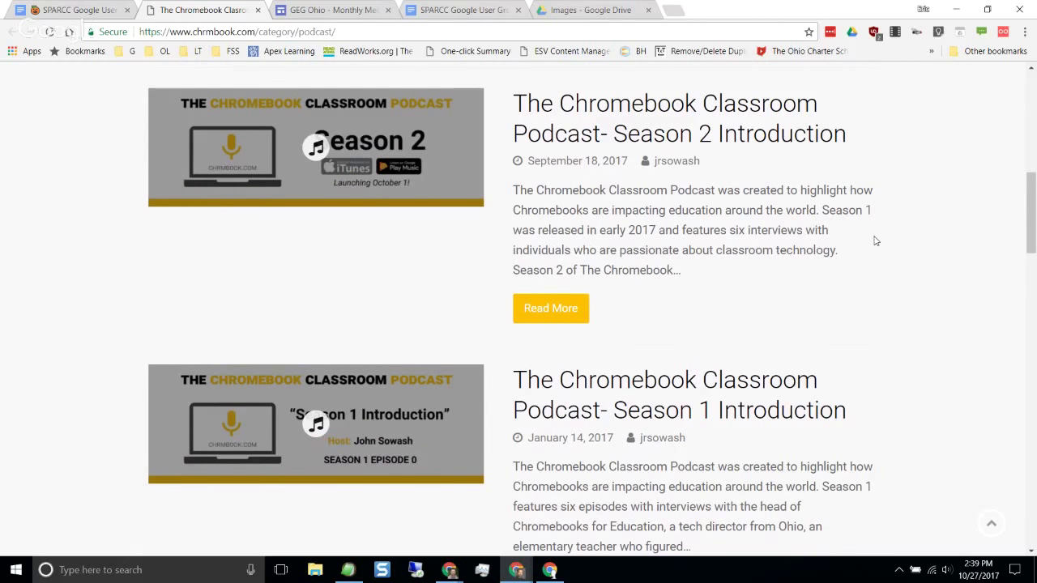
{"action": "scroll", "coordinate": [800, 232], "scroll_direction": "up", "scroll_amount": 9}
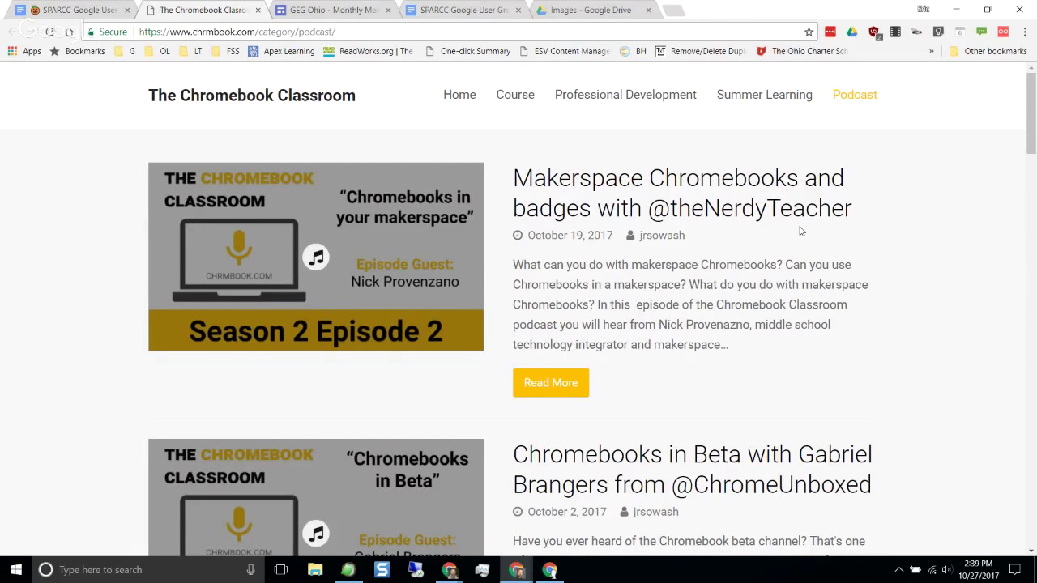
{"action": "left_click", "coordinate": [258, 10]}
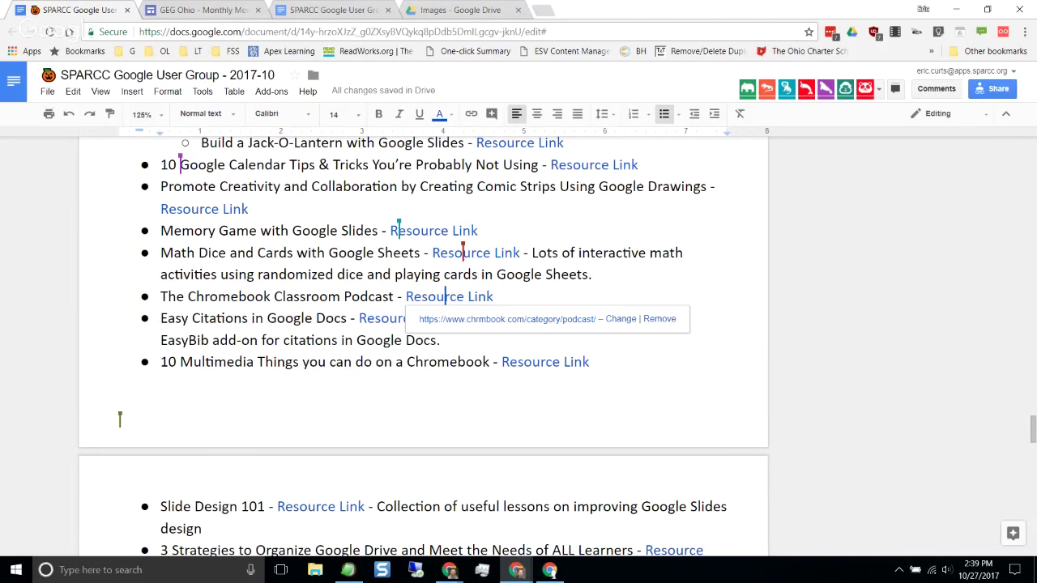
Step: Open the resource link for Slide Design 101 from the agenda's list
{"action": "left_click", "coordinate": [264, 318]}
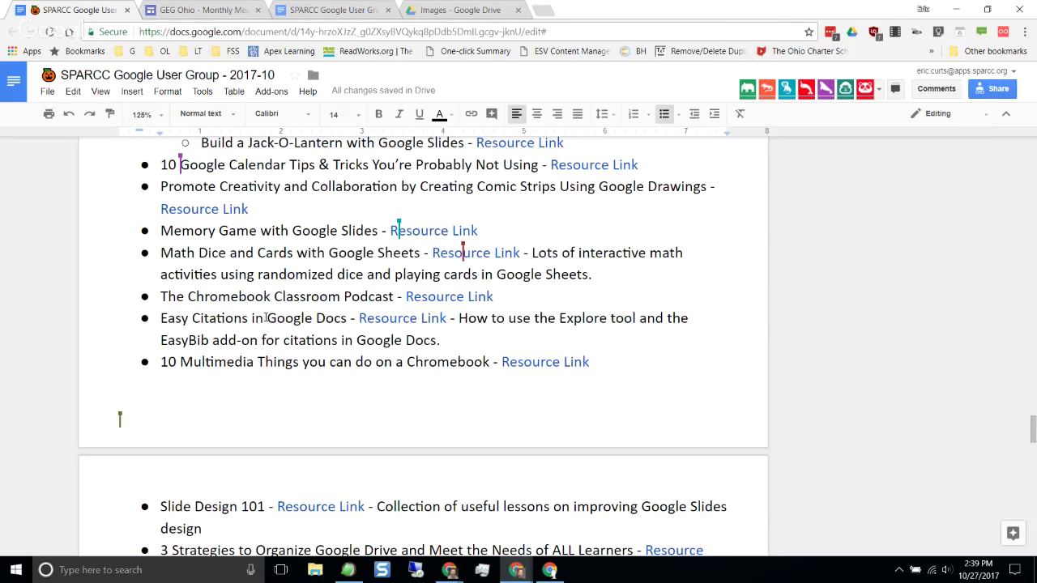
{"action": "scroll", "coordinate": [264, 318], "scroll_direction": "down", "scroll_amount": 1}
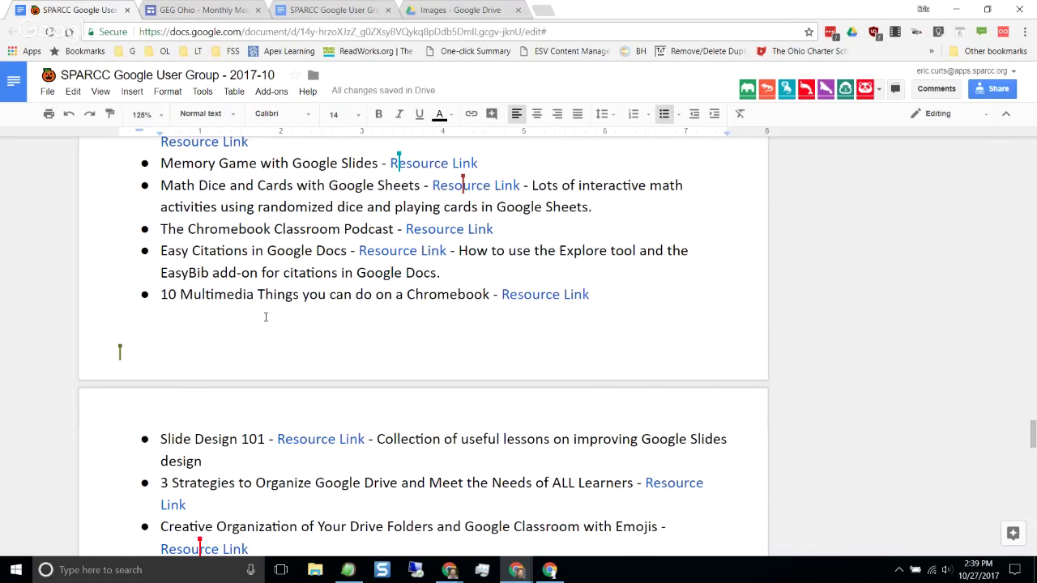
{"action": "scroll", "coordinate": [265, 317], "scroll_direction": "down", "scroll_amount": 2}
{"action": "scroll", "coordinate": [265, 315], "scroll_direction": "down", "scroll_amount": 1}
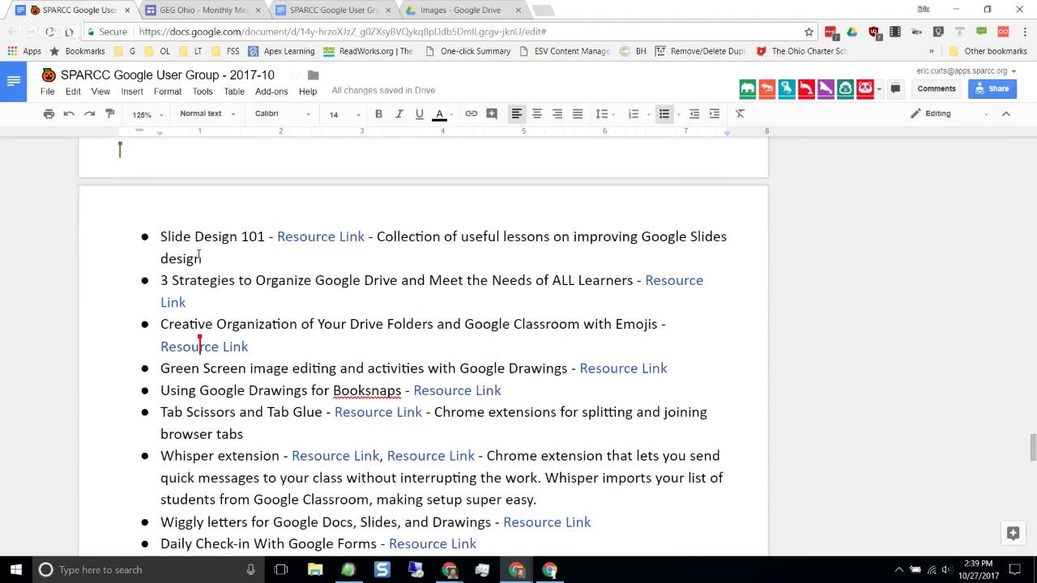
{"action": "left_click_drag", "start_coordinate": [185, 235], "coordinate": [266, 237]}
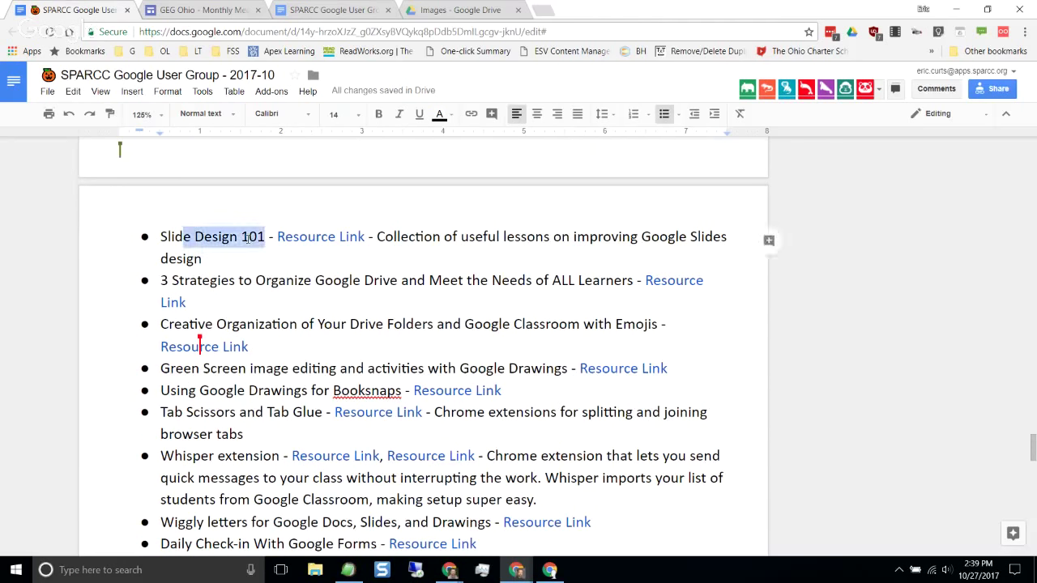
{"action": "left_click", "coordinate": [250, 236]}
{"action": "left_click", "coordinate": [295, 236]}
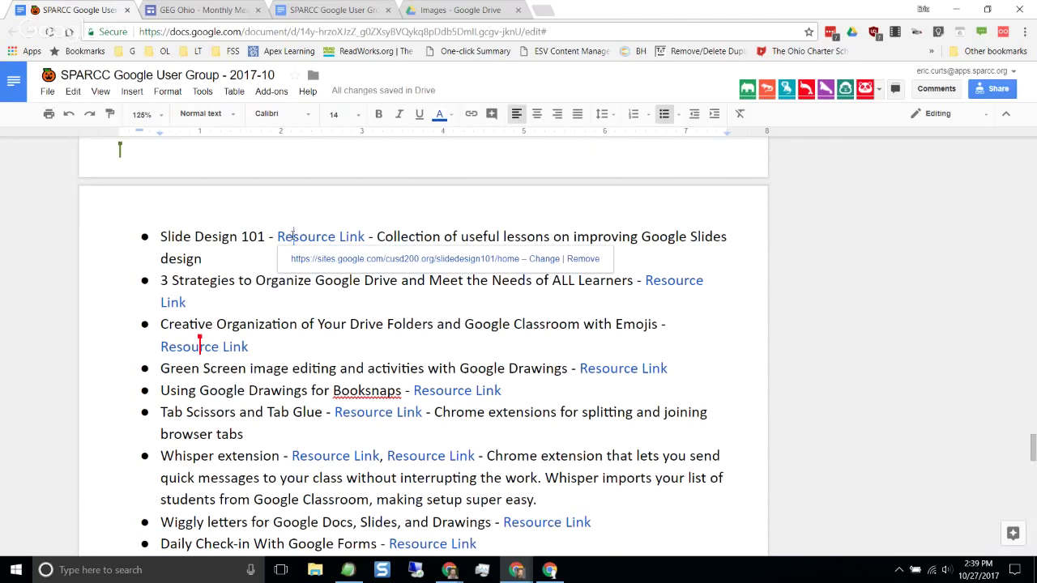
{"action": "left_click", "coordinate": [327, 260]}
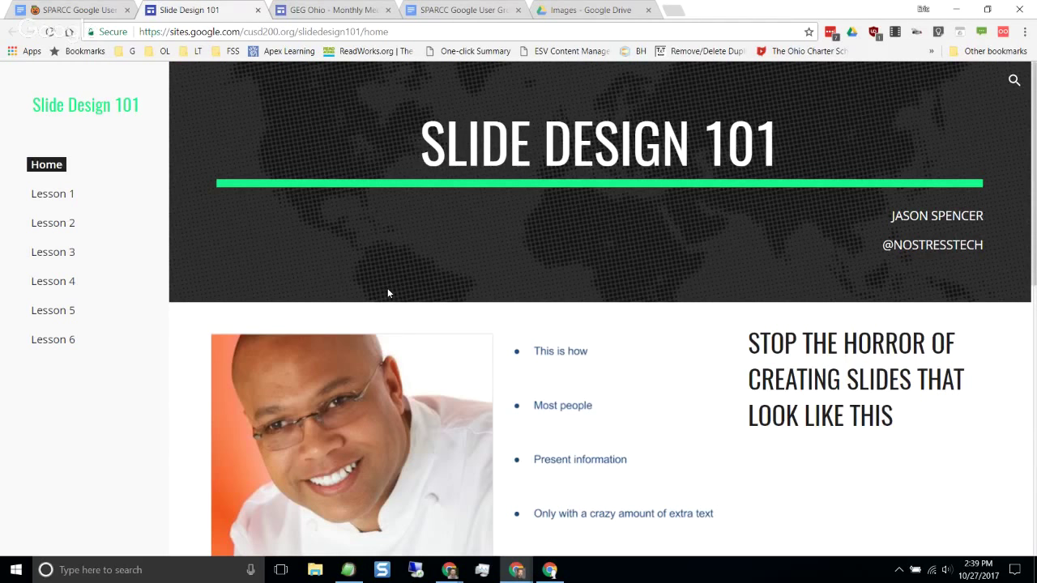
Step: Open Lesson 1 of the Slide Design 101 site and look through its sections on must-know Google Slides buttons
{"action": "left_click", "coordinate": [64, 203]}
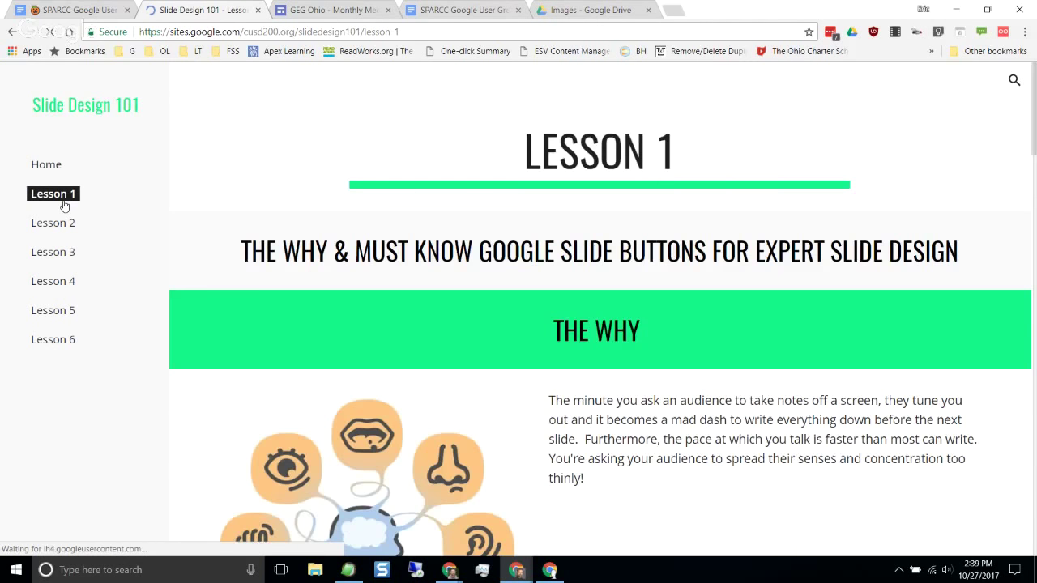
{"action": "scroll", "coordinate": [592, 276], "scroll_direction": "down", "scroll_amount": 7}
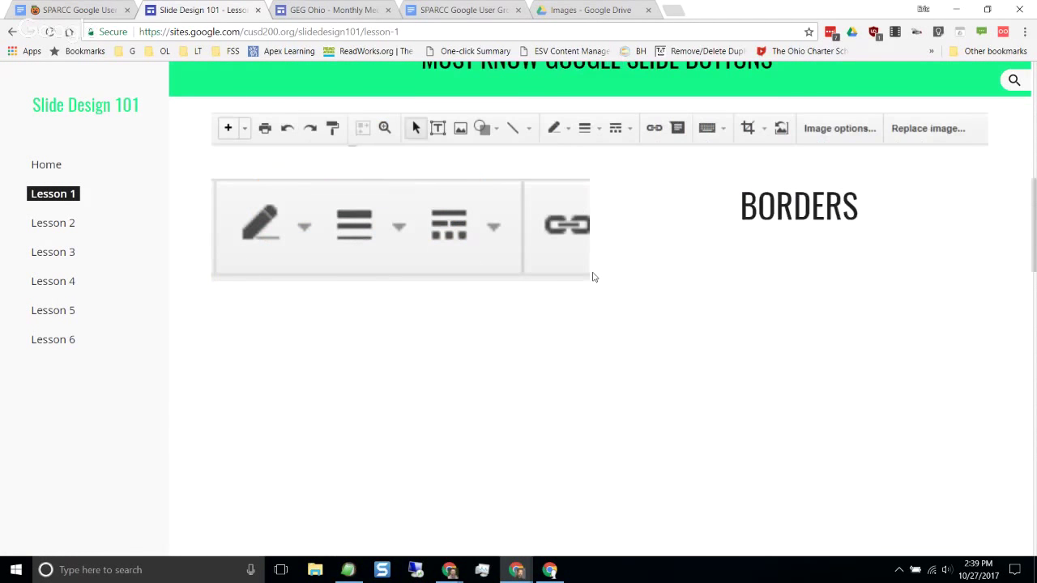
{"action": "scroll", "coordinate": [593, 277], "scroll_direction": "down", "scroll_amount": 5}
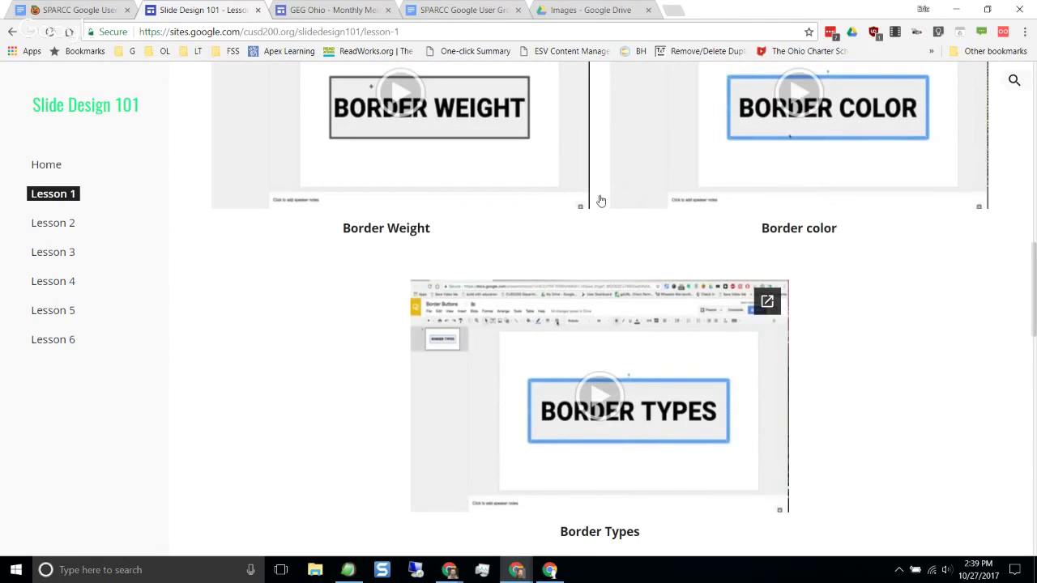
{"action": "scroll", "coordinate": [601, 200], "scroll_direction": "down", "scroll_amount": 9}
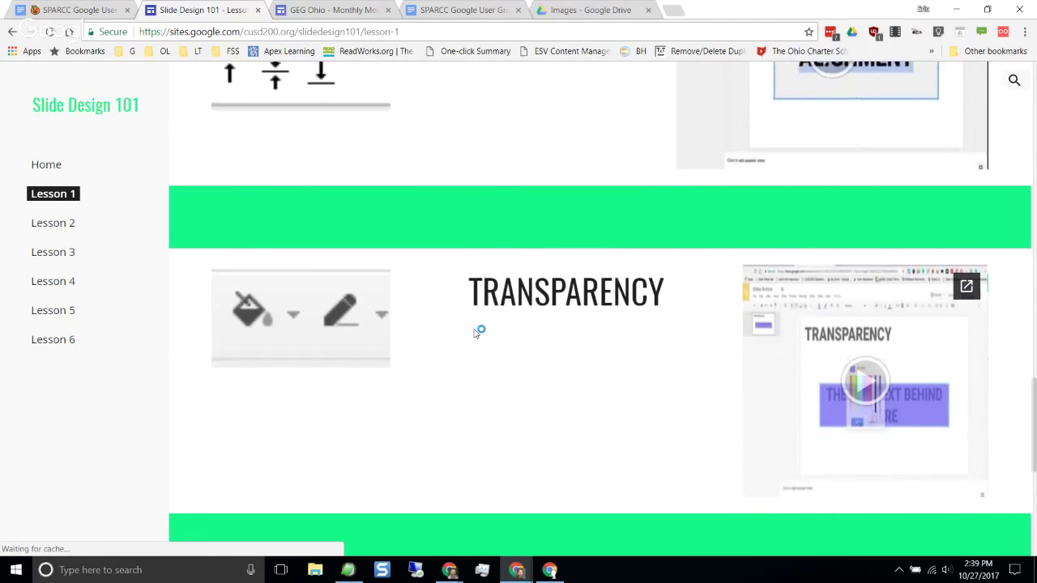
{"action": "scroll", "coordinate": [477, 332], "scroll_direction": "down", "scroll_amount": 5}
Step: Open Lesson 2 of the Slide Design 101 site
{"action": "left_click", "coordinate": [65, 229]}
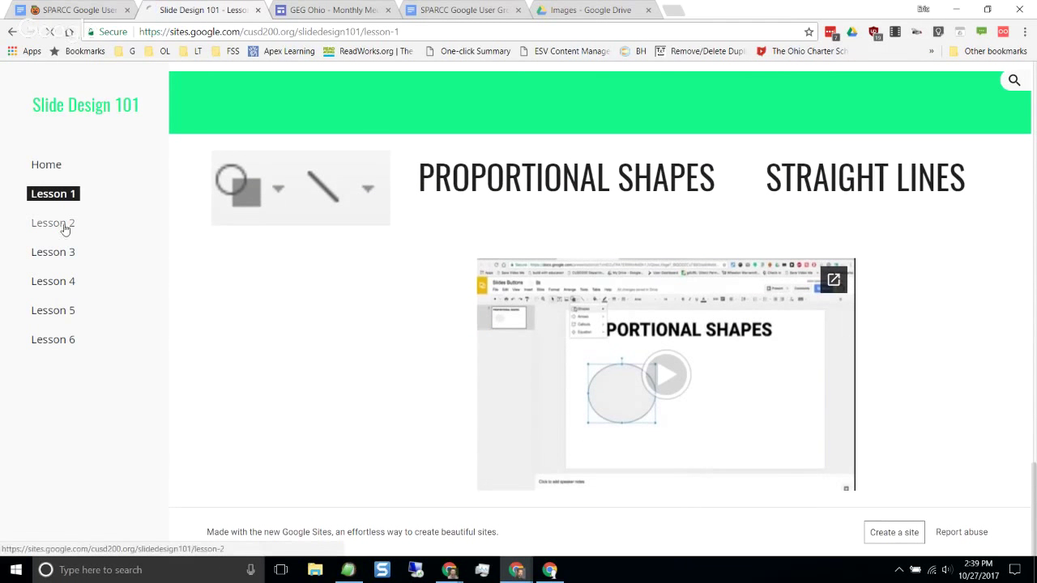